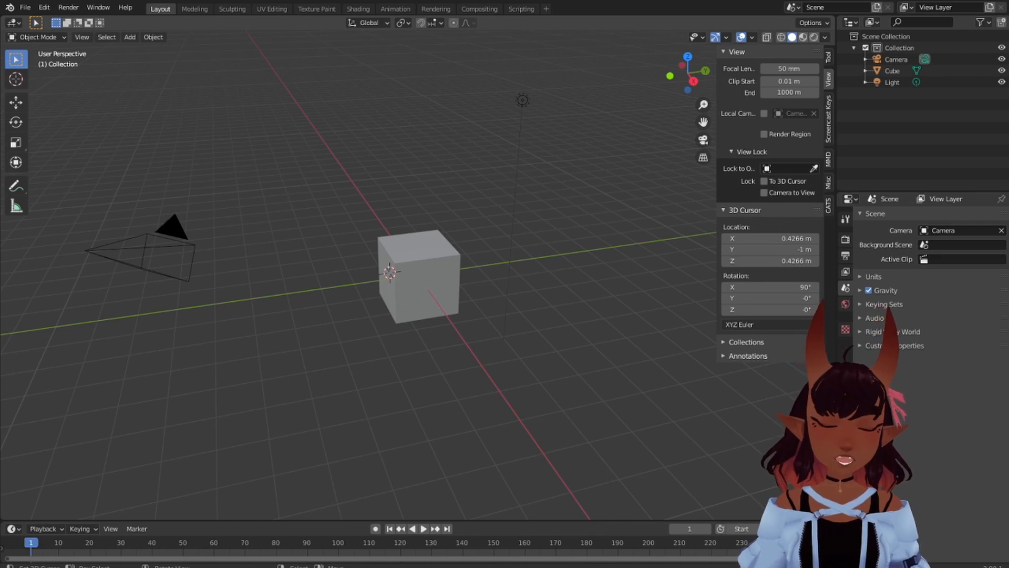
Examine the default cube up close from above and from several sides
click(566, 493)
scroll(389, 224, up, 4)
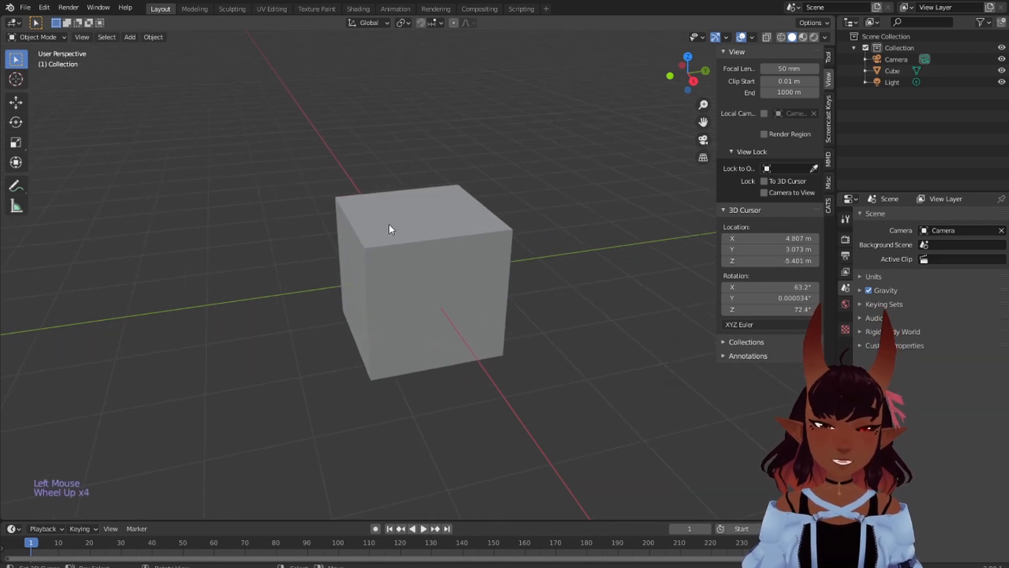
middle_drag(510, 200, 483, 318)
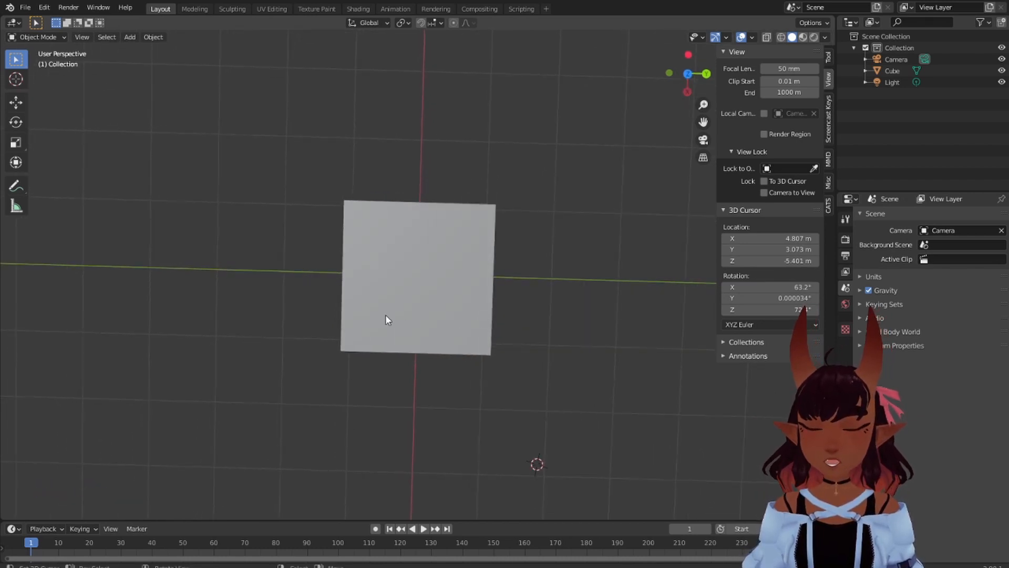
middle_drag(492, 337, 155, 443)
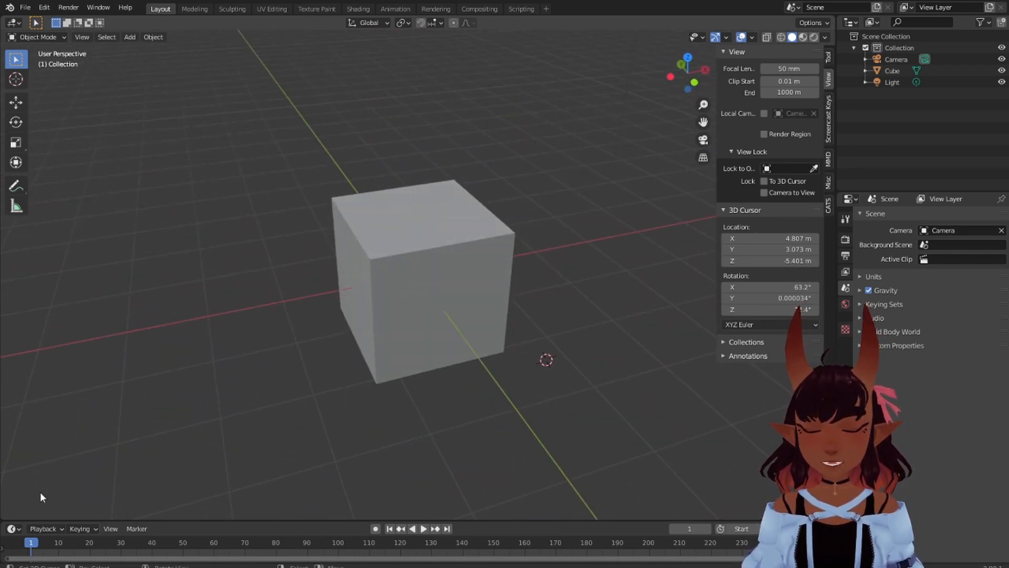
mouse_move(57, 492)
middle_down()
mouse_move(365, 394)
mouse_move(74, 487)
middle_up()
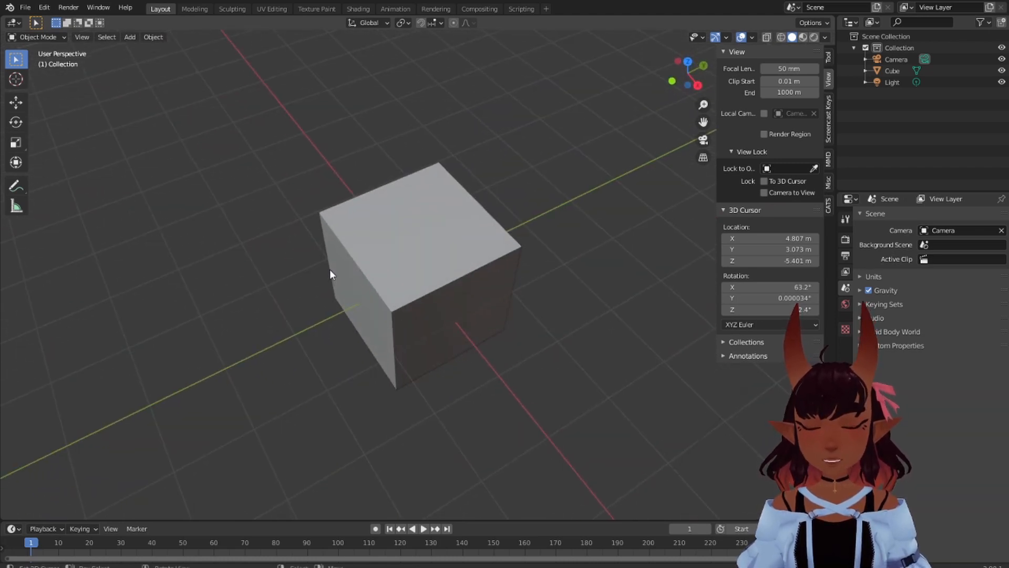
middle_drag(535, 233, 331, 264)
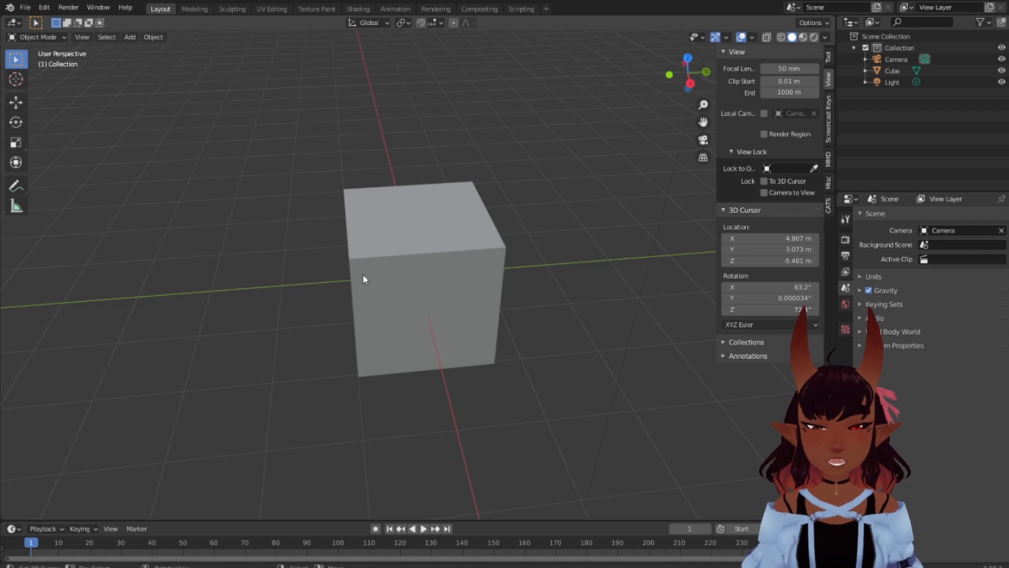
Place the 3D cursor on the upper part of the cube's side face and select the cube
click(419, 269)
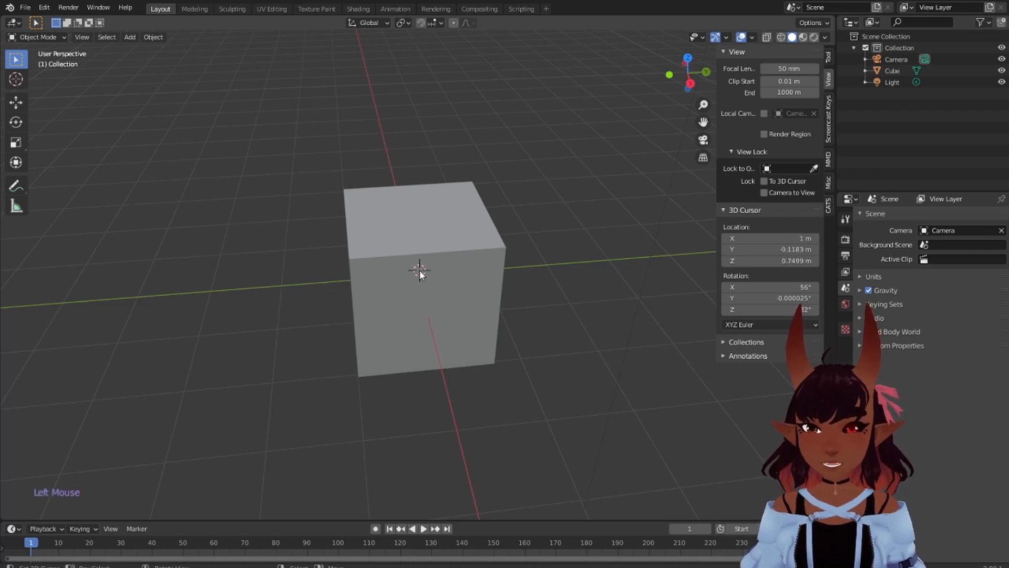
right_click(420, 270)
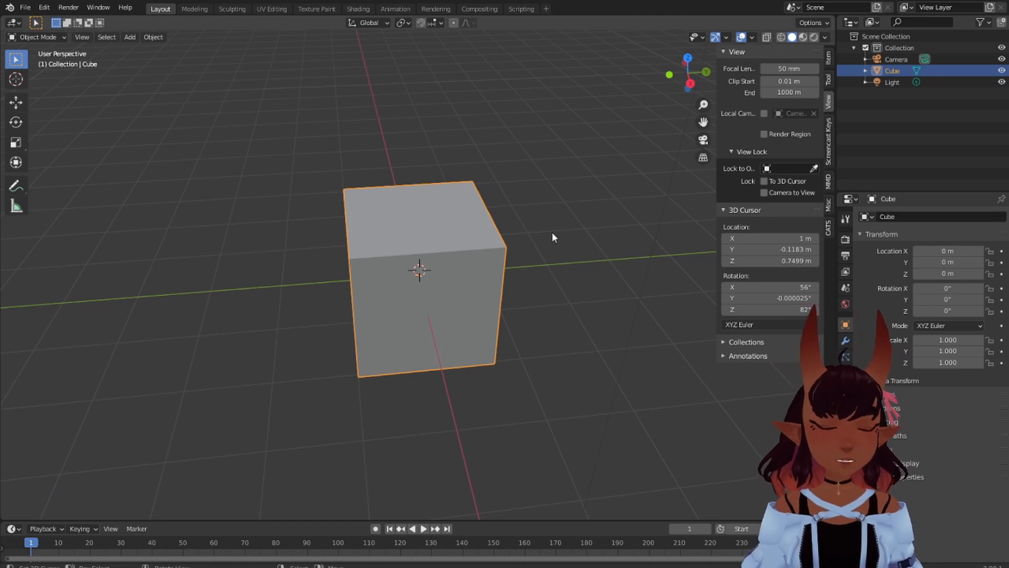
middle_drag(552, 232, 442, 246)
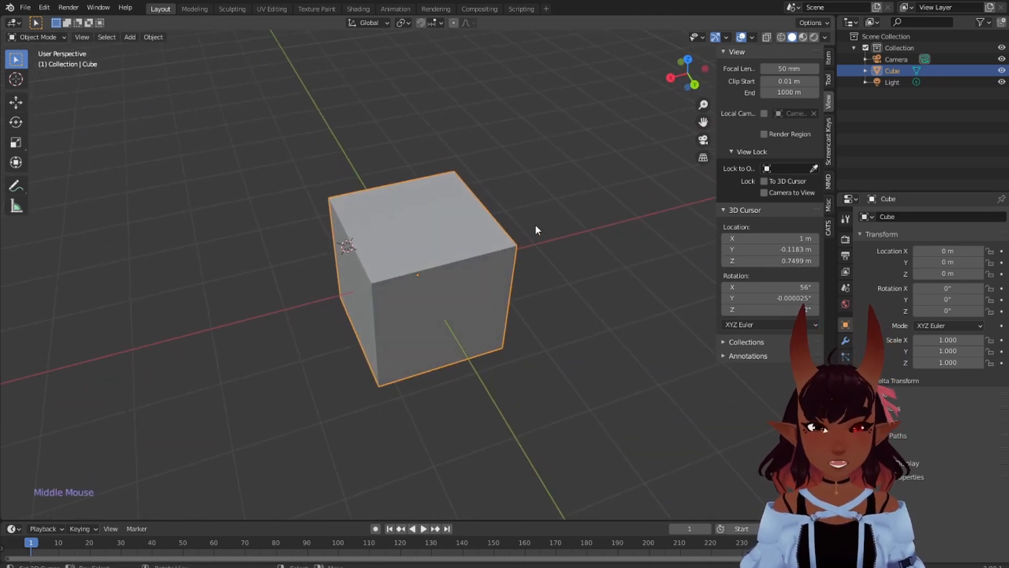
middle_drag(535, 225, 441, 279)
scroll(439, 250, up, 1)
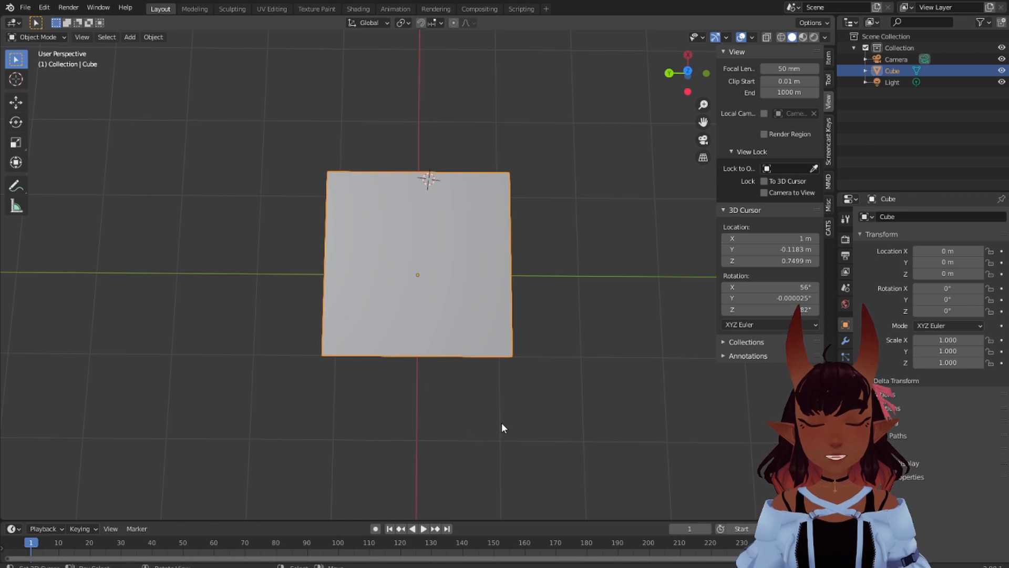
Examine the selected cube in the front orthographic view, both close up and from farther away
key(KP_1)
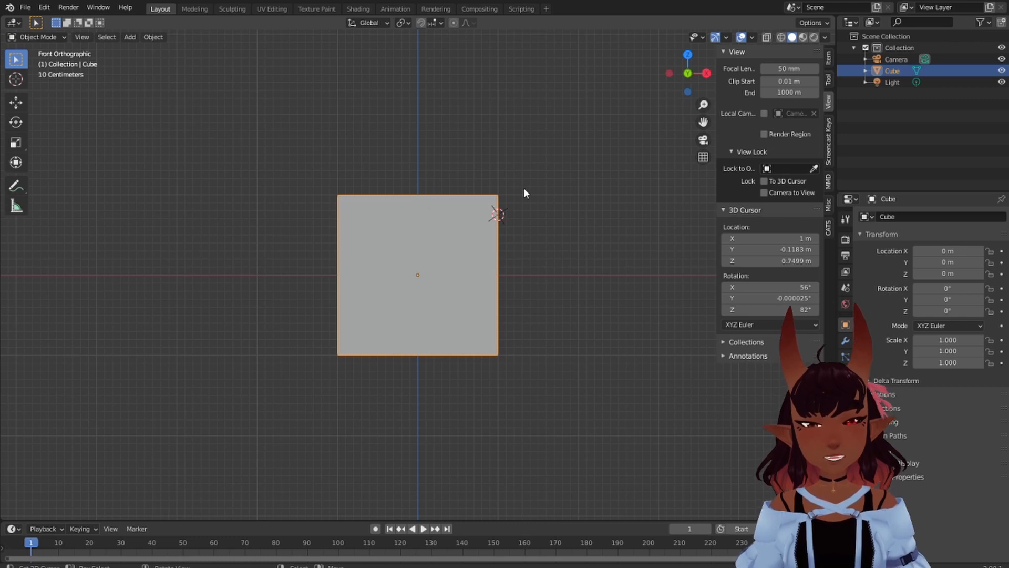
scroll(486, 184, up, 4)
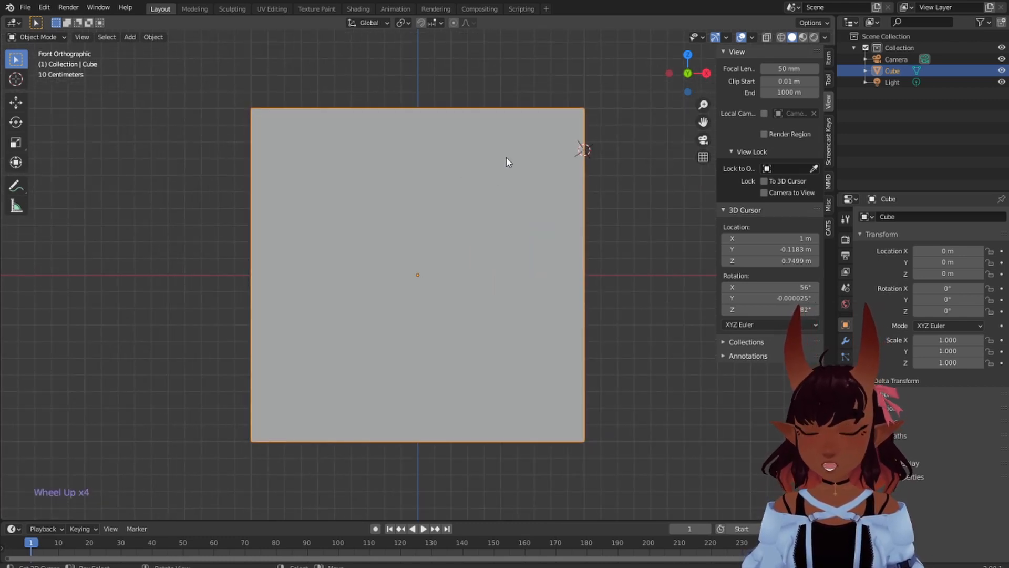
shift+middle_drag(507, 159, 427, 237)
scroll(410, 226, up, 1)
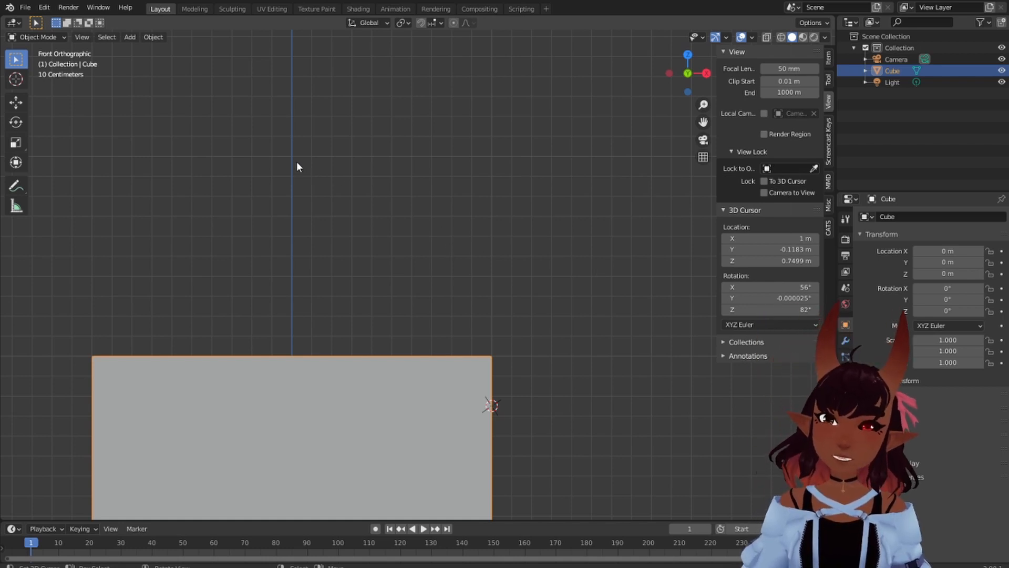
scroll(339, 234, down, 5)
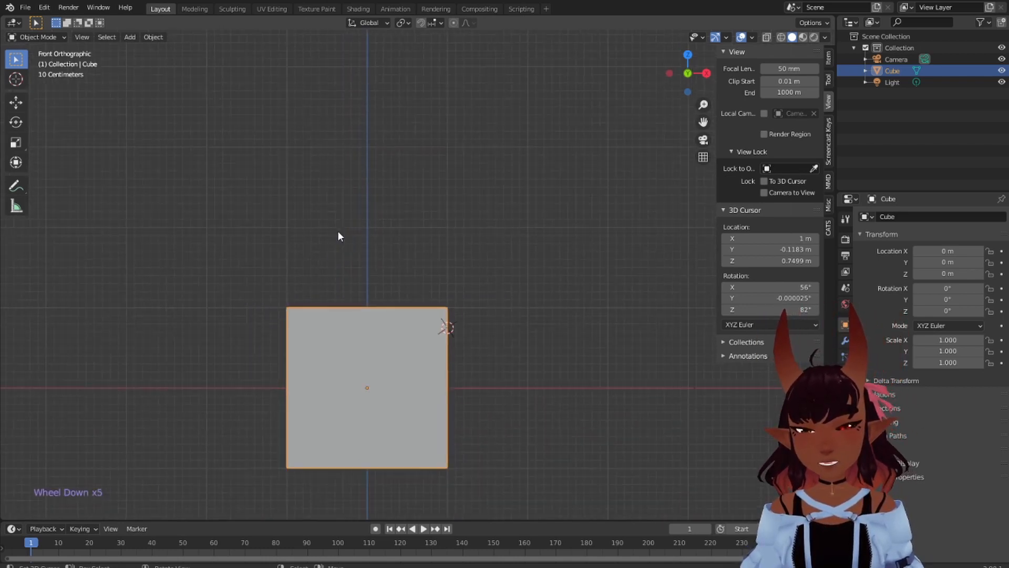
scroll(347, 247, up, 1)
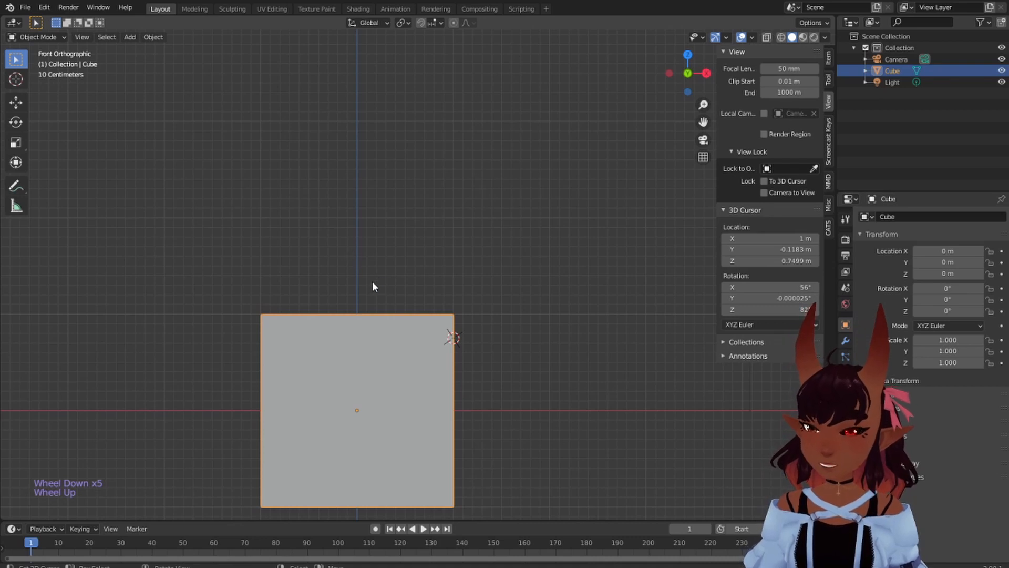
shift+middle_drag(380, 305, 406, 233)
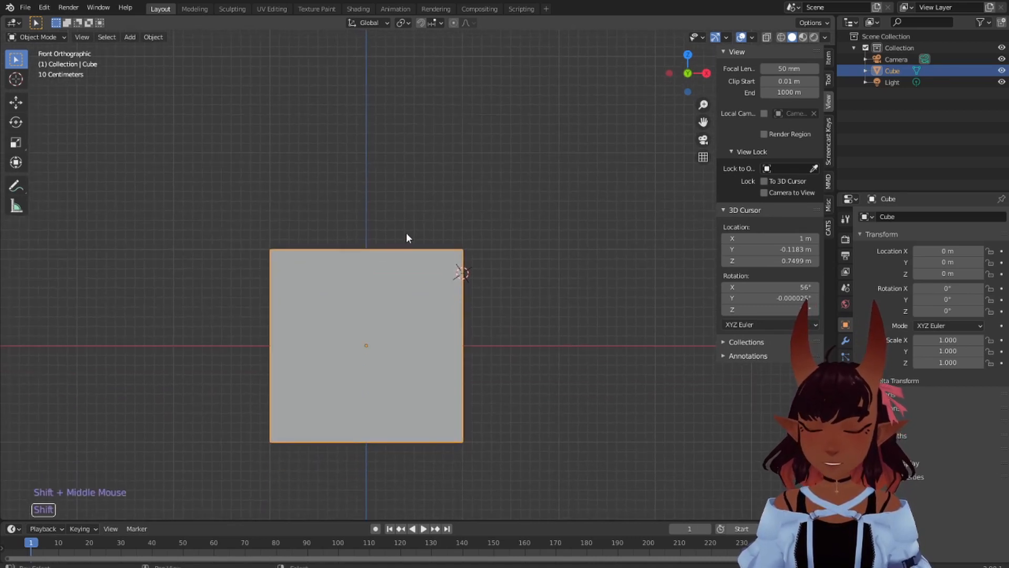
scroll(403, 248, down, 4)
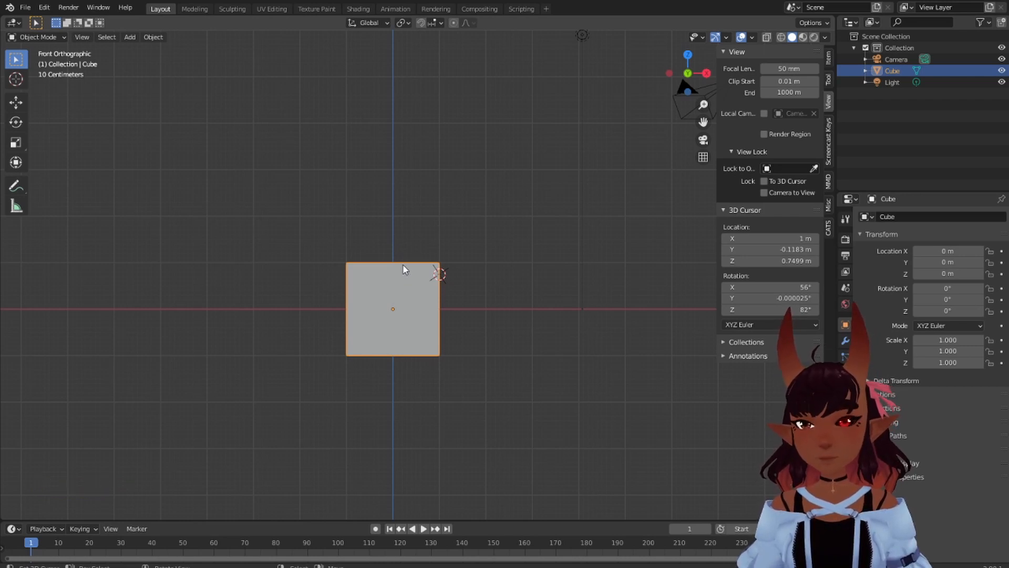
scroll(449, 254, down, 2)
scroll(436, 258, up, 1)
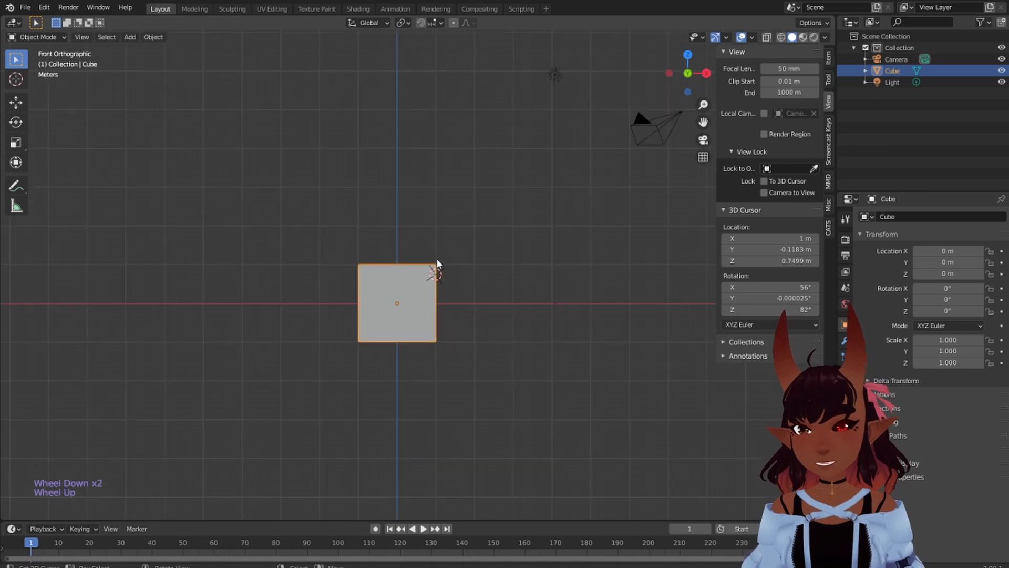
scroll(436, 260, up, 1)
scroll(448, 250, up, 5)
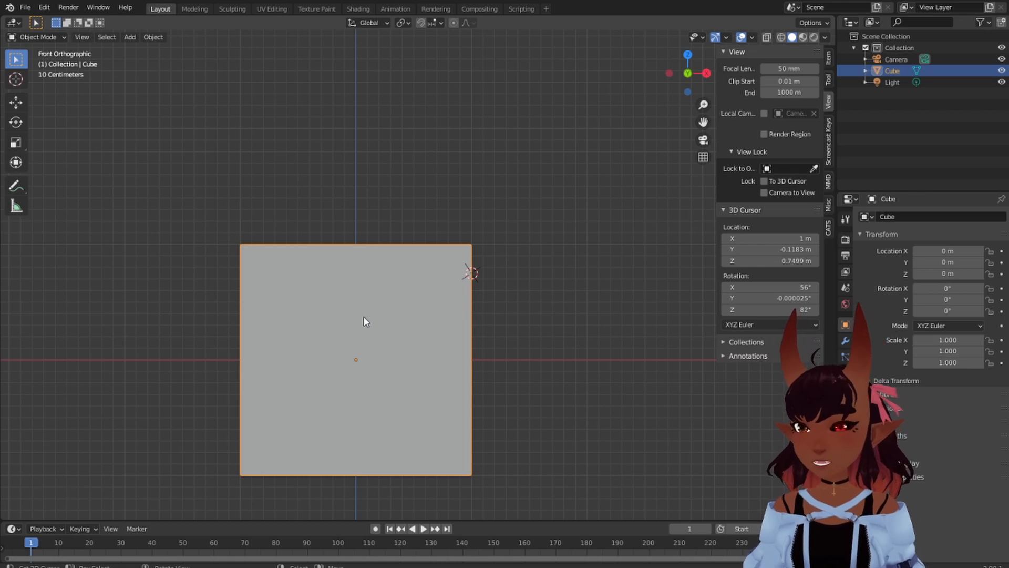
scroll(367, 322, down, 8)
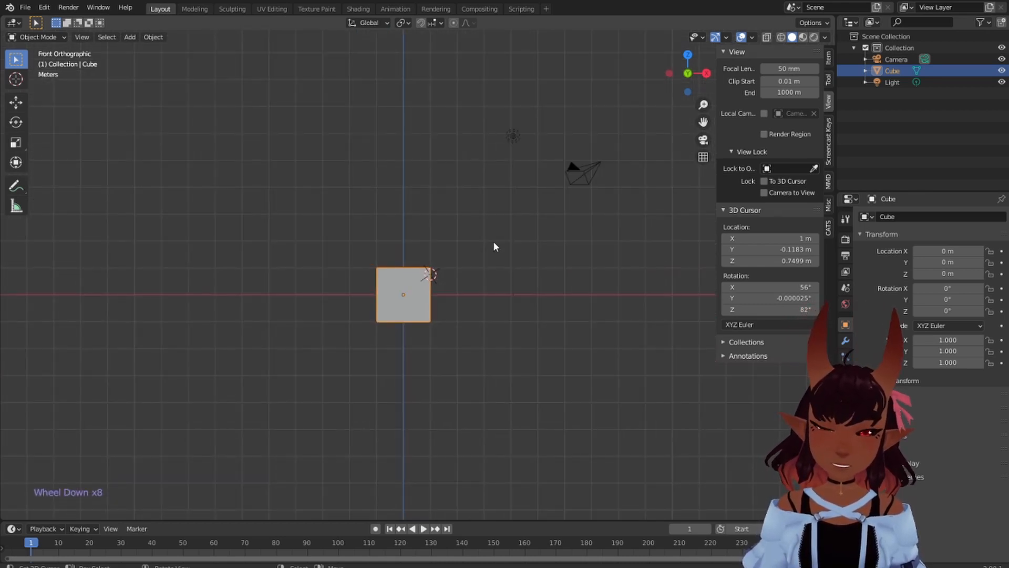
Select and delete all objects in the scene, and undo the deletion
middle_drag(493, 242, 371, 279)
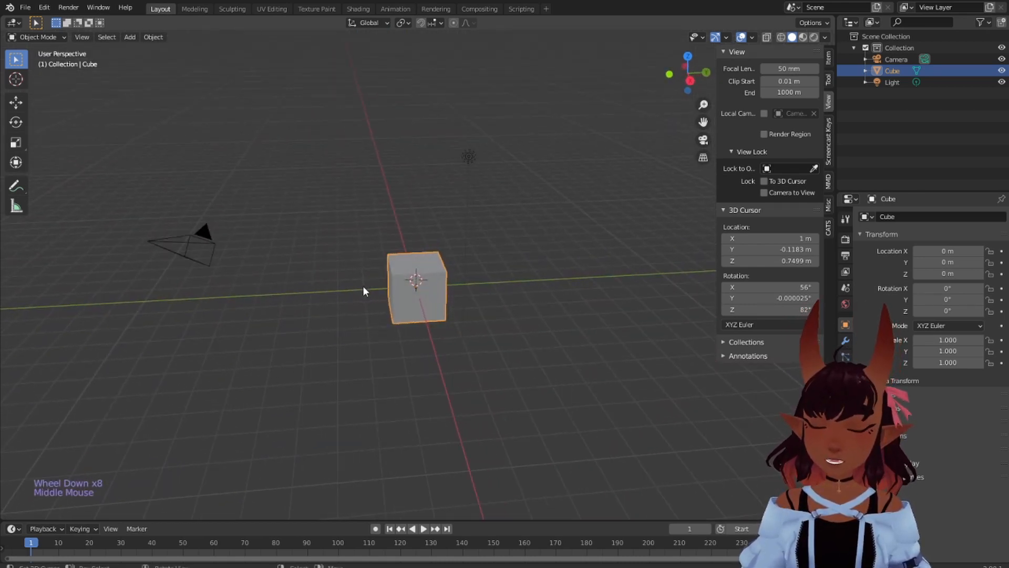
key(a)
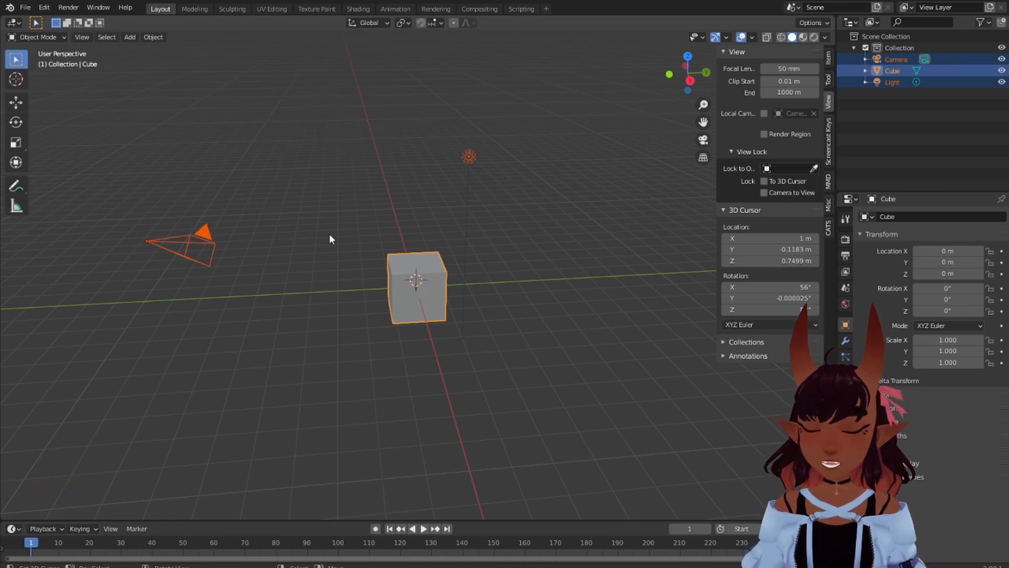
key(Delete)
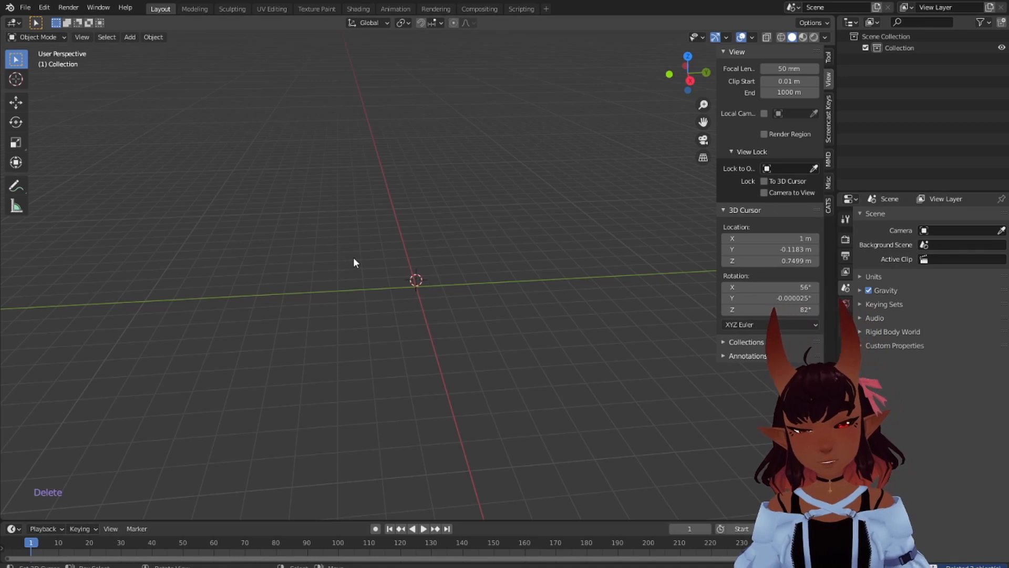
key(ctrl+z)
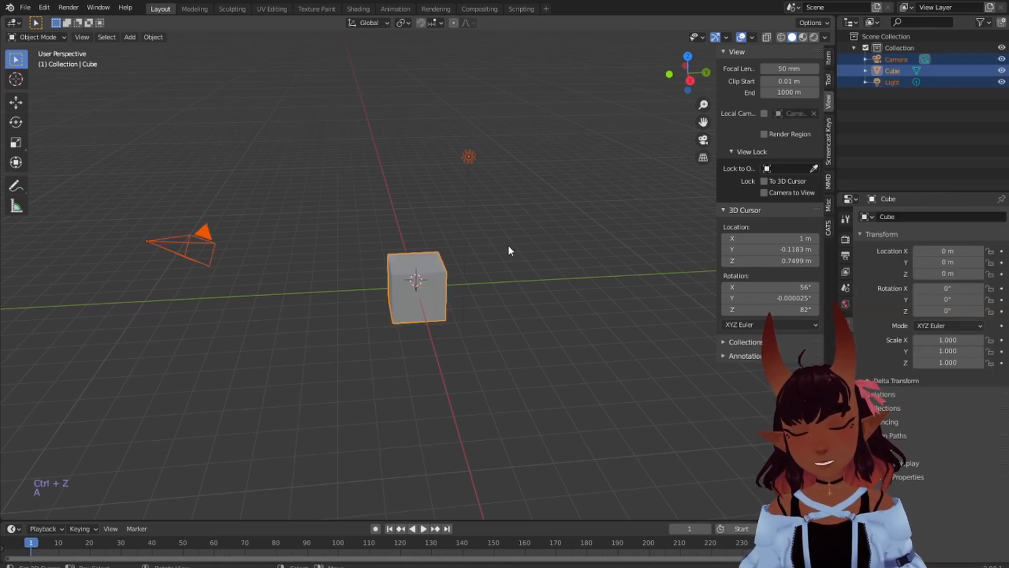
Select the camera, cube and light together and delete them from the scene
key(a)
key(a)
key(a)
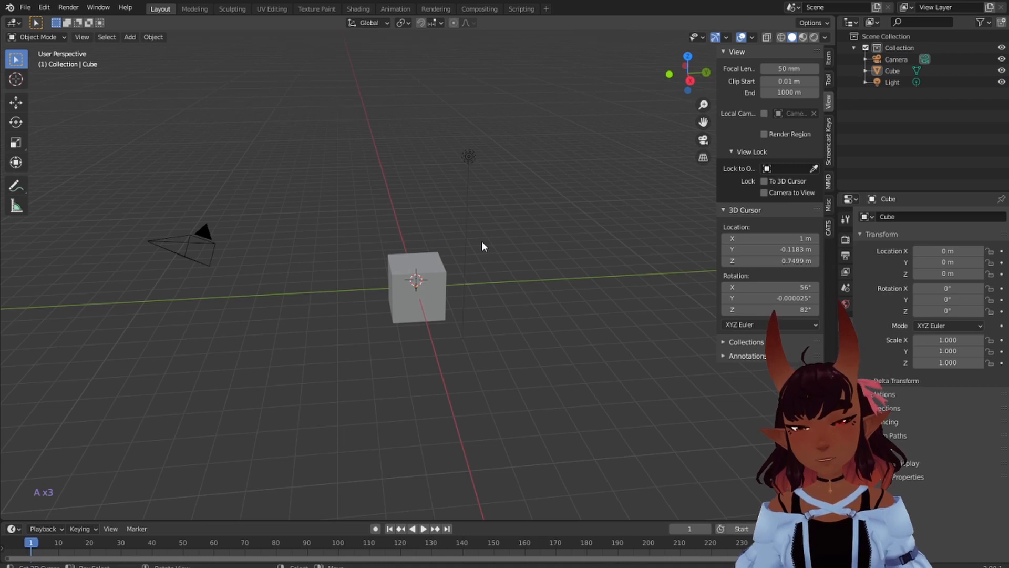
key(a)
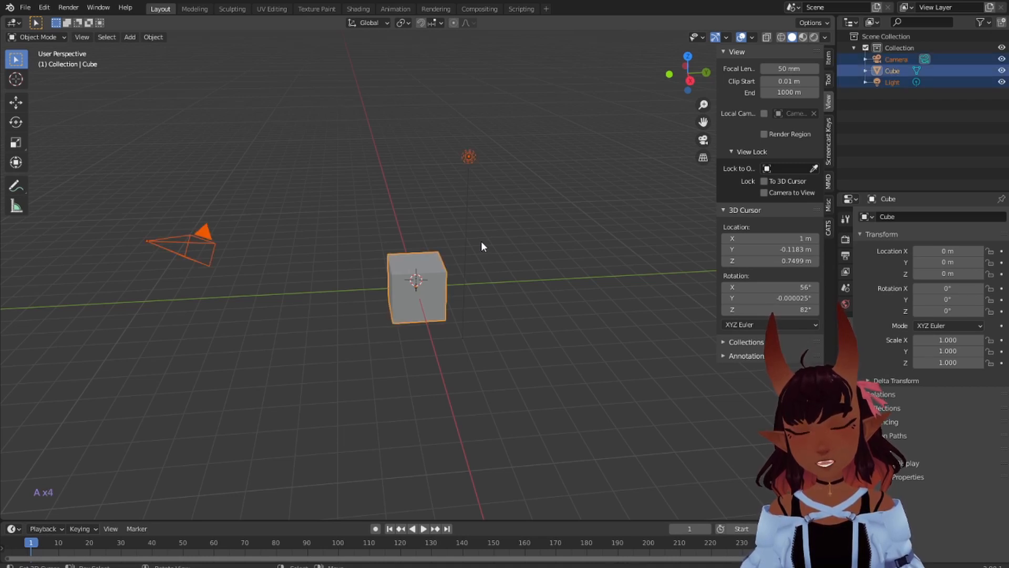
key(a)
key(a)
key(a)
key(a)
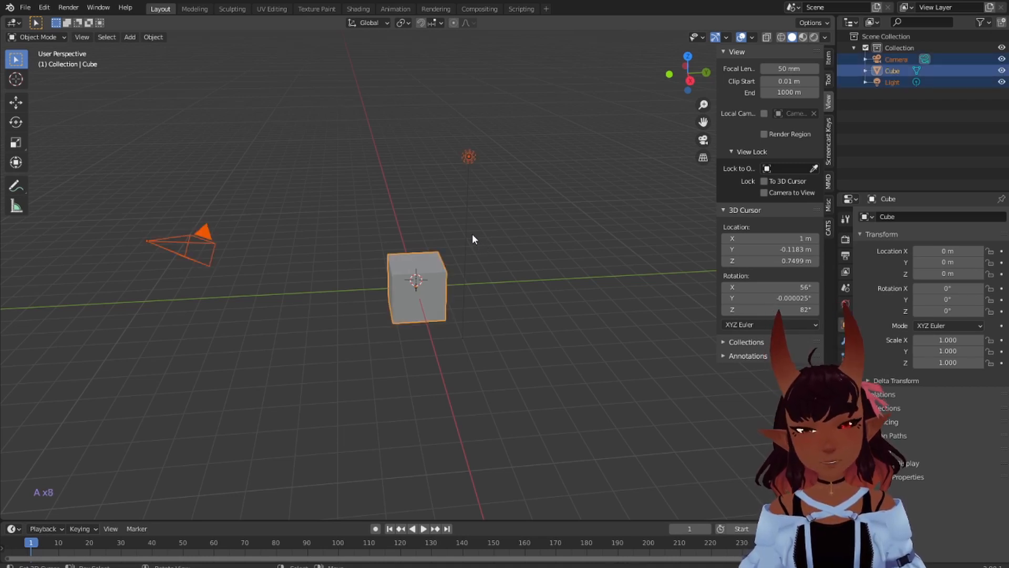
key(Delete)
Add a new cube mesh at the 3D cursor
scroll(421, 233, up, 4)
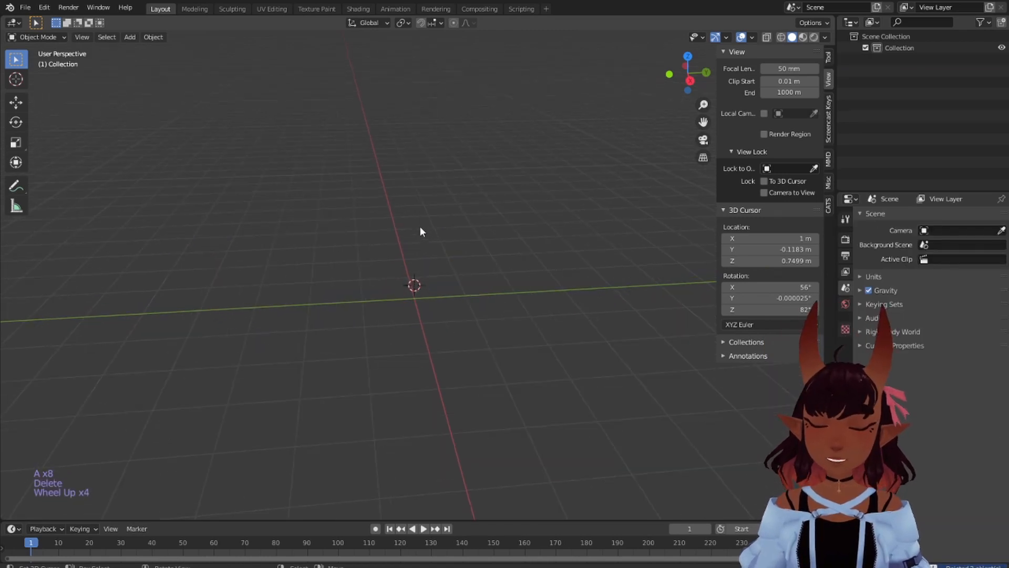
key(KP_1)
scroll(410, 229, up, 6)
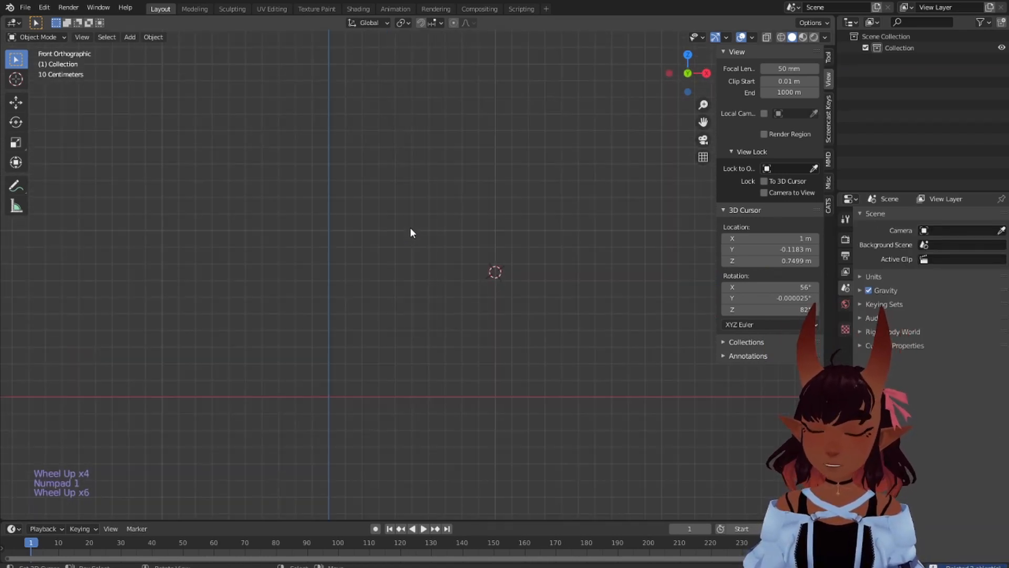
scroll(408, 232, up, 2)
shift+middle_drag(334, 232, 417, 321)
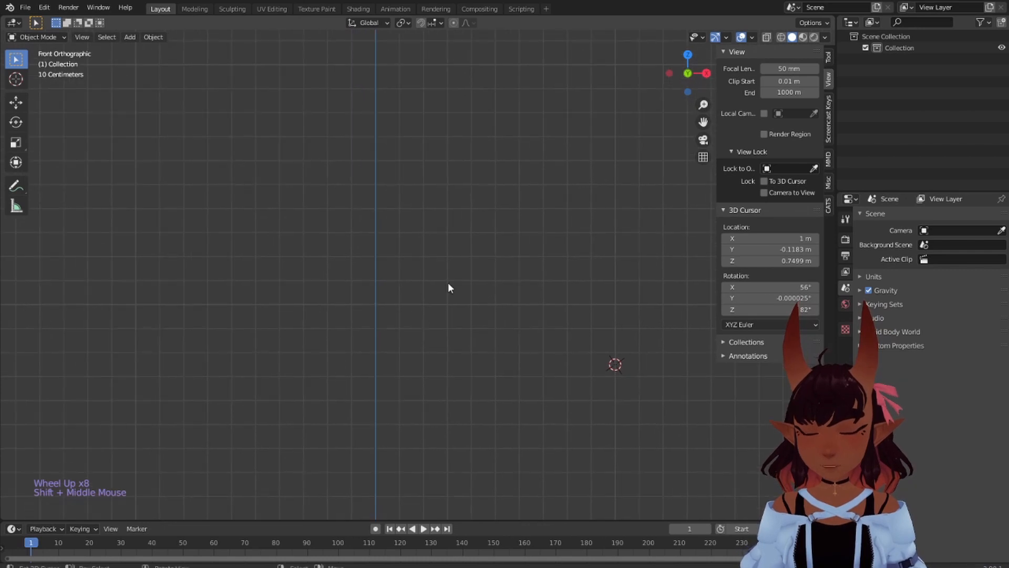
scroll(441, 266, down, 1)
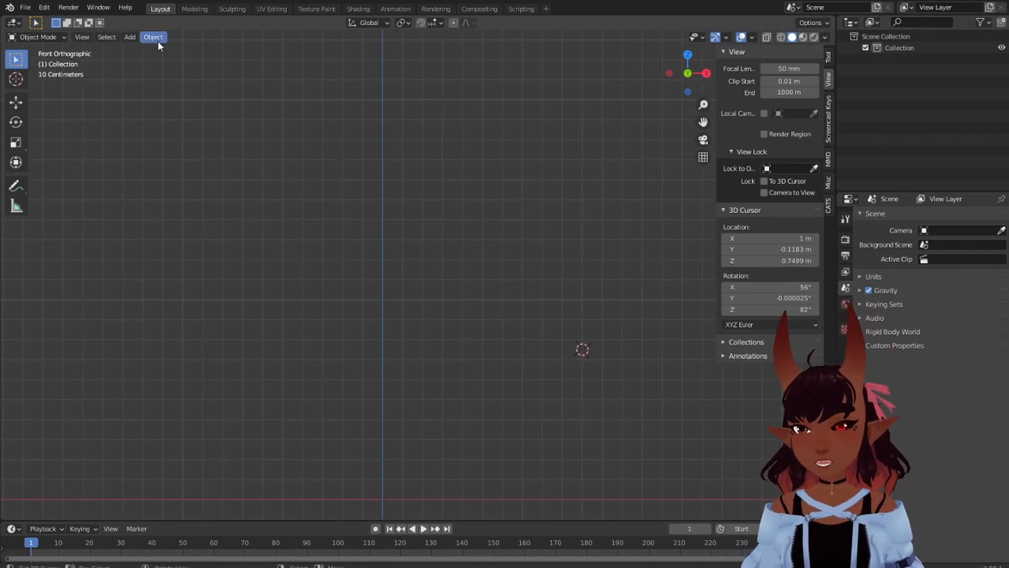
click(130, 38)
mouse_move(172, 48)
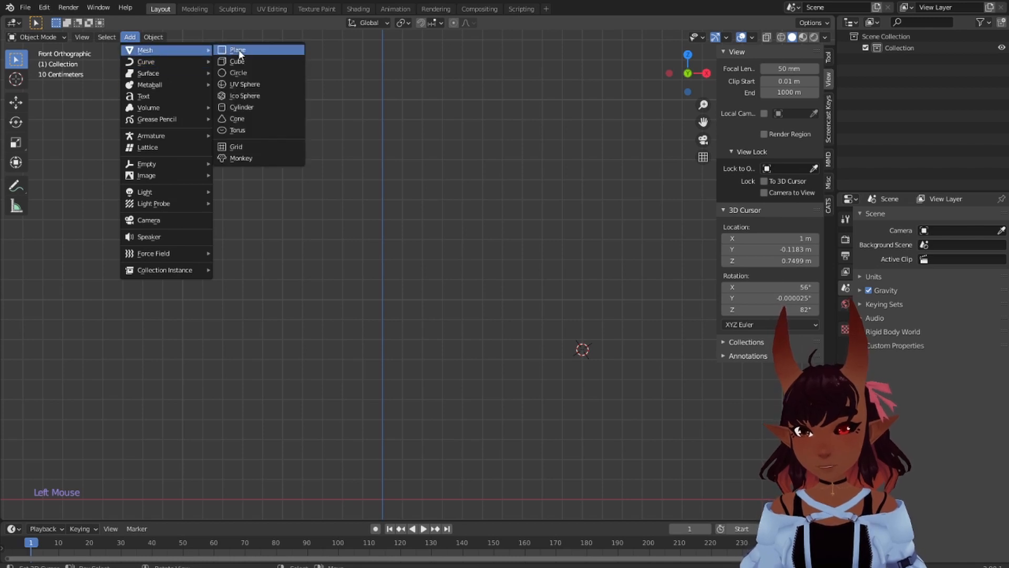
click(240, 61)
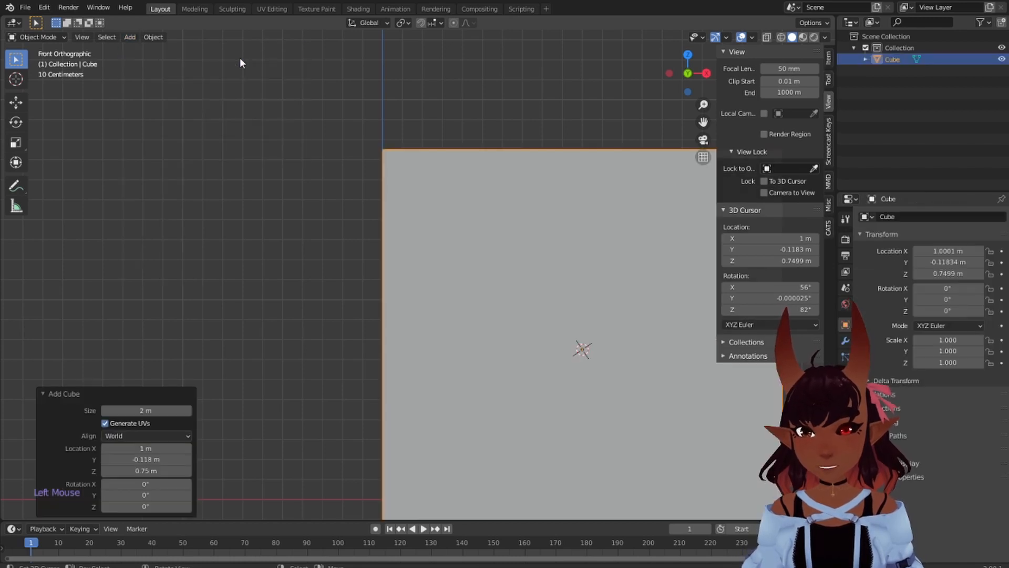
Set the new cube's X location to 0 m
click(156, 449)
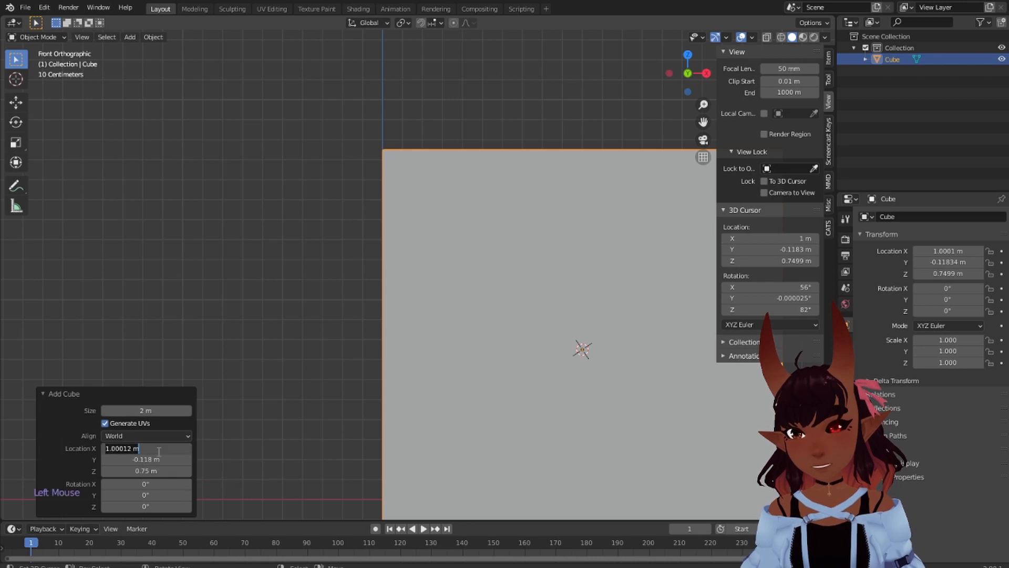
text(0)
key(Return)
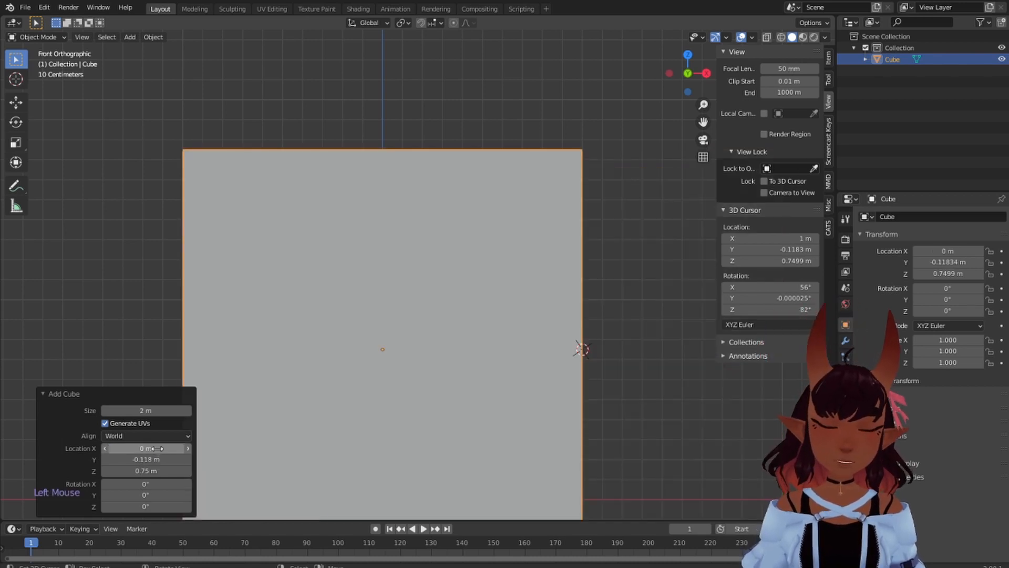
scroll(530, 347, down, 4)
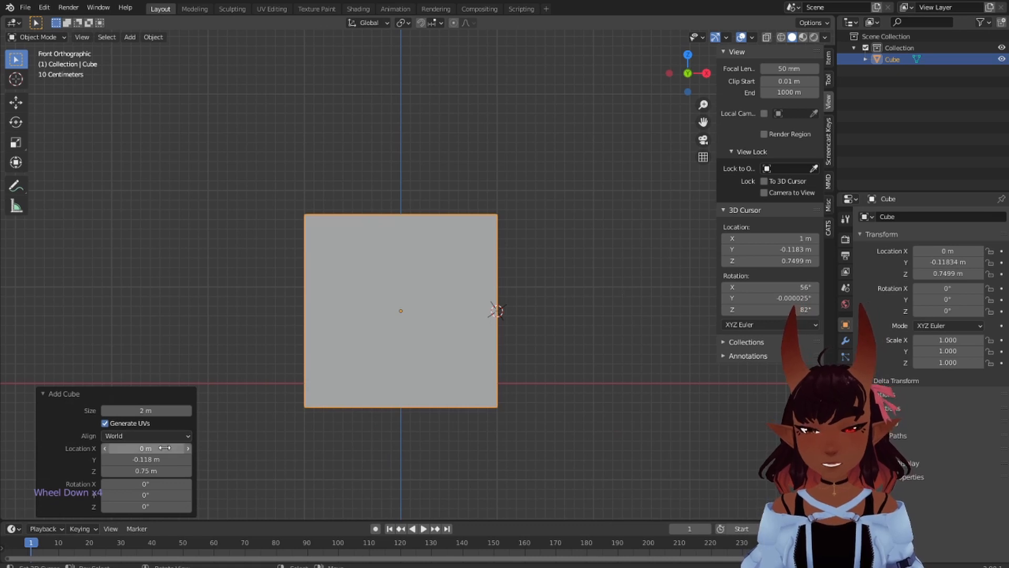
Scale the cube uniformly down to about 0.123
middle_drag(526, 237, 499, 314)
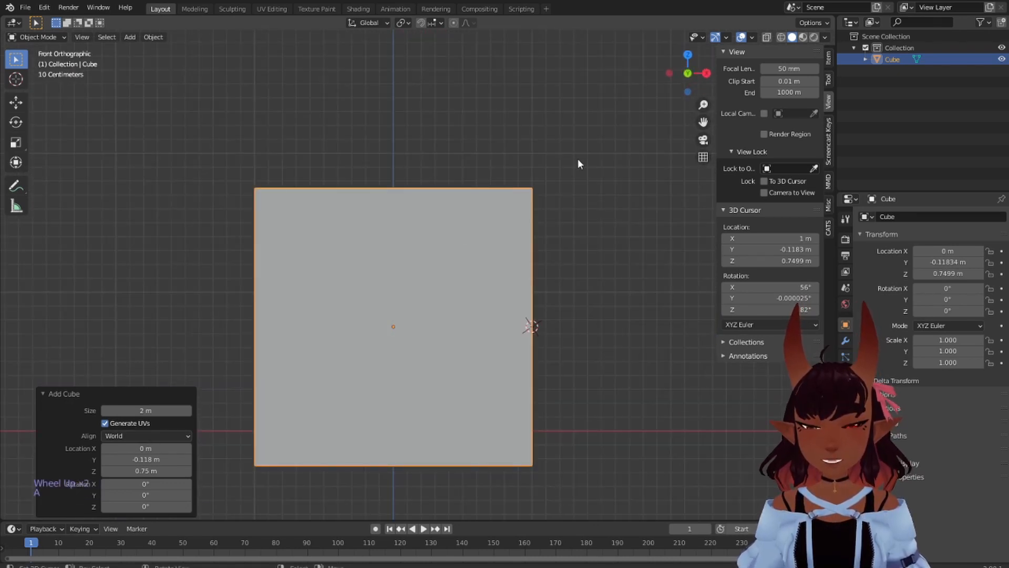
key(s)
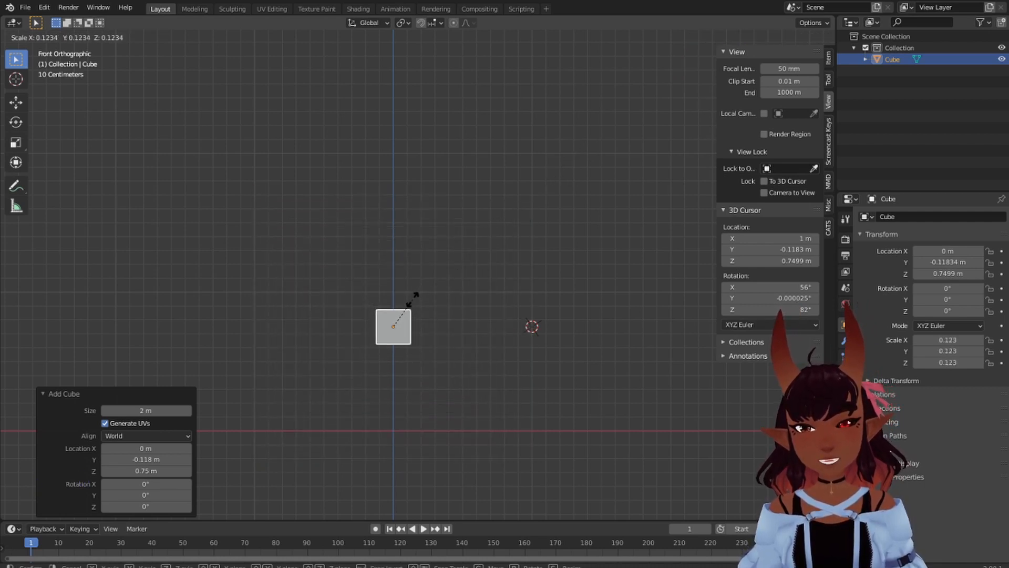
click(413, 303)
Move the small cube up along the Z axis by about 0.72 m
key(g)
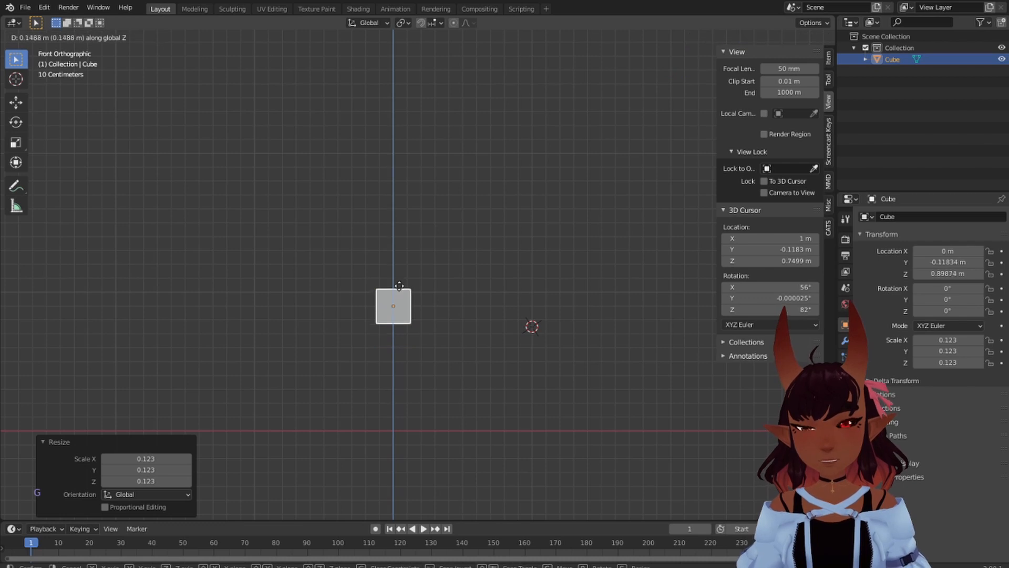
key(z)
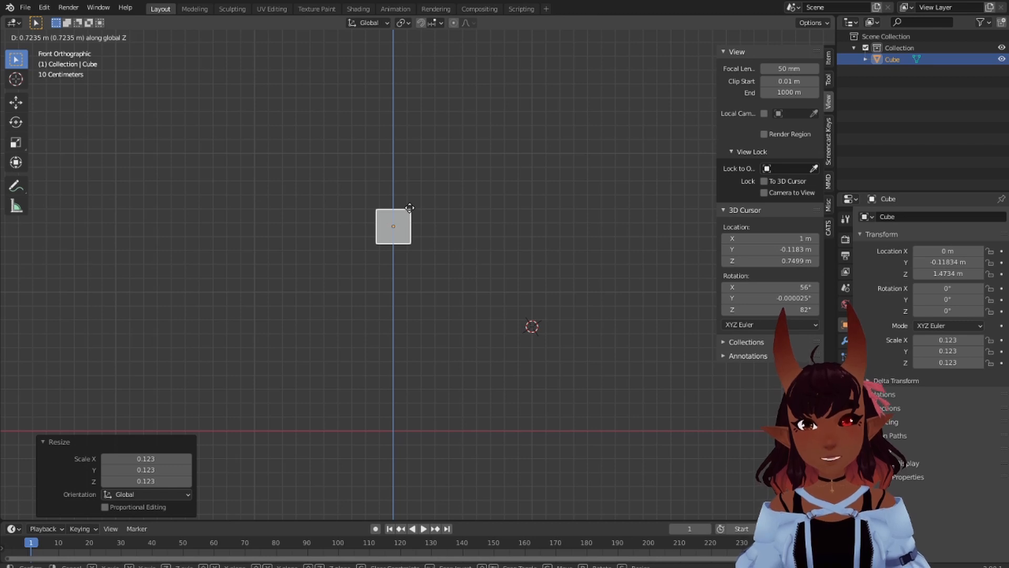
click(410, 208)
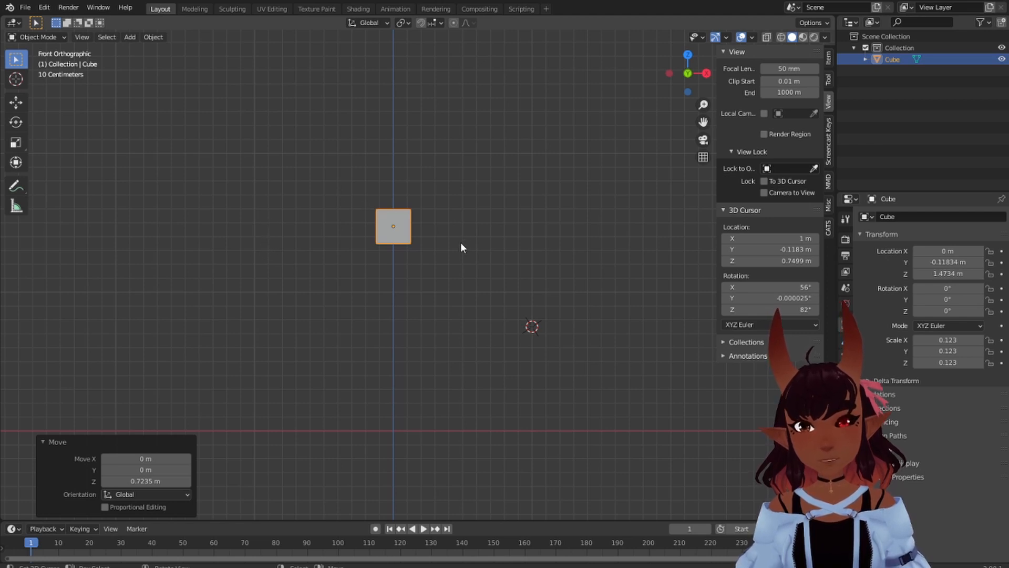
Apply all transforms to the cube in the front orthographic view
scroll(462, 254, up, 2)
shift+middle_drag(447, 276, 462, 288)
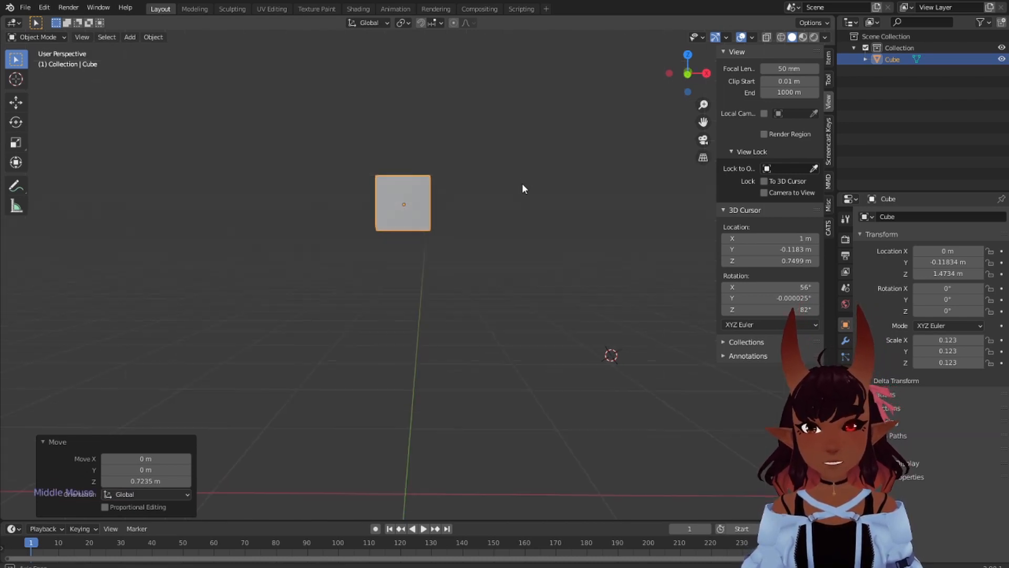
middle_drag(522, 184, 414, 232)
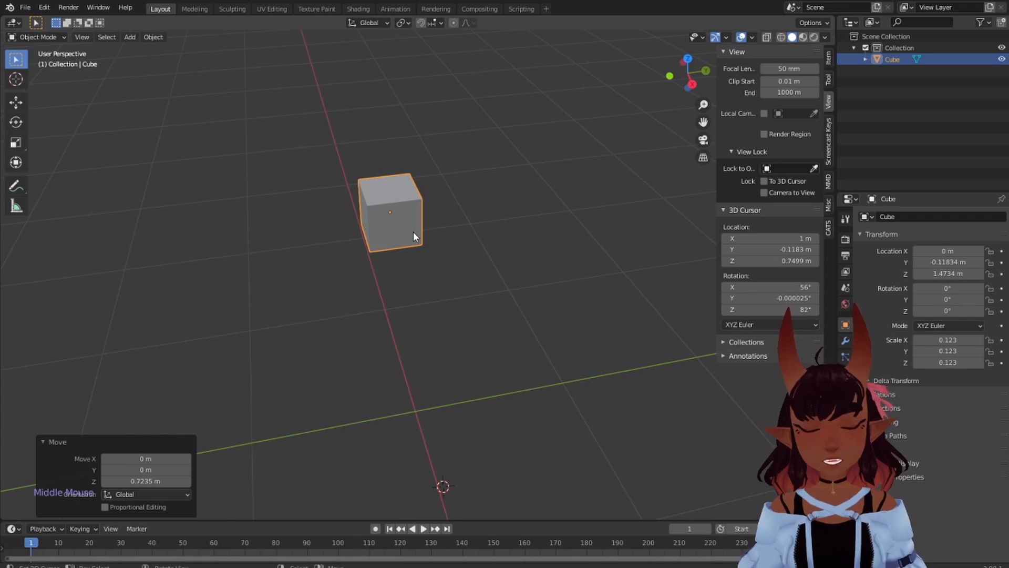
key(KP_1)
scroll(413, 231, down, 3)
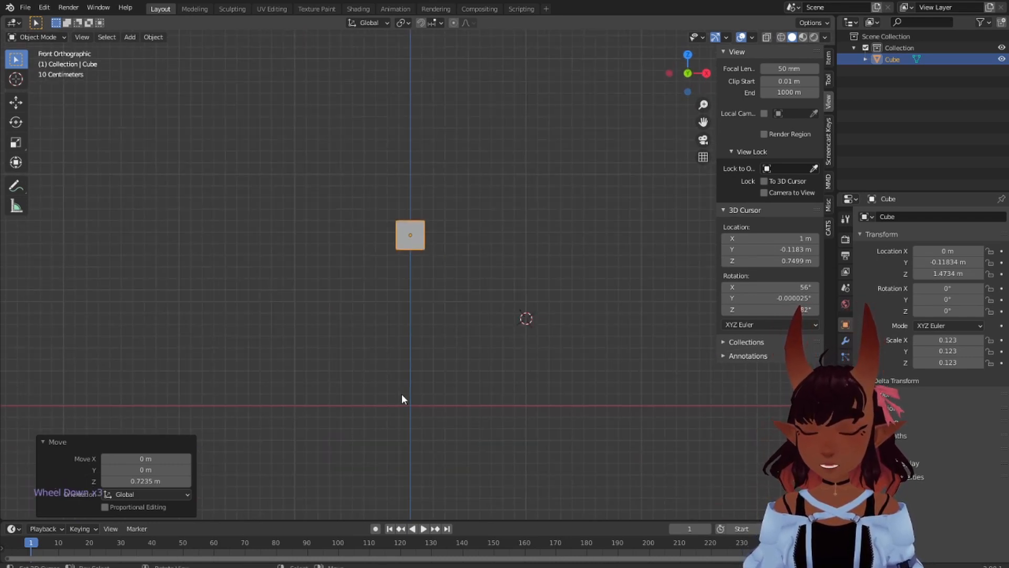
key(ctrl+a)
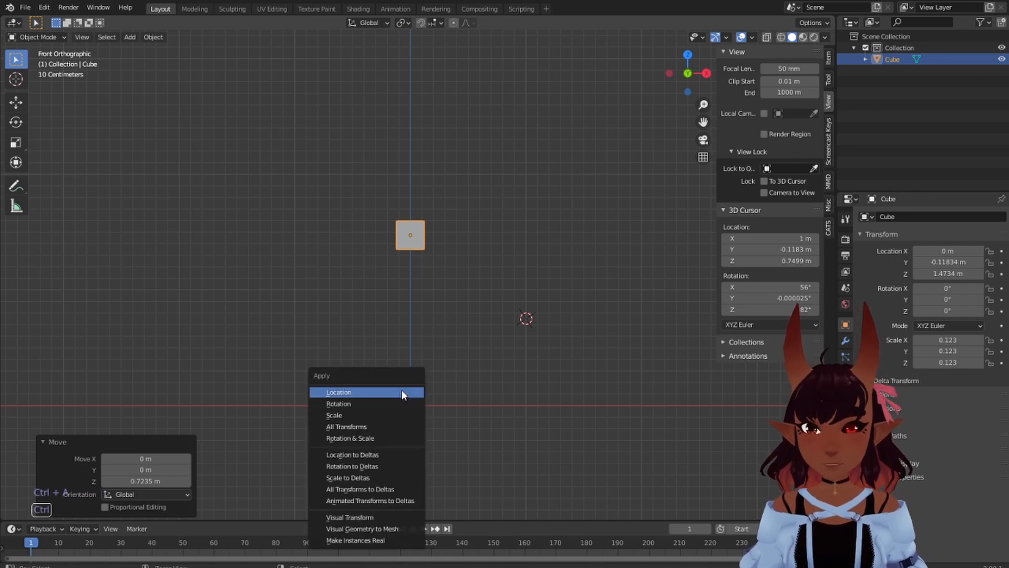
click(371, 429)
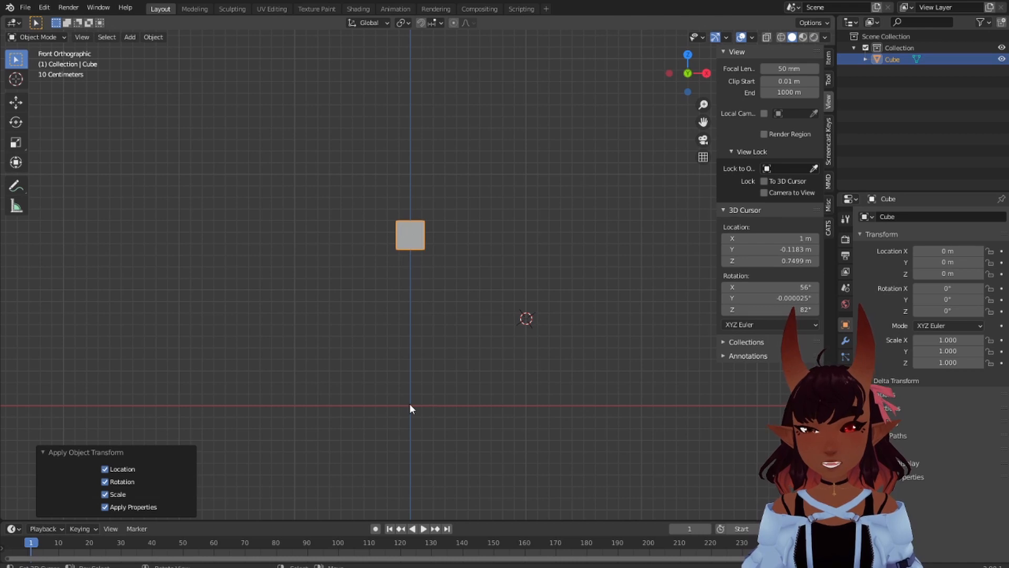
Open the cube in the Modeling workspace and frame it closely in the front orthographic view
scroll(413, 408, up, 3)
middle_drag(428, 404, 410, 419)
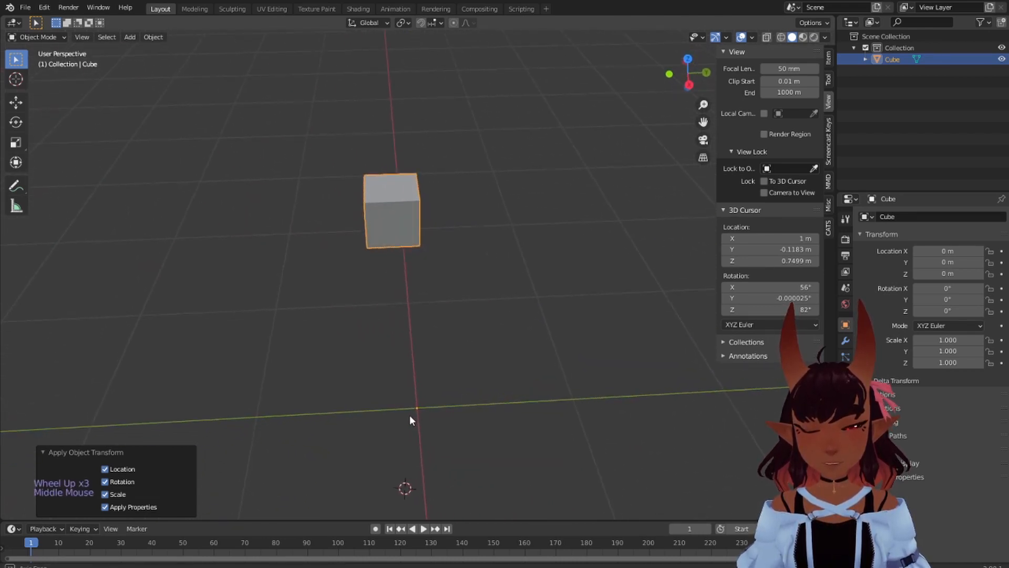
key(KP_1)
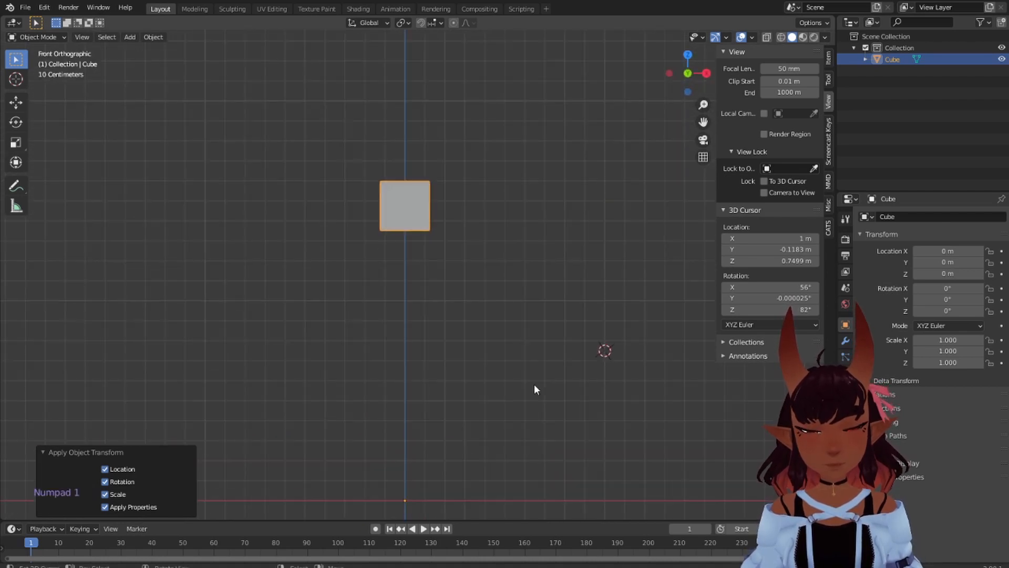
click(192, 9)
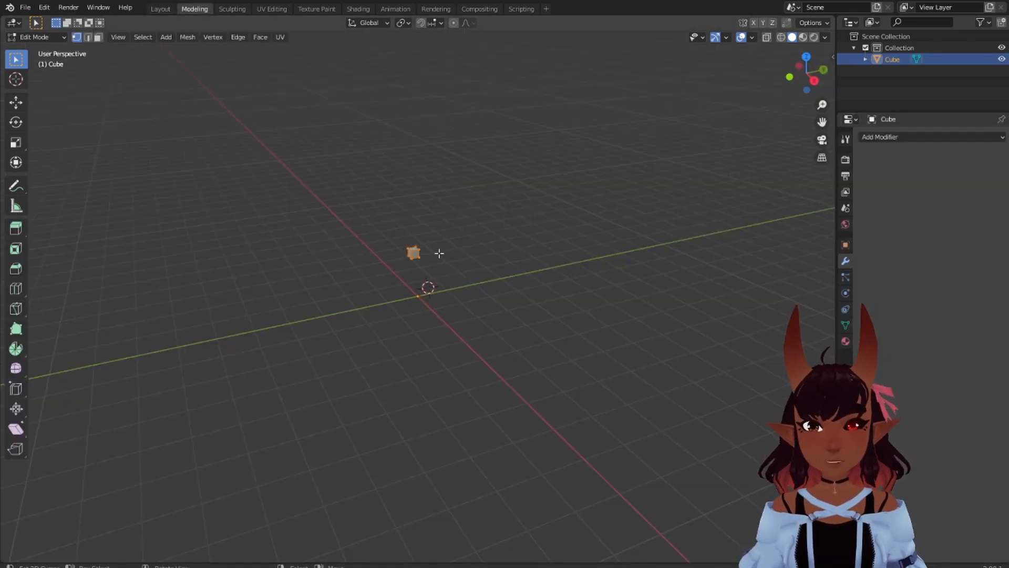
key(KP_1)
scroll(399, 223, up, 8)
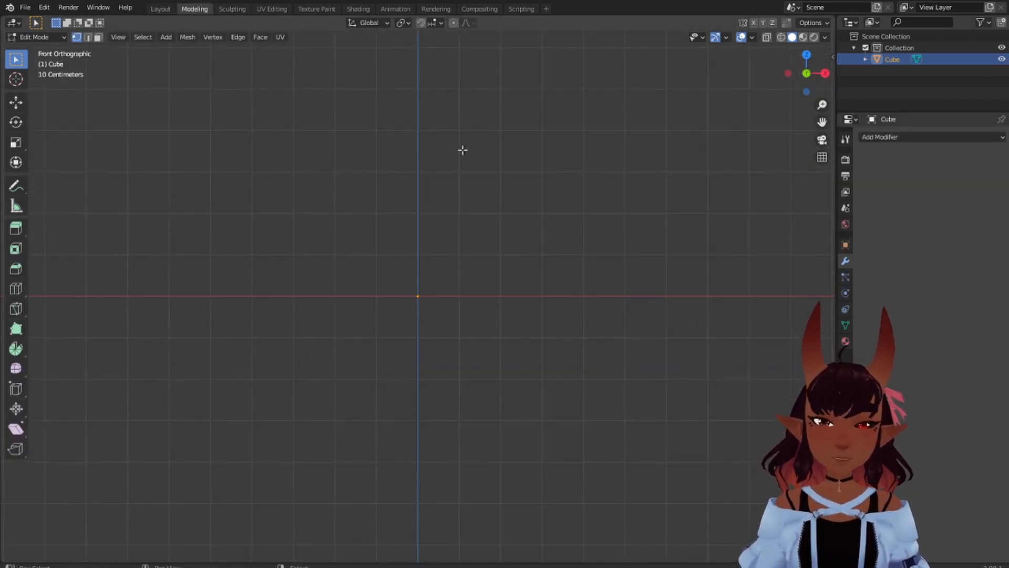
shift+middle_drag(462, 149, 460, 392)
shift+middle_drag(471, 219, 463, 427)
shift+middle_drag(385, 144, 390, 243)
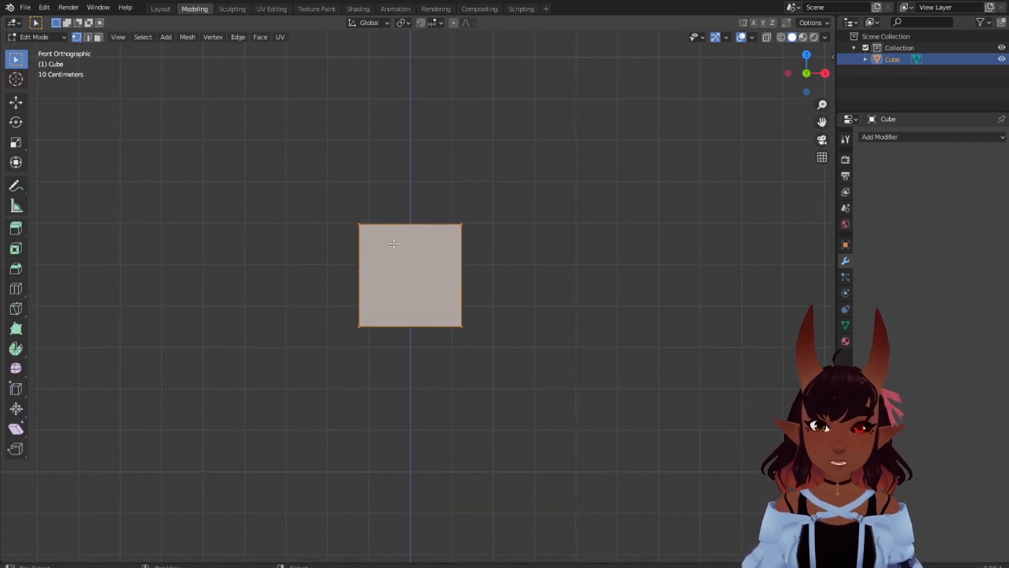
click(170, 9)
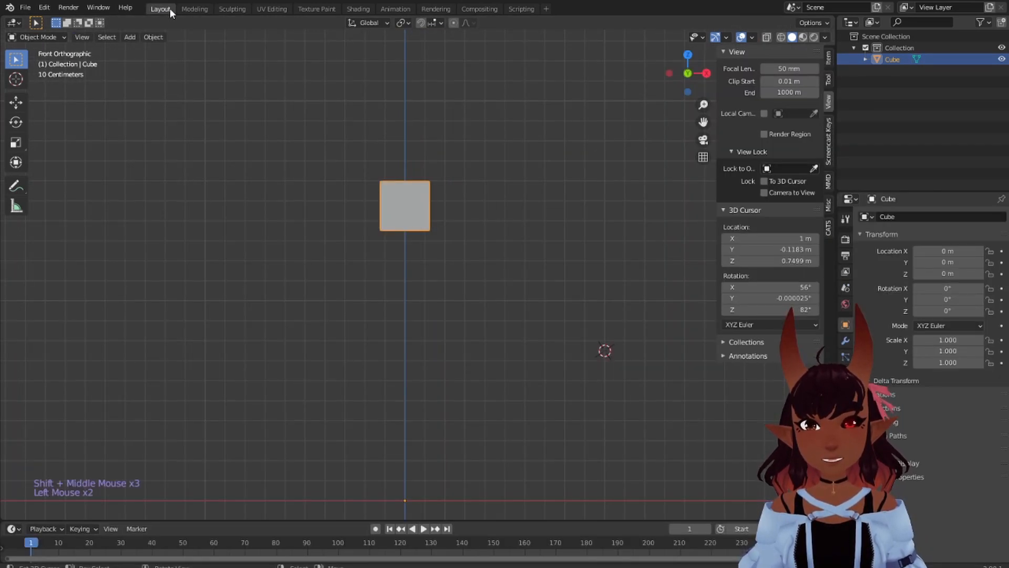
click(193, 9)
scroll(391, 259, up, 3)
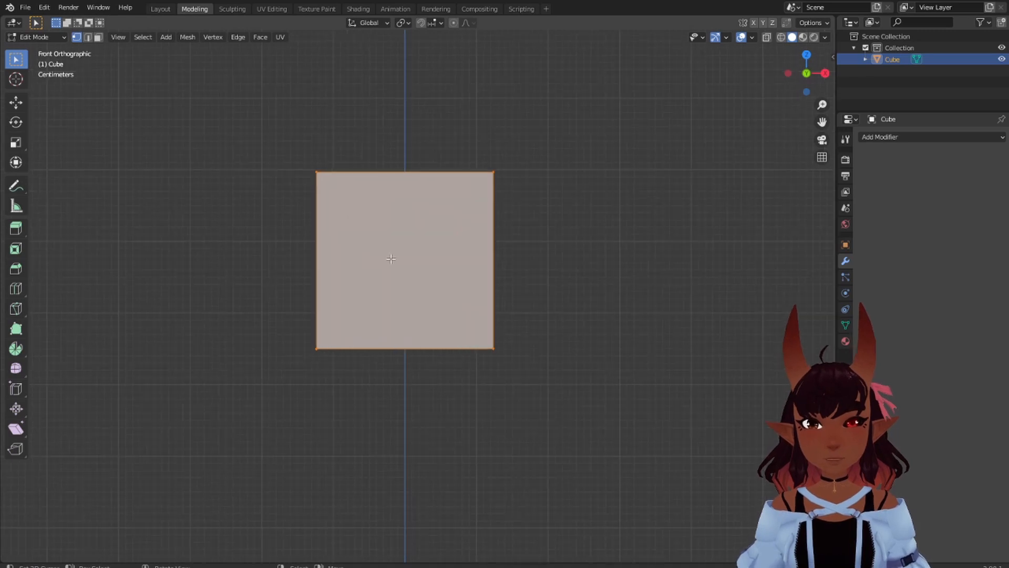
Add a Subdivision Surface modifier to the cube and set its viewport levels to 2
click(888, 137)
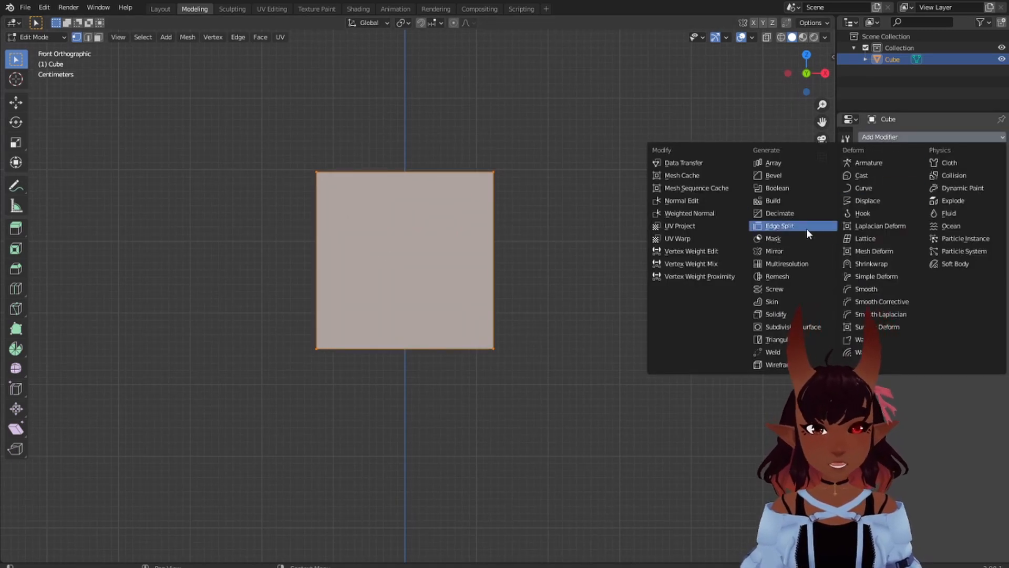
click(797, 327)
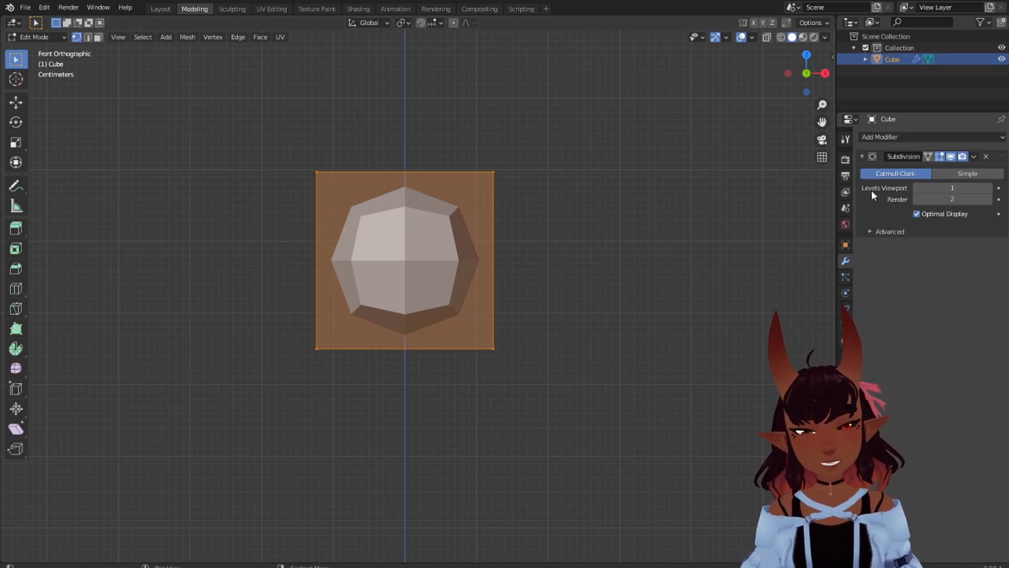
click(989, 188)
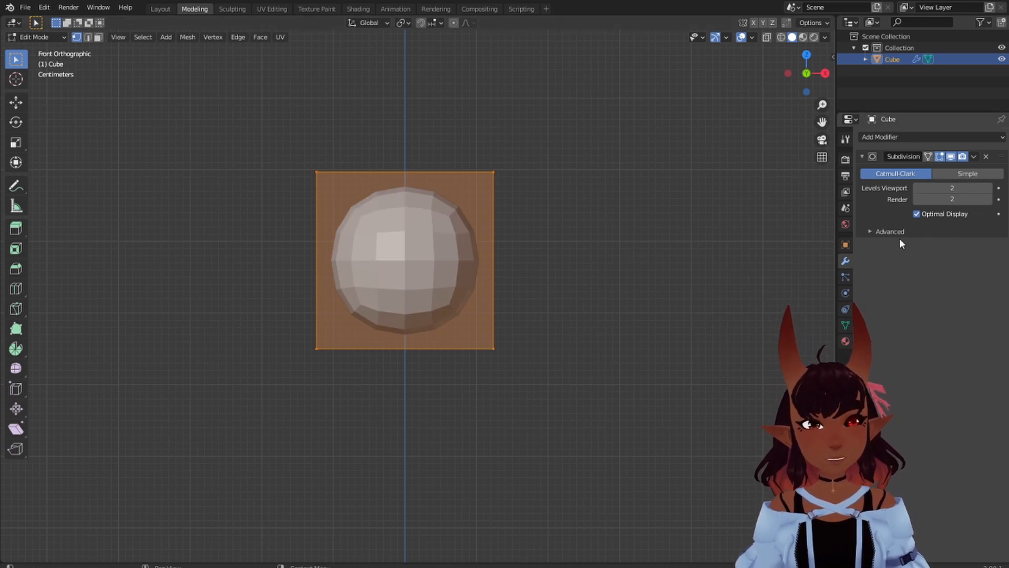
scroll(651, 174, up, 5)
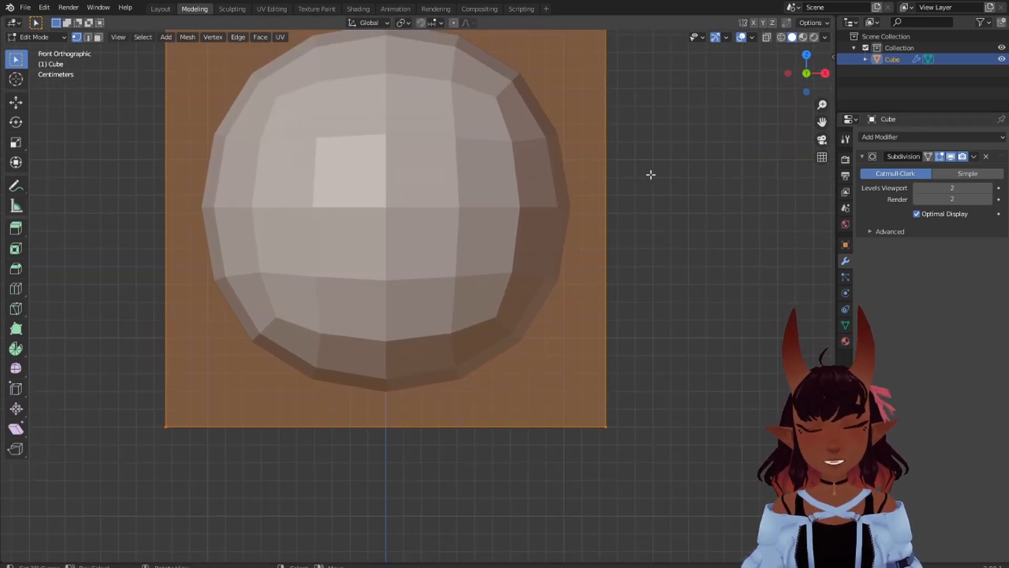
middle_drag(651, 174, 223, 198)
scroll(244, 208, down, 6)
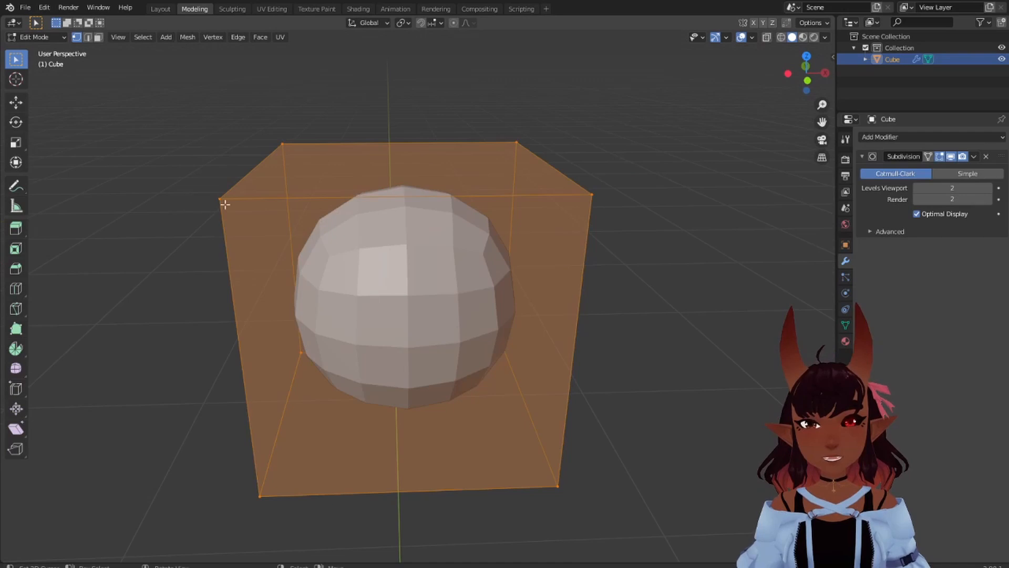
Return to the Layout workspace and apply the cube's Subdivision modifier
click(167, 8)
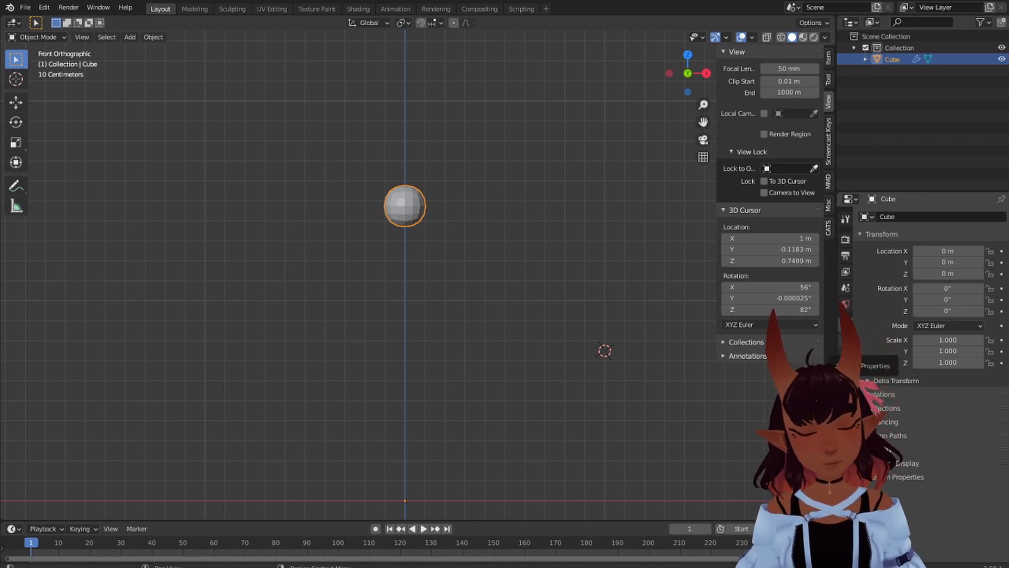
click(845, 341)
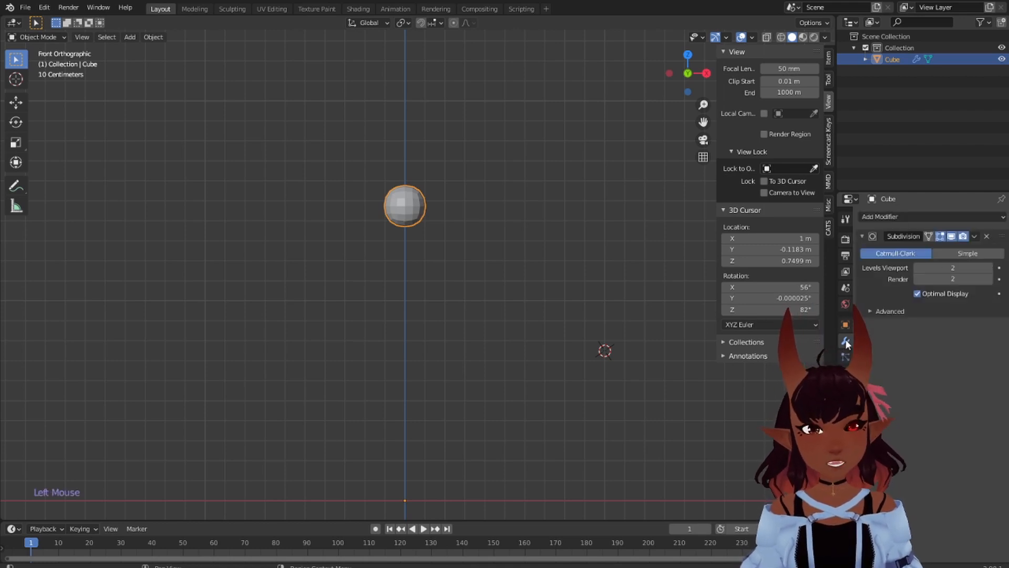
click(975, 236)
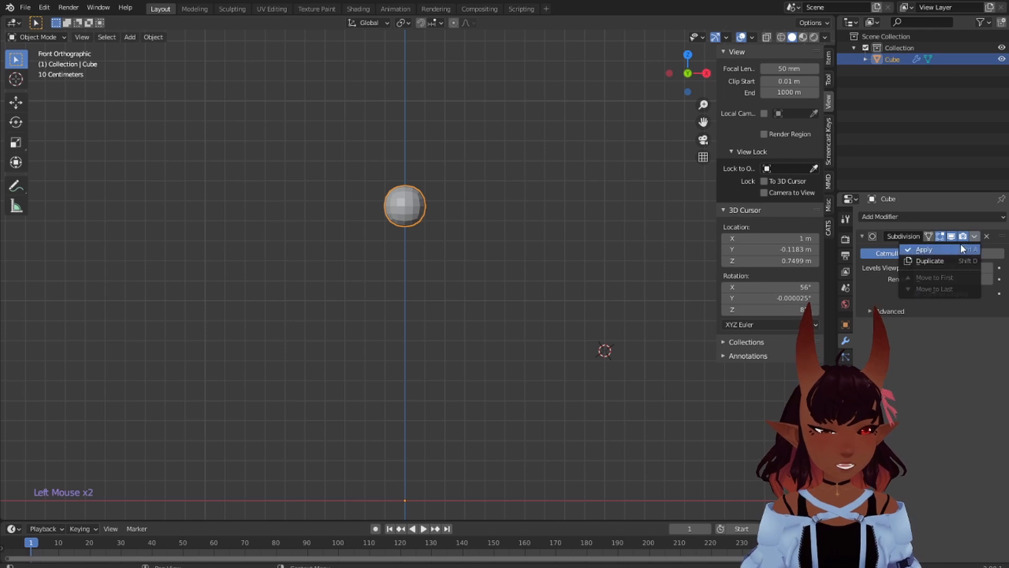
click(932, 251)
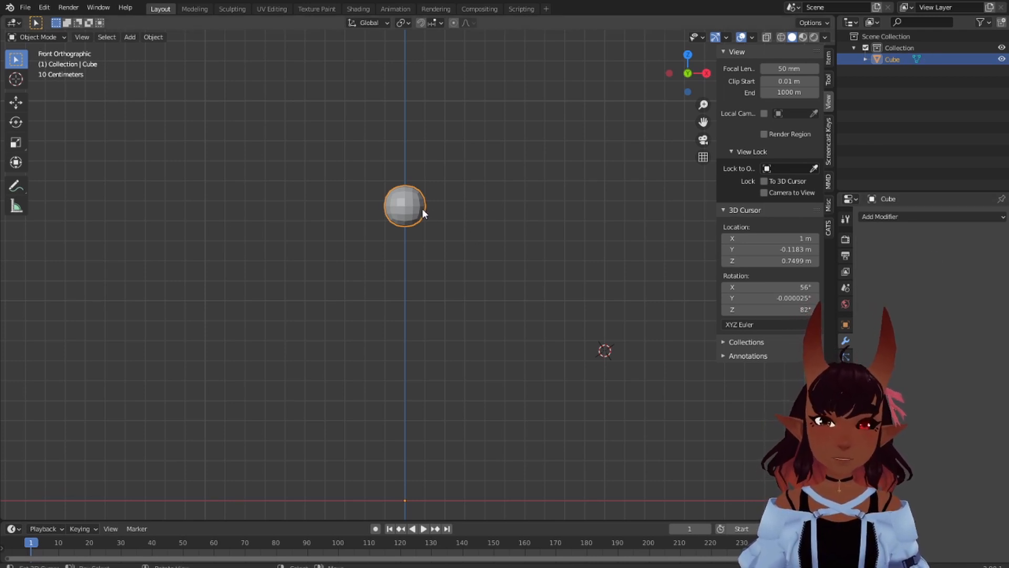
Place the 3D cursor at about X 0.6 m, Z 1.78 m and deselect all objects
scroll(423, 213, down, 1)
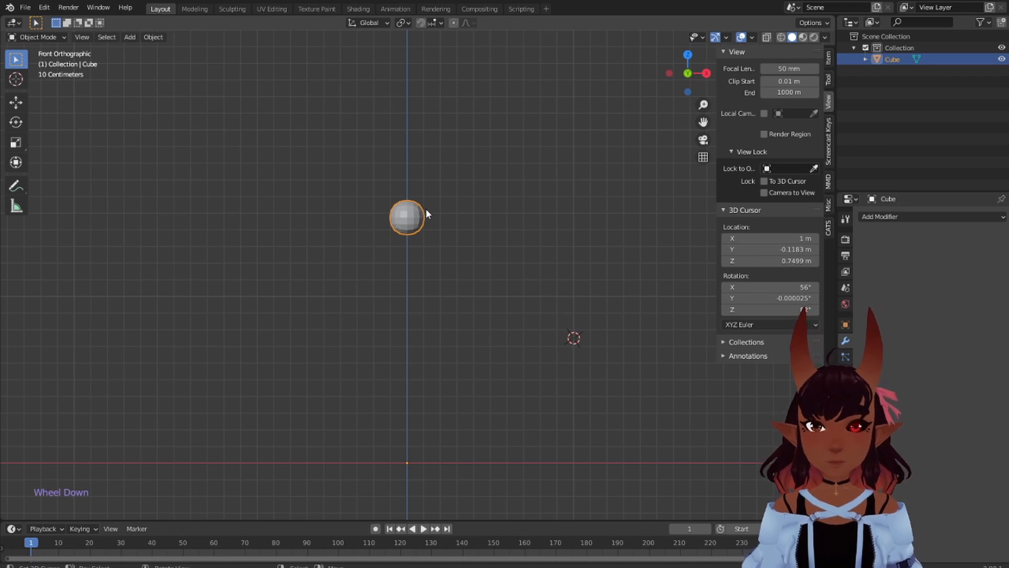
click(506, 165)
key(a)
key(a)
key(a)
scroll(406, 197, up, 5)
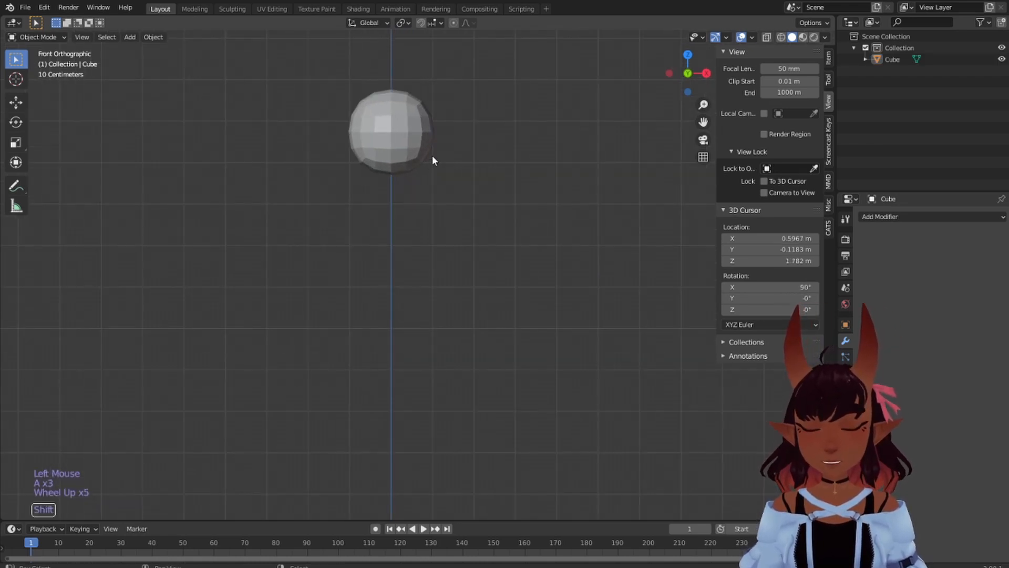
scroll(433, 157, down, 4)
scroll(442, 199, up, 4)
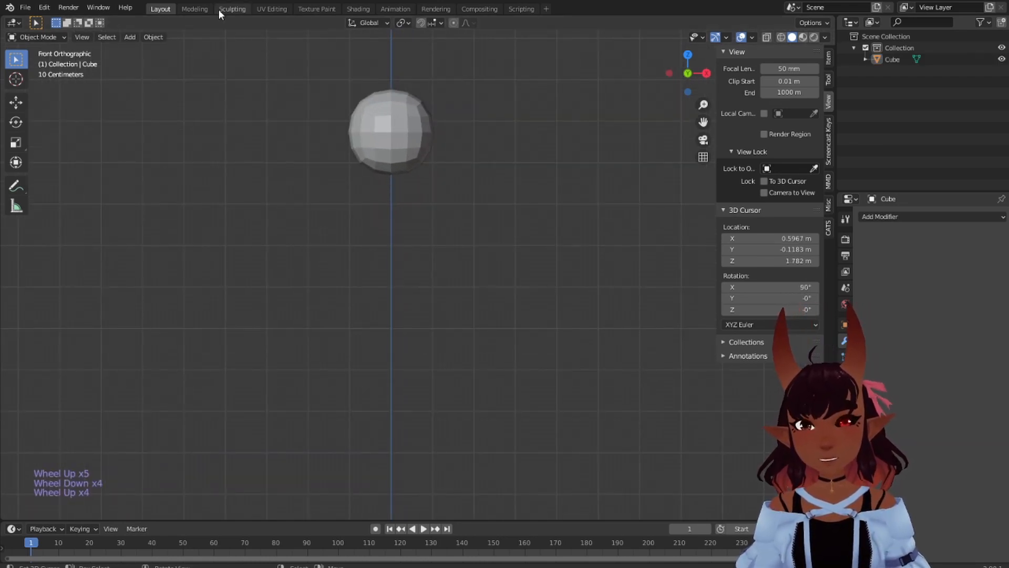
Open the sphere's mesh in the Modeling workspace and show it in the right orthographic view
click(194, 9)
key(KP_3)
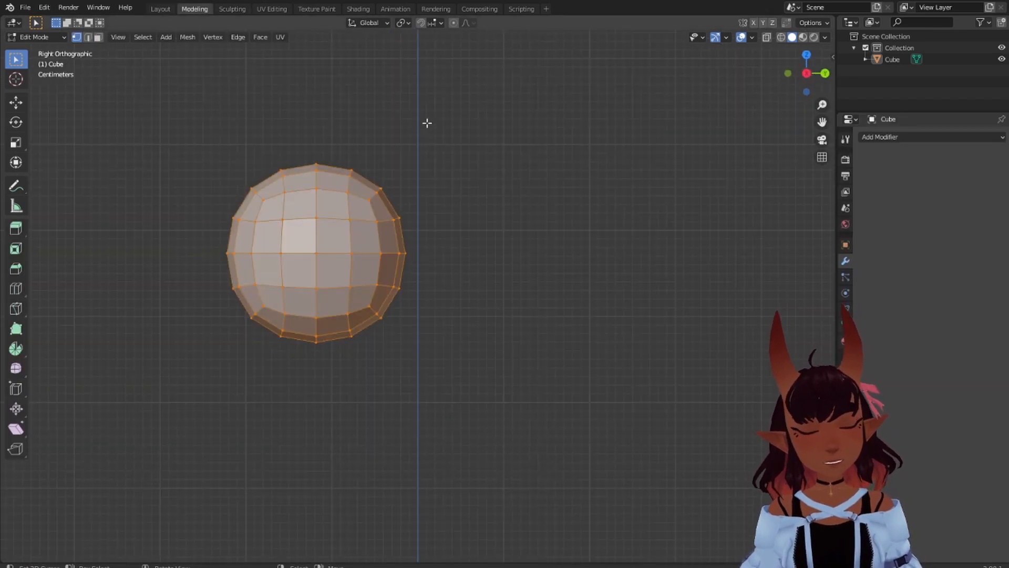
scroll(402, 137, down, 8)
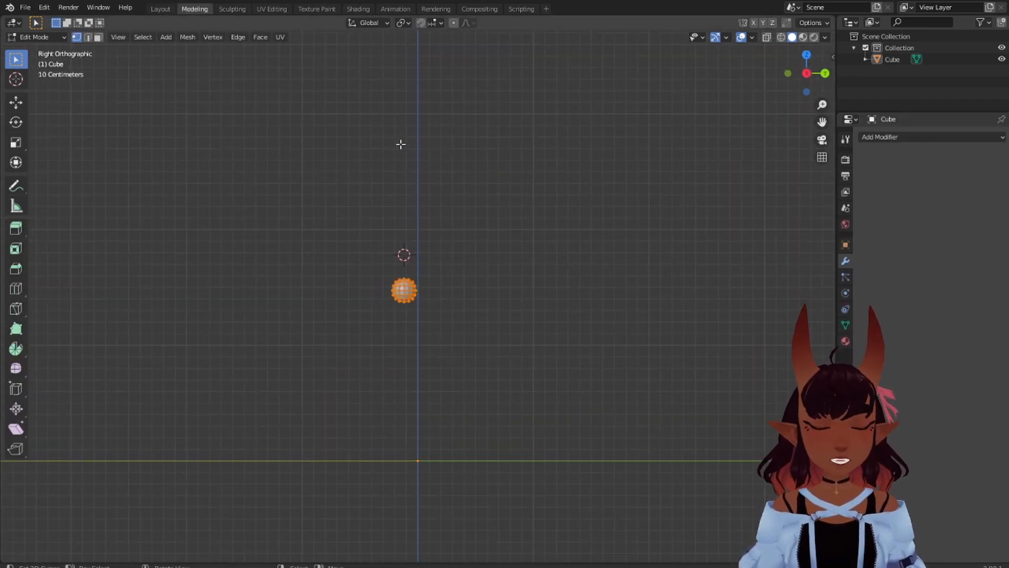
key(KP_1)
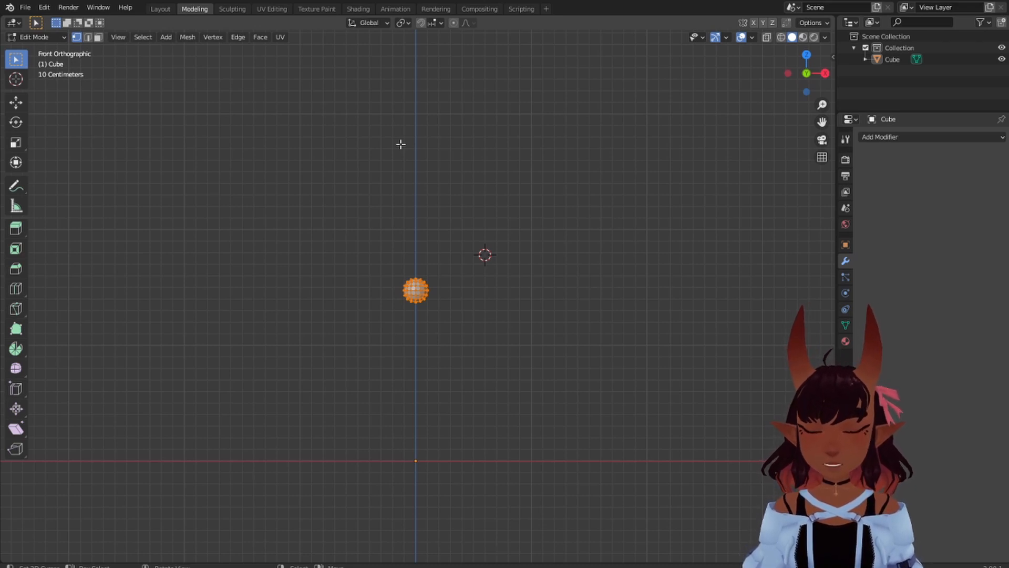
key(KP_3)
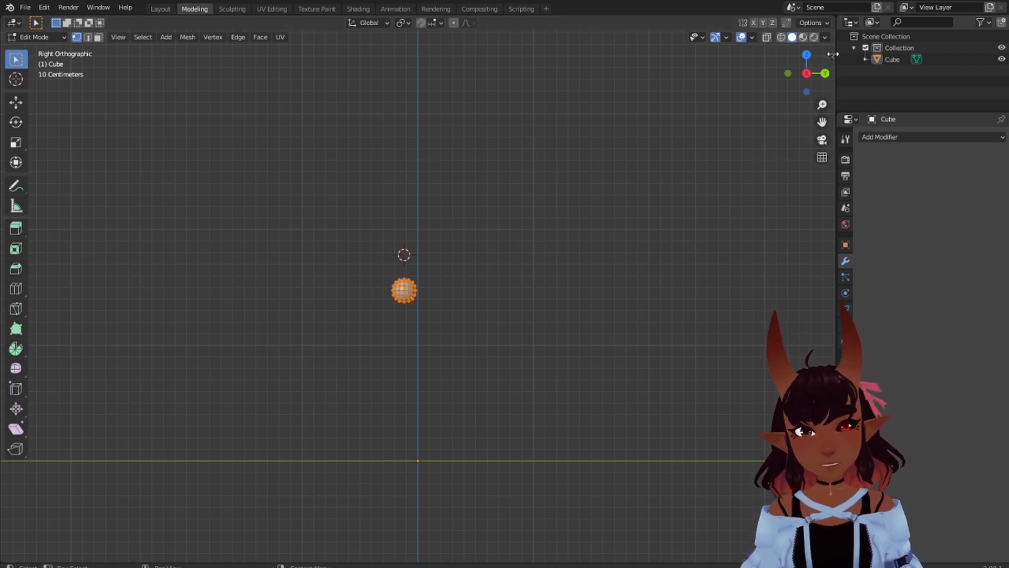
Show the Screencast Keys settings in the Modeling viewport
key(n)
click(828, 129)
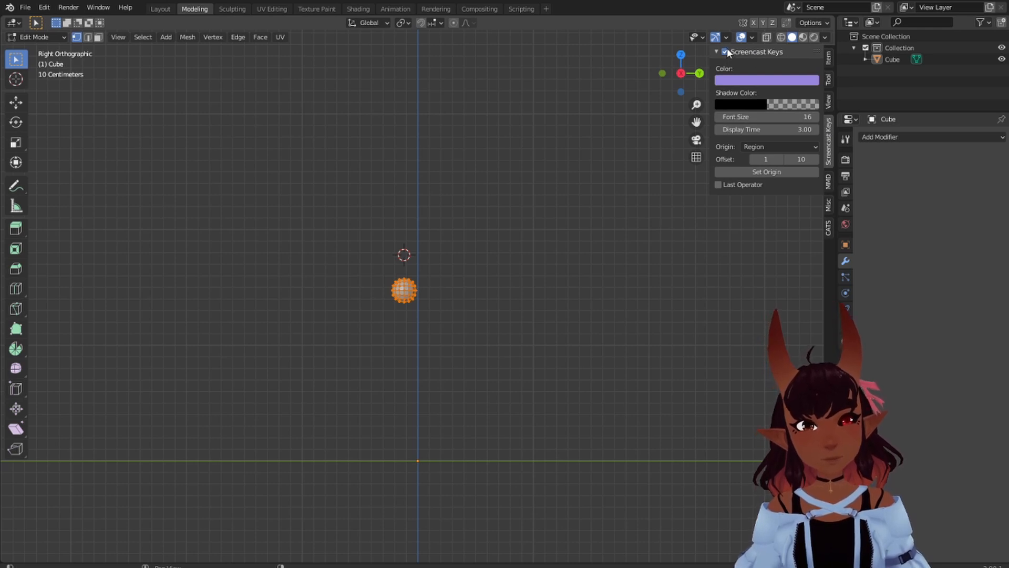
Place the 3D cursor well above the sphere, close to the Z axis, in the right orthographic view
shift+right_click(405, 149)
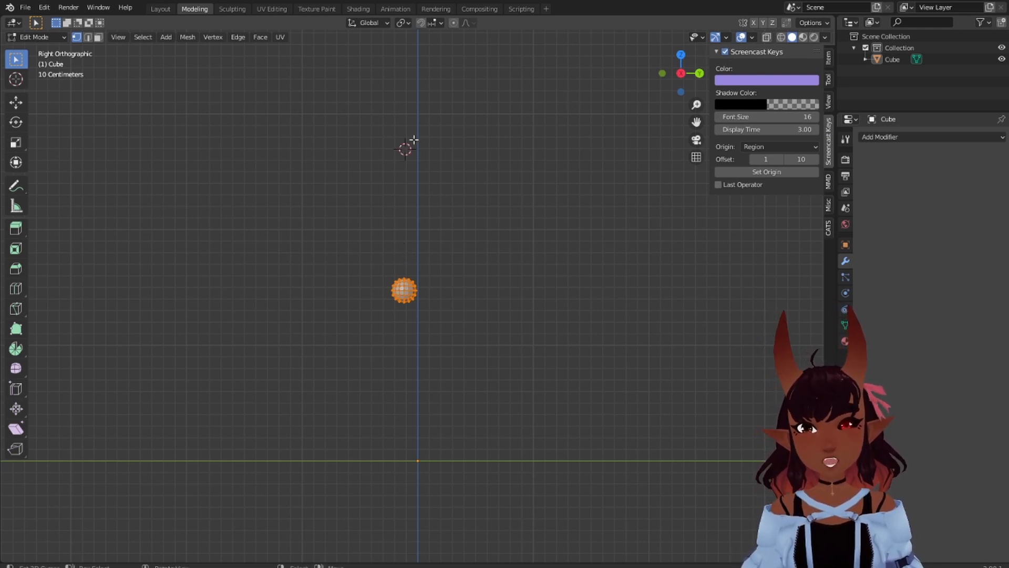
Return to the Layout workspace and open the sphere's mesh in Edit Mode, shown in the right orthographic view
click(161, 9)
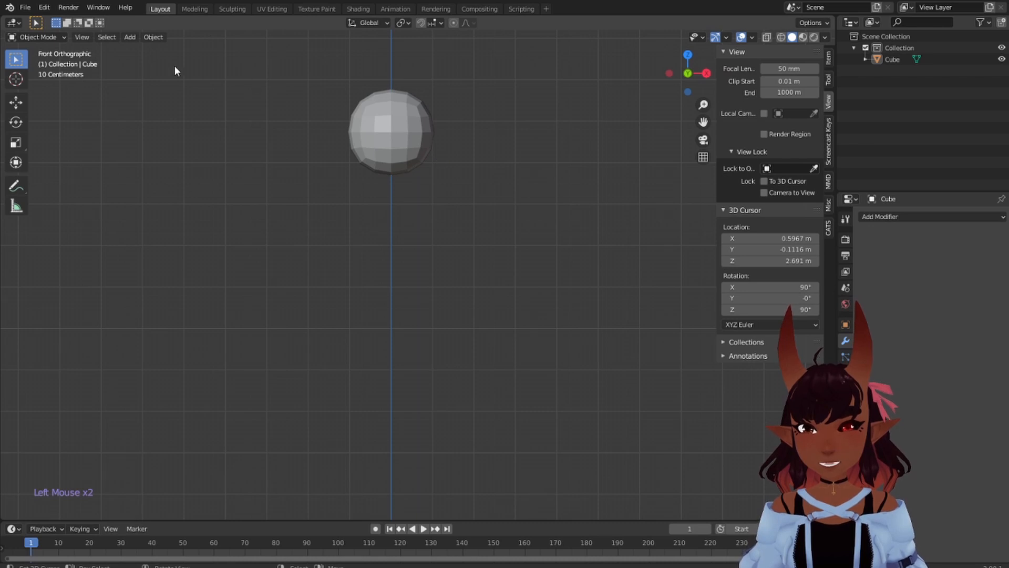
drag(58, 36, 49, 67)
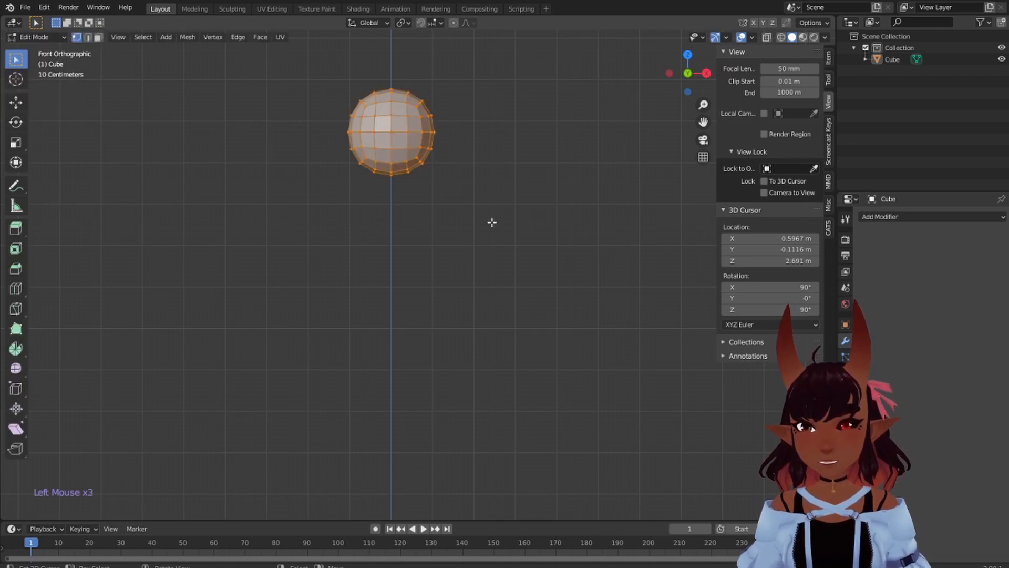
key(KP_3)
key(KP_1)
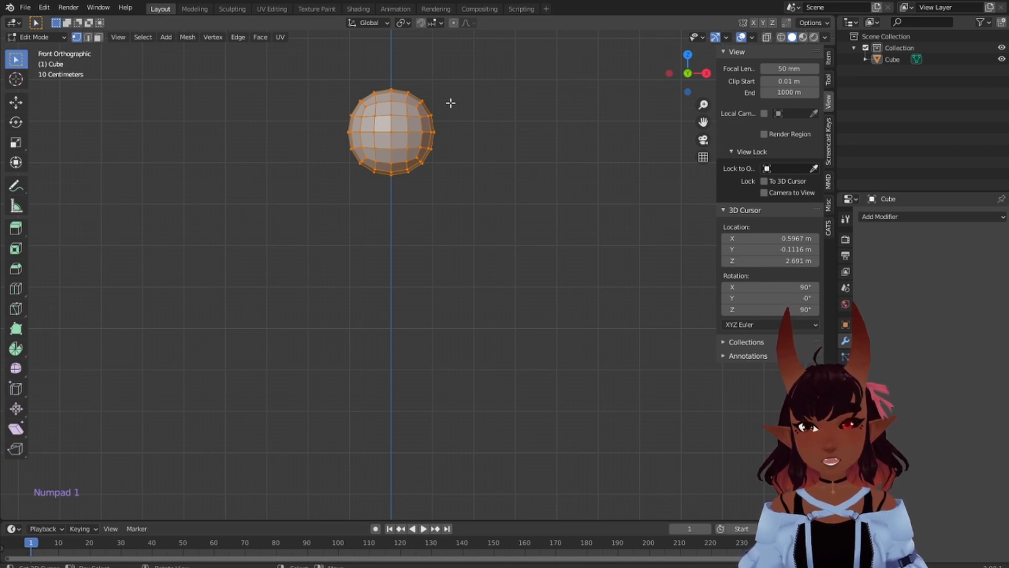
key(KP_3)
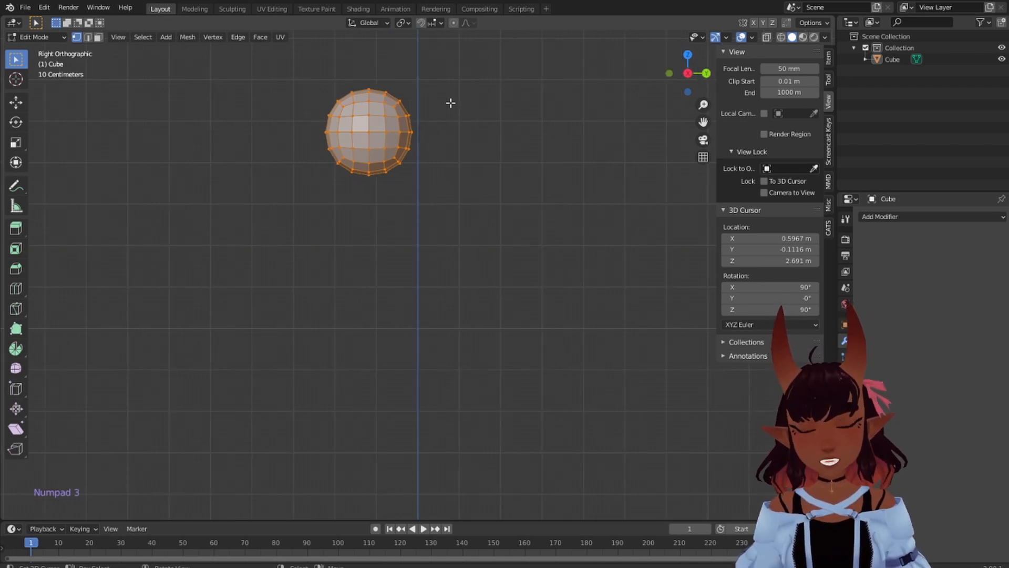
Turn on proportional editing for the sphere's mesh
scroll(412, 106, down, 5)
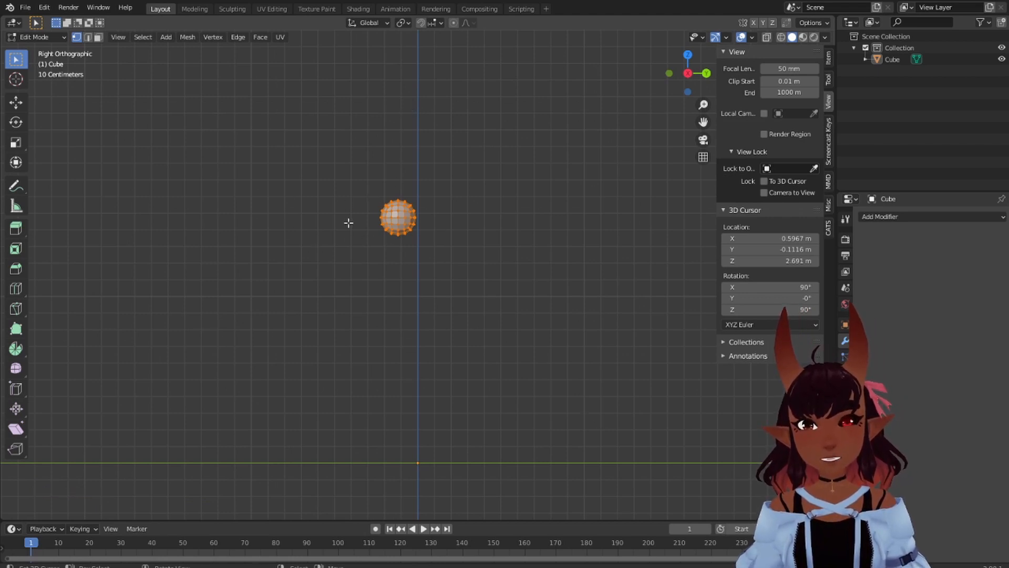
scroll(376, 216, up, 7)
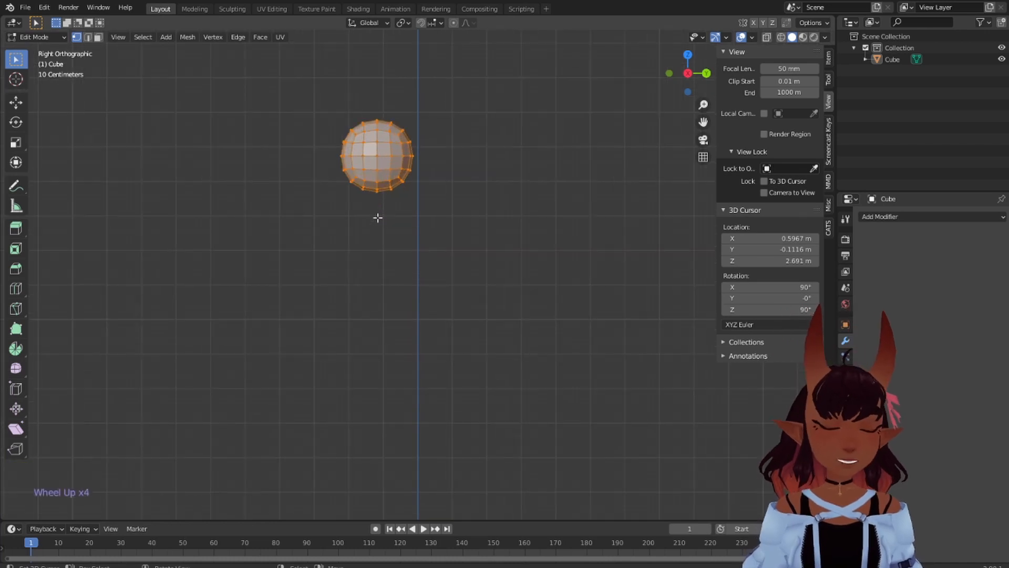
shift+middle_drag(407, 133, 498, 317)
shift+middle_drag(457, 178, 480, 273)
scroll(479, 268, up, 1)
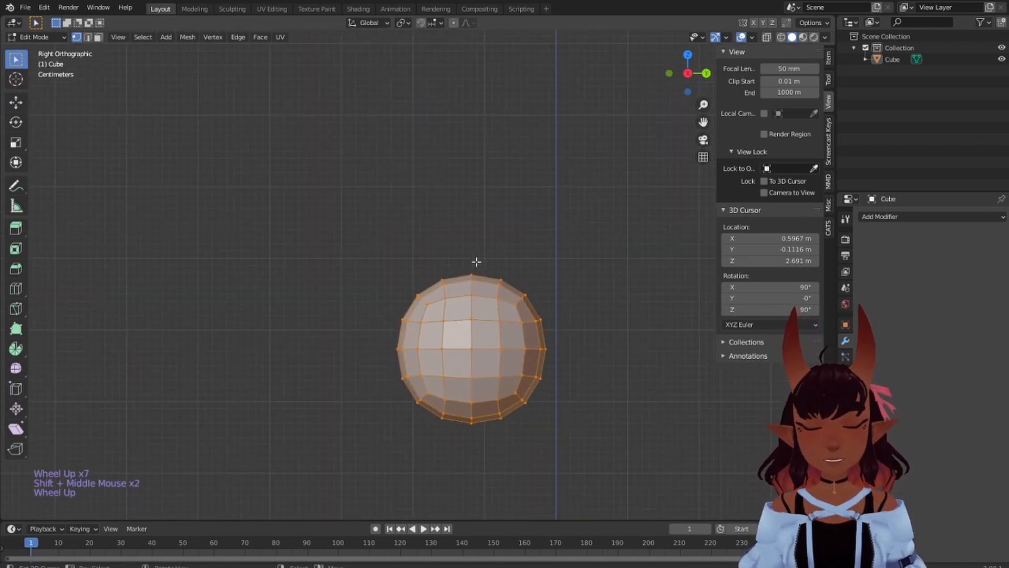
click(453, 22)
Pull the vertex on the sphere's lower front outline about 0.017 m toward -Y and 0.048 m down, using smooth proportional falloff of size about 0.11
scroll(416, 433, up, 2)
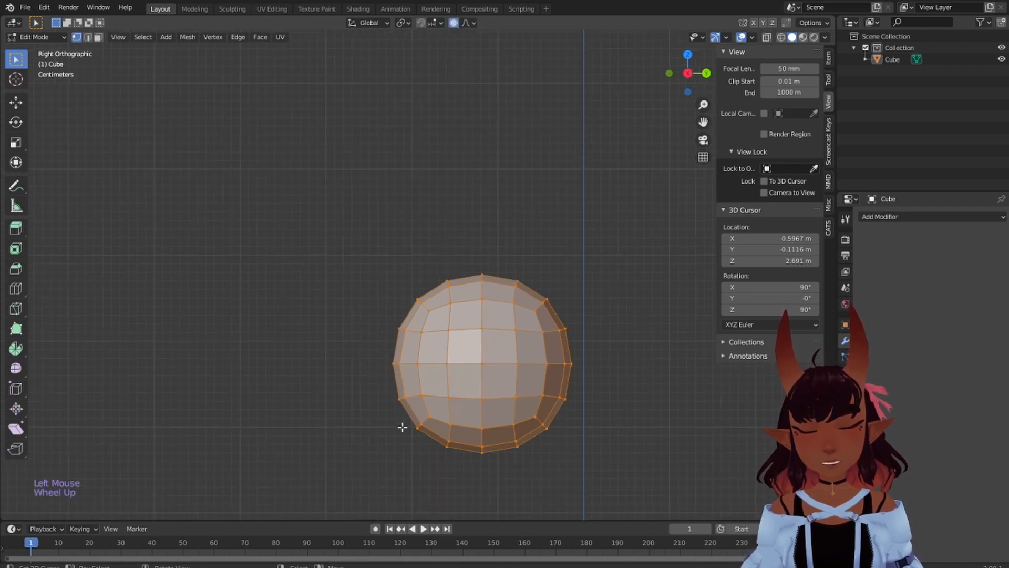
shift+middle_drag(481, 481, 498, 397)
scroll(485, 412, up, 1)
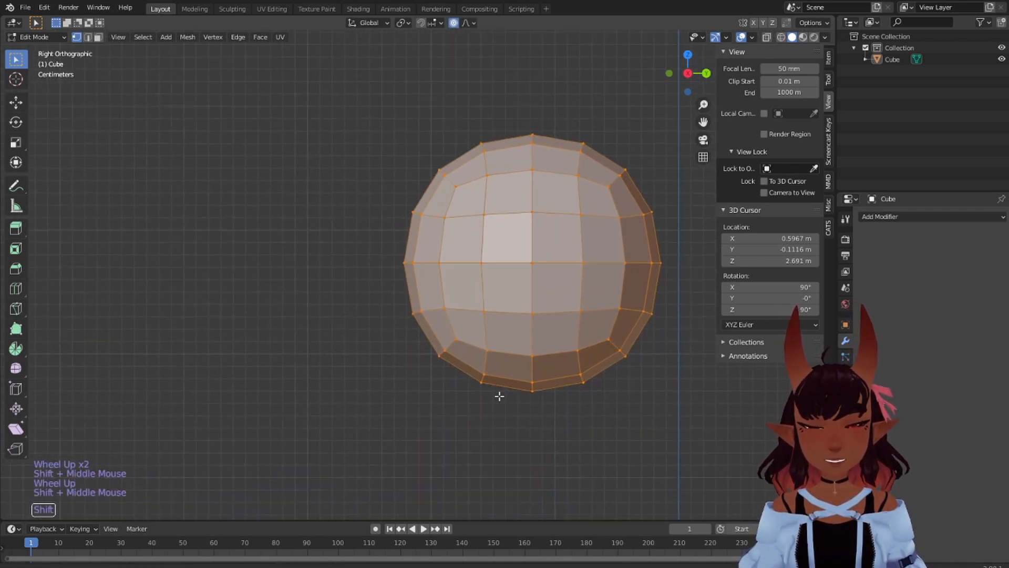
right_click(435, 359)
right_click(435, 359)
right_click(435, 359)
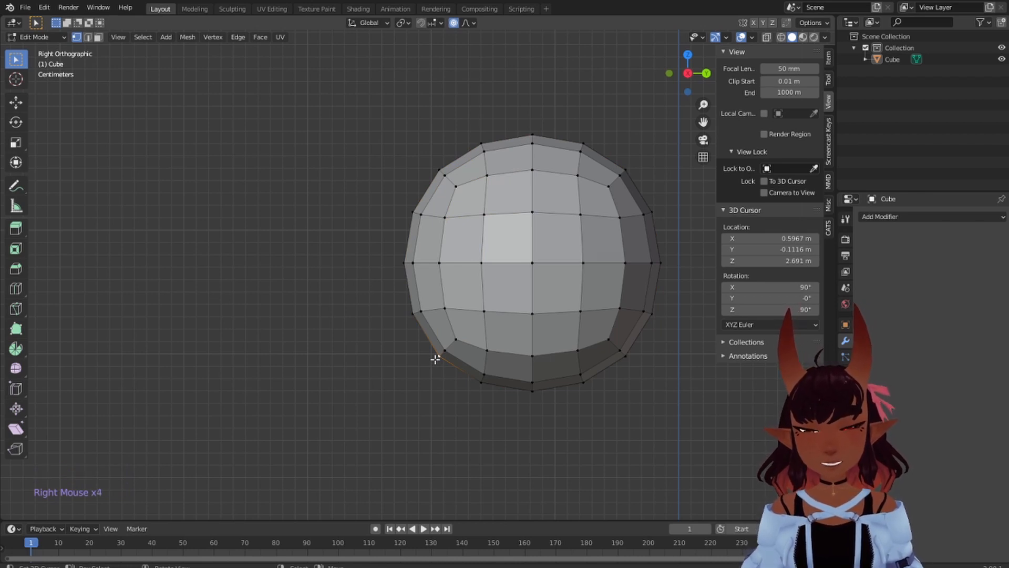
right_click(534, 397)
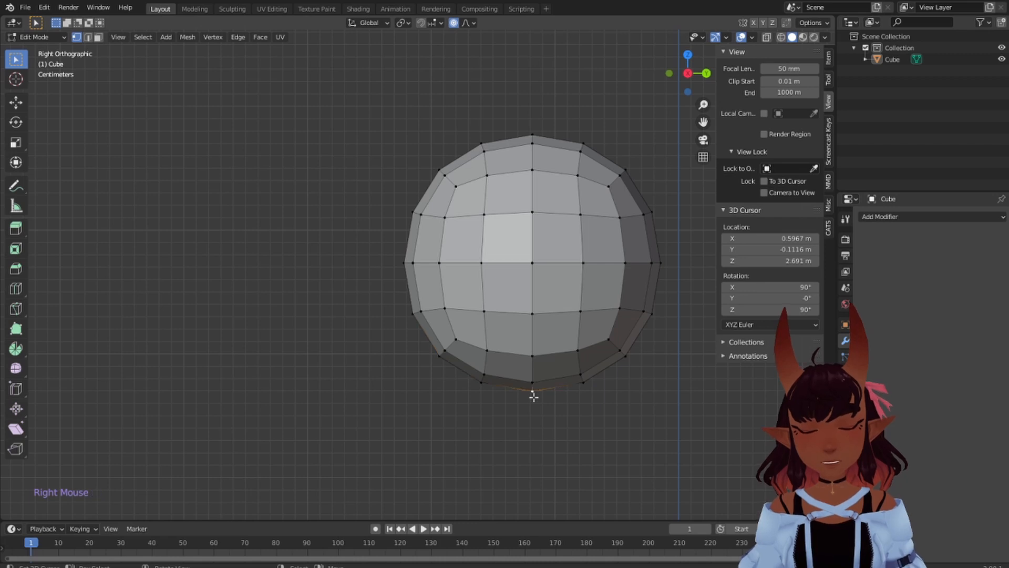
right_click(389, 263)
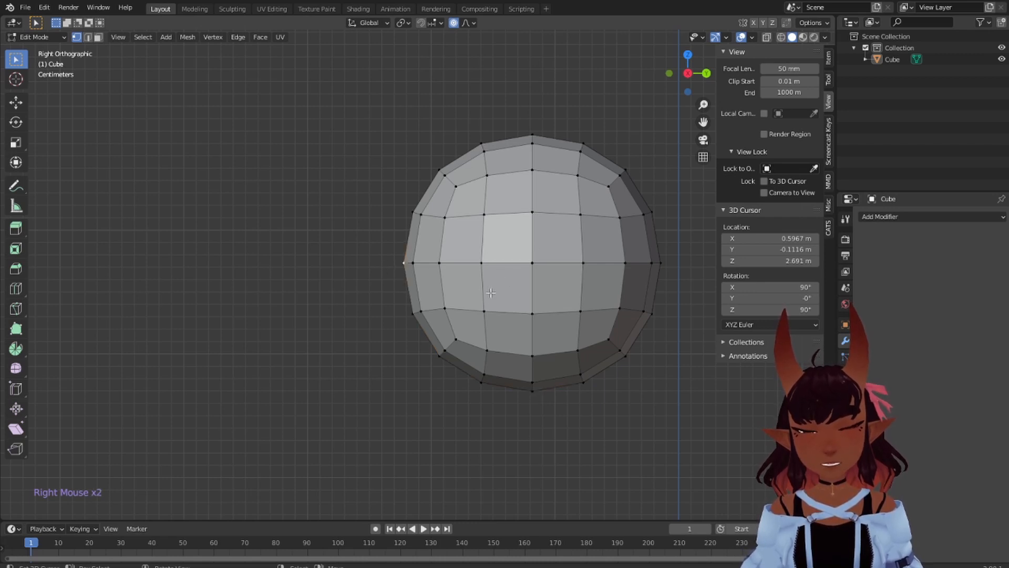
right_click(432, 360)
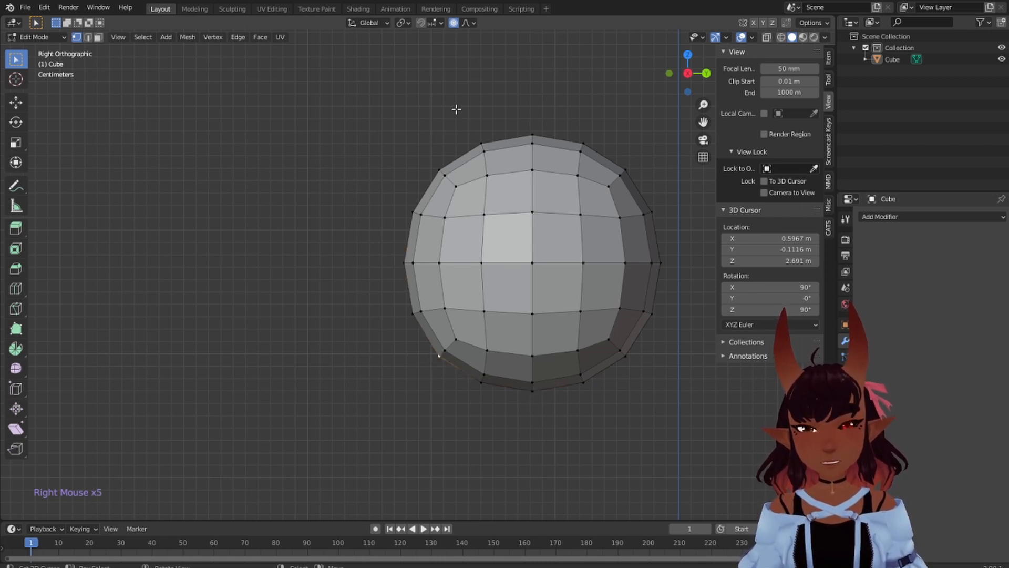
key(g)
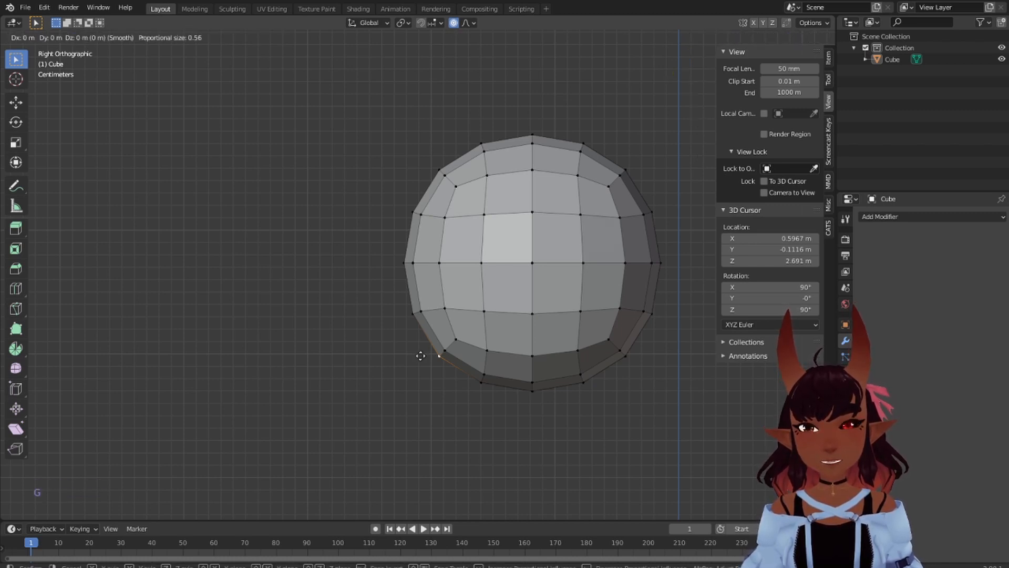
scroll(421, 356, down, 10)
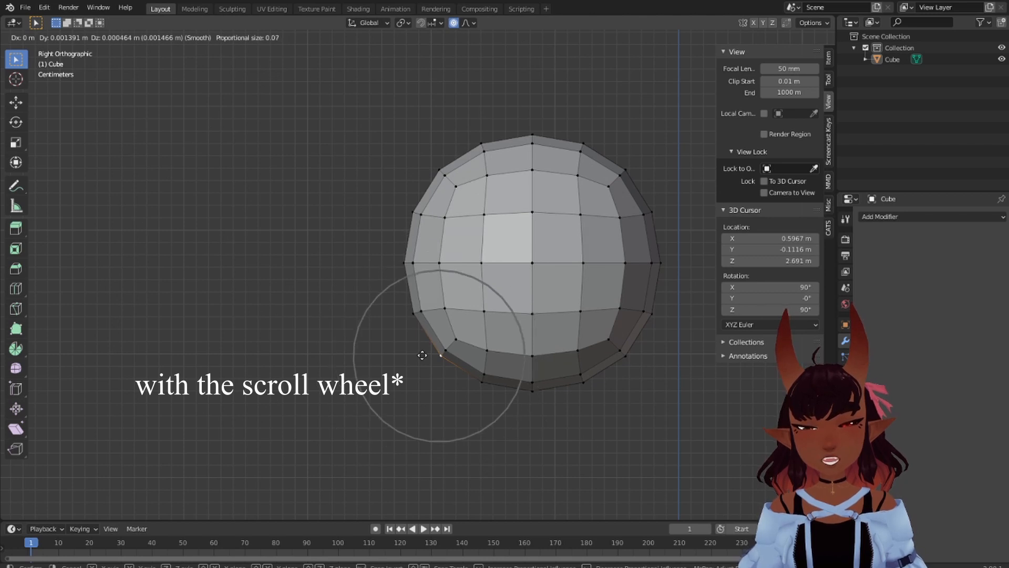
scroll(423, 355, up, 6)
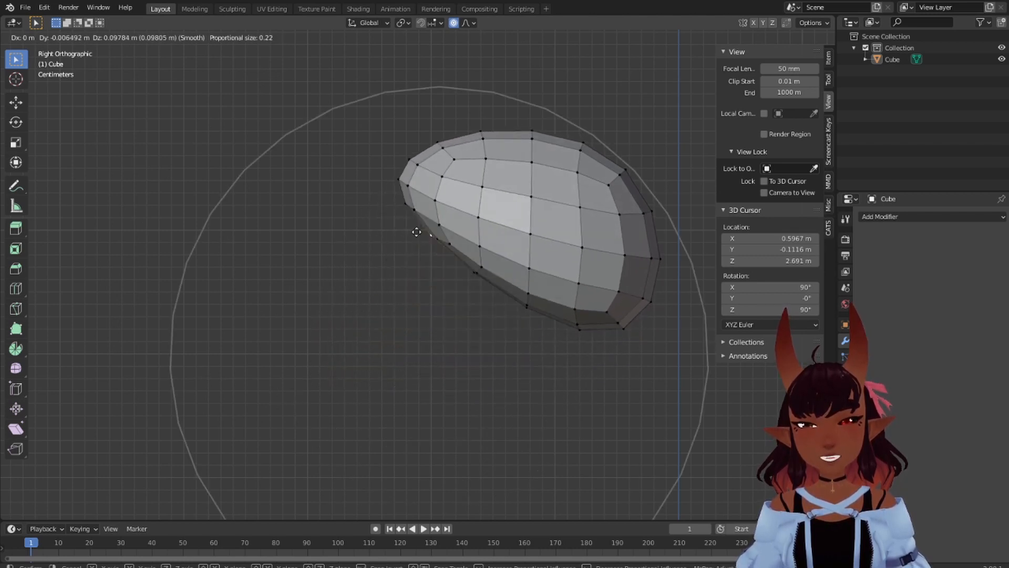
scroll(415, 347, down, 7)
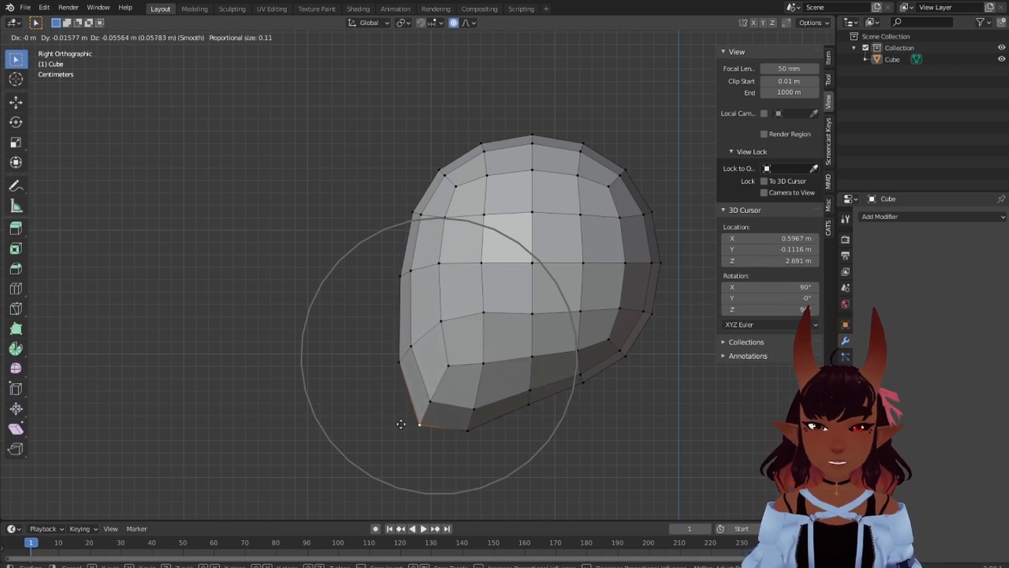
click(400, 415)
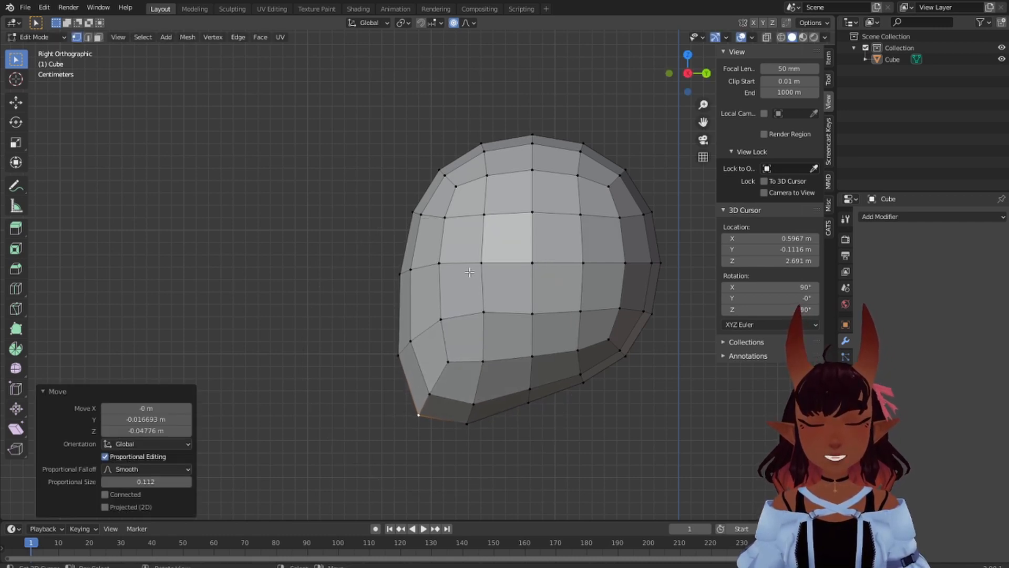
Examine the reshaped mesh in perspective, front and right orthographic views, looking closely at the pulled front corner
scroll(482, 282, down, 3)
middle_drag(703, 226, 535, 258)
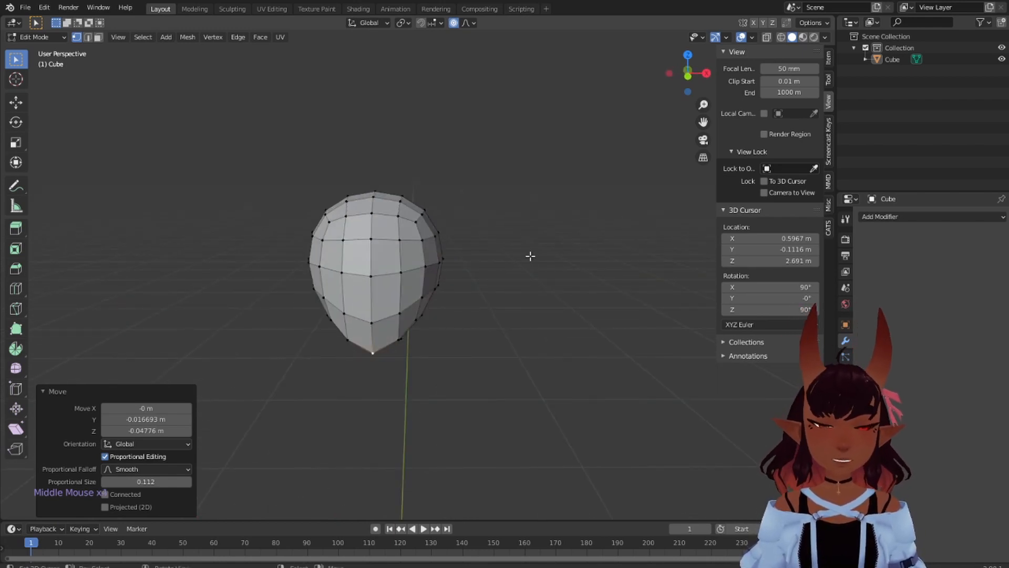
key(KP_1)
scroll(419, 282, up, 5)
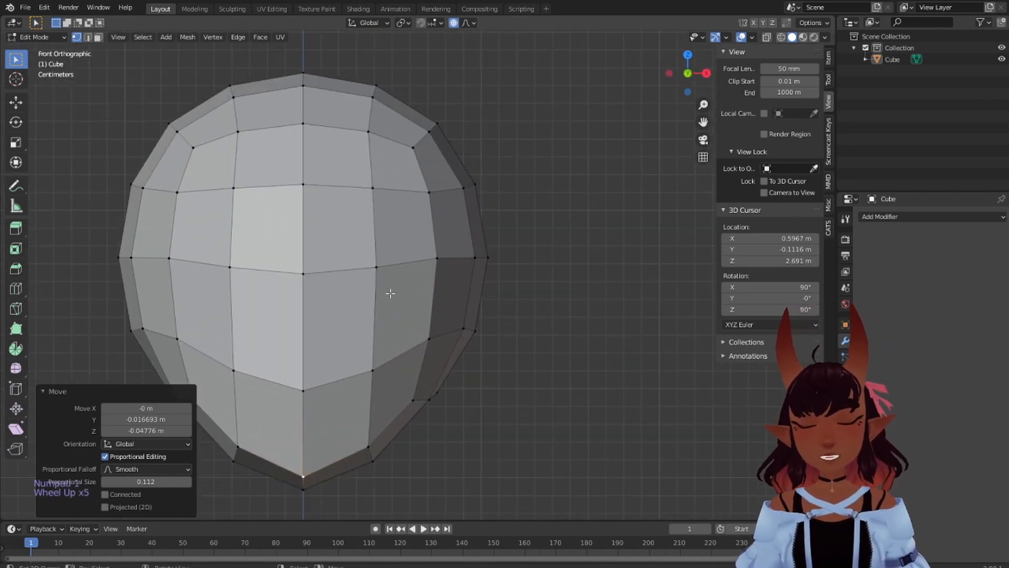
key(KP_3)
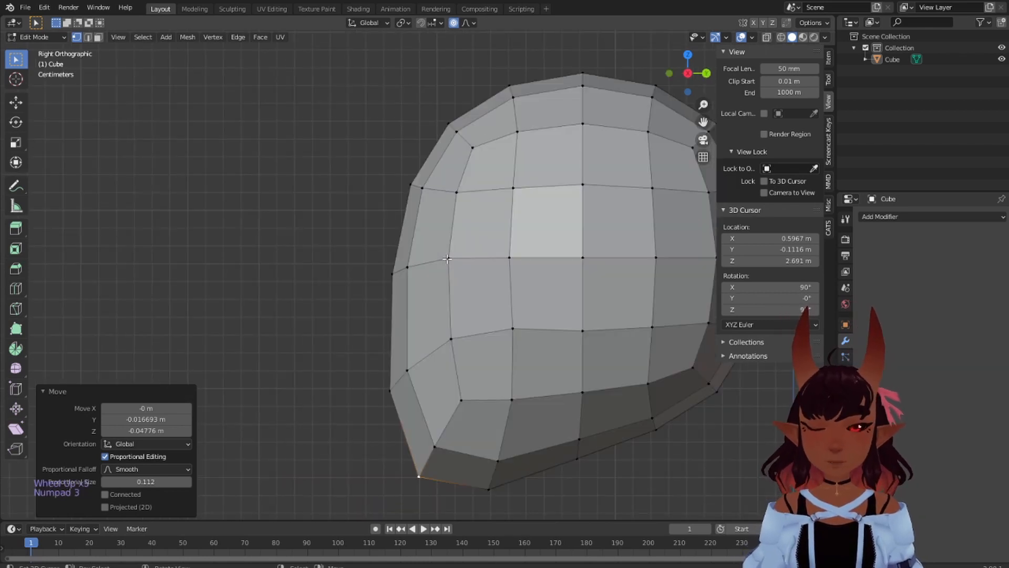
scroll(428, 260, down, 2)
scroll(377, 308, up, 5)
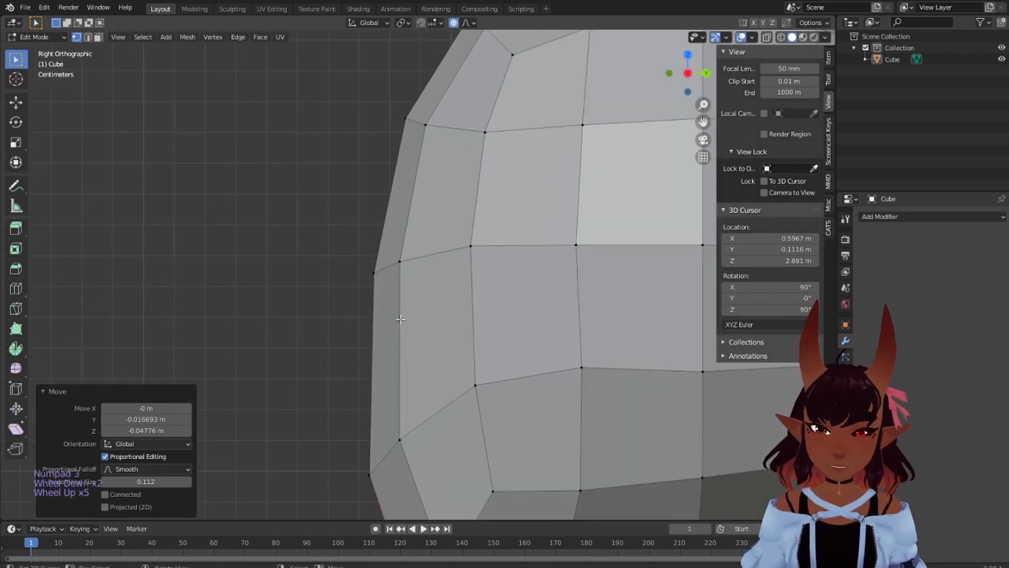
shift+middle_drag(400, 319, 403, 234)
scroll(403, 234, down, 3)
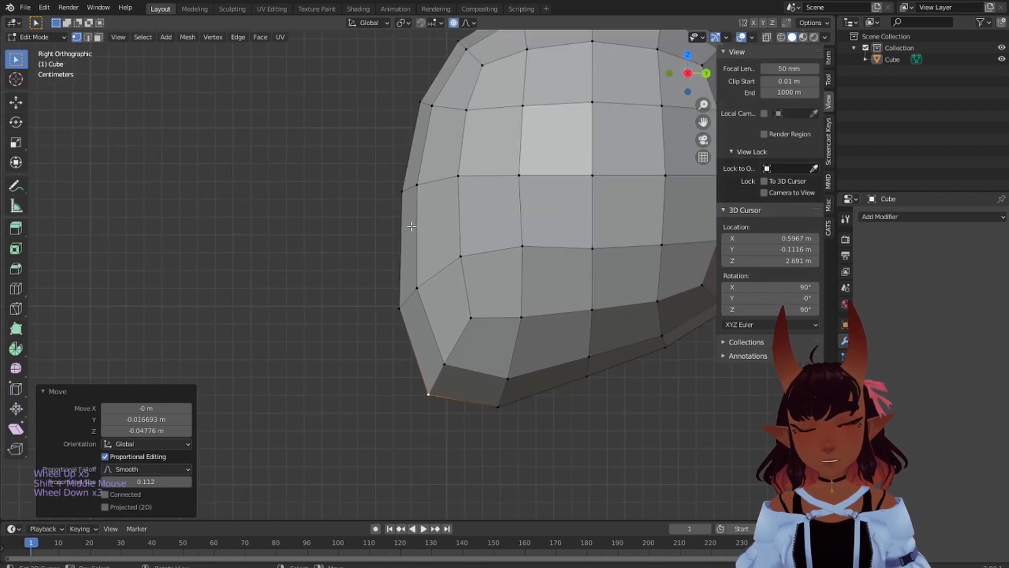
scroll(396, 301, up, 4)
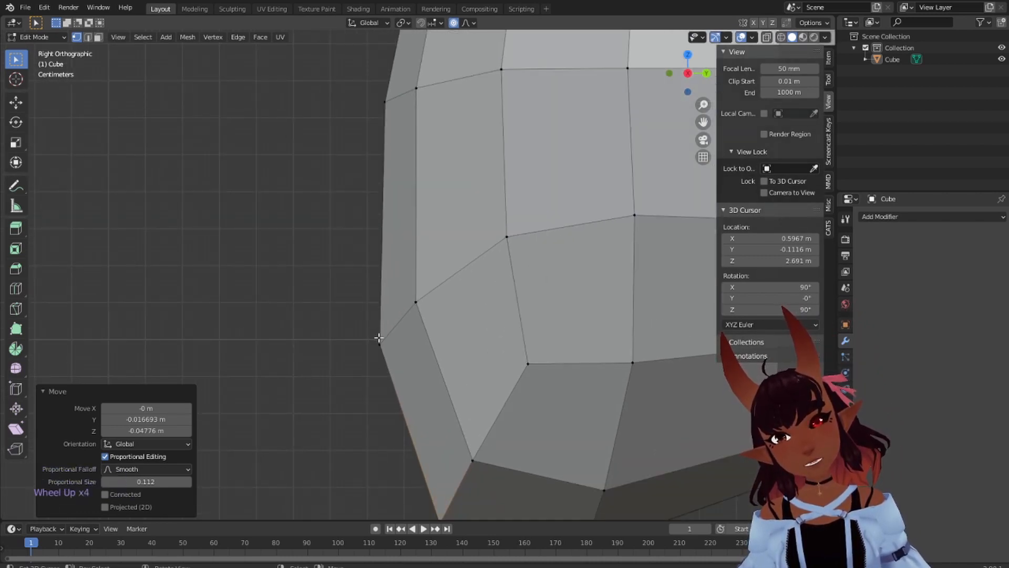
shift+middle_drag(446, 319, 468, 231)
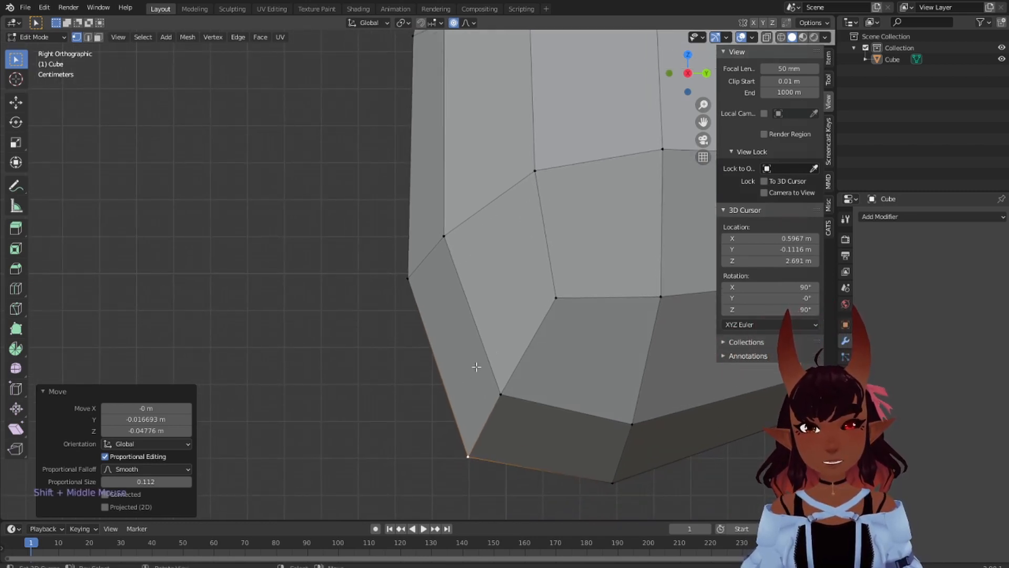
scroll(375, 252, down, 2)
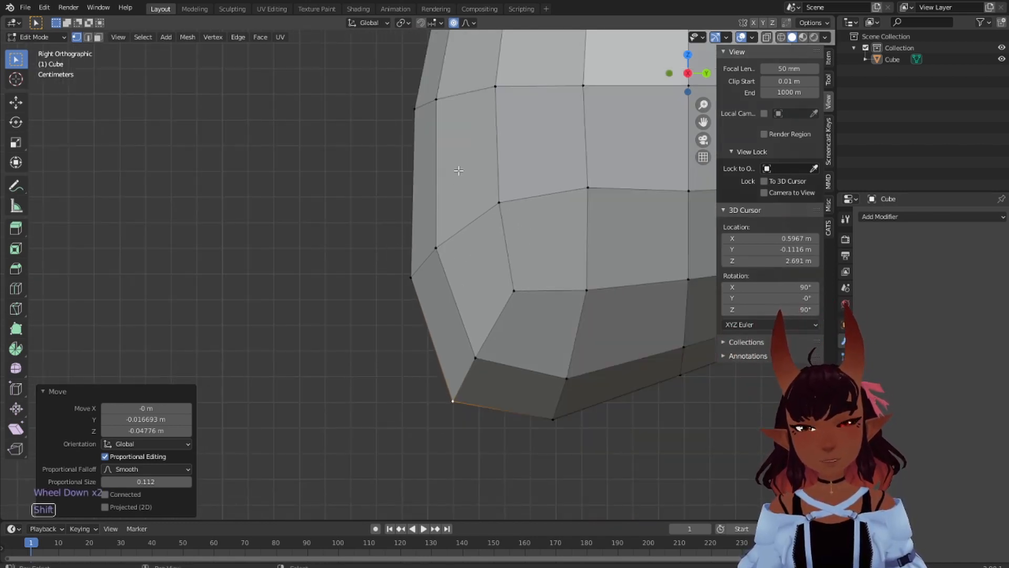
Select the front outline vertex directly above the lowest front corner of the mesh
shift+middle_drag(457, 187, 471, 264)
right_click(410, 350)
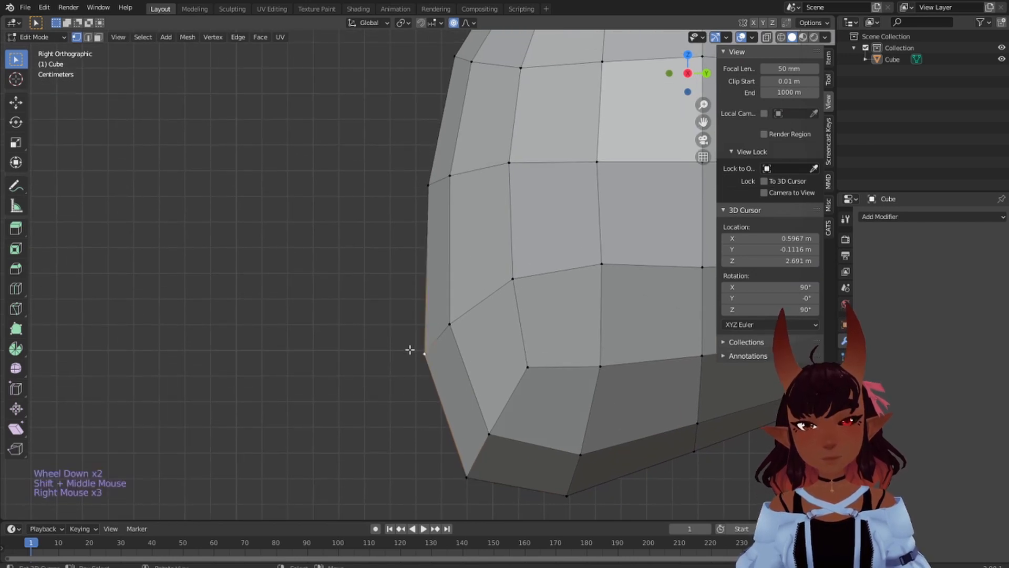
scroll(421, 331, down, 5)
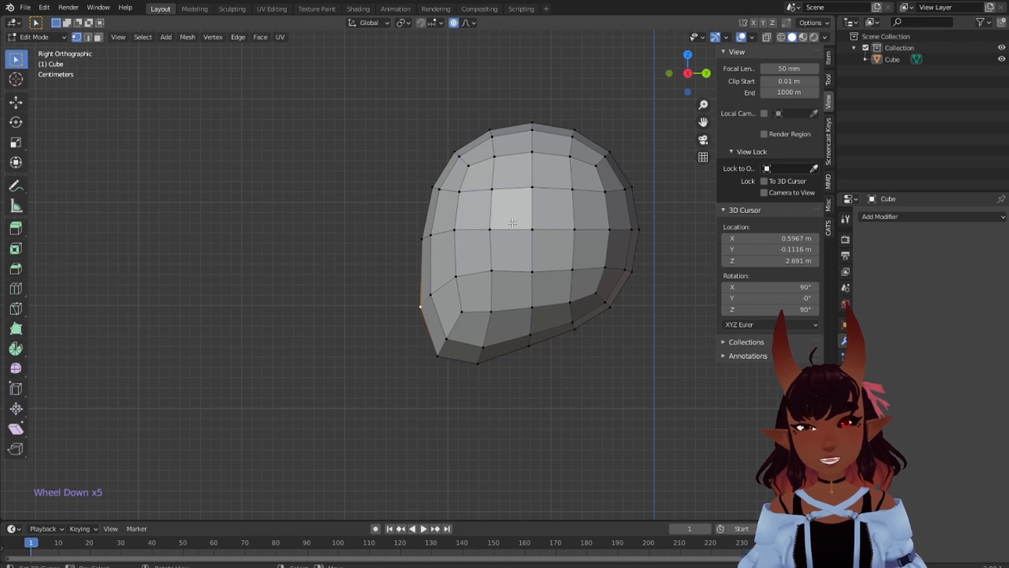
Try selecting mesh vertices while the Loop Cut tool is active, and clear the vertex selection
click(15, 289)
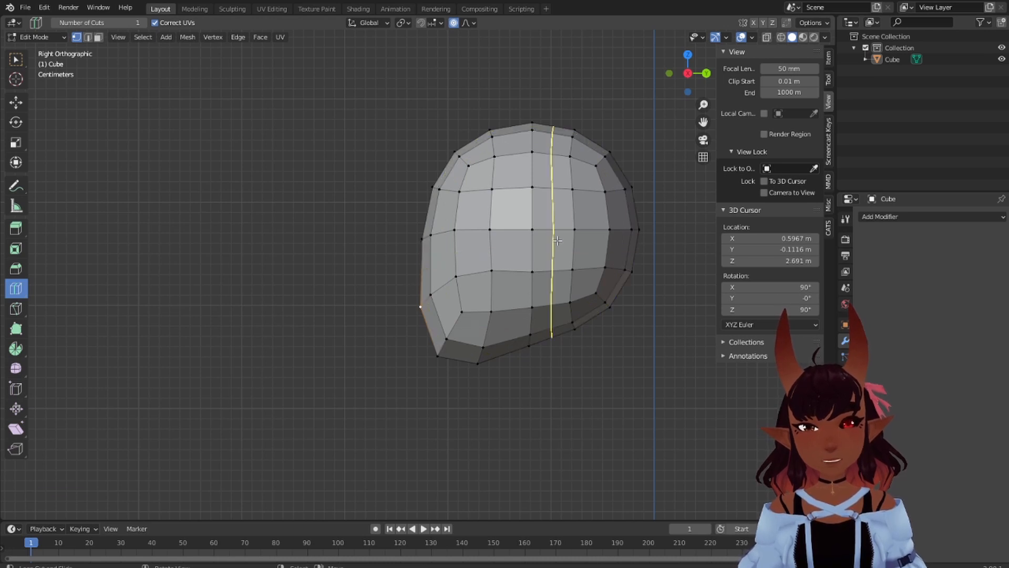
right_click(569, 231)
right_click(362, 275)
right_click(363, 275)
right_click(362, 275)
scroll(352, 270, down, 4)
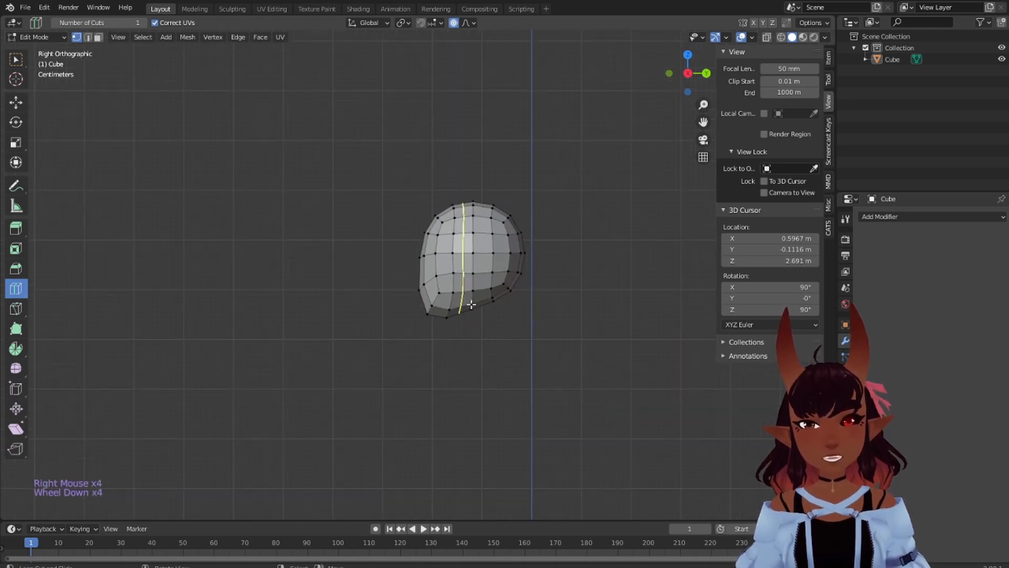
scroll(332, 263, up, 1)
key(a)
key(a)
key(a)
scroll(362, 257, up, 4)
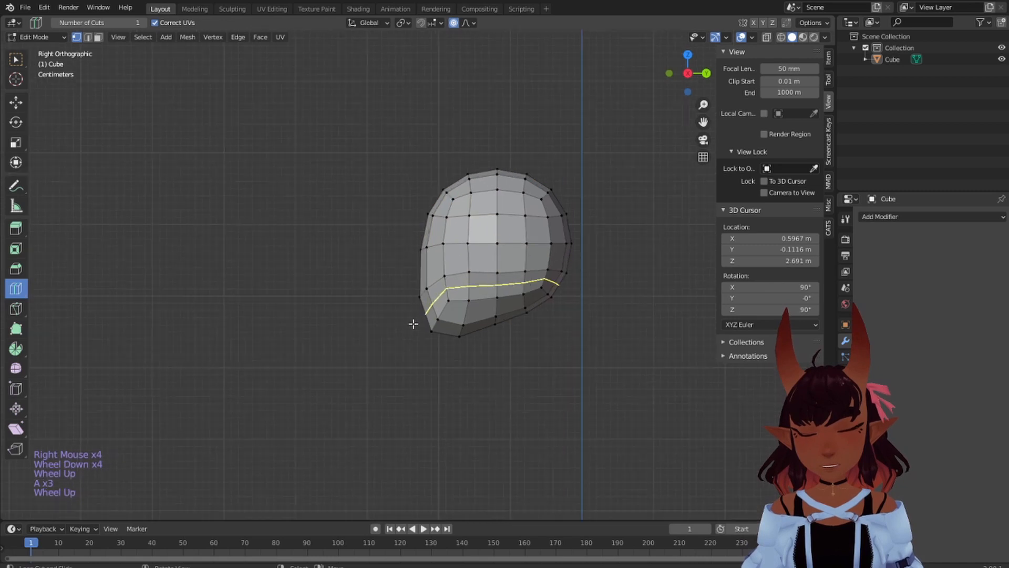
right_click(353, 241)
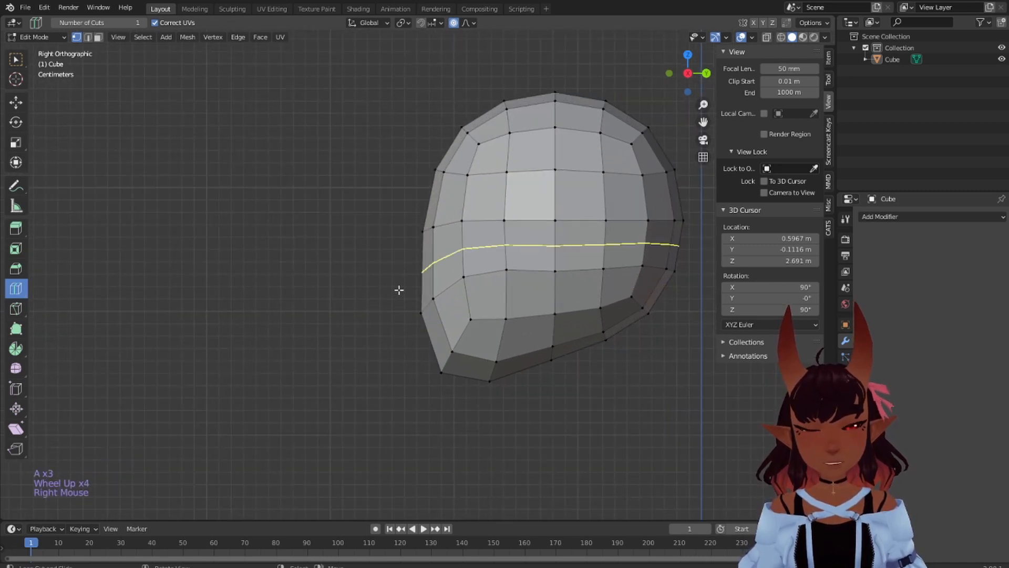
Return to the selection tool and switch its mode to Select Lasso
click(17, 60)
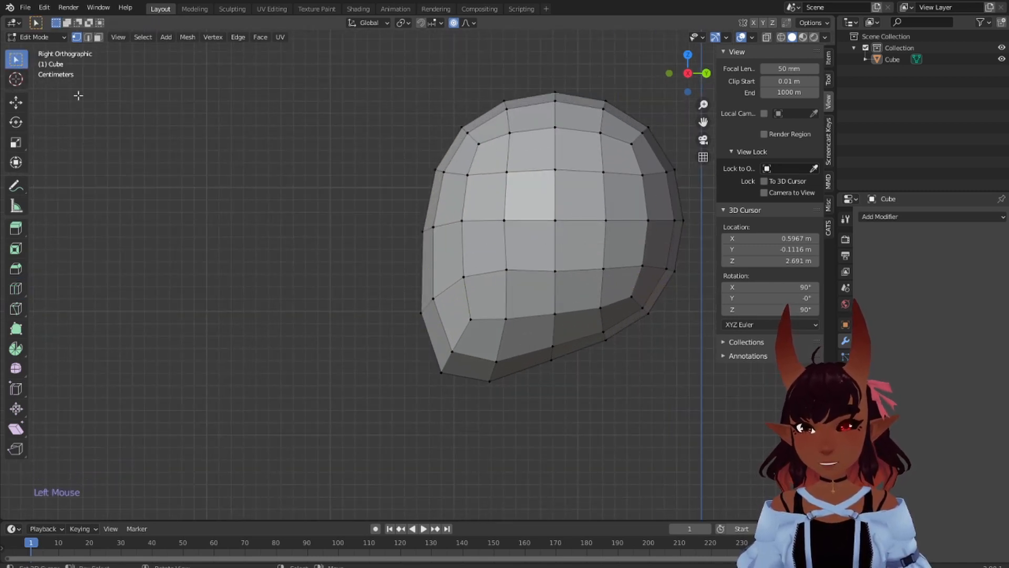
click(26, 65)
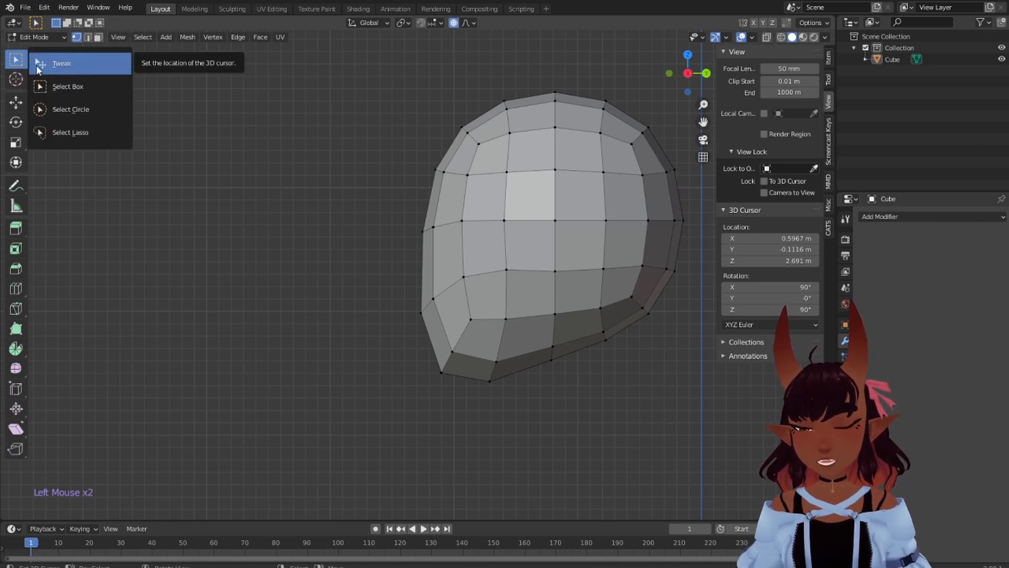
click(58, 134)
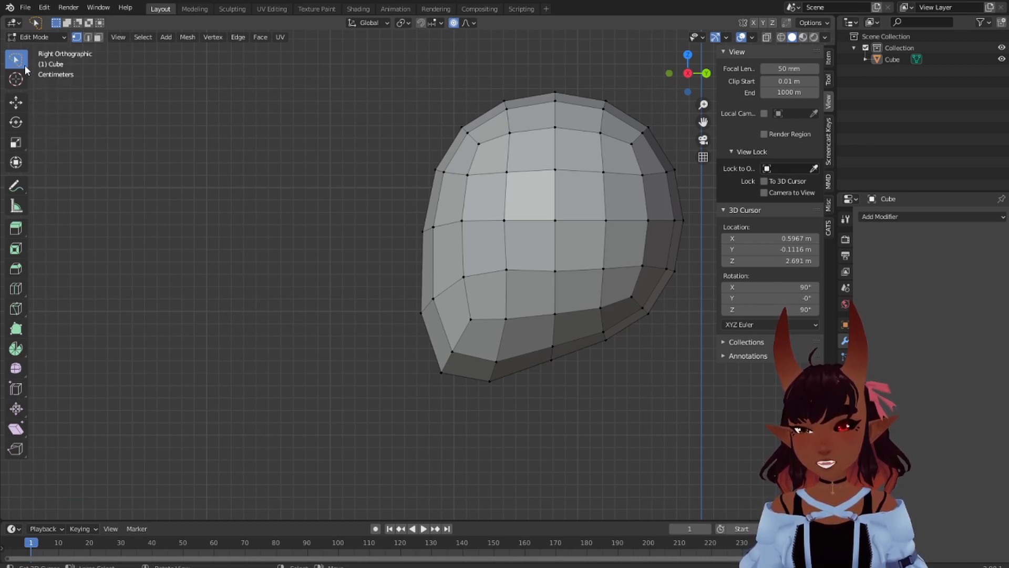
Choose the Select Lasso mode and draw trial lassos in the empty space in front of the mesh
click(25, 65)
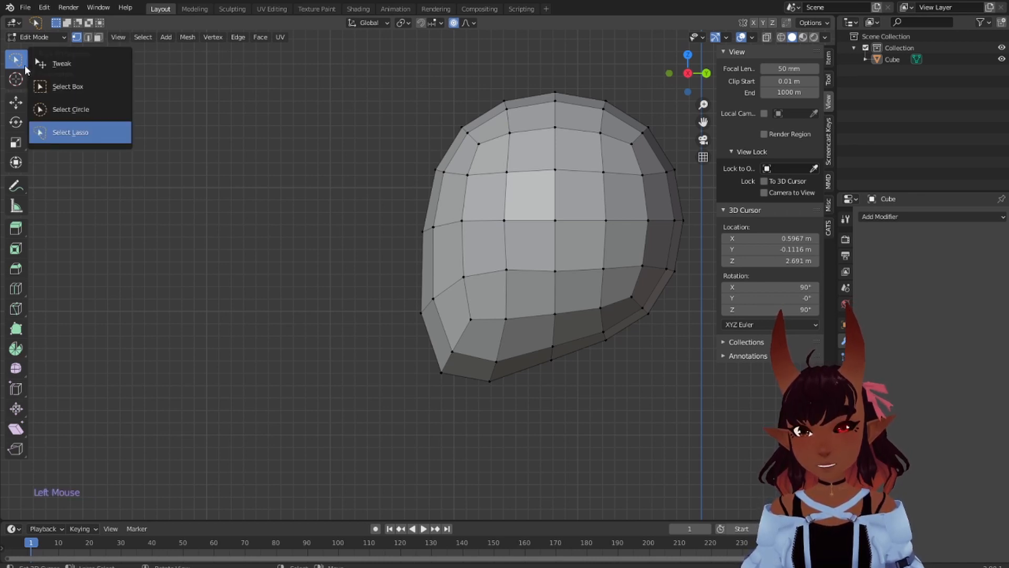
click(79, 142)
drag(333, 210, 339, 214)
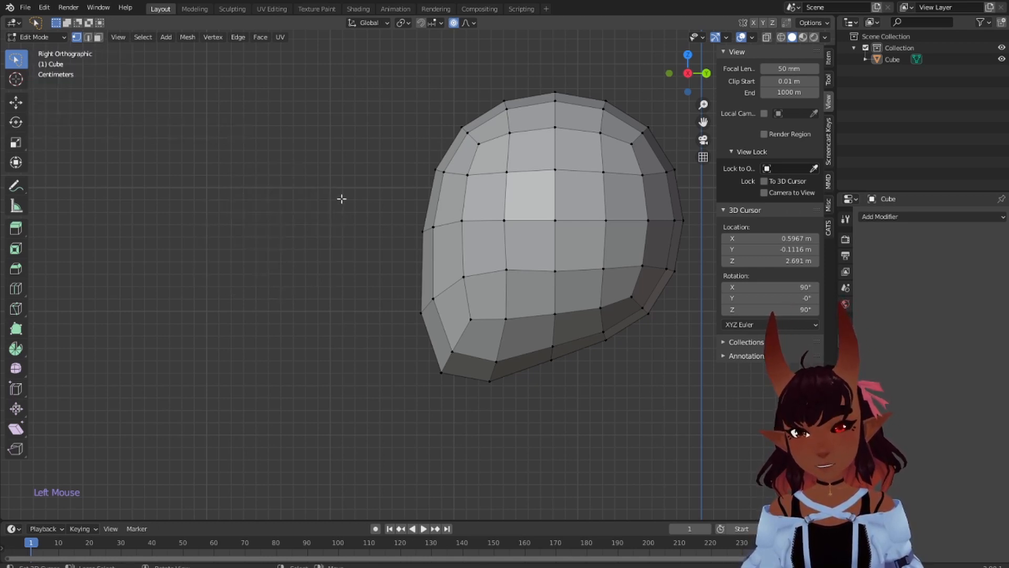
mouse_move(317, 138)
mouse_down()
mouse_move(292, 340)
mouse_move(112, 264)
mouse_move(275, 232)
mouse_up()
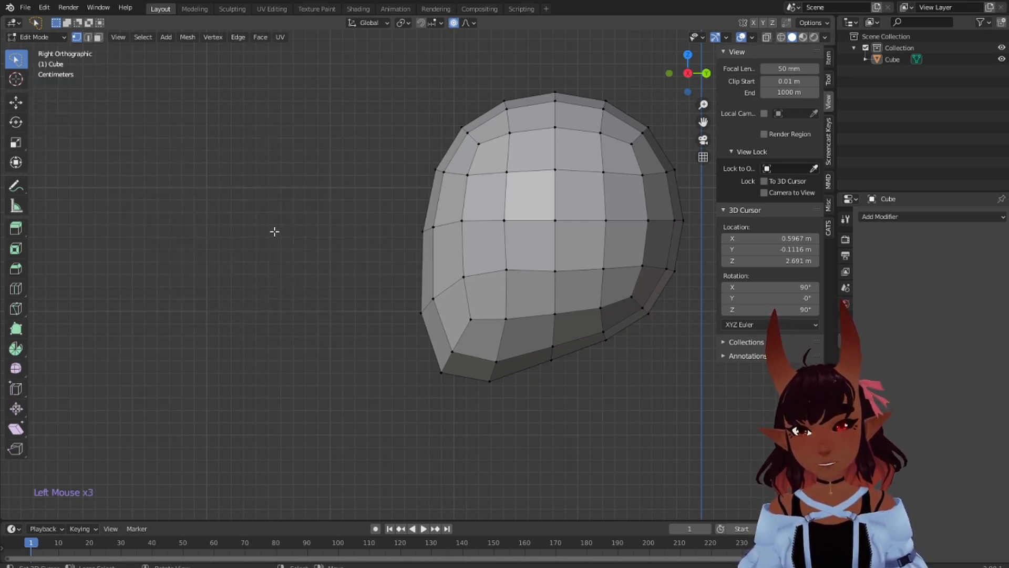
Select the front outline vertex directly above the lowest front corner of the mesh in right orthographic view
scroll(455, 341, up, 3)
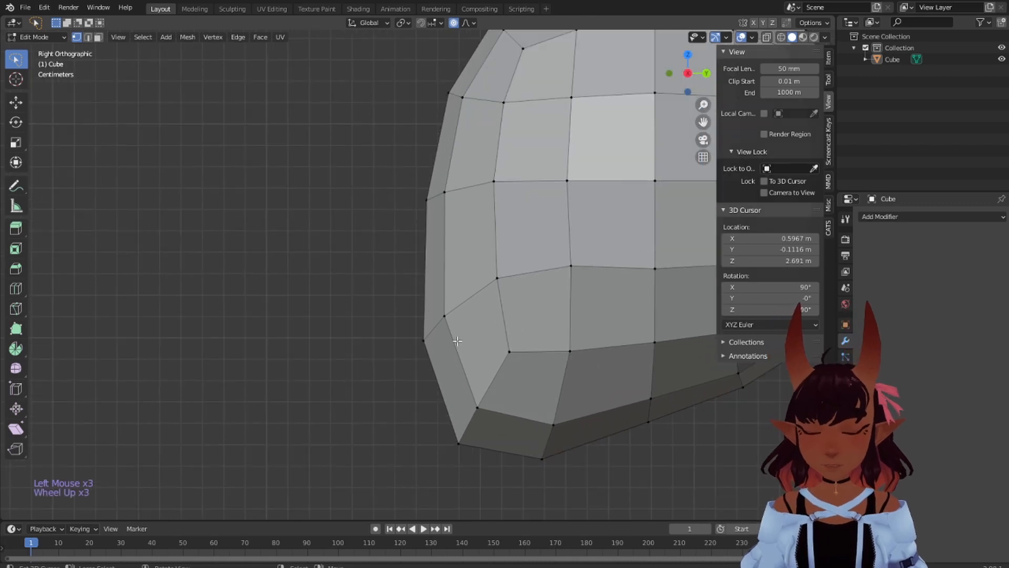
right_click(408, 341)
right_click(407, 340)
right_click(408, 340)
scroll(365, 259, down, 3)
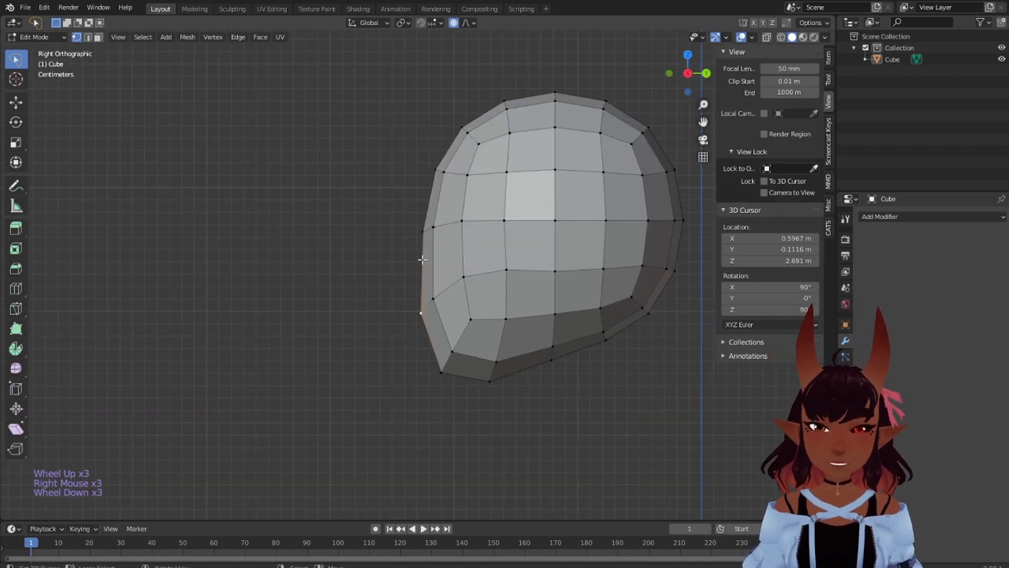
scroll(421, 260, up, 1)
shift+middle_drag(480, 236, 392, 304)
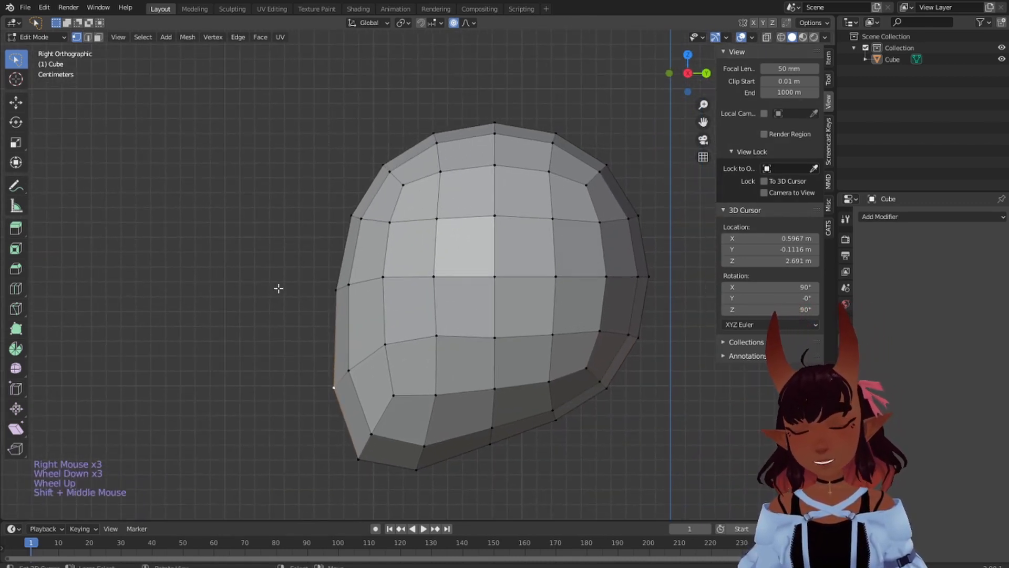
Try Rip Vertices and Fill on the selected front outline vertex and undo the attempt
key(ctrl)
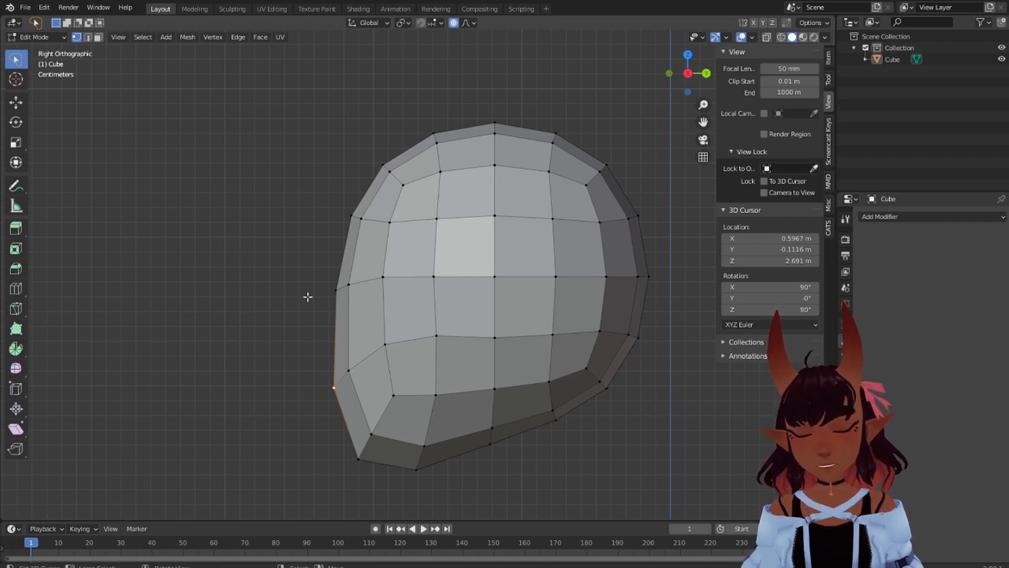
key(alt+v)
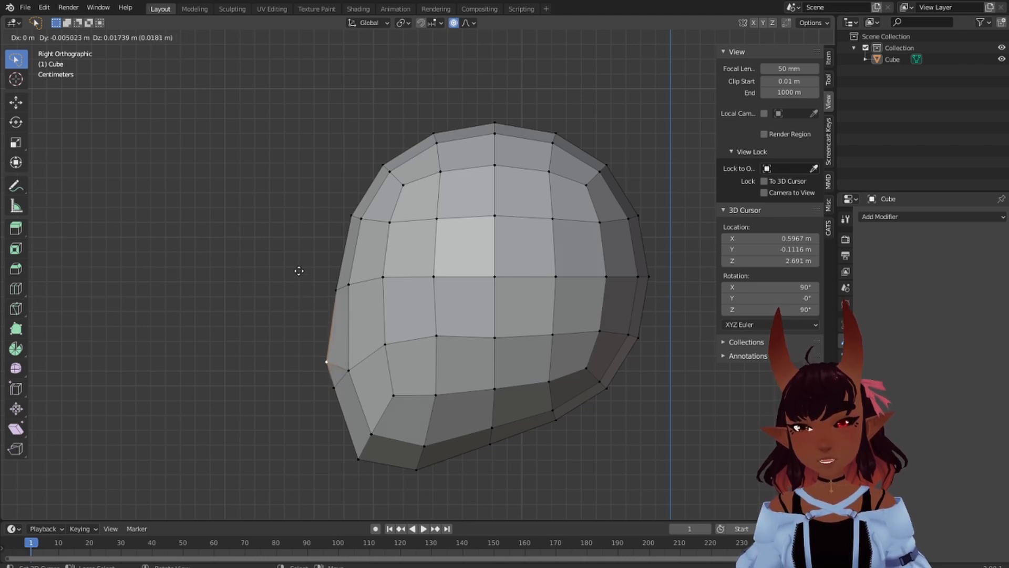
right_click(297, 272)
right_click(275, 273)
key(ctrl+z)
key(ctrl+z)
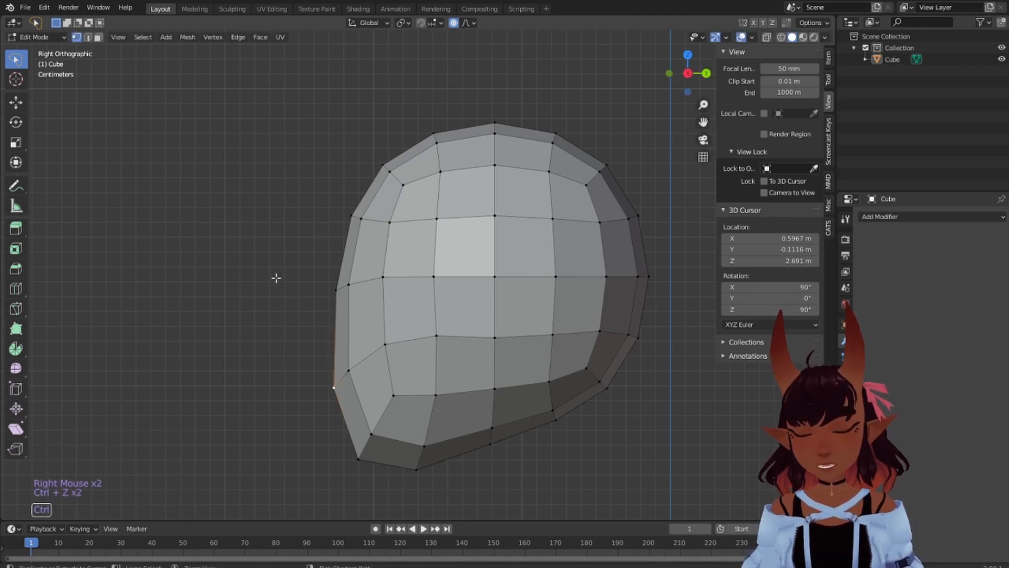
Reselect the front outline vertex above the lowest front corner and rip it with fill, moving it about -0.0135 m in Y and 0.0108 m in Z
right_click(297, 369)
right_click(296, 369)
right_click(297, 369)
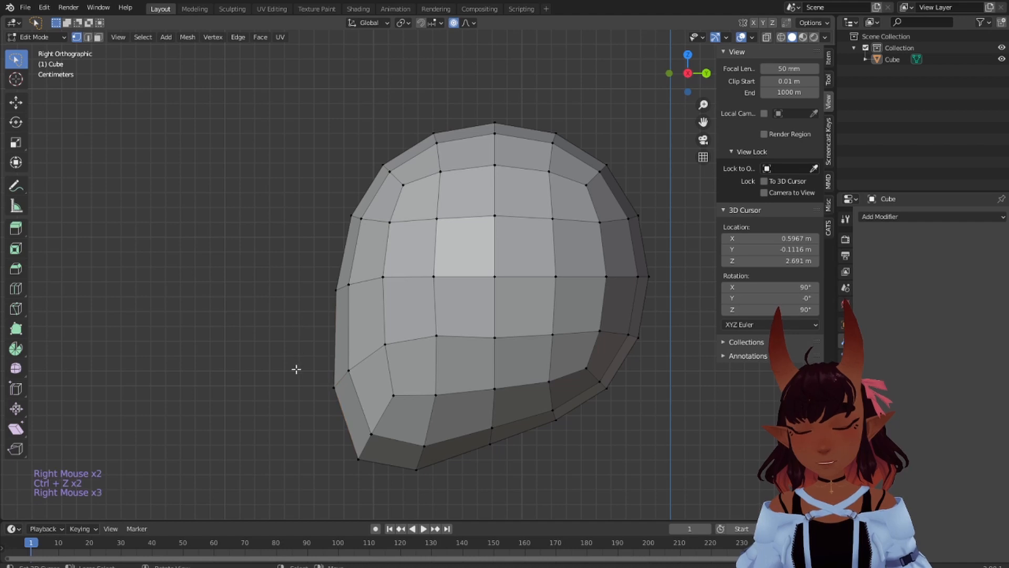
right_click(324, 388)
right_click(323, 388)
right_click(324, 387)
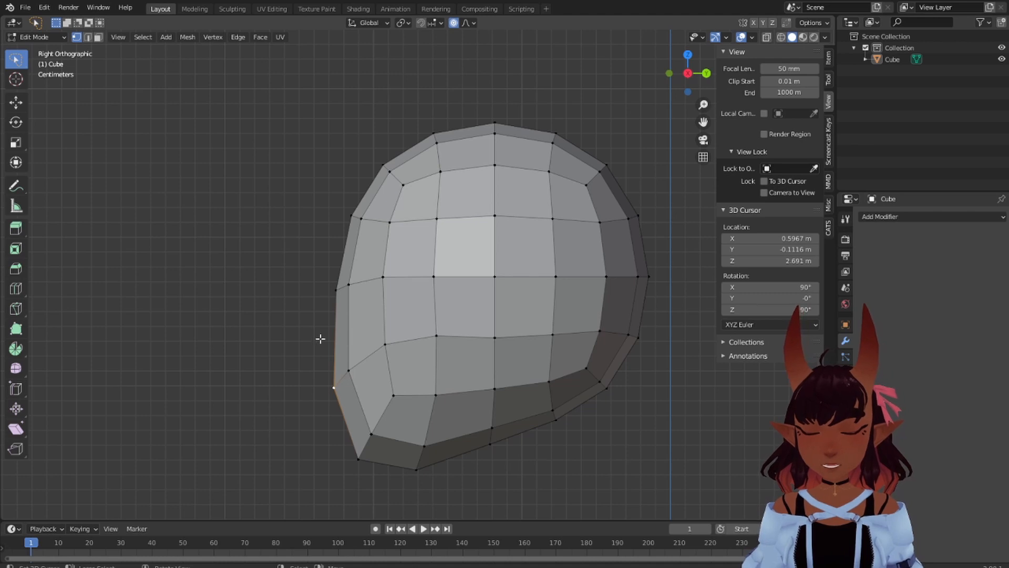
key(alt)
key(alt+v)
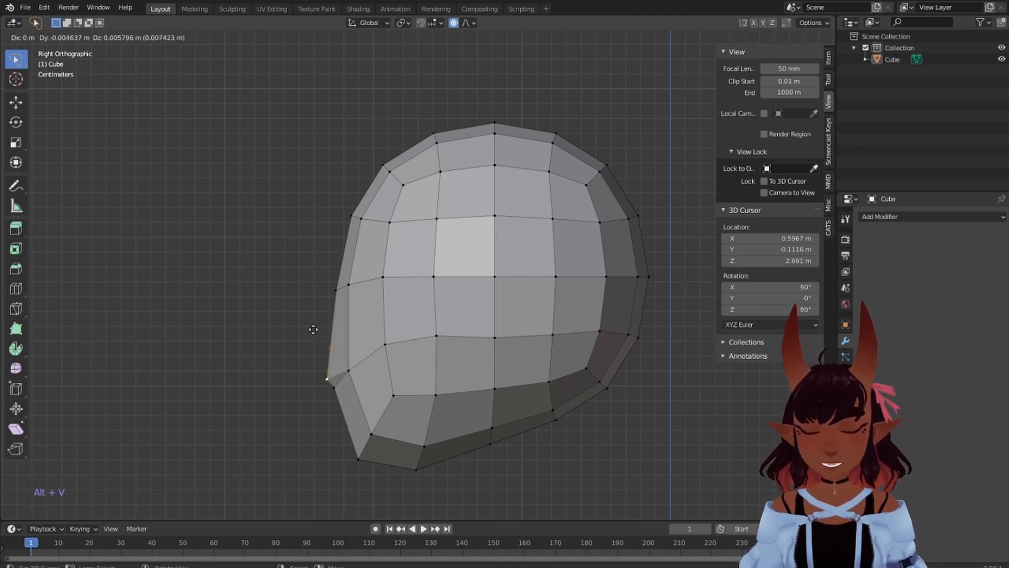
click(300, 322)
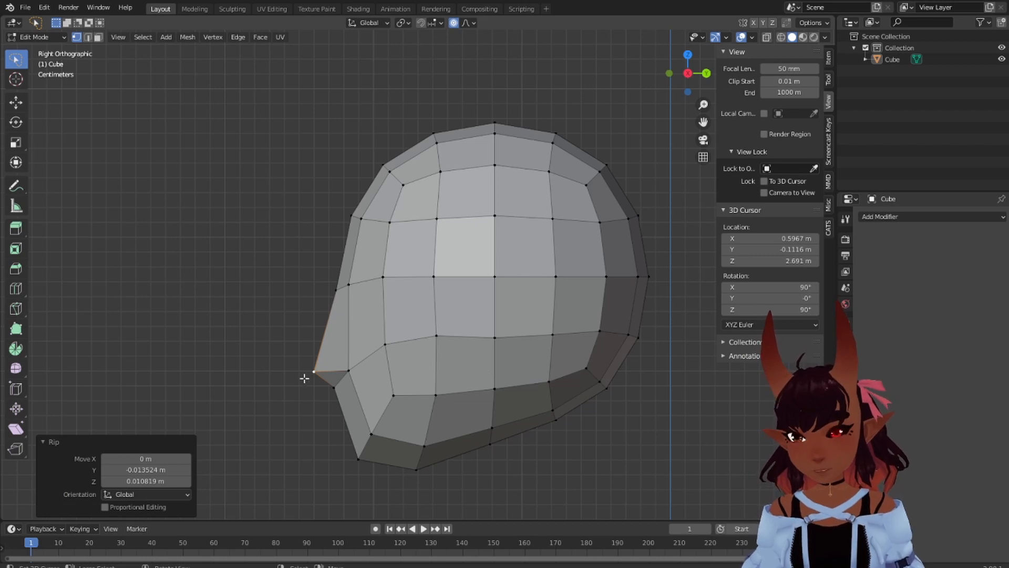
Examine the ripped front point in right and front orthographic views, both close up and with the whole head in view
scroll(372, 377, up, 2)
scroll(372, 377, down, 2)
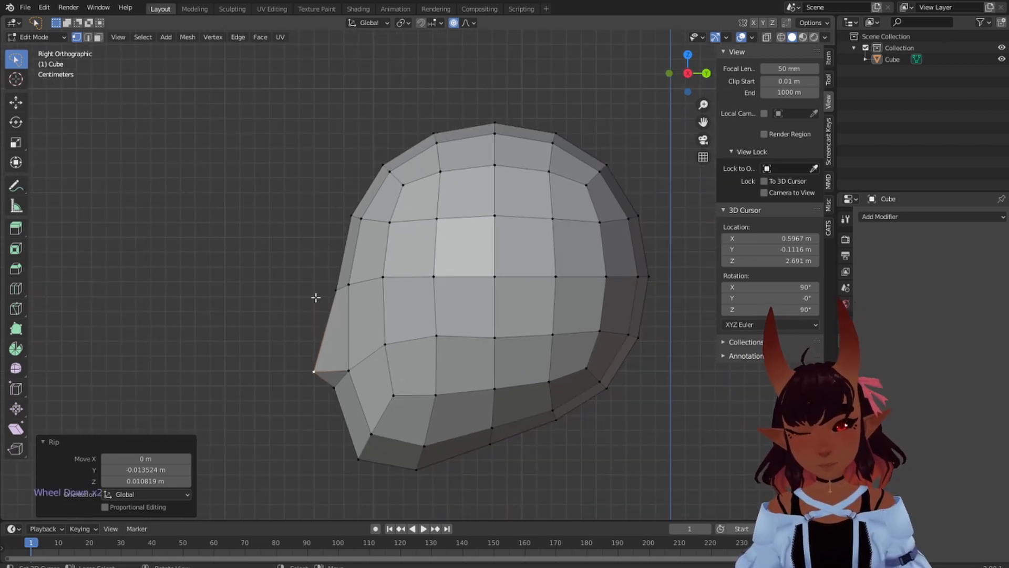
scroll(316, 296, down, 2)
key(KP_1)
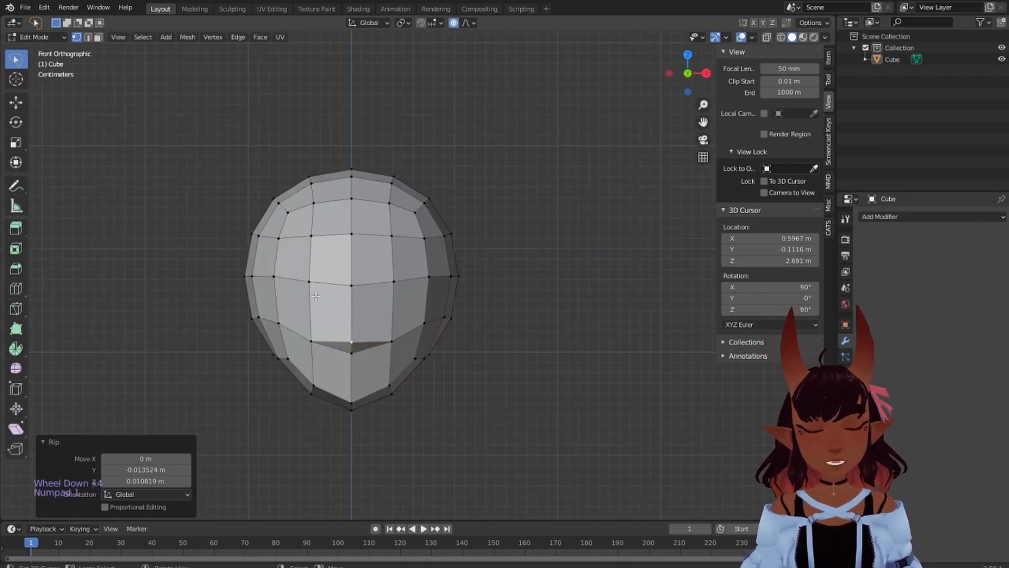
scroll(315, 296, up, 4)
shift+middle_drag(284, 324, 382, 220)
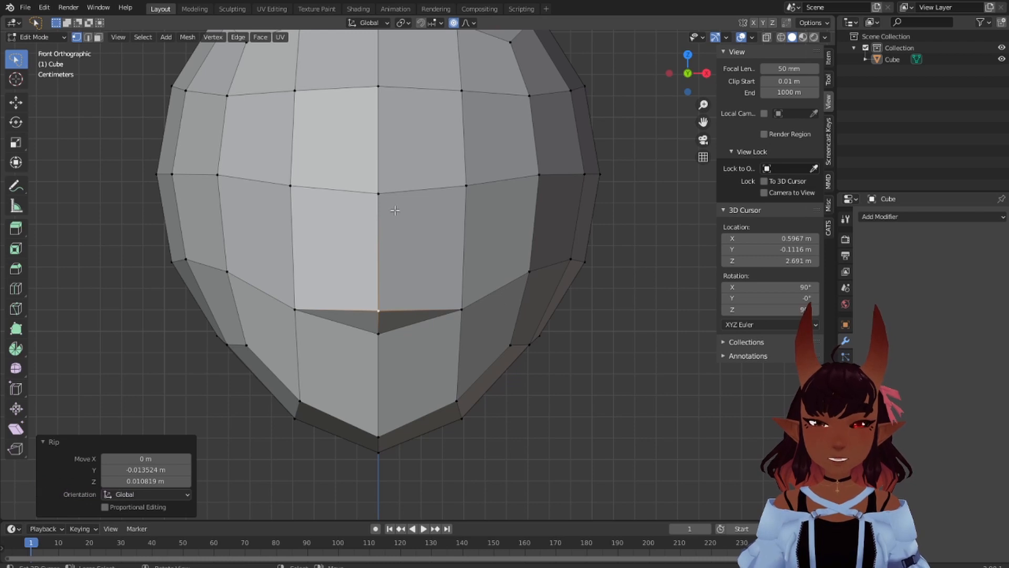
scroll(335, 156, down, 4)
scroll(433, 271, up, 2)
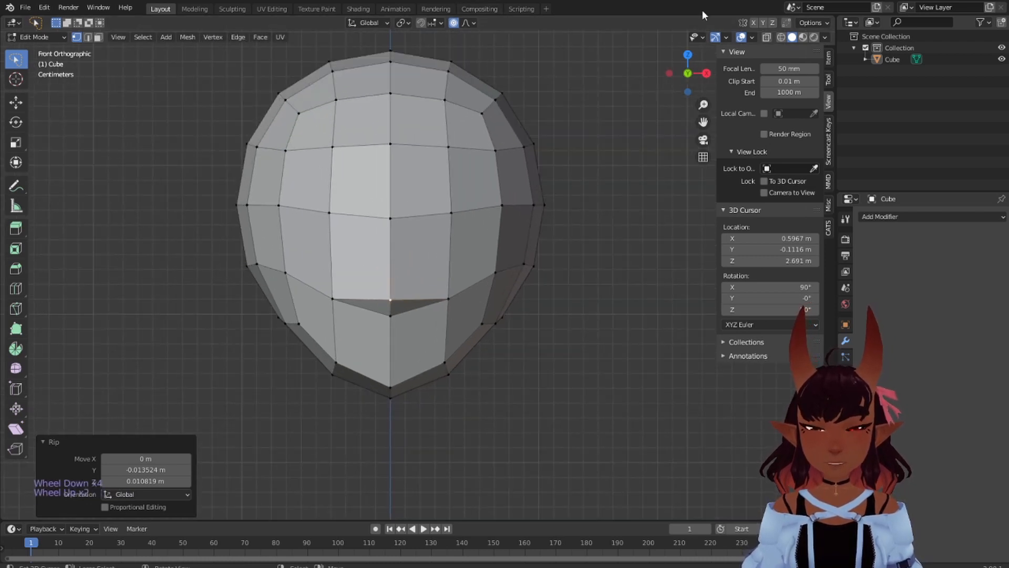
Turn on X-axis mirror editing and select the vertical edge loop next to the centre line on the +X side
click(753, 22)
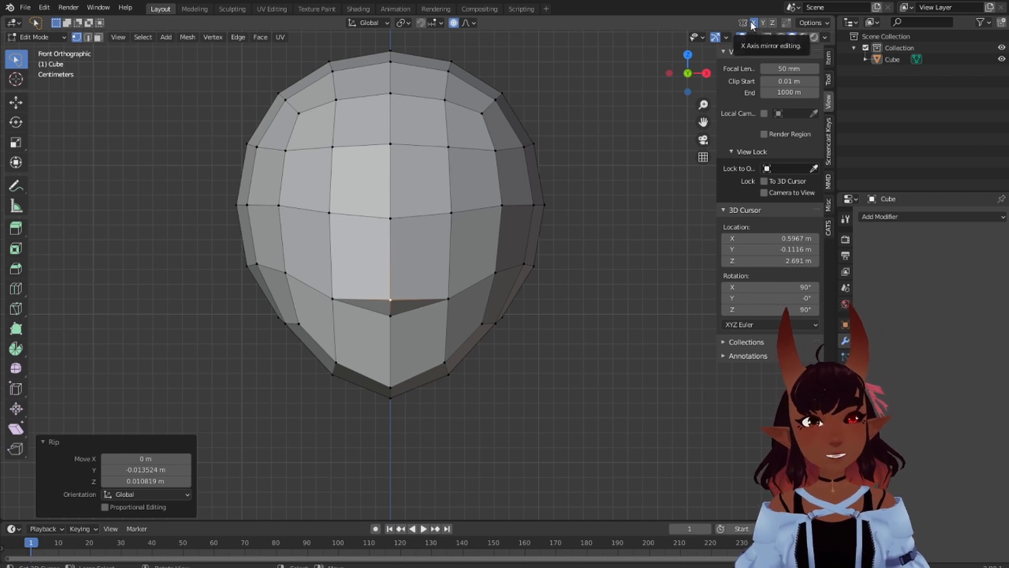
alt+right_click(452, 180)
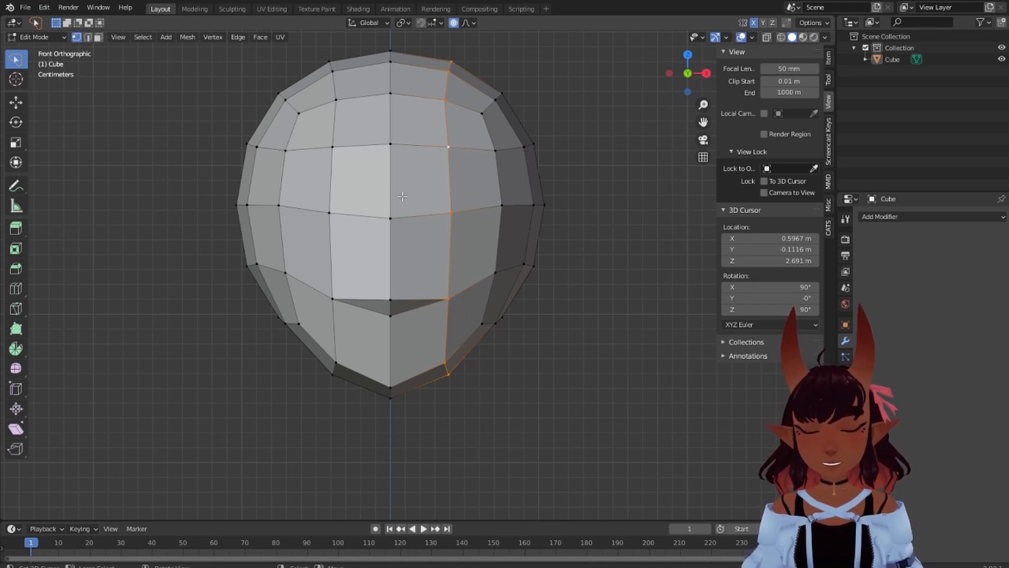
scroll(405, 272, down, 19)
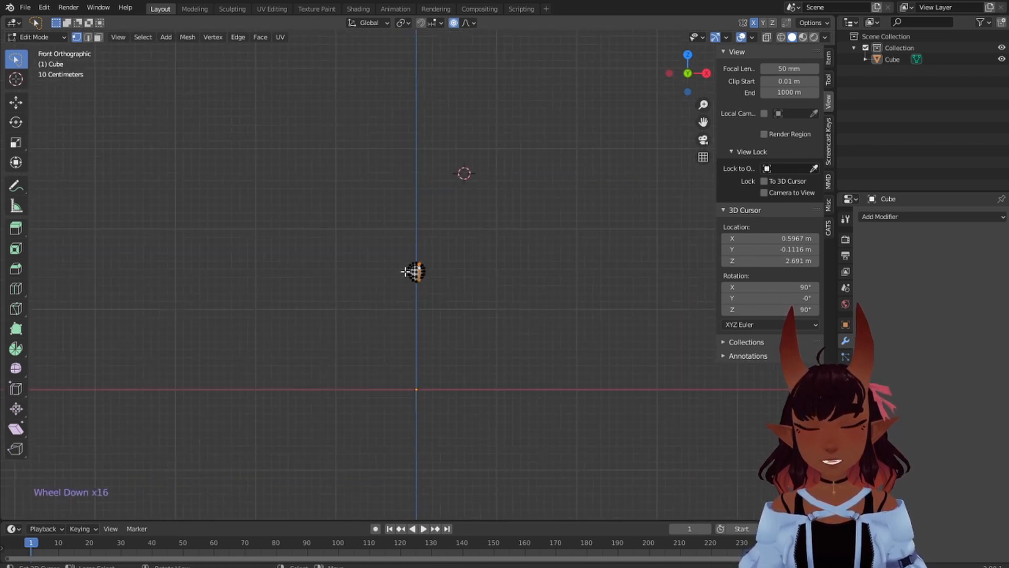
scroll(405, 271, up, 2)
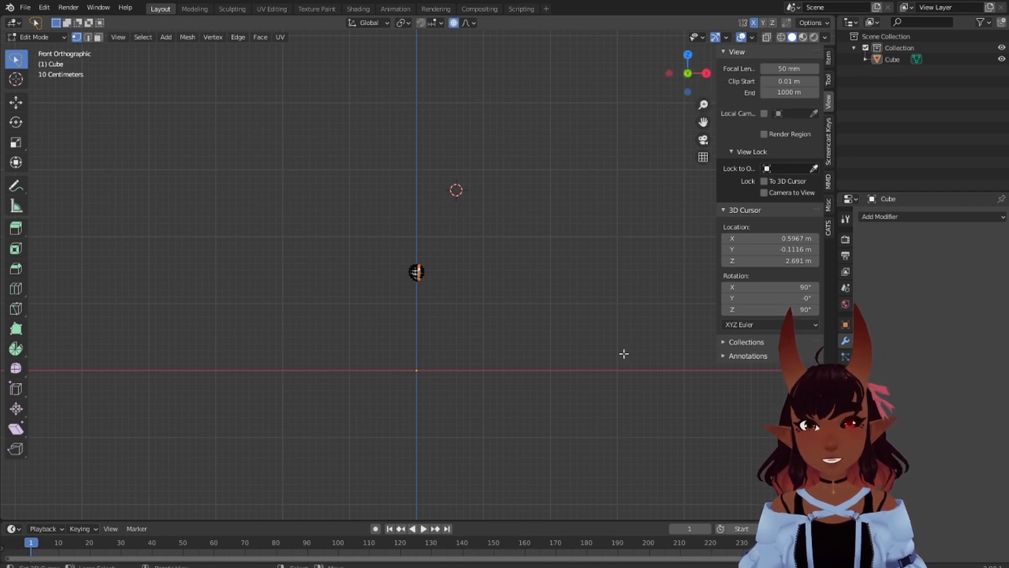
scroll(469, 178, up, 15)
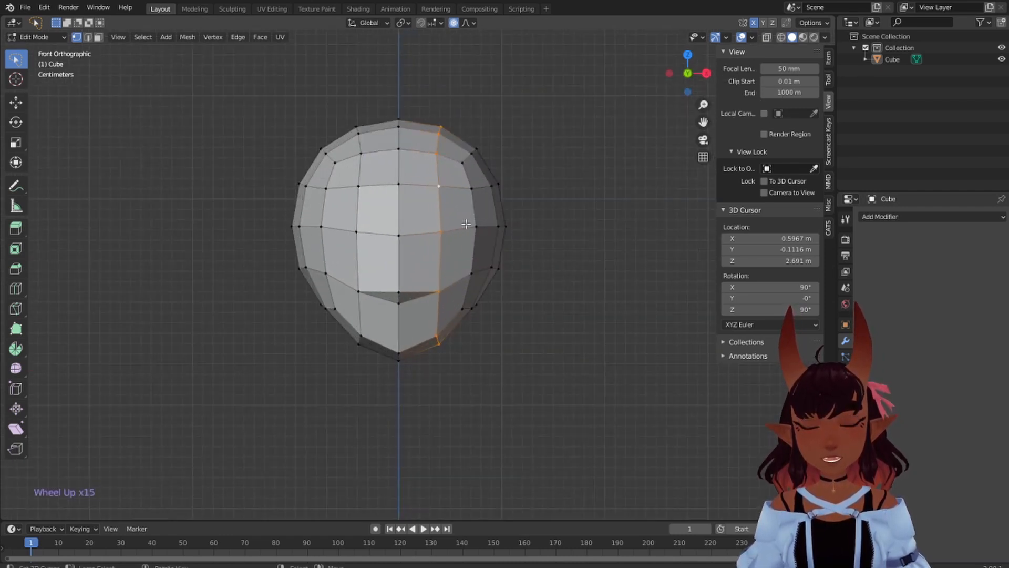
Turn off proportional editing and move the selected vertical loop about -0.0195 m along X toward the centre line
key(g)
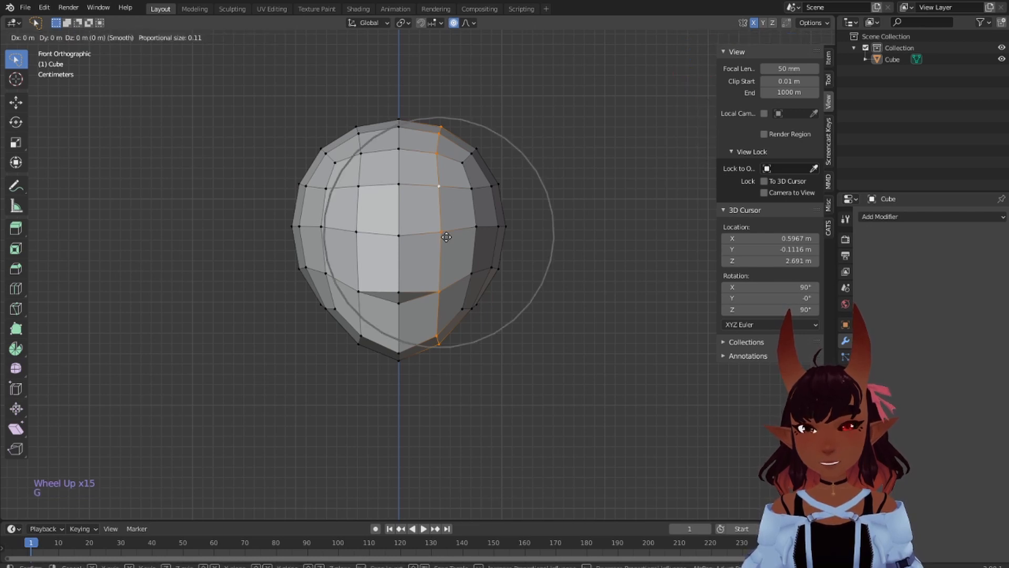
click(446, 238)
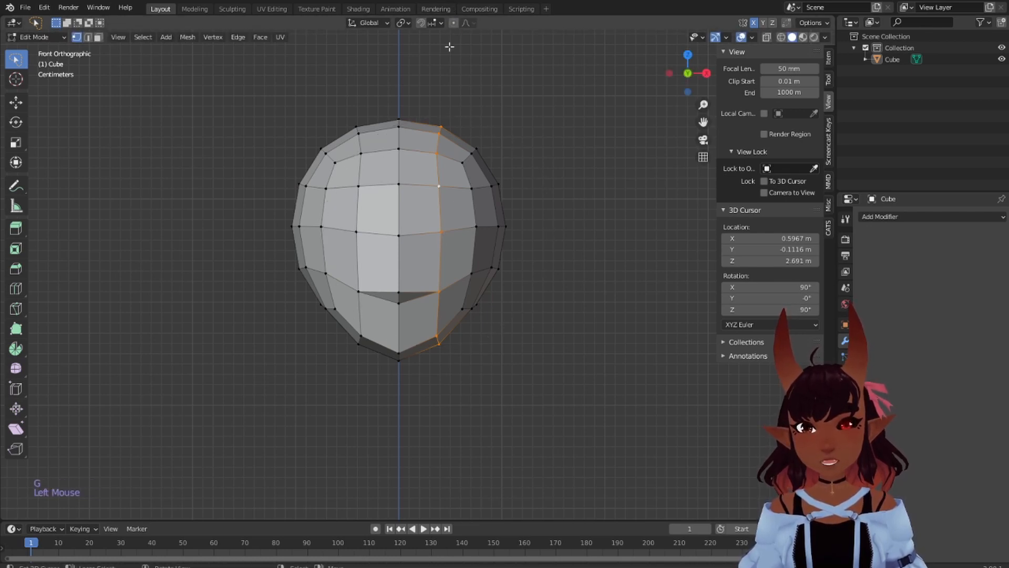
key(g)
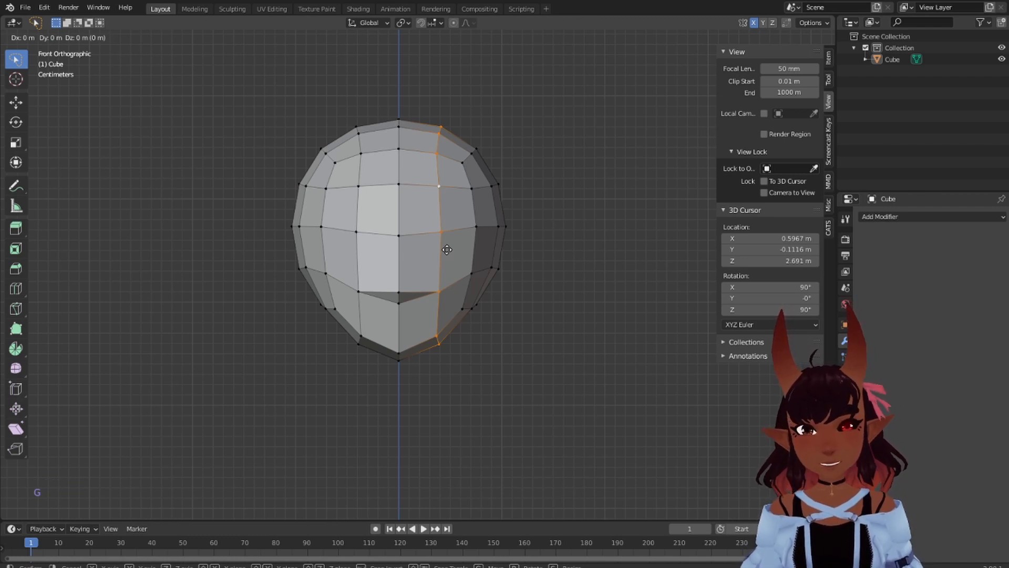
key(x)
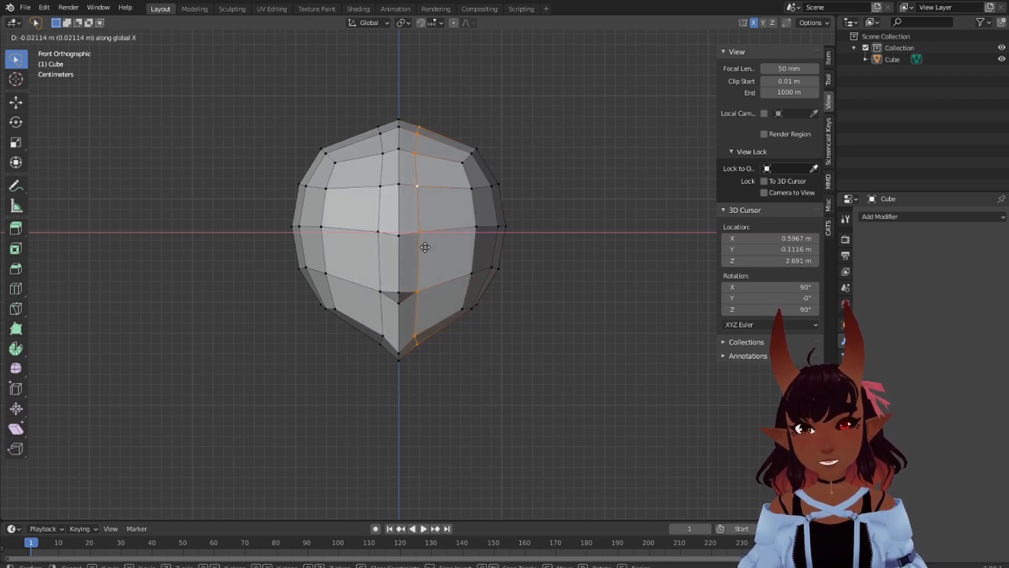
click(427, 247)
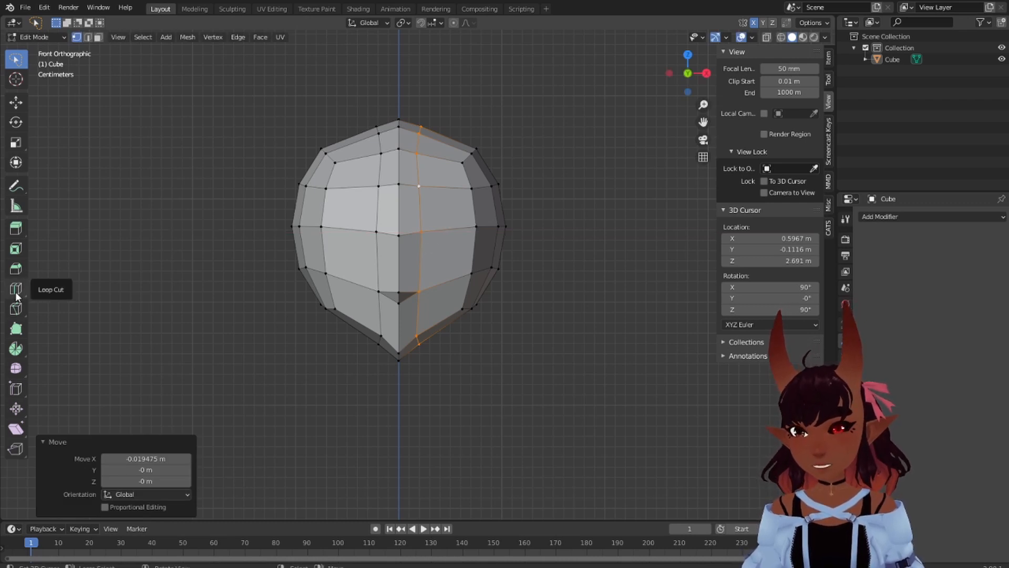
Add a centred vertical loop cut through the wide face column beside the narrowed centre strip on each side of the head
key(ctrl+r)
click(451, 210)
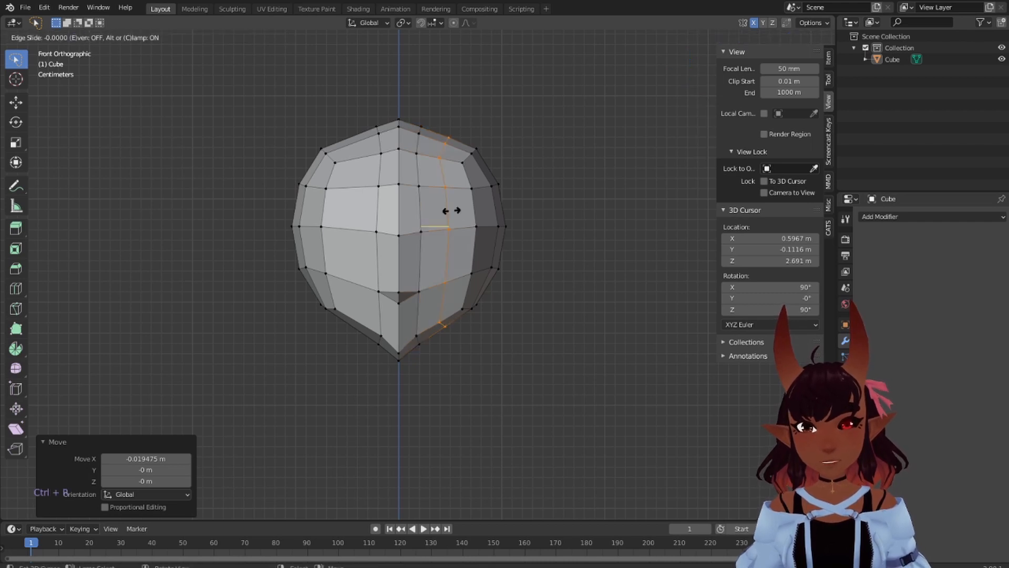
right_click(454, 210)
scroll(491, 194, up, 3)
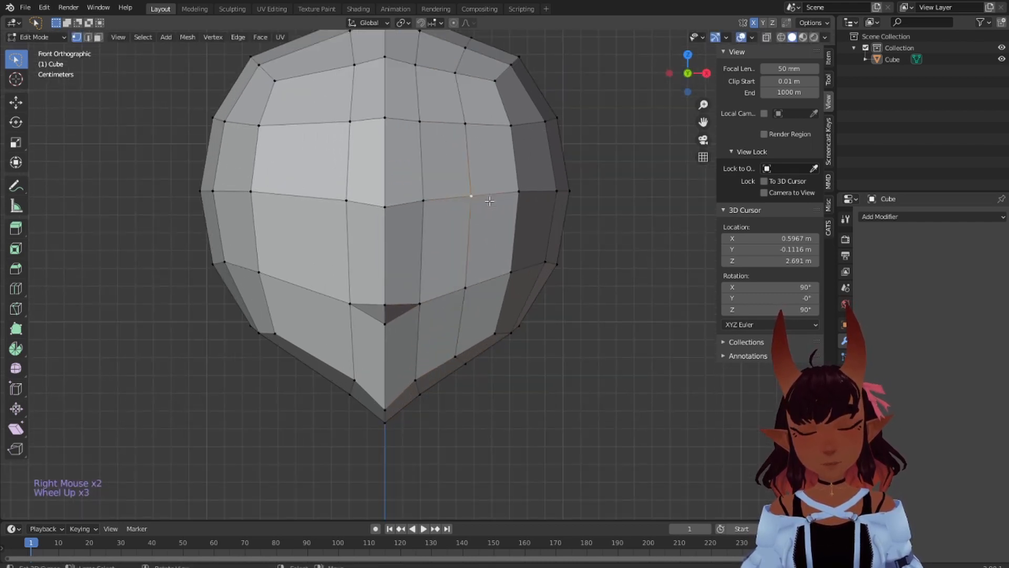
key(ctrl+r)
click(302, 141)
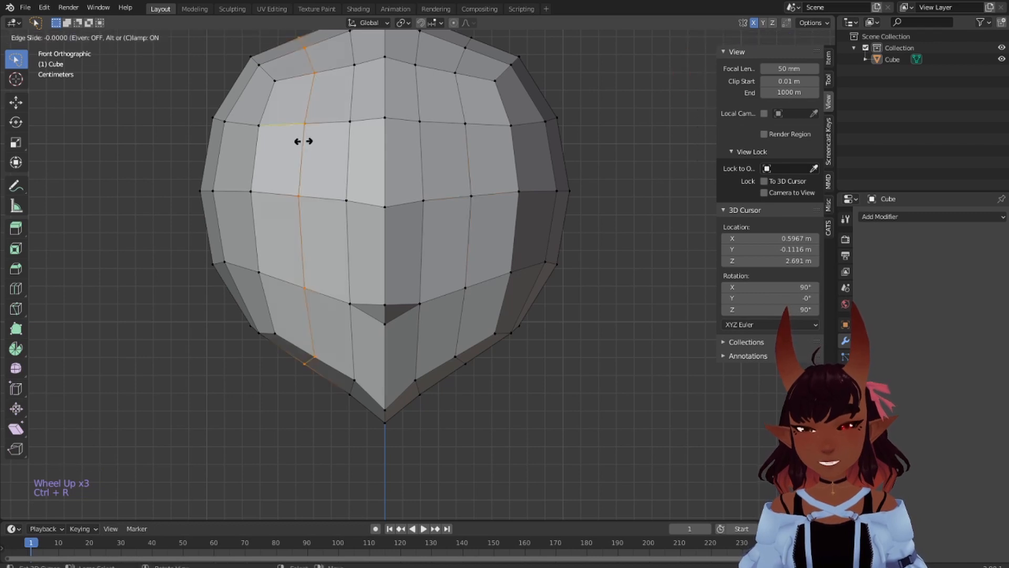
click(300, 140)
right_click(462, 151)
scroll(462, 151, down, 2)
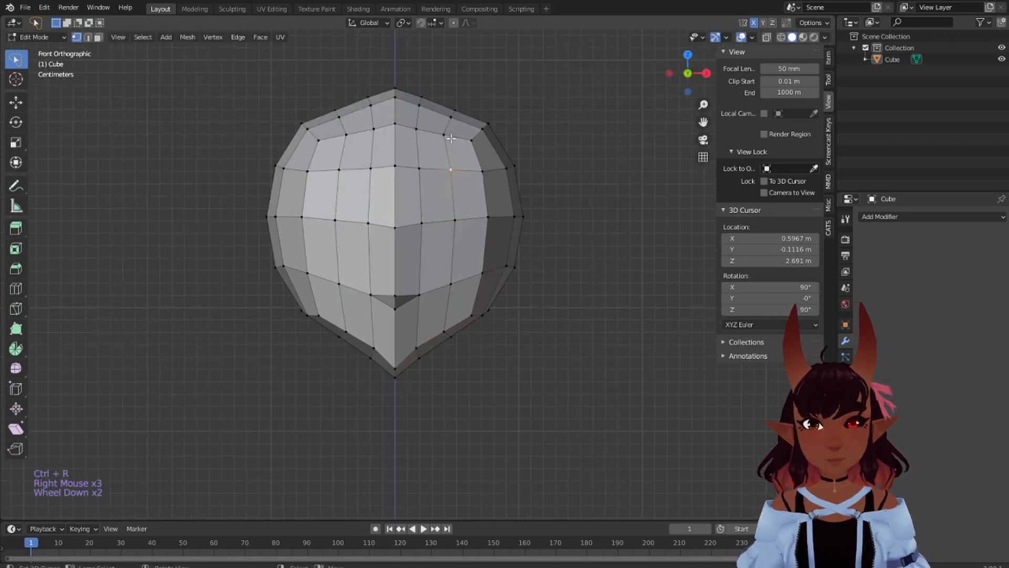
alt+right_click(453, 183)
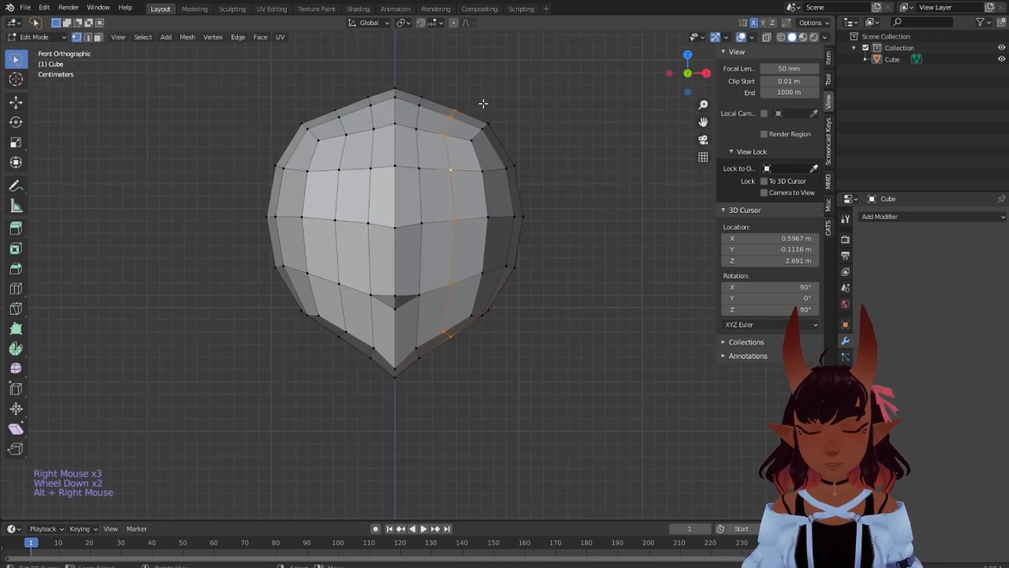
key(s)
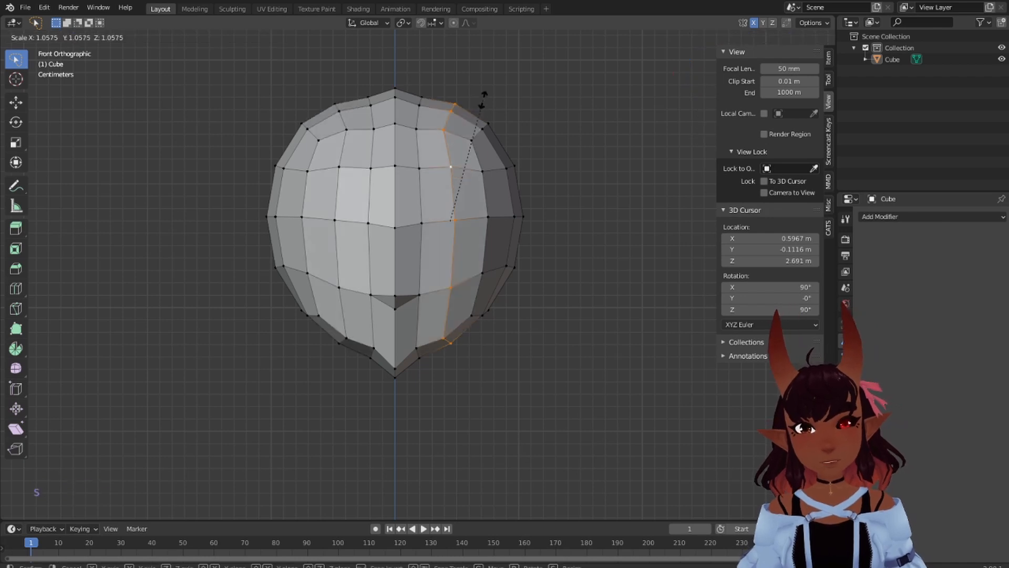
key(Escape)
right_click(484, 100)
Turn on proportional editing and select the newly cut vertical edge loop on the +X side of the head
click(454, 24)
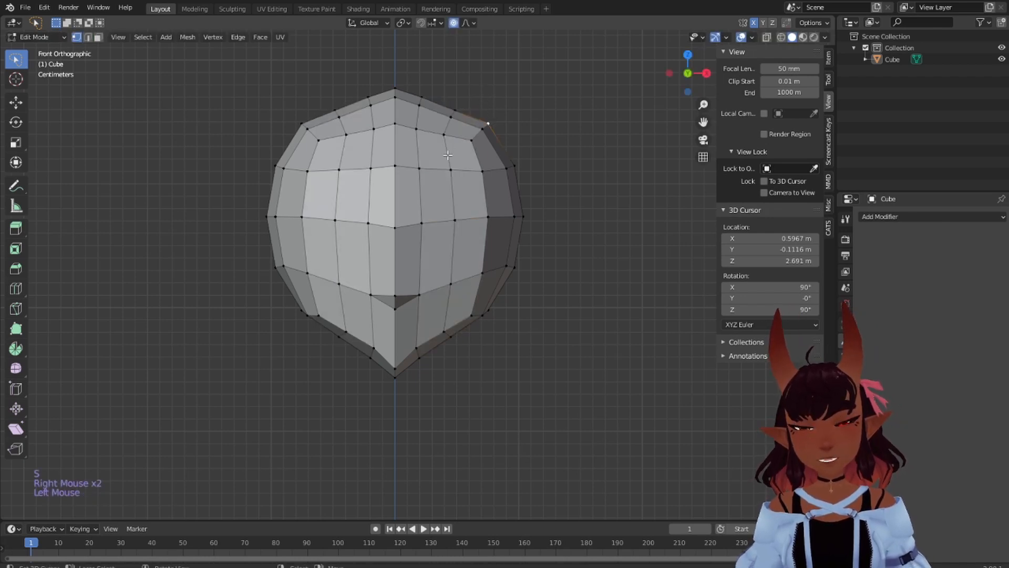
key(alt)
alt+right_click(451, 194)
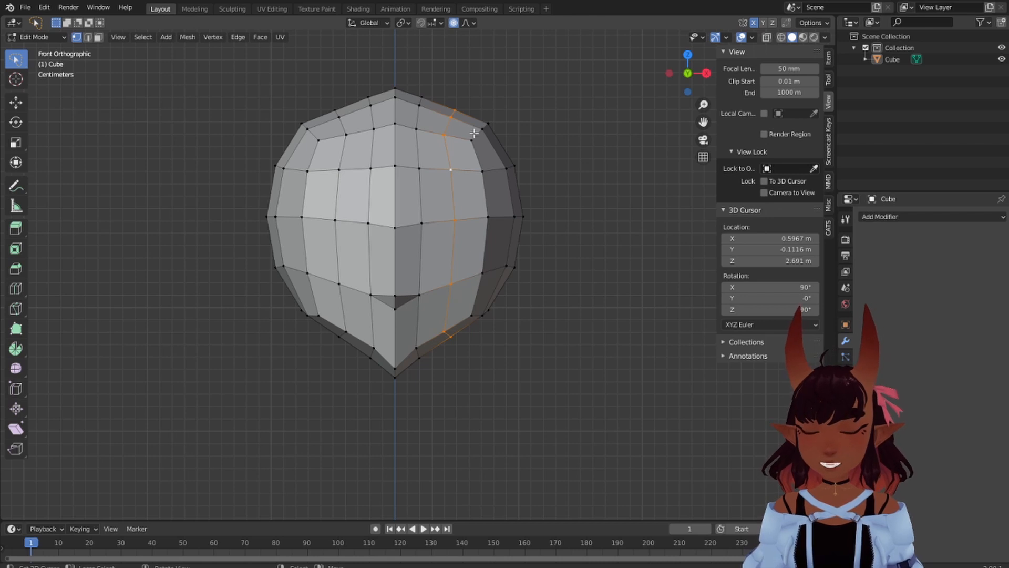
Scale the selected vertical edge loop on the head's +X side to about 1.096 with a proportional size of about 0.063
key(s)
scroll(479, 113, up, 6)
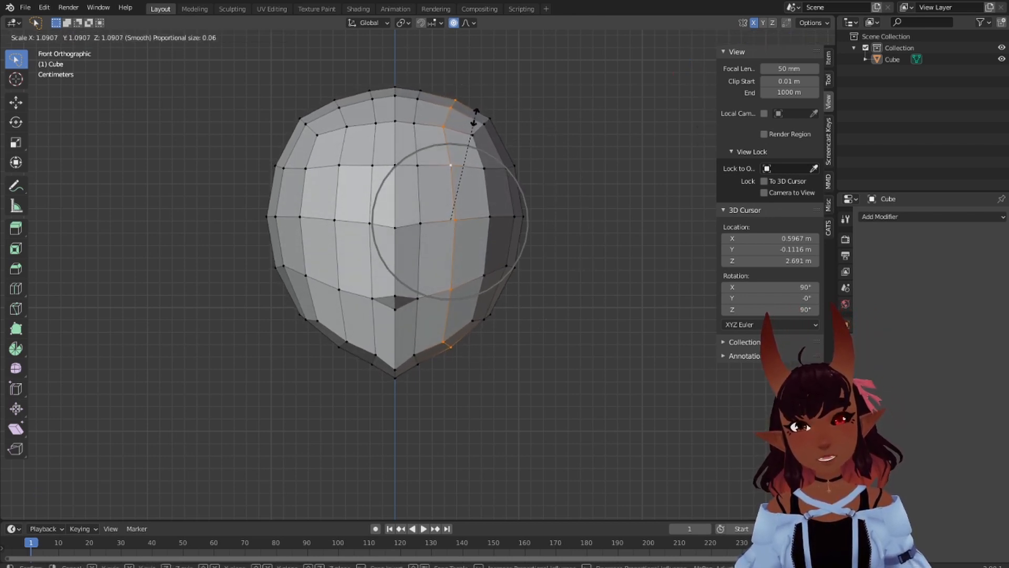
click(475, 117)
Examine the lower jaw in the front view and pick out the jaw vertex on the newest +X vertical loop
scroll(464, 286, up, 4)
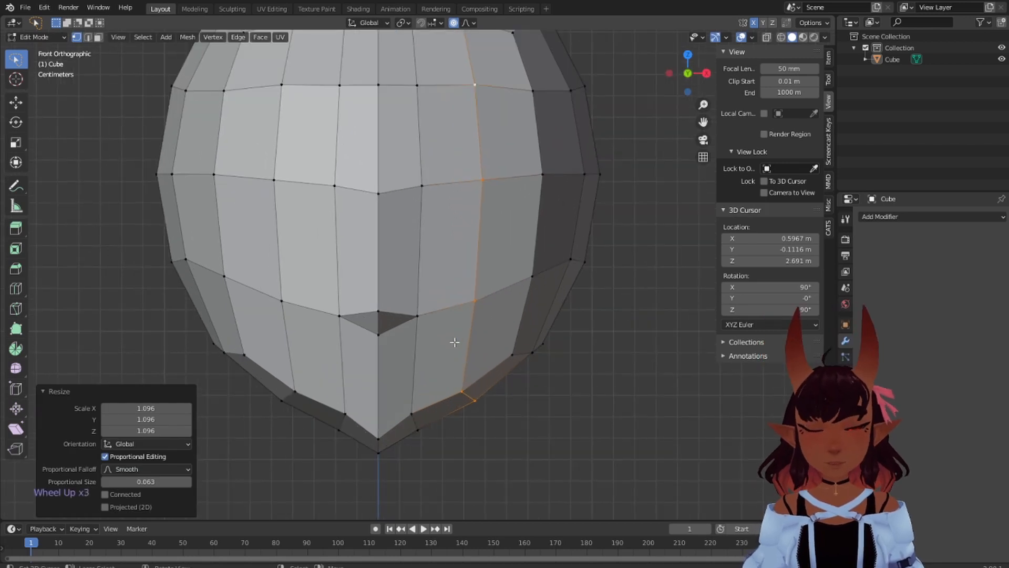
shift+middle_drag(537, 360, 558, 354)
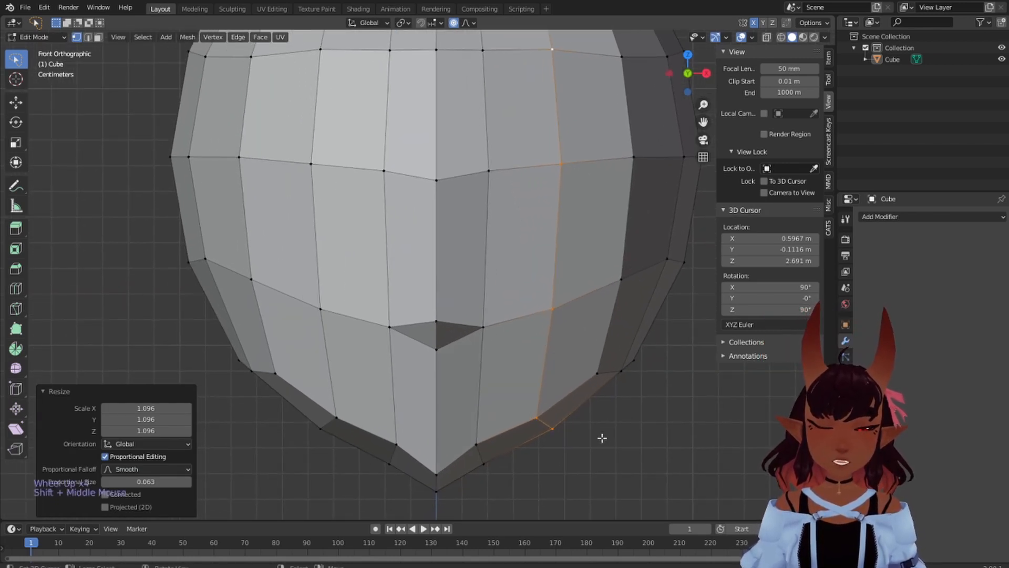
right_click(528, 413)
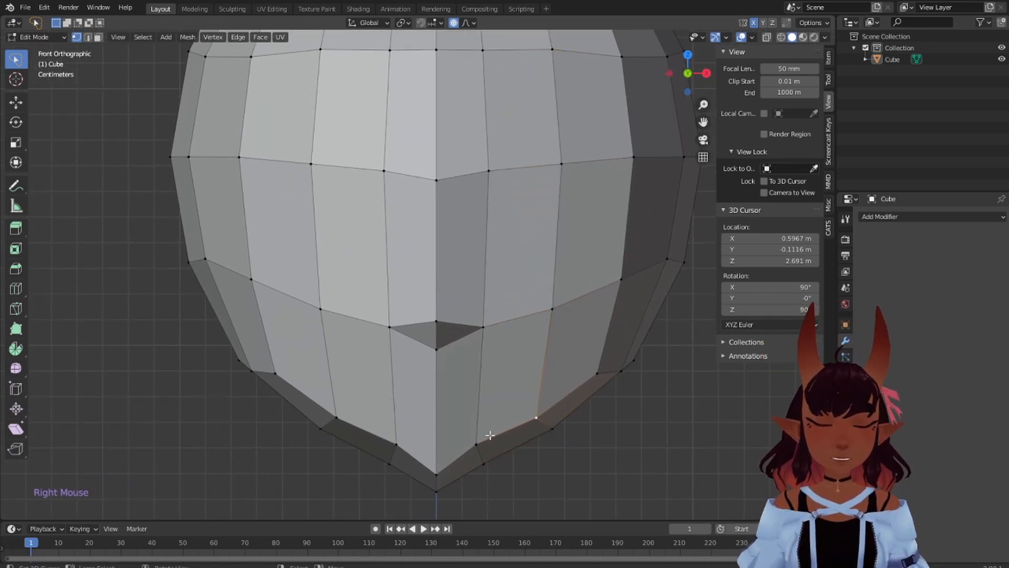
scroll(514, 349, down, 3)
scroll(536, 379, up, 1)
right_click(500, 374)
scroll(547, 319, down, 3)
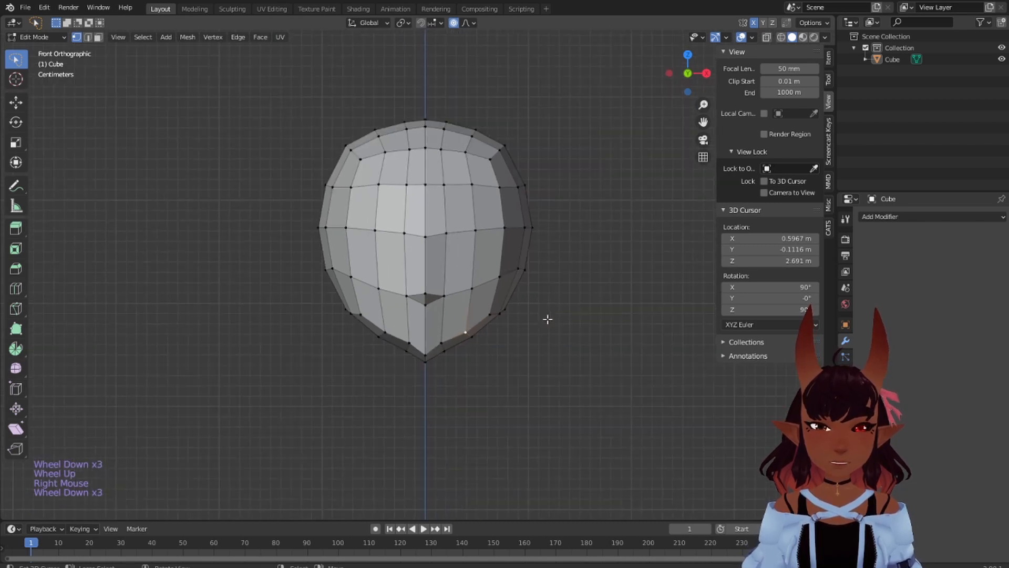
Narrow the whole head by scaling all its vertices to about 0.877 along X, and clear the selection
scroll(550, 294, up, 2)
shift+middle_drag(552, 266, 547, 323)
scroll(544, 318, down, 2)
key(a)
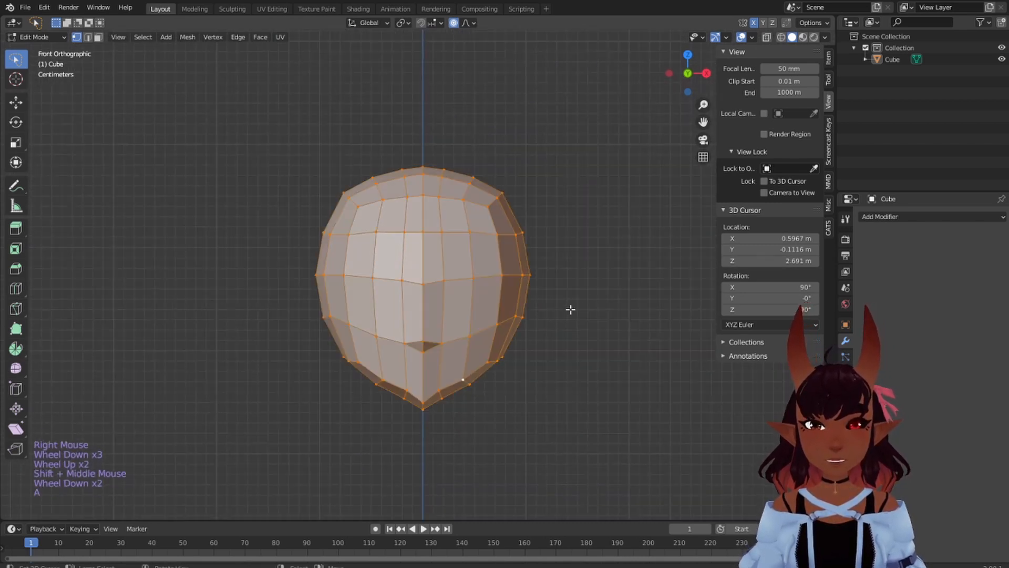
scroll(571, 309, up, 1)
key(s)
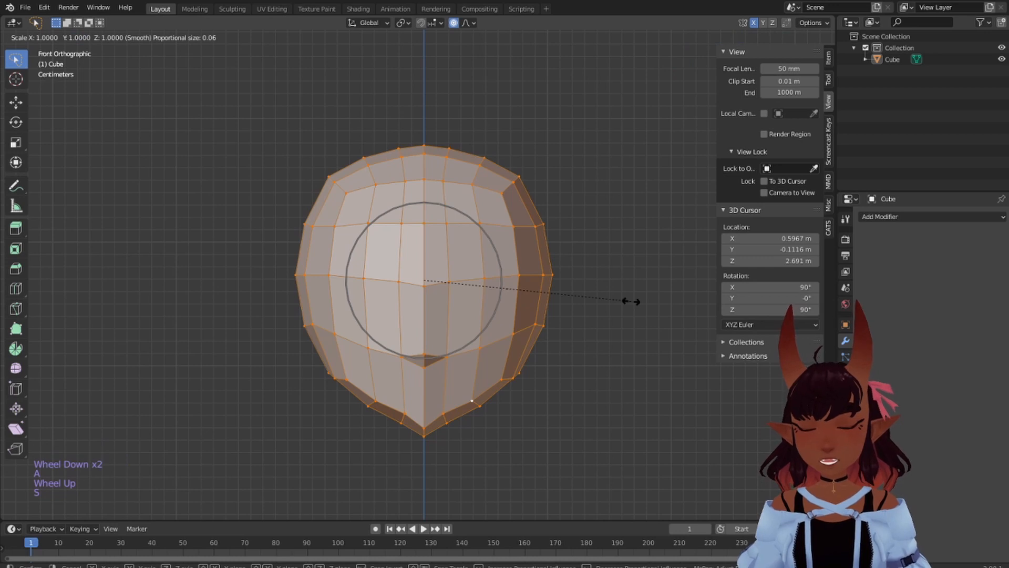
key(x)
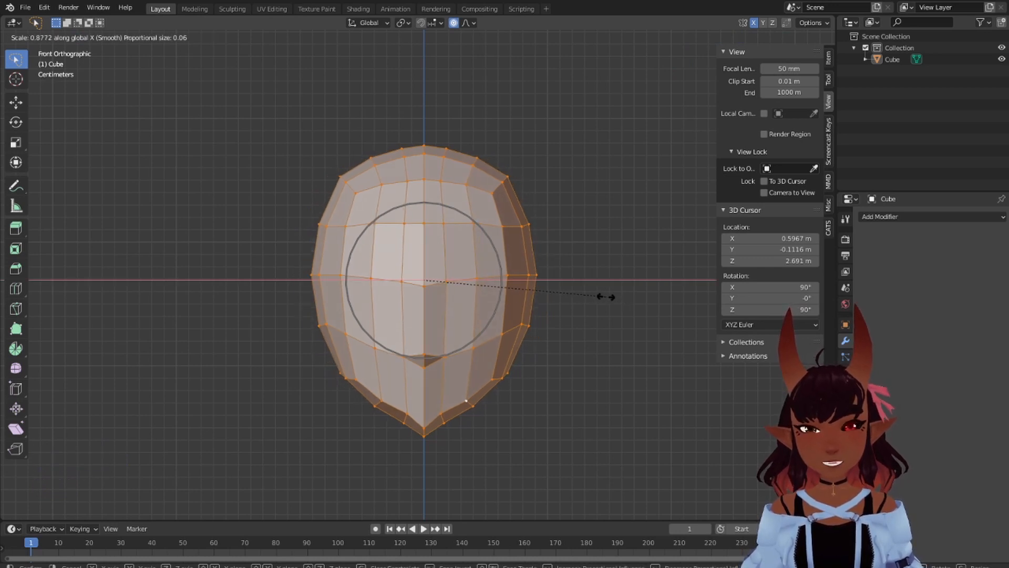
click(599, 301)
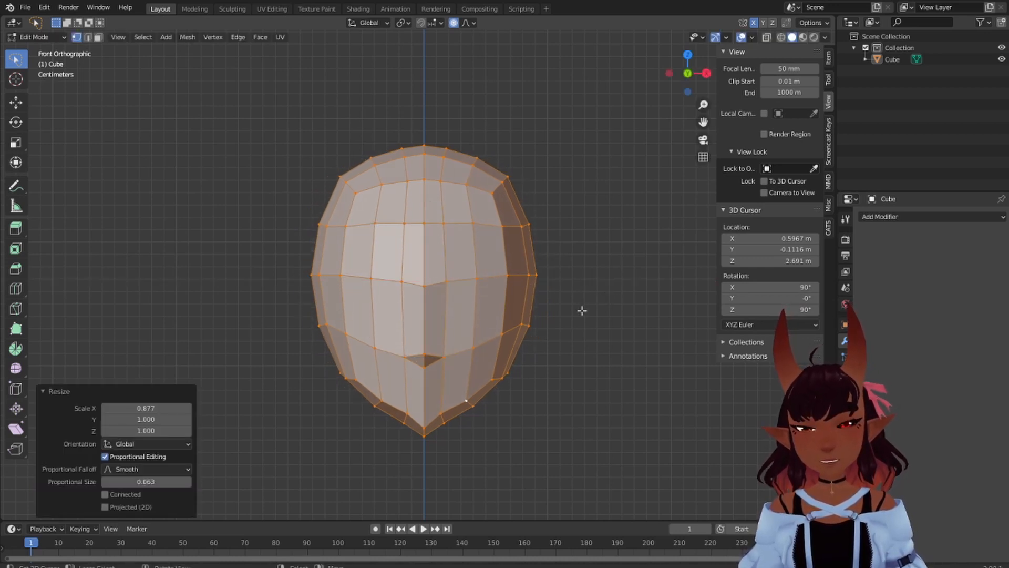
key(a)
key(a)
key(a)
Lower the second jaw vertex from the chin on the +X side about 0.0035 m along Z with proportional size about 0.039
scroll(526, 404, up, 3)
shift+middle_drag(526, 404, 521, 310)
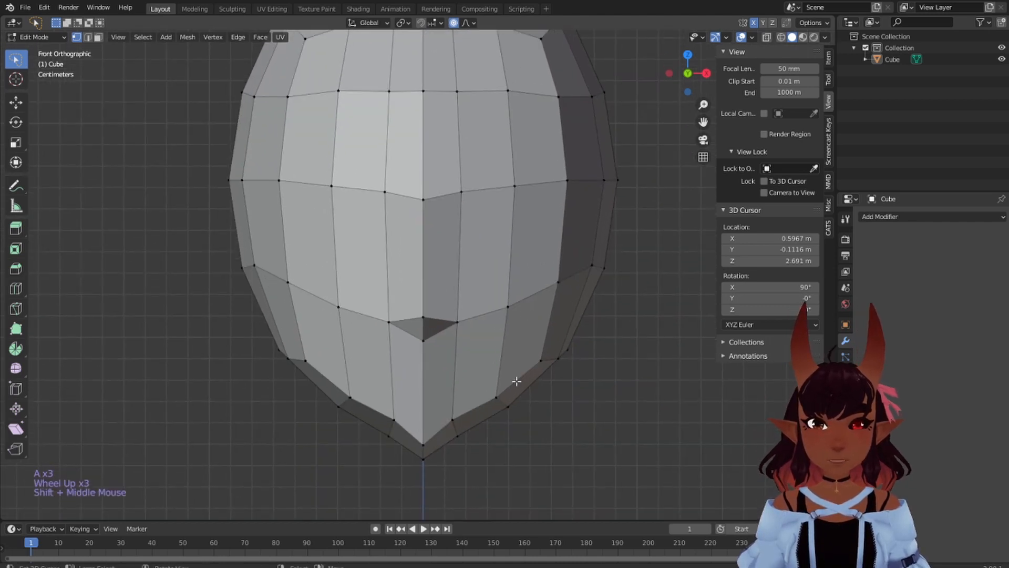
right_click(496, 395)
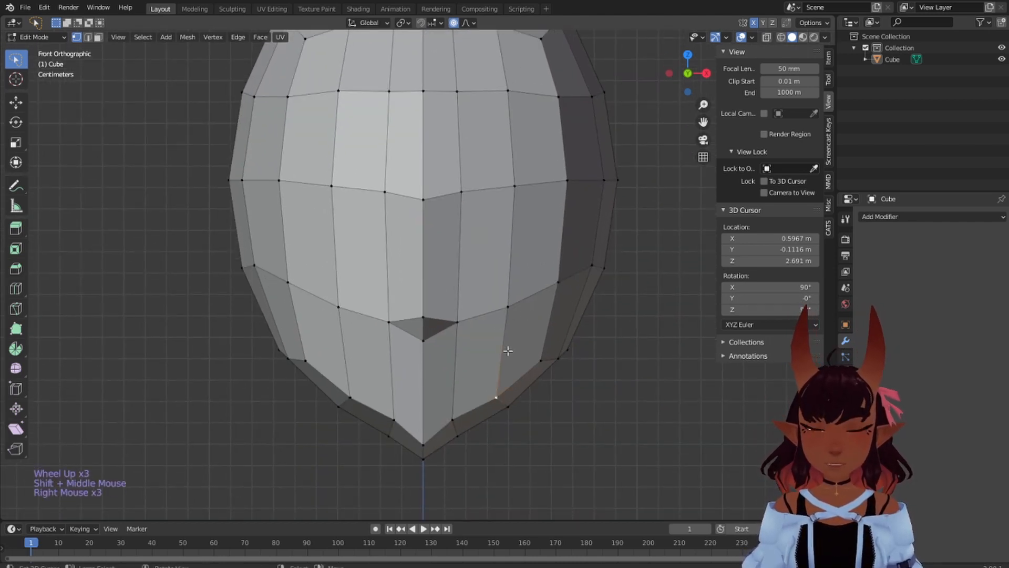
key(g)
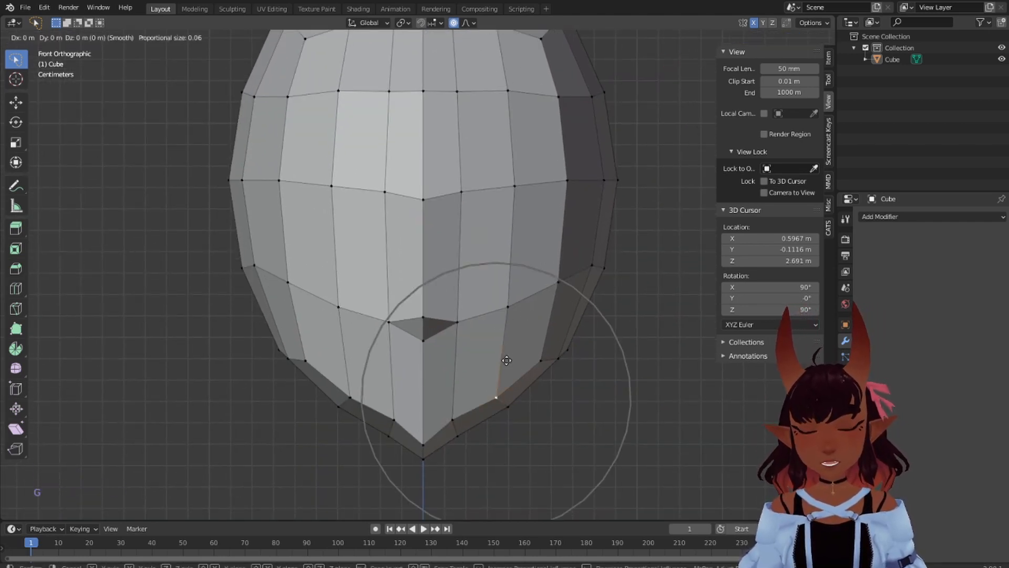
key(z)
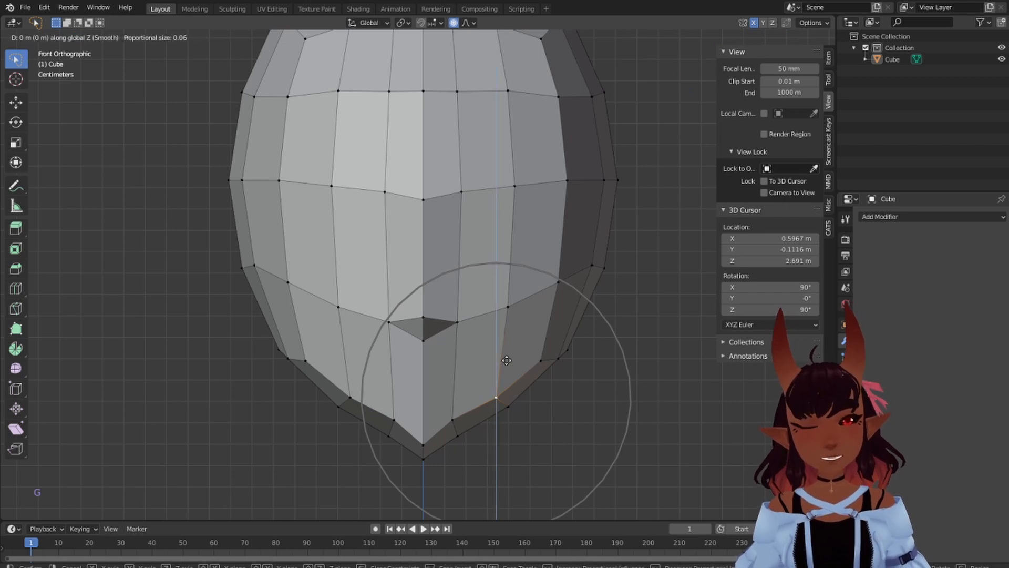
scroll(506, 361, up, 11)
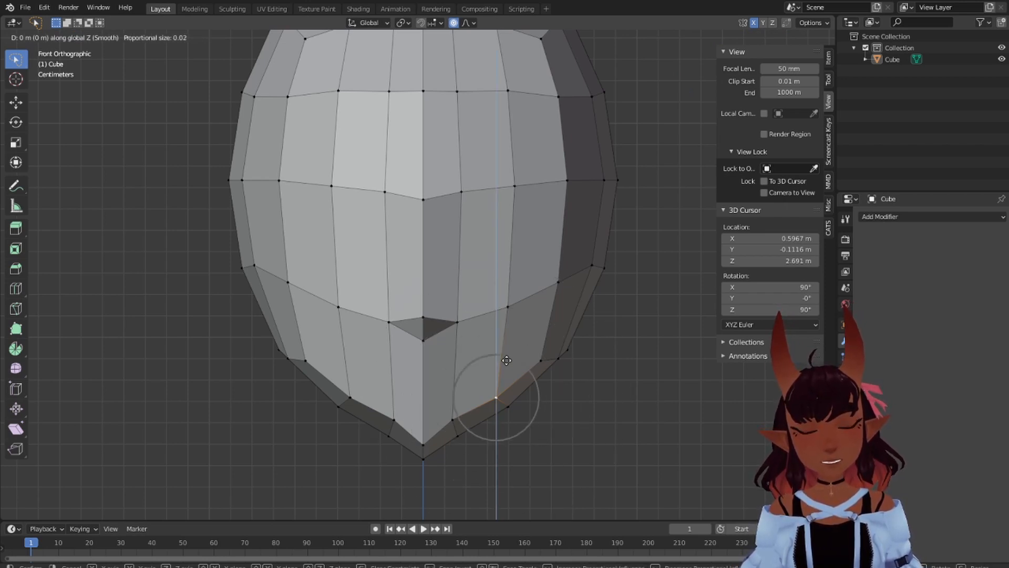
scroll(508, 374, down, 7)
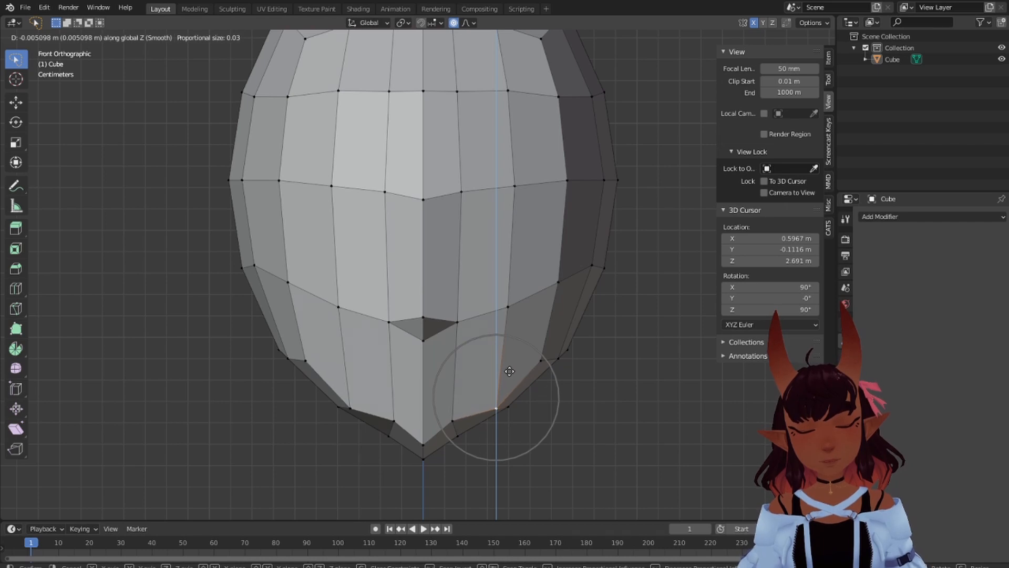
click(511, 367)
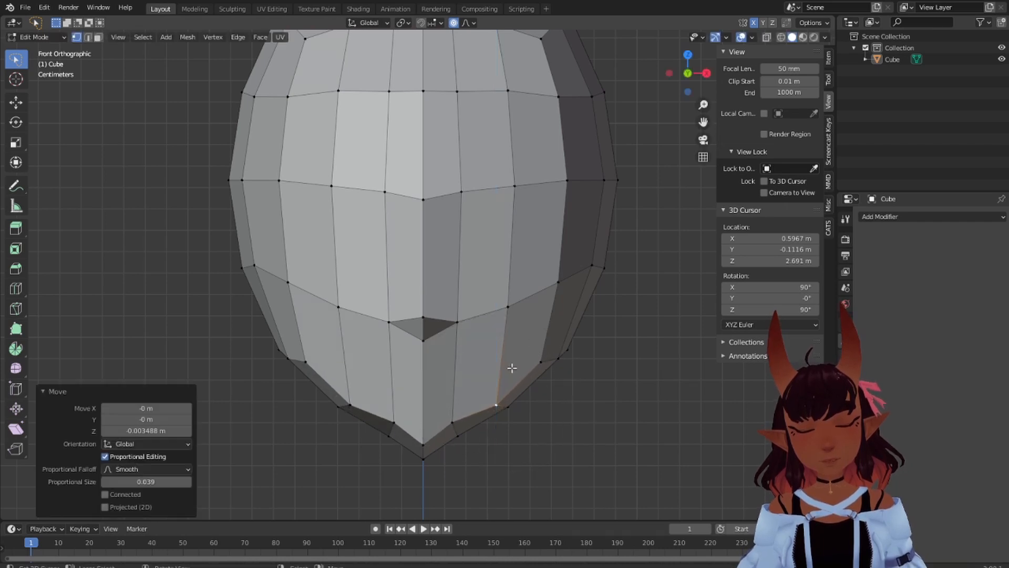
Lower the front vertex directly beside the chin tip on the +X side about 0.0072 m along Z with proportional size about 0.032
right_click(453, 419)
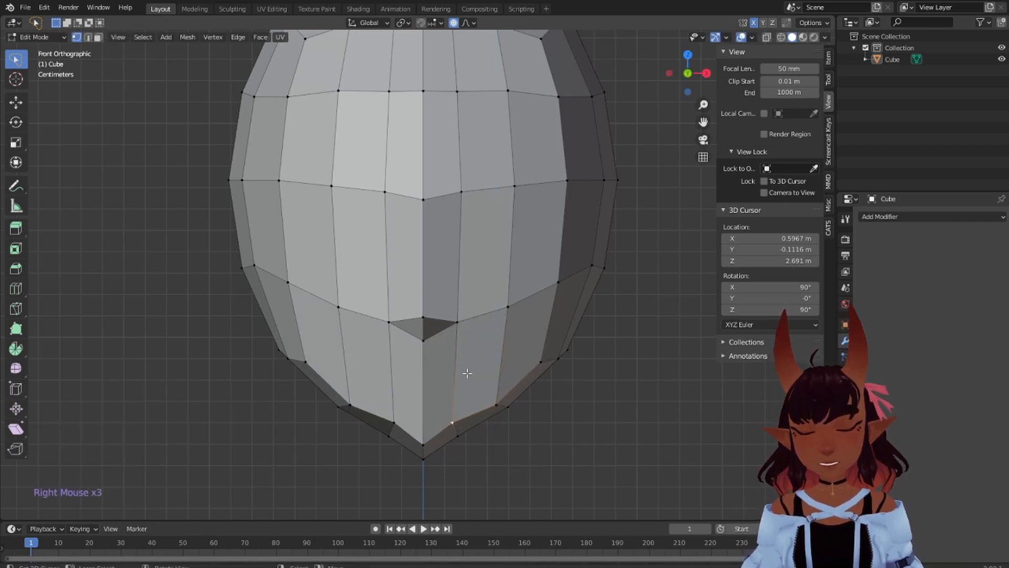
key(g)
key(z)
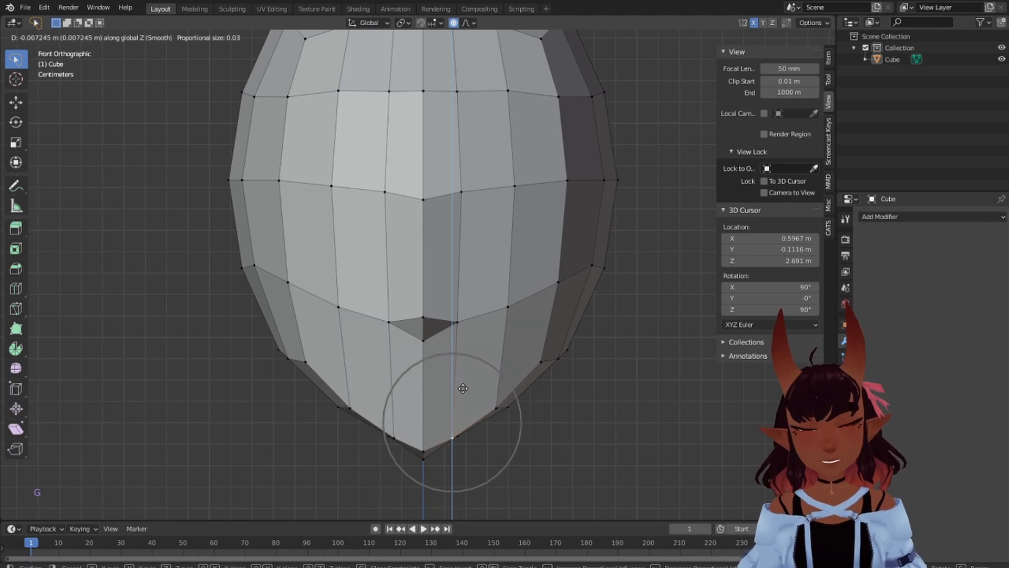
click(463, 388)
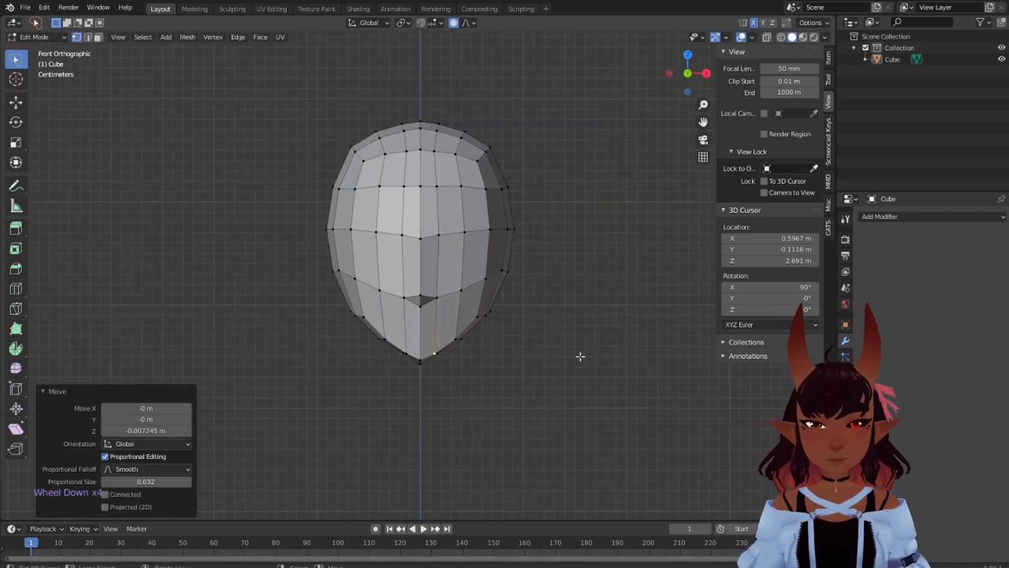
Raise the horizontal edge loop across the middle of the face about 0.0131 m along Z with proportional size about 0.014
scroll(579, 355, up, 3)
scroll(579, 353, down, 3)
scroll(578, 343, up, 3)
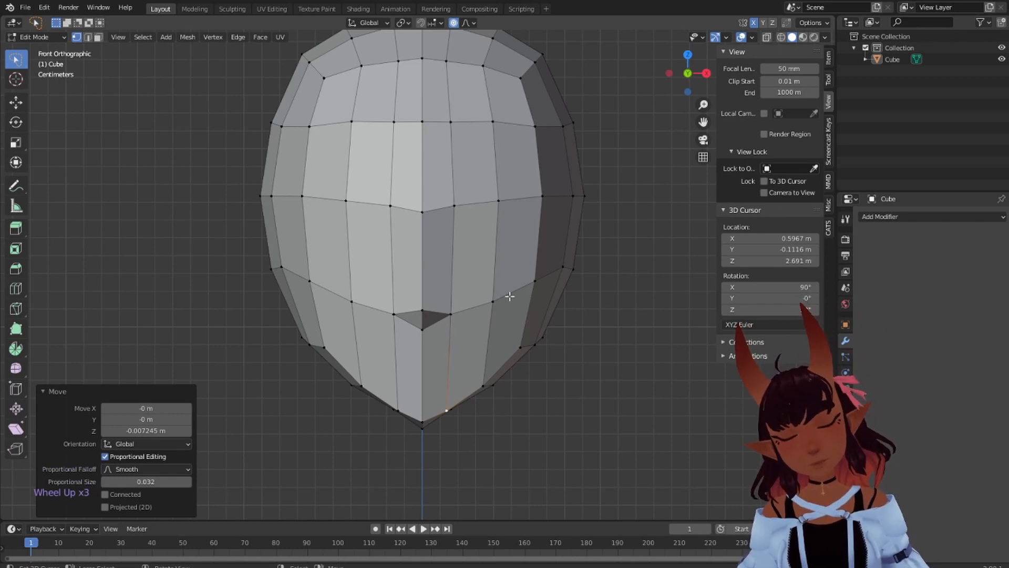
scroll(428, 276, up, 1)
shift+middle_drag(435, 190, 431, 272)
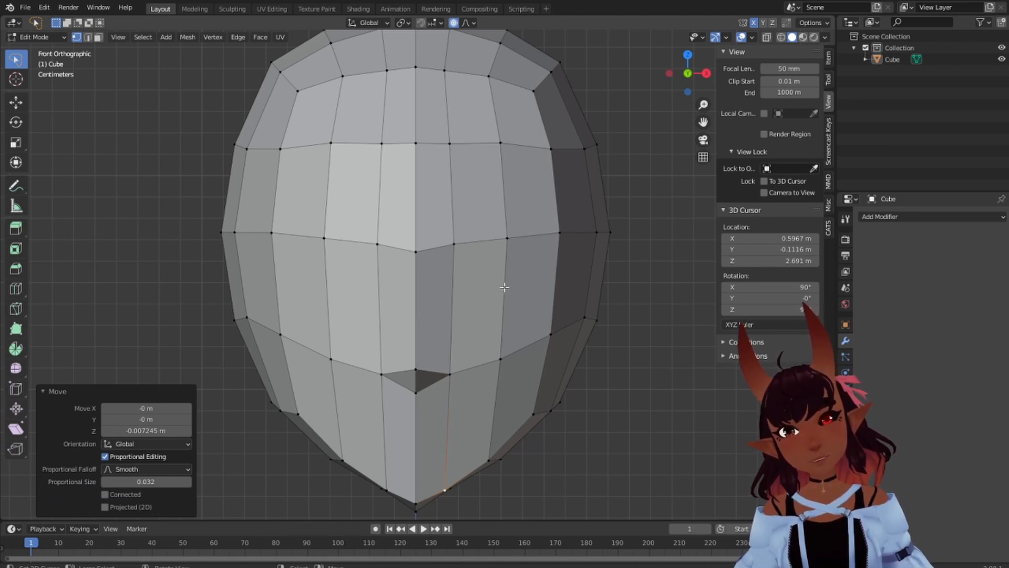
alt+right_click(443, 246)
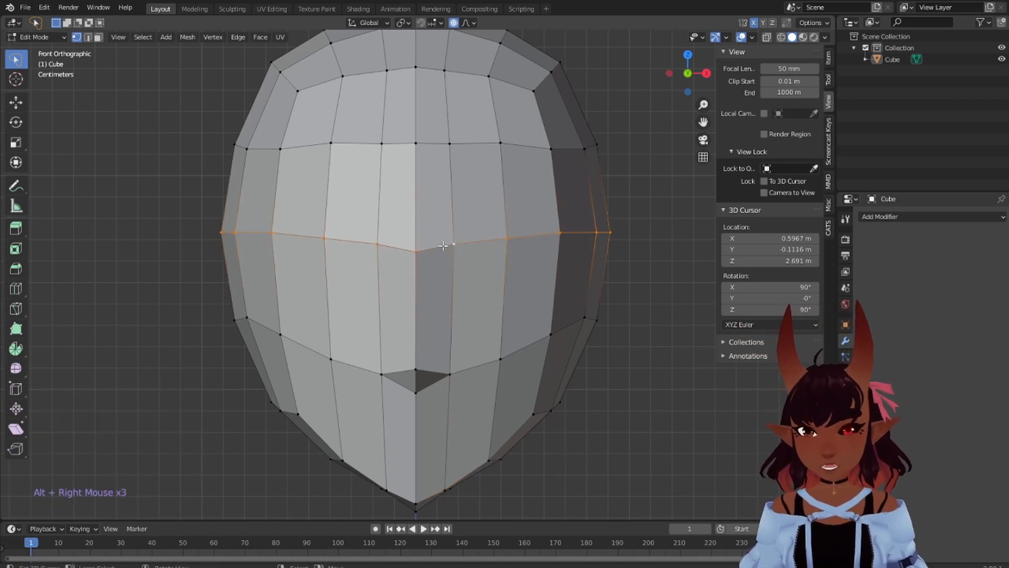
key(g)
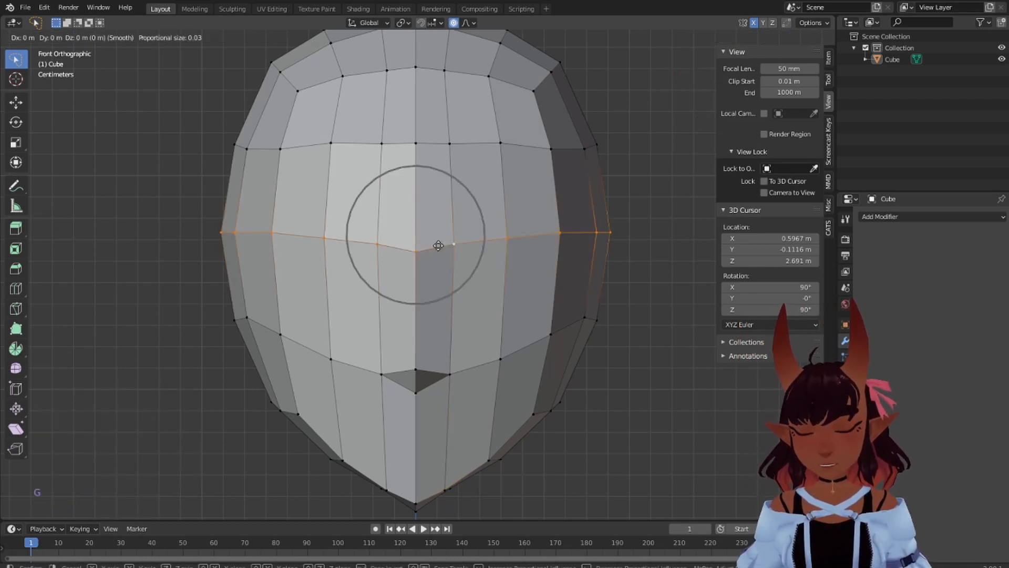
key(z)
scroll(439, 246, up, 5)
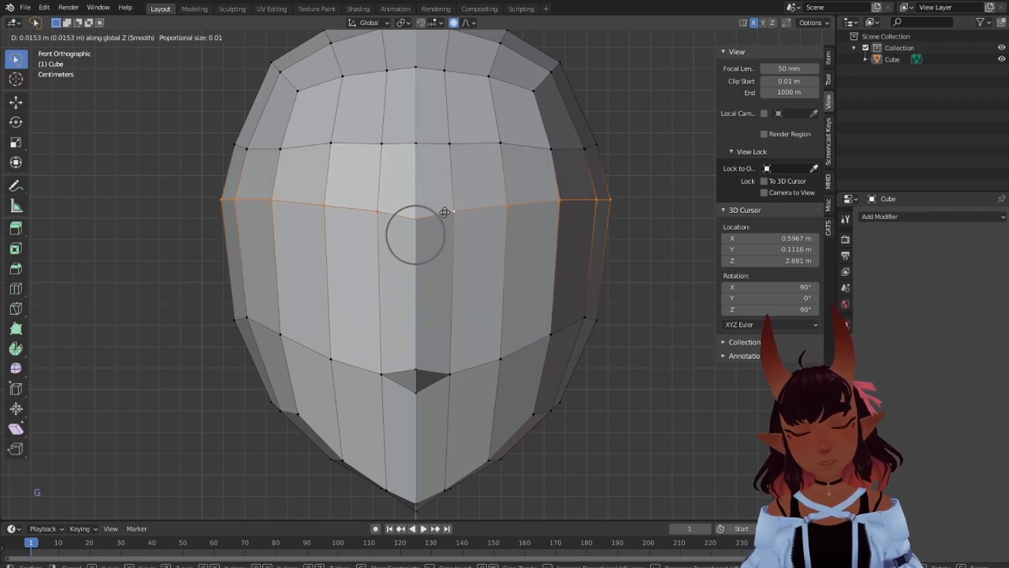
click(441, 218)
Add a horizontal loop cut between the raised loop and the nose-base loop, slid slightly downward
key(ctrl+r)
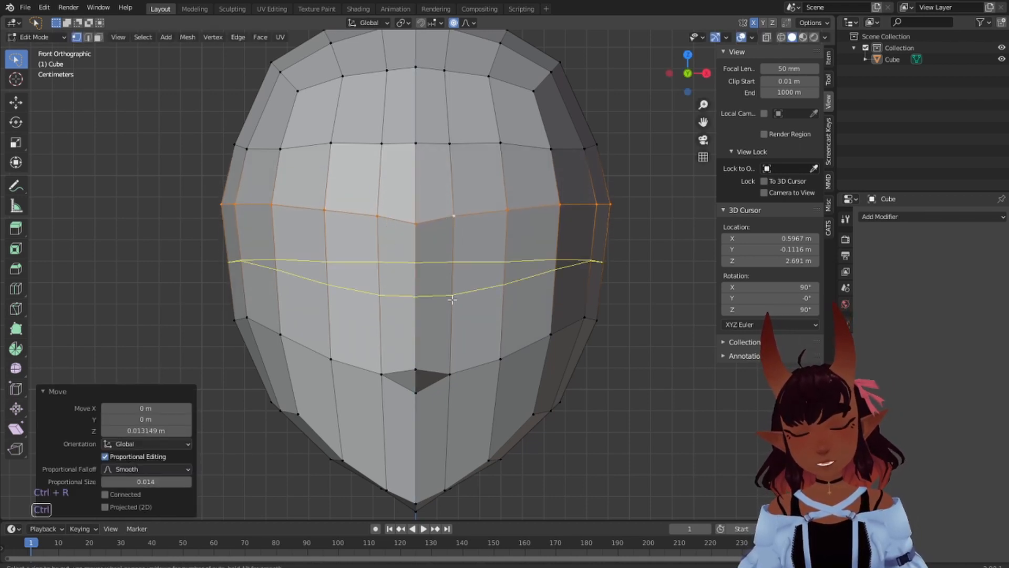
click(452, 300)
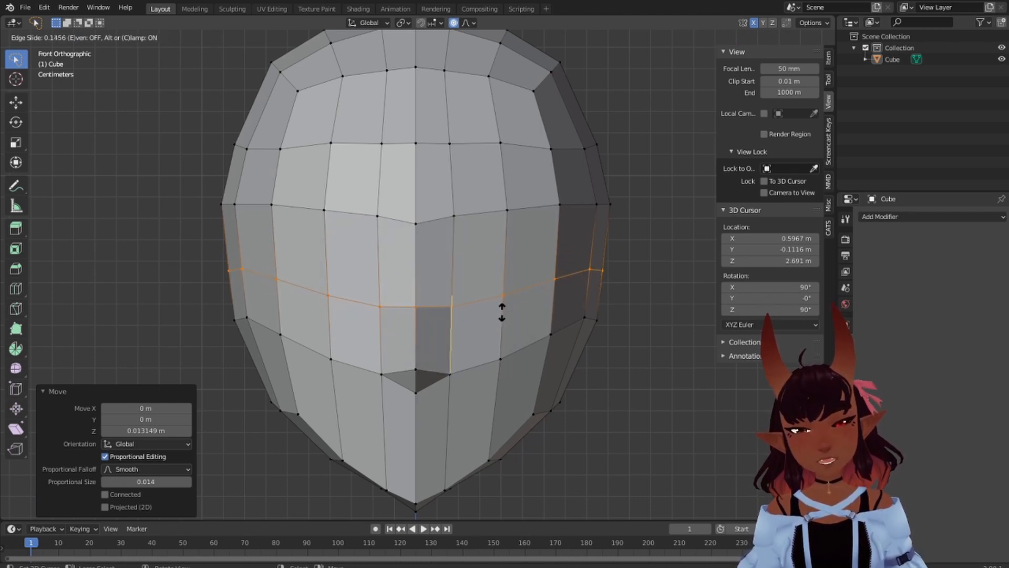
click(503, 308)
Select the new horizontal loop around the head, scale it to about 1.011, and clear the selection
right_click(505, 308)
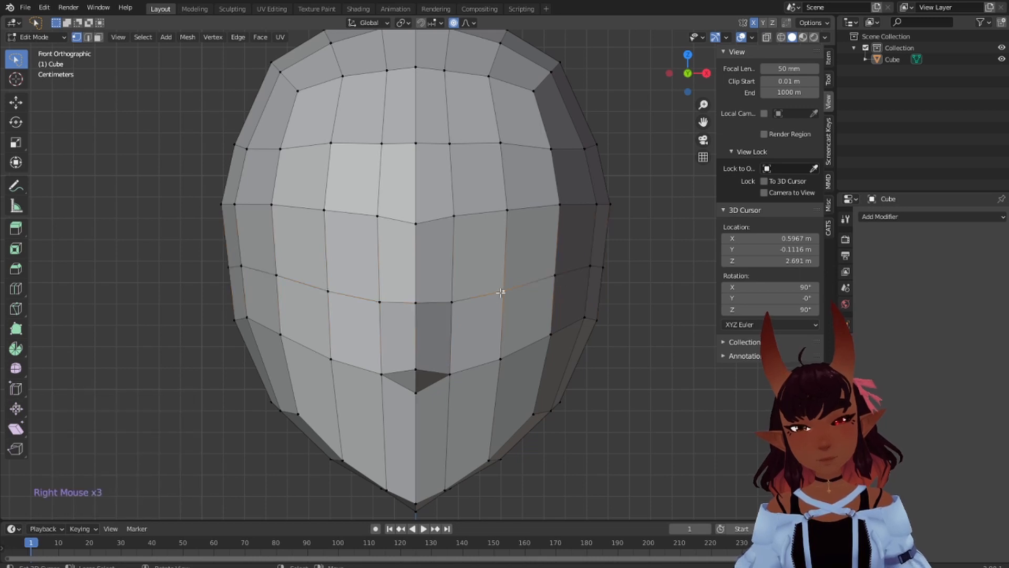
alt+right_click(472, 295)
key(s)
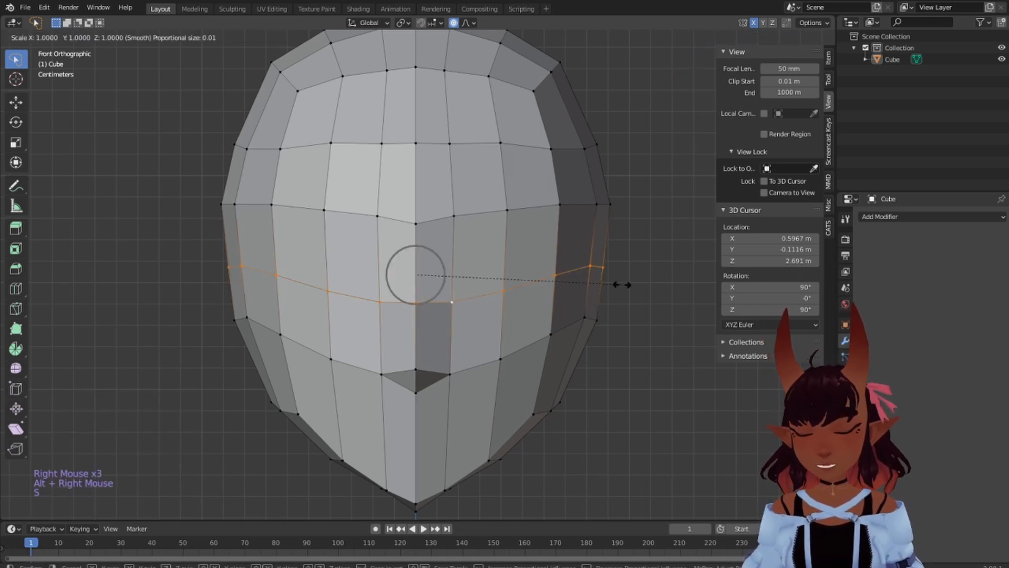
click(624, 283)
scroll(609, 339, down, 4)
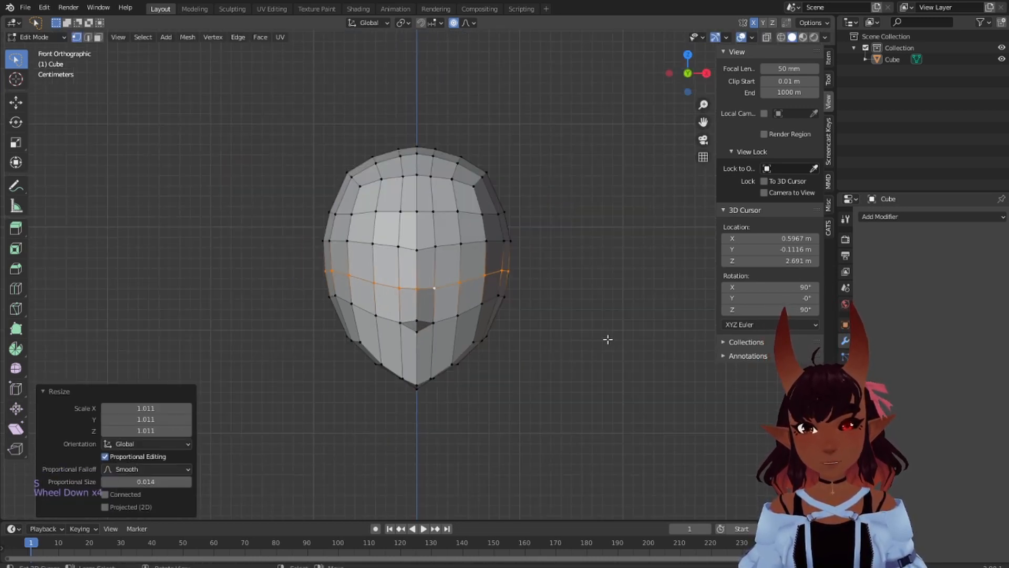
key(a)
key(a)
key(a)
In the right side view, move the nose-bridge vertex above the nose tip about 0.0059 m inward along Y, and clear the selection
scroll(513, 372, up, 3)
shift+middle_drag(500, 372, 499, 302)
key(KP_3)
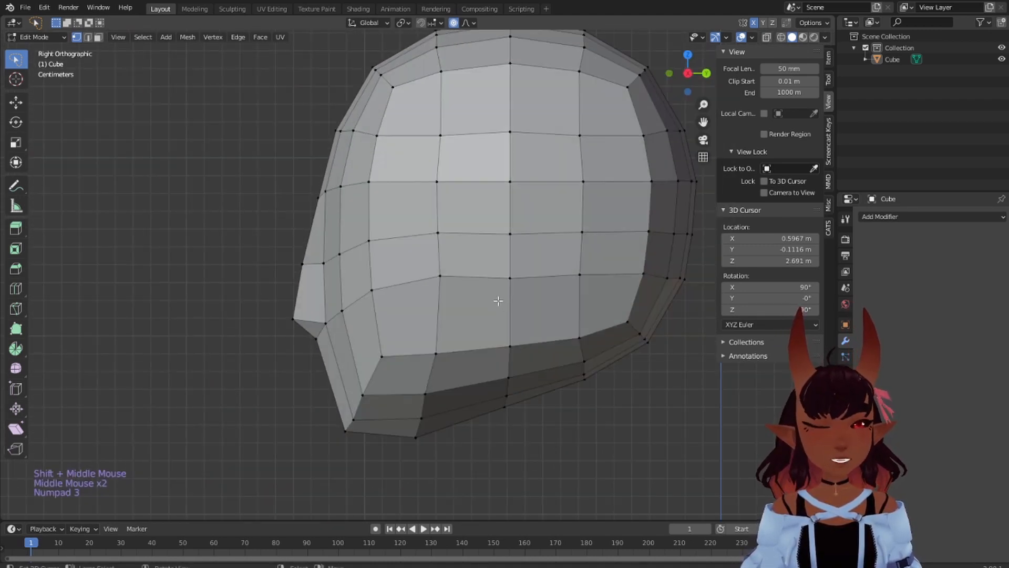
scroll(498, 301, down, 3)
scroll(498, 300, up, 4)
right_click(268, 262)
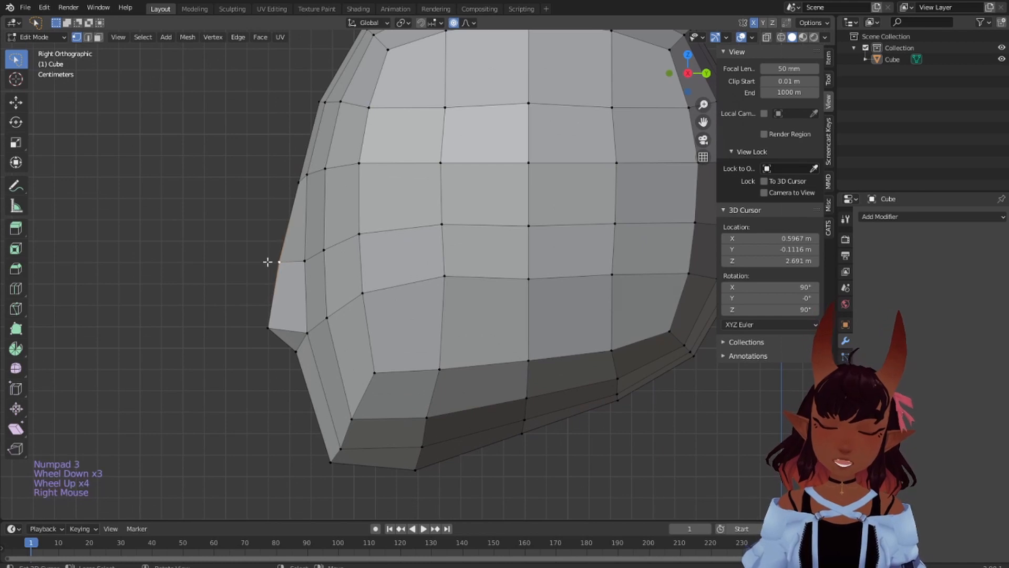
key(g)
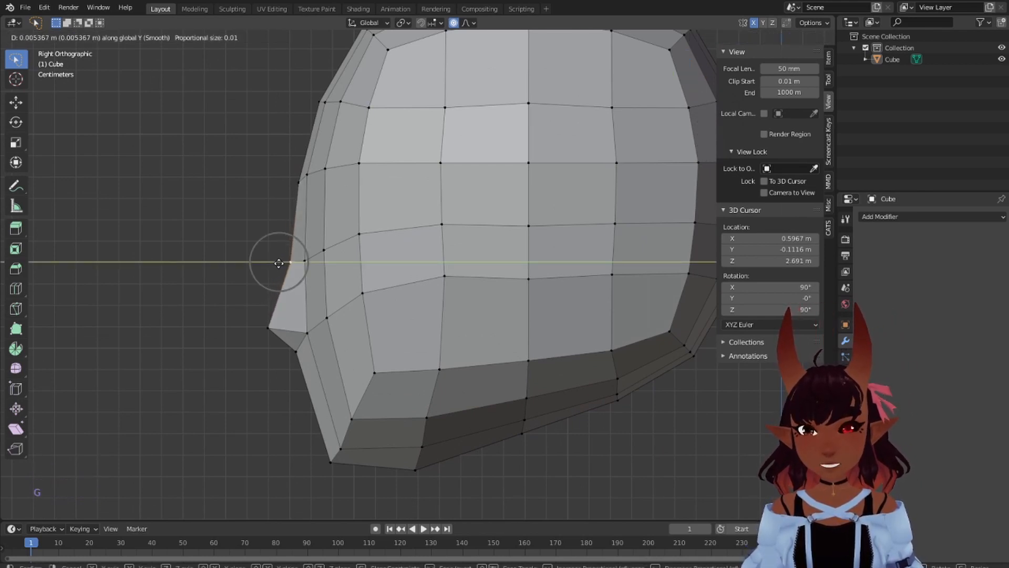
click(265, 251)
scroll(265, 251, down, 4)
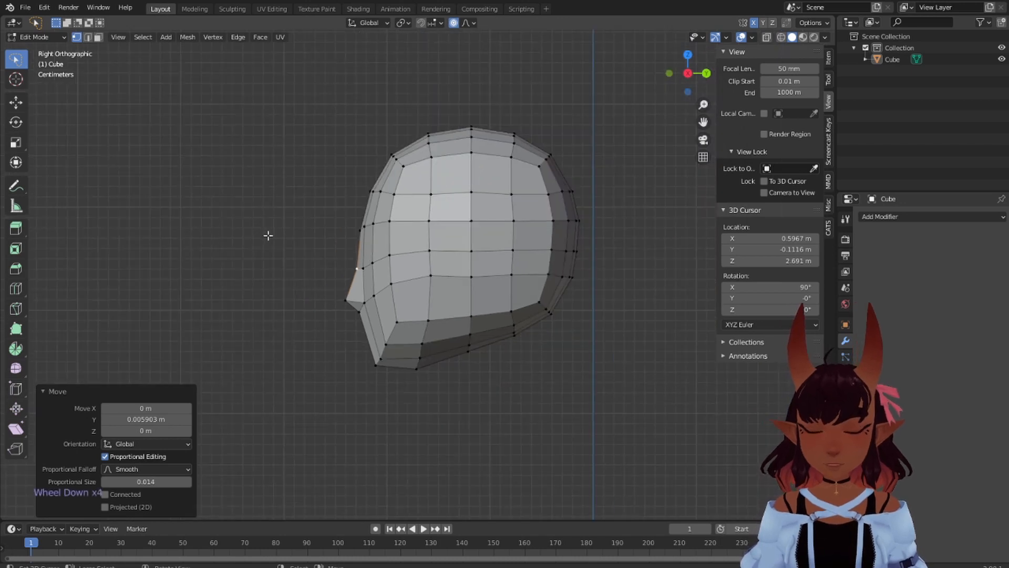
key(a)
key(a)
key(a)
Return to the front view and show the nose and lower face up close
scroll(337, 287, up, 3)
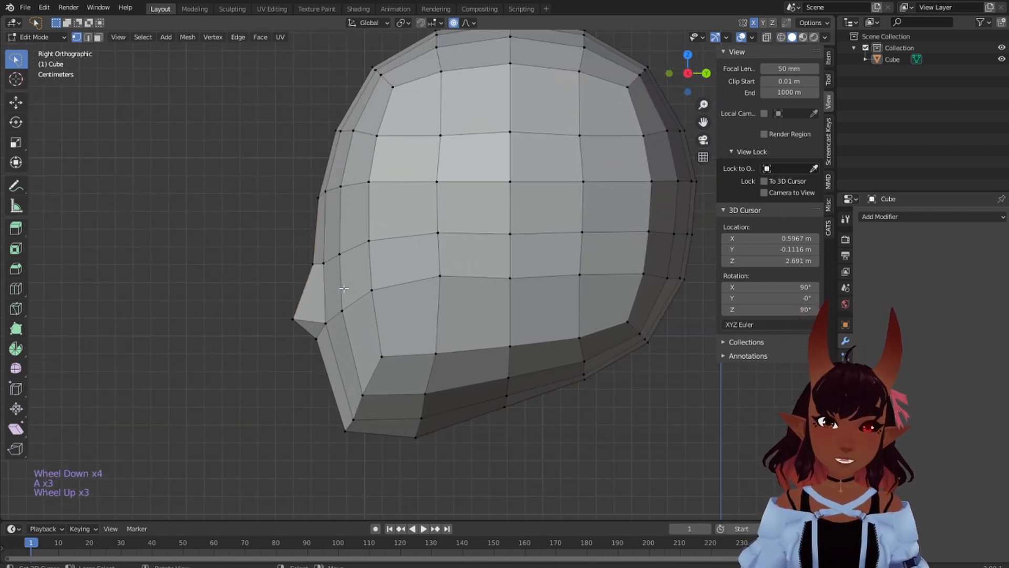
key(KP_1)
scroll(478, 301, up, 2)
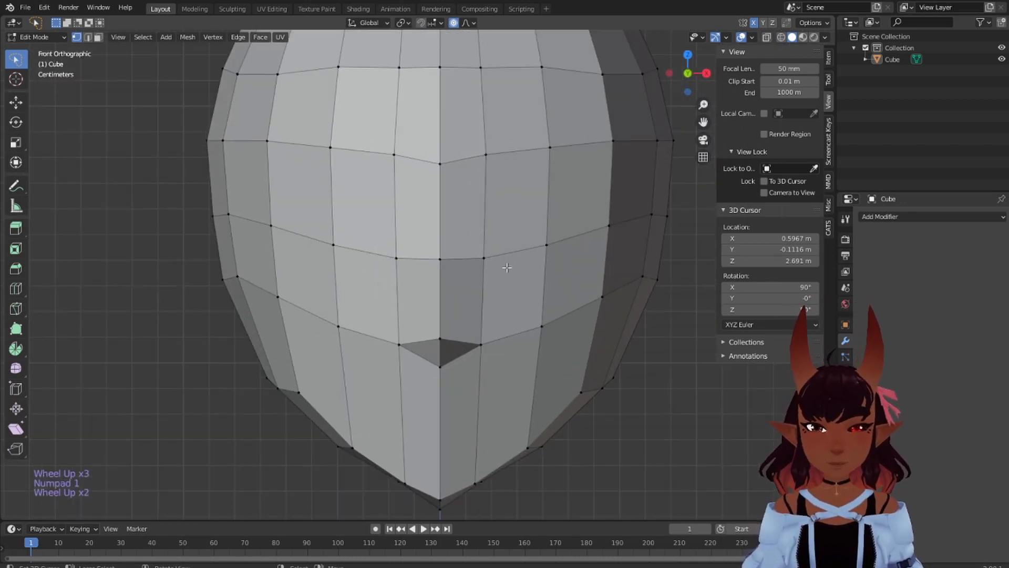
Lower the second vertex from the centre line on the nose-bridge loop about 0.015 m along Z
shift+middle_drag(506, 267, 439, 283)
right_click(477, 280)
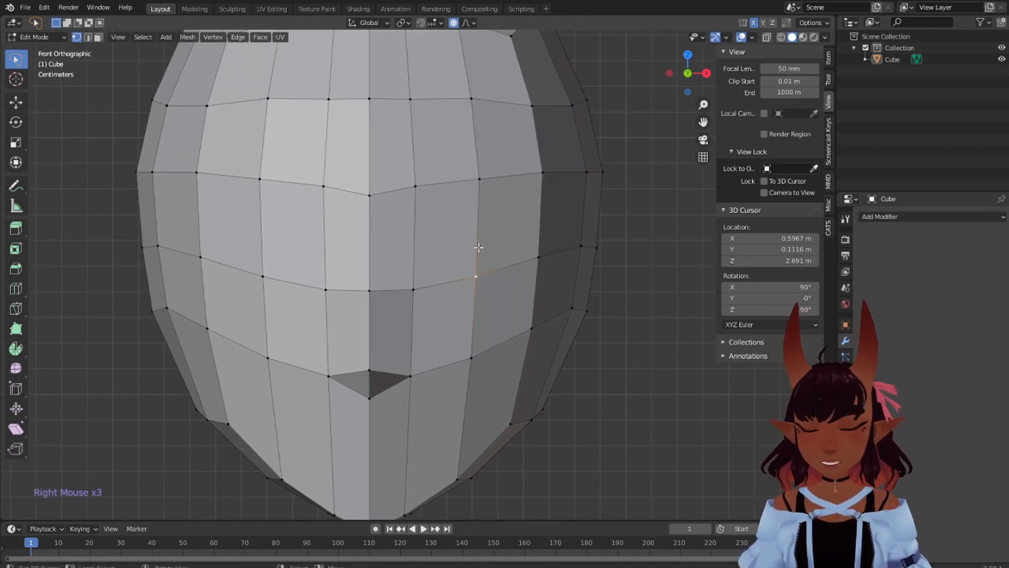
key(g)
key(z)
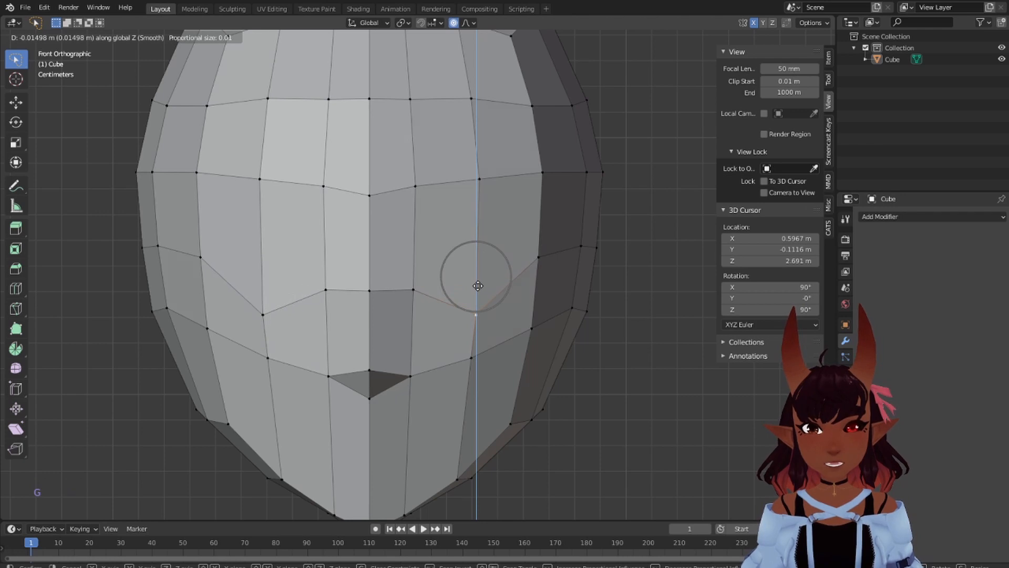
click(478, 285)
Move the vertex directly beside the nose bridge slightly down to smooth the lower eye line
right_click(411, 293)
right_click(416, 286)
right_click(421, 280)
key(g)
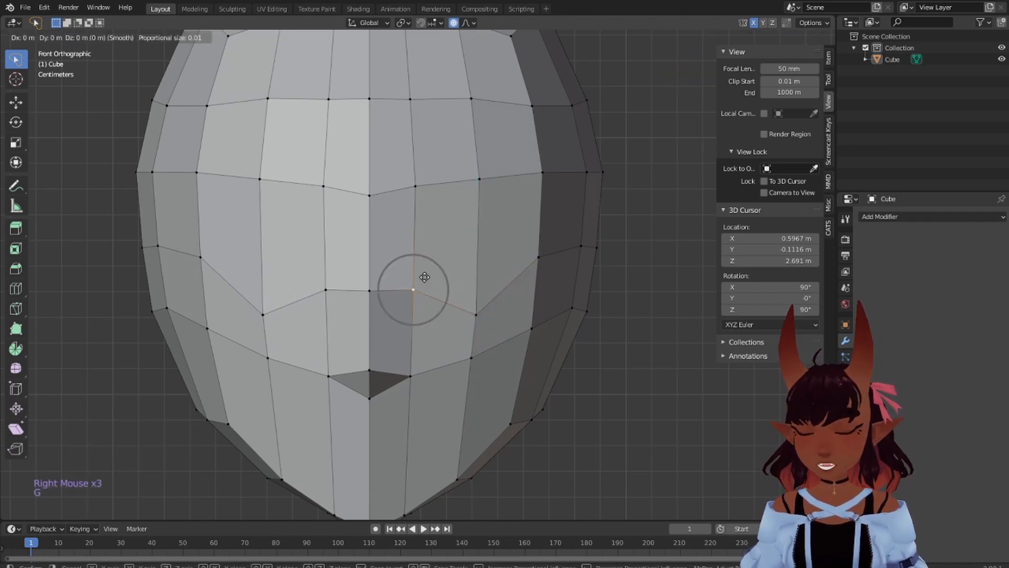
click(422, 288)
Lower the third vertex from the centre line on the nose-bridge loop about 0.014 m along Z
right_click(544, 259)
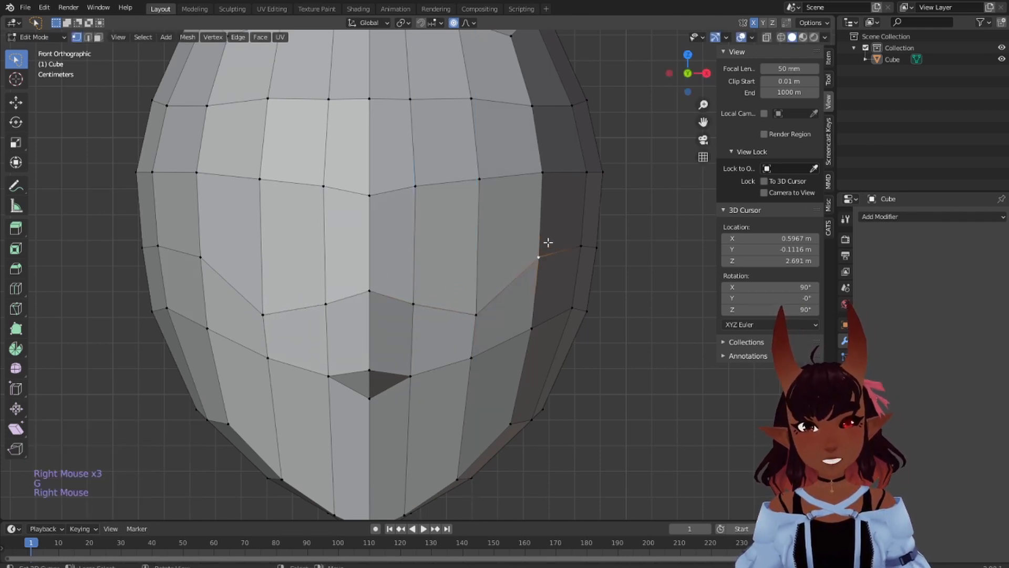
key(g)
key(z)
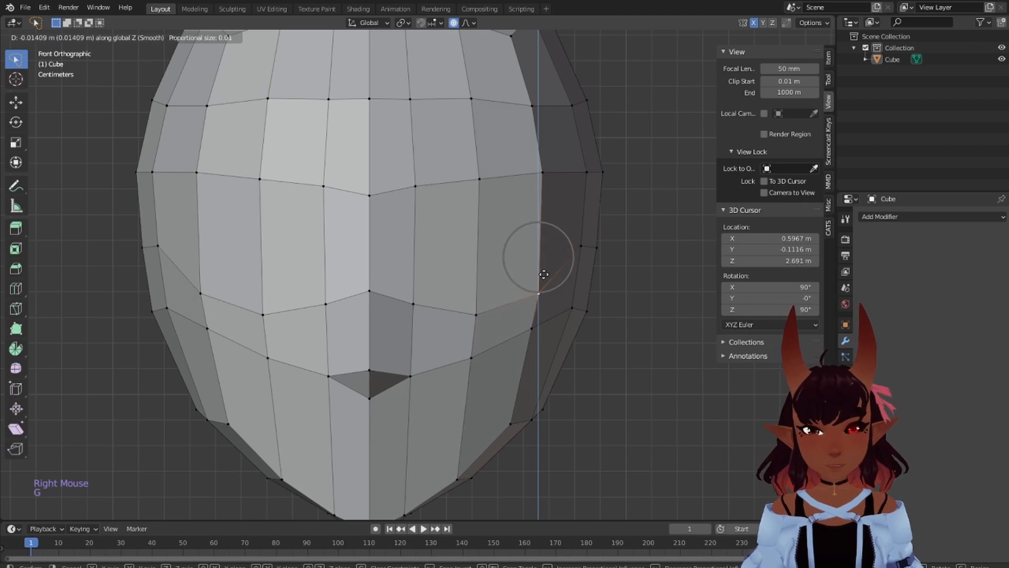
click(543, 274)
Raise the first and second vertices from the centre line on the brow loop to shape the upper eye line
right_click(419, 183)
key(g)
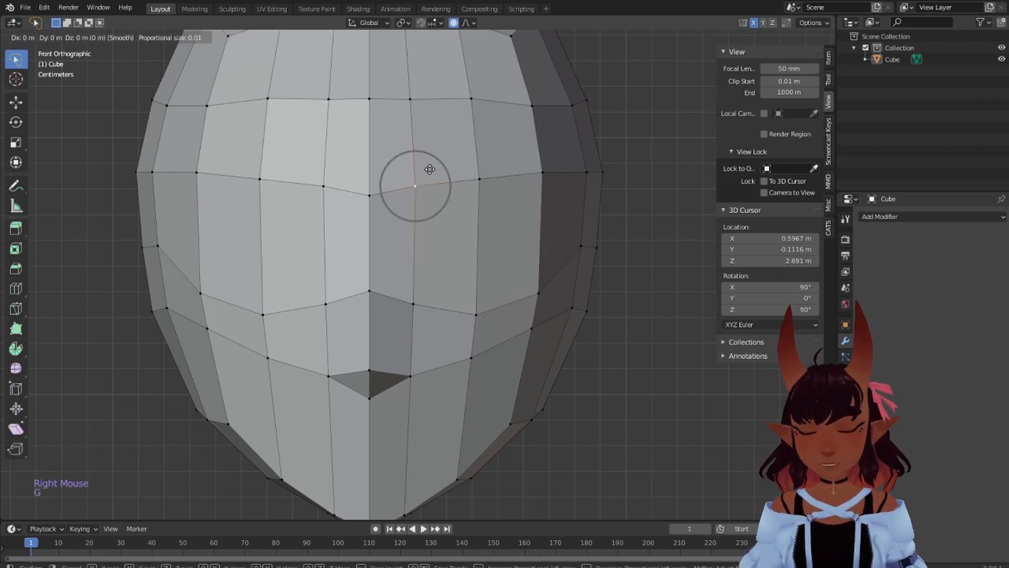
click(429, 155)
right_click(478, 175)
key(g)
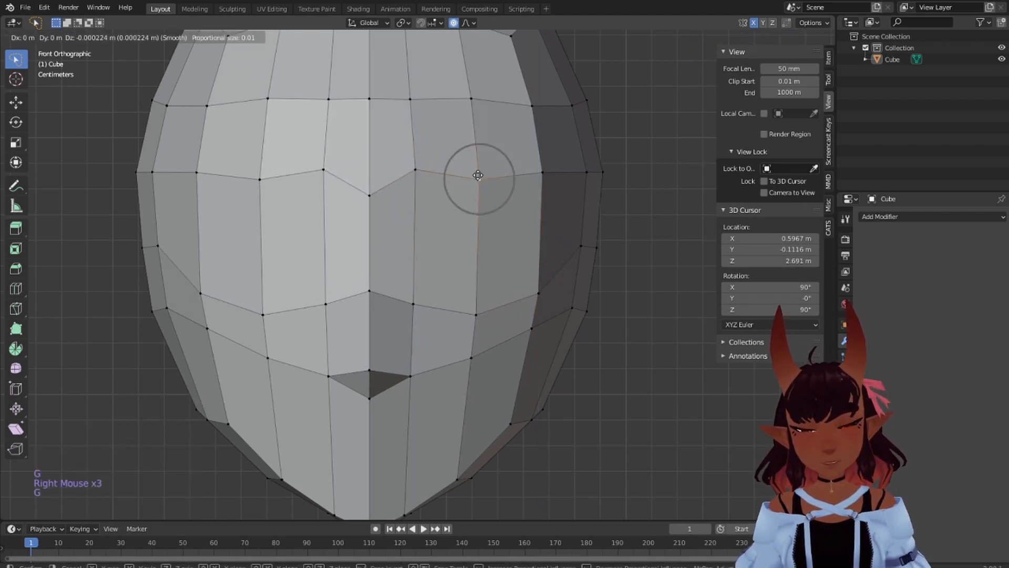
click(488, 150)
Raise the third vertex from the centre line on the brow loop about 0.0096 m along Z
right_click(542, 171)
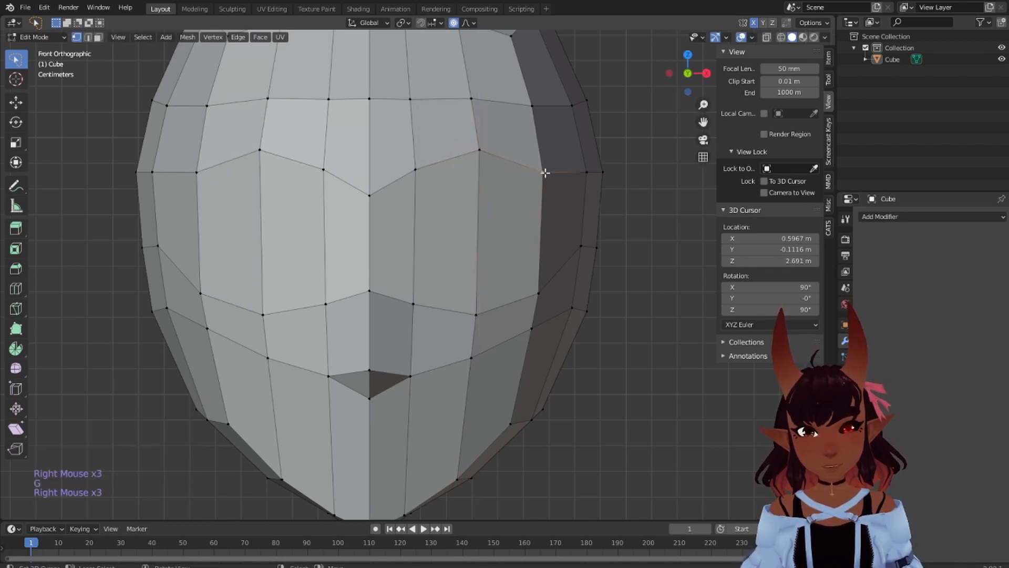
key(g)
key(z)
click(543, 148)
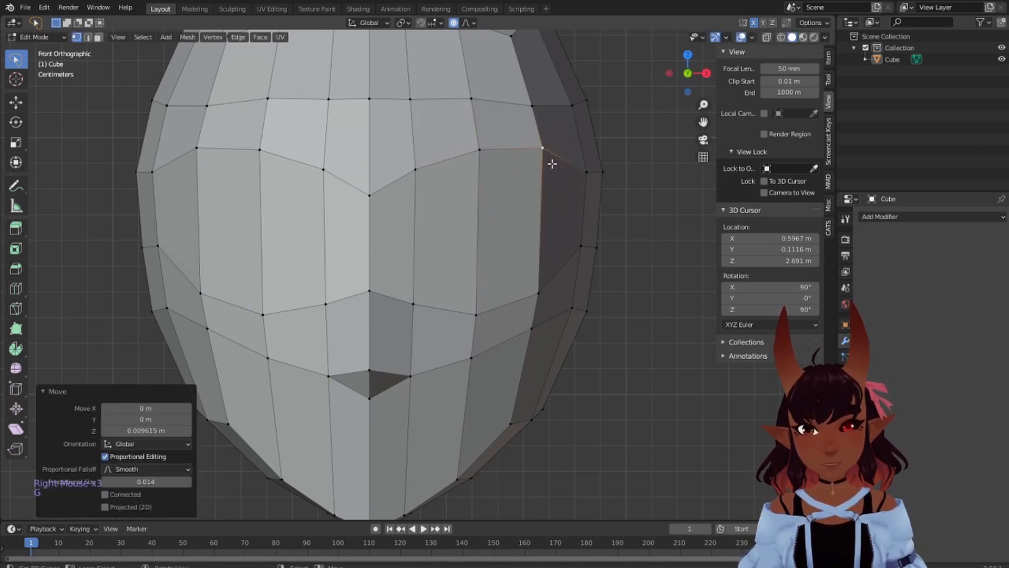
Lower the fourth vertex of the nose-bridge loop, at the side of the face, about 0.0107 m along Z
scroll(579, 234, down, 4)
scroll(572, 254, up, 3)
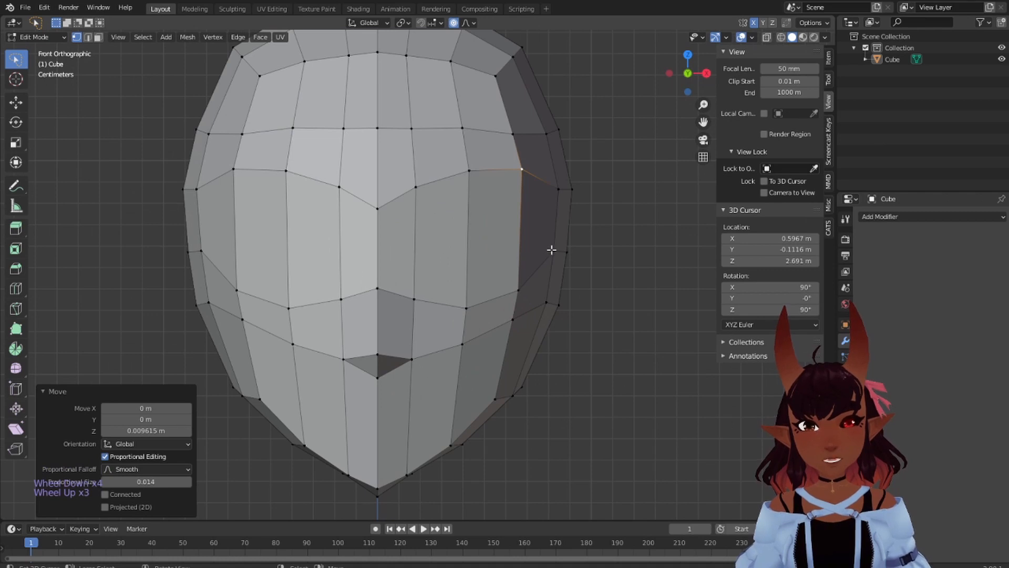
right_click(554, 249)
key(g)
key(z)
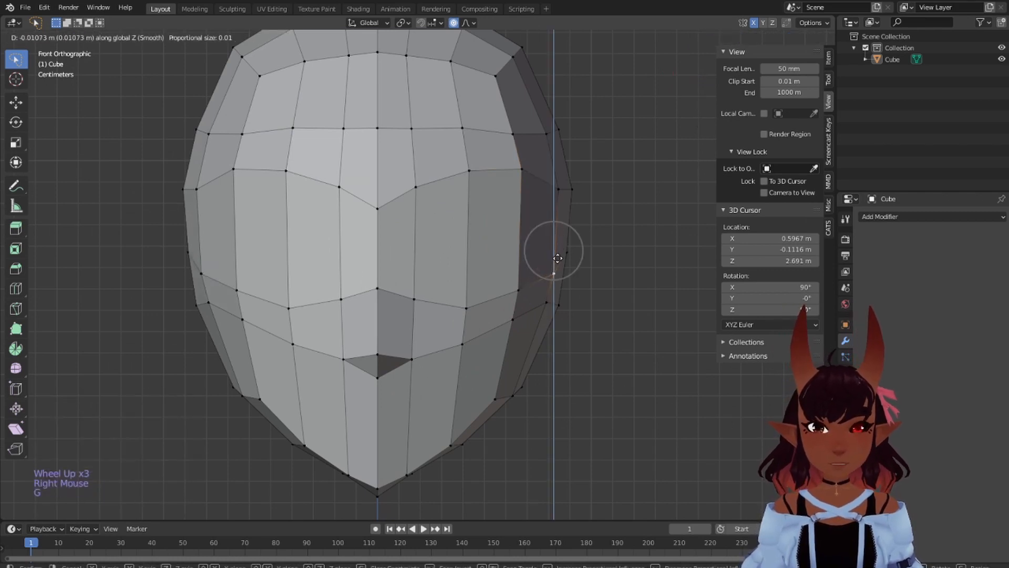
click(557, 256)
Raise the fourth vertex of the brow loop, at the side of the face, about 0.0043 m along Z and clear the selection
right_click(558, 190)
key(g)
key(z)
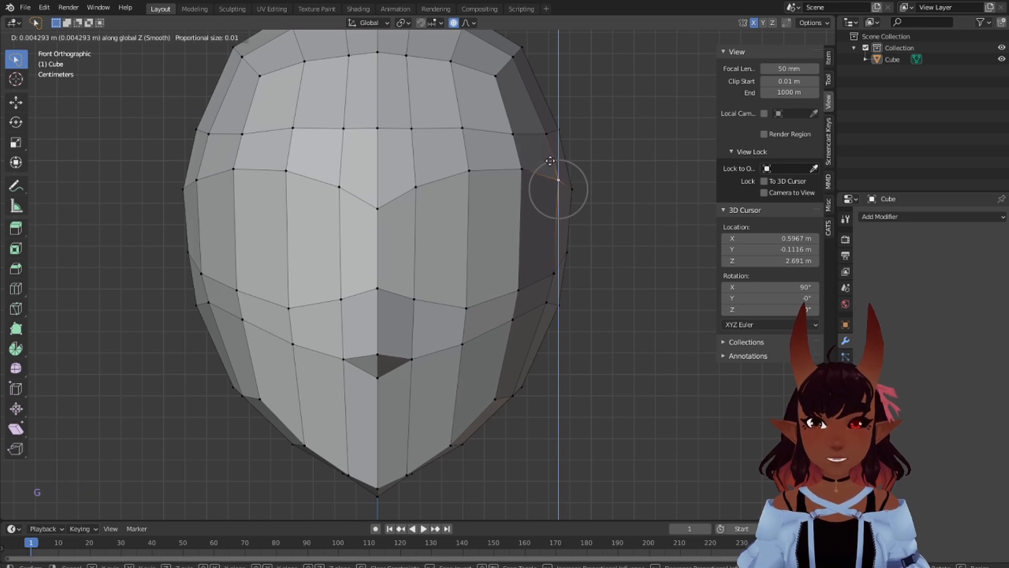
click(549, 160)
scroll(500, 336, down, 2)
scroll(500, 347, up, 2)
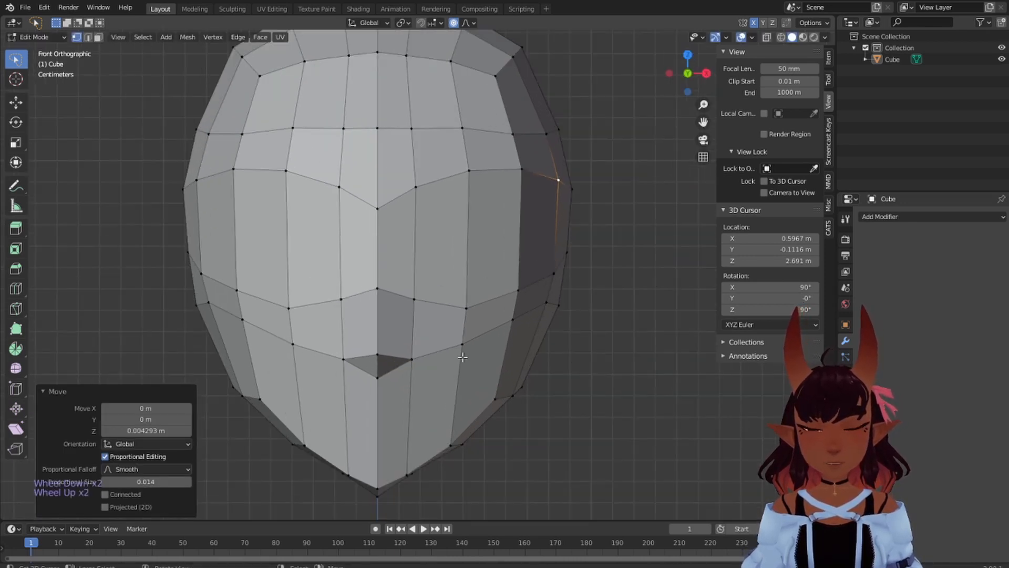
shift+middle_drag(463, 354, 479, 284)
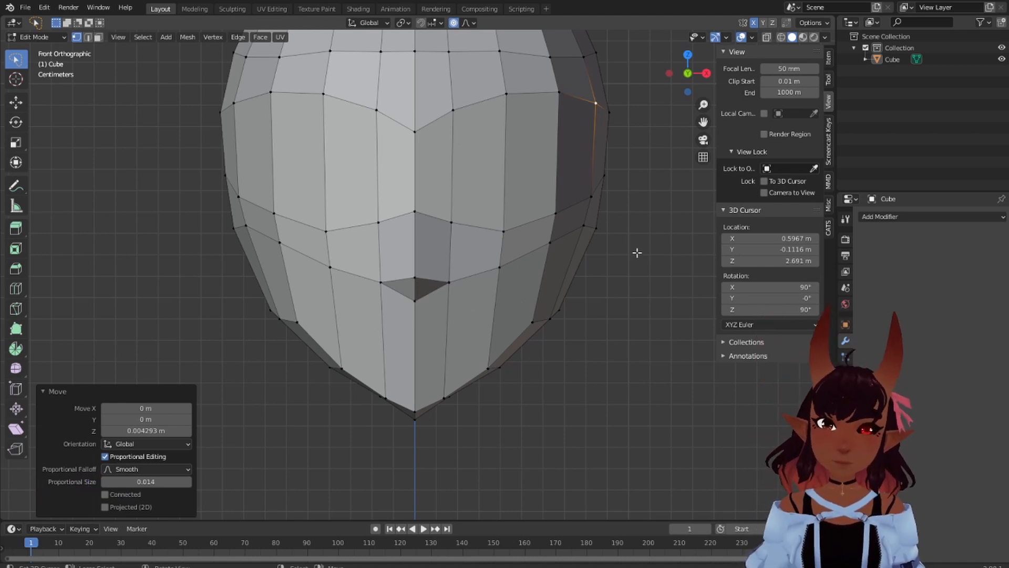
key(a)
key(a)
key(a)
In the right side view, lower the third vertex of the nose-bridge loop, at the outer eye, about 0.0026 m along Z
scroll(551, 276, down, 4)
scroll(551, 276, up, 3)
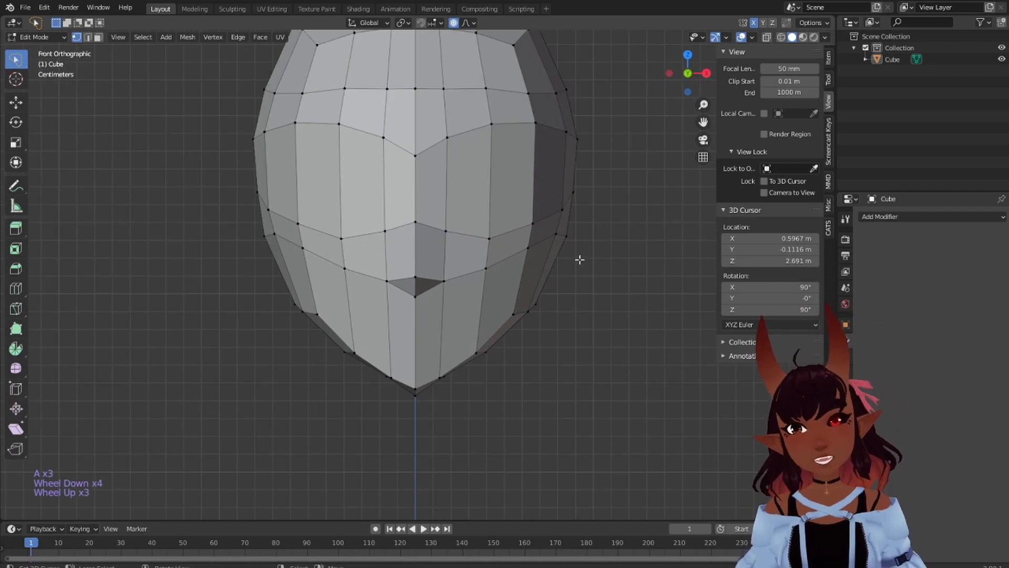
middle_drag(581, 261, 478, 279)
key(KP_3)
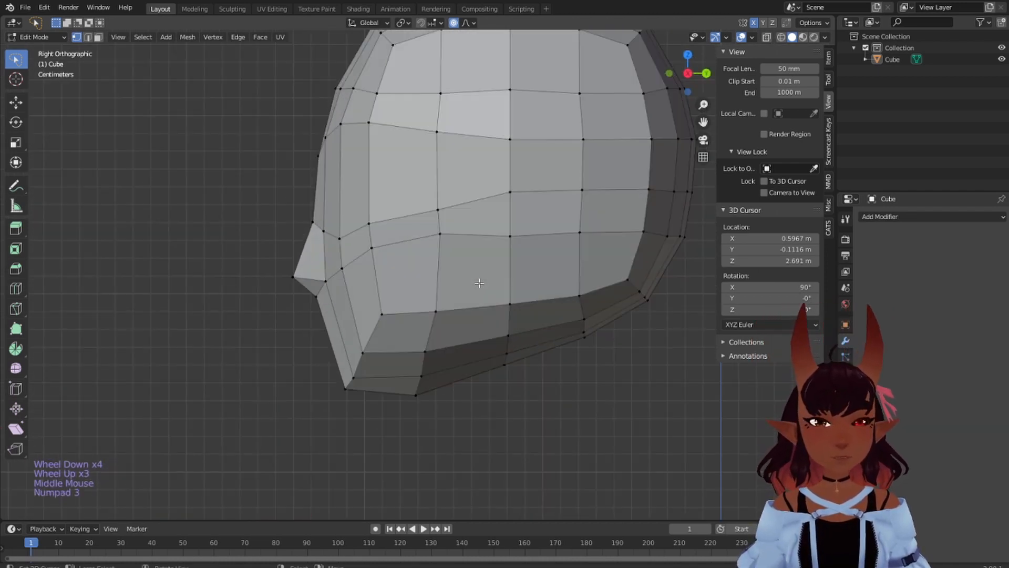
scroll(473, 279, down, 3)
scroll(473, 279, up, 3)
shift+middle_drag(469, 220, 420, 217)
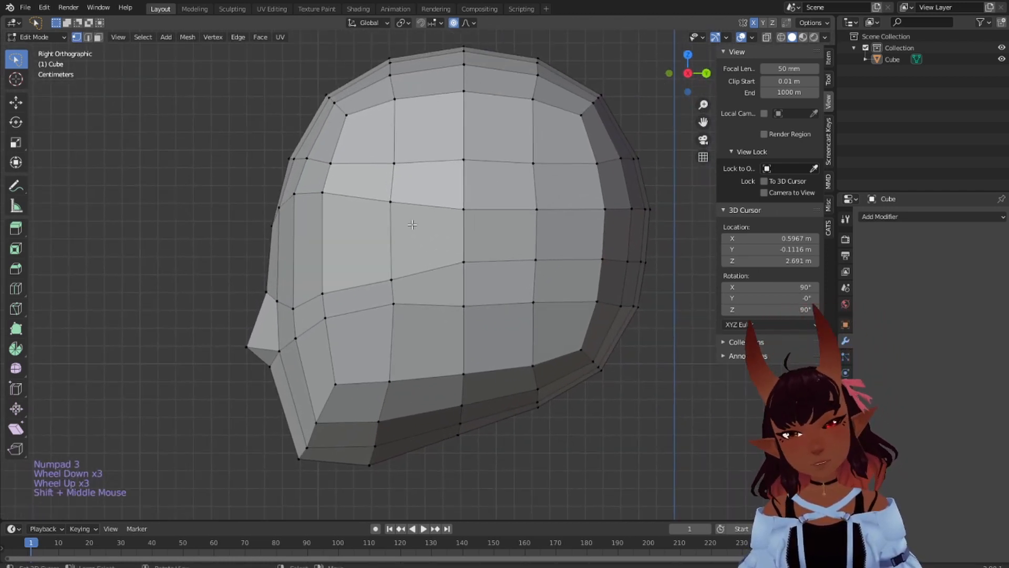
right_click(321, 296)
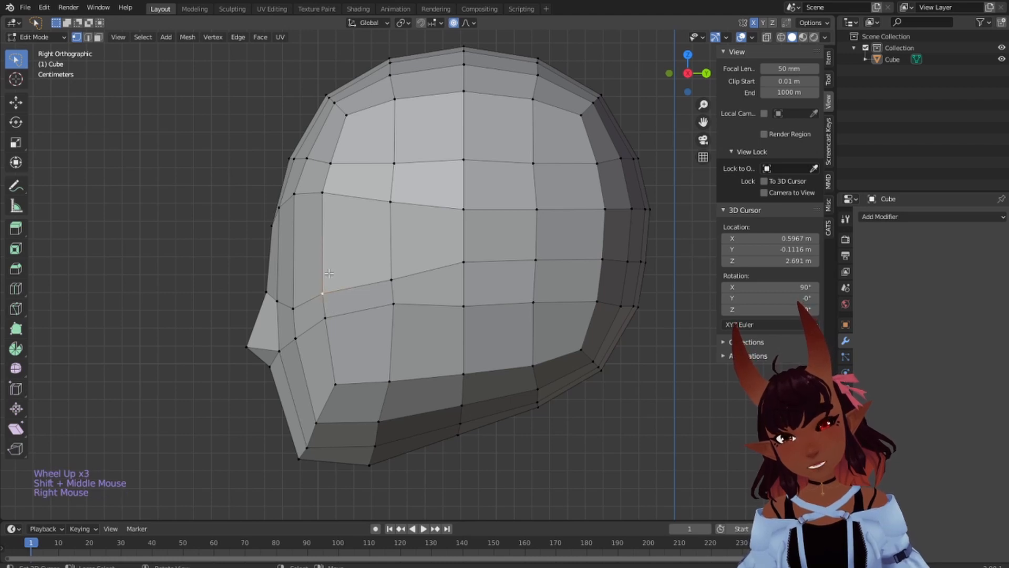
key(g)
key(z)
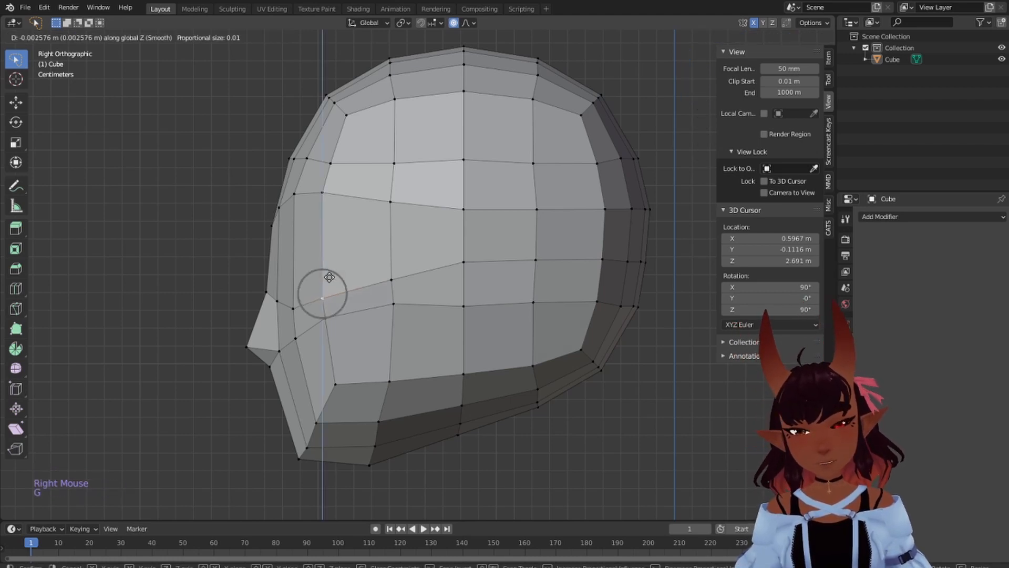
click(330, 277)
Lower the next vertex back on the nose-bridge loop about 0.0016 m along Z
right_click(392, 280)
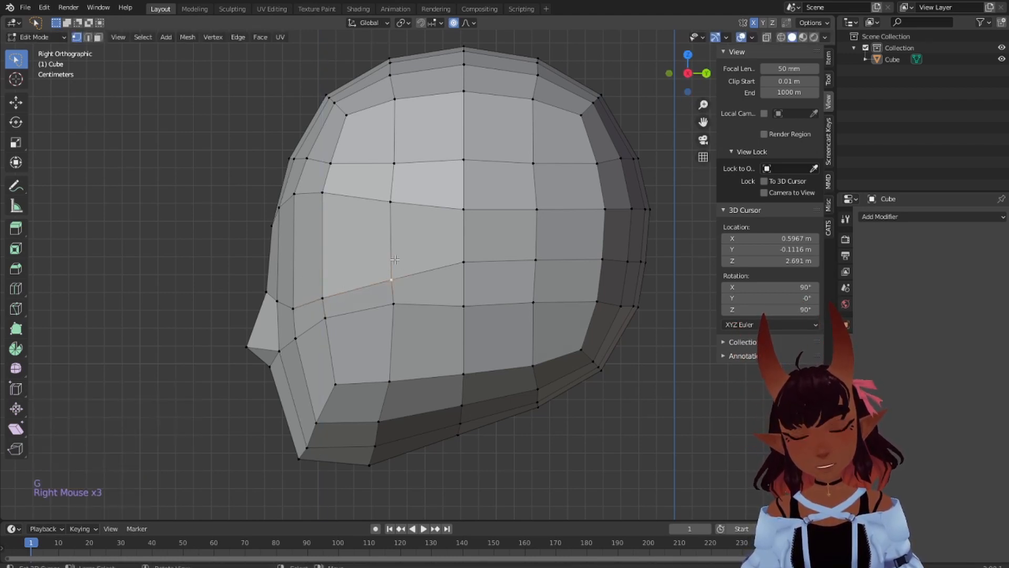
key(g)
key(z)
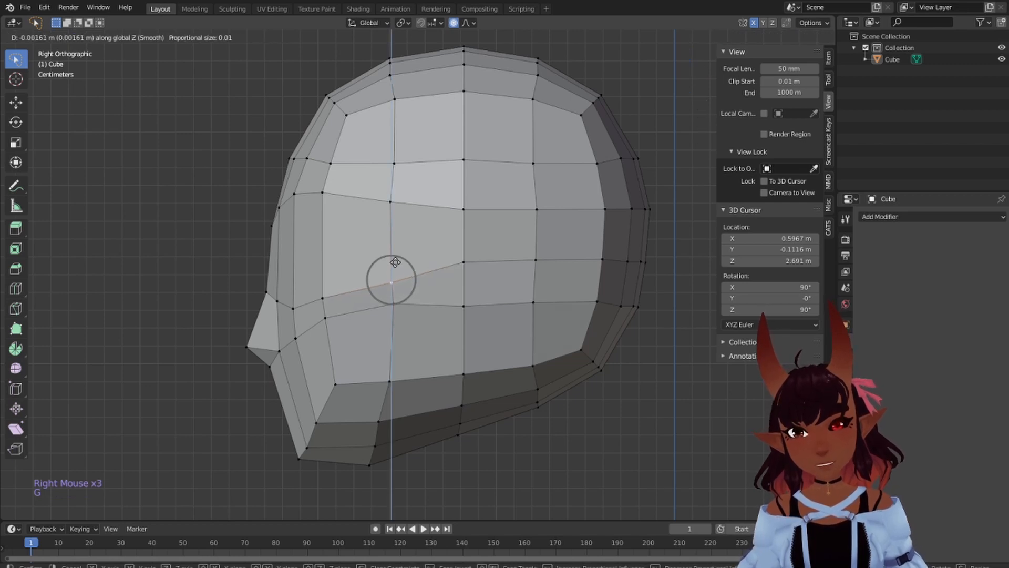
click(395, 263)
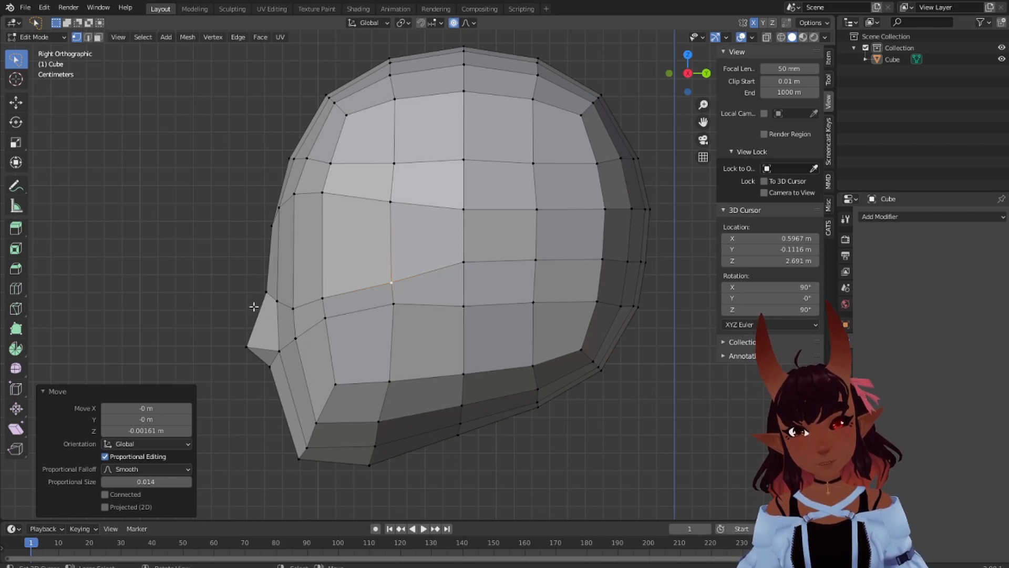
Lower the brow-loop vertex directly above it, at the temple, about 0.0048 m along Z
right_click(395, 196)
right_click(396, 196)
right_click(396, 196)
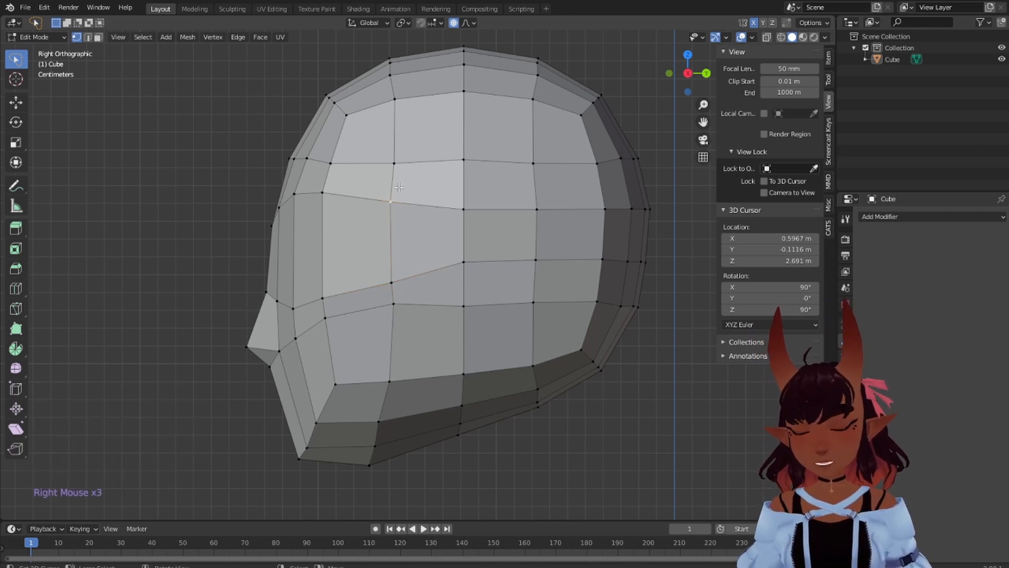
key(g)
key(z)
click(397, 195)
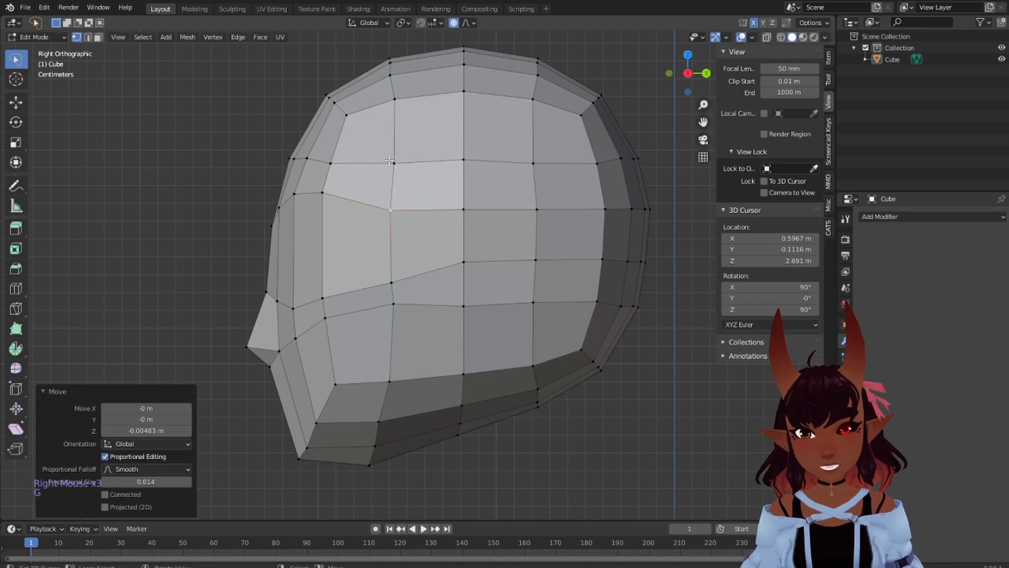
Raise the two side vertices of the forehead loop above the brow, the front one about 0.0029 m and the rear one about 0.001 m along Z
right_click(330, 155)
key(g)
key(z)
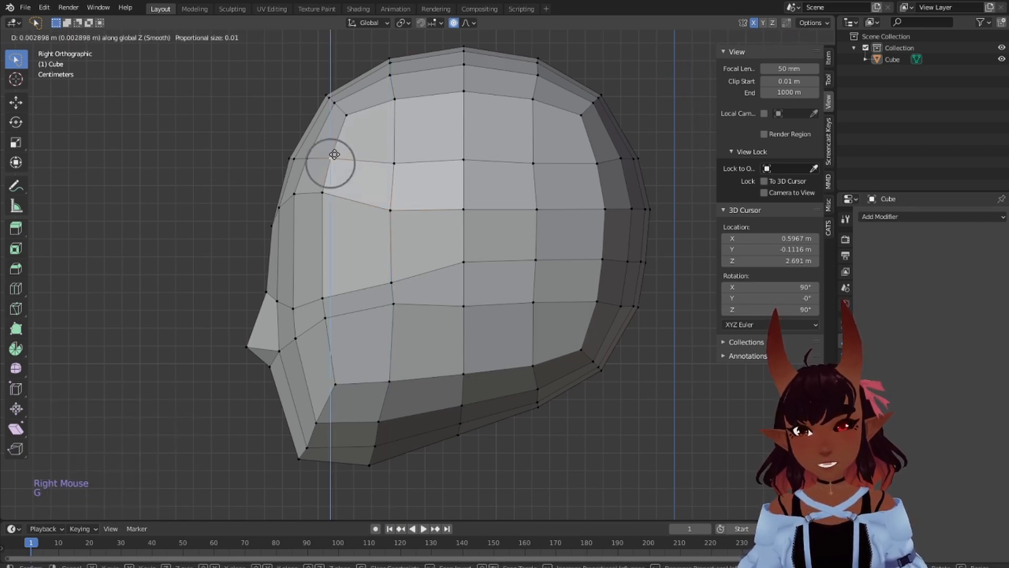
click(335, 155)
right_click(392, 158)
key(g)
key(z)
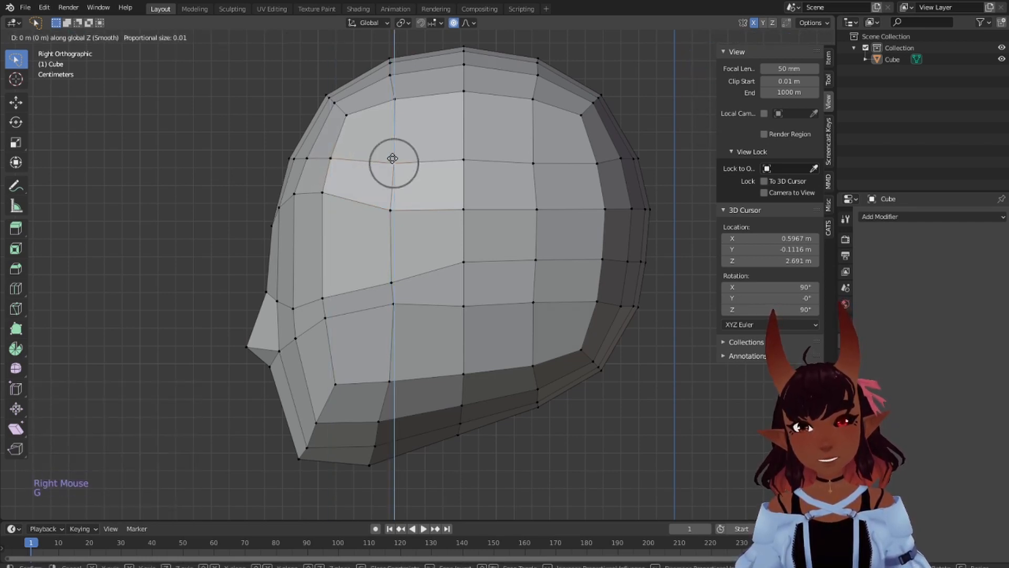
click(393, 161)
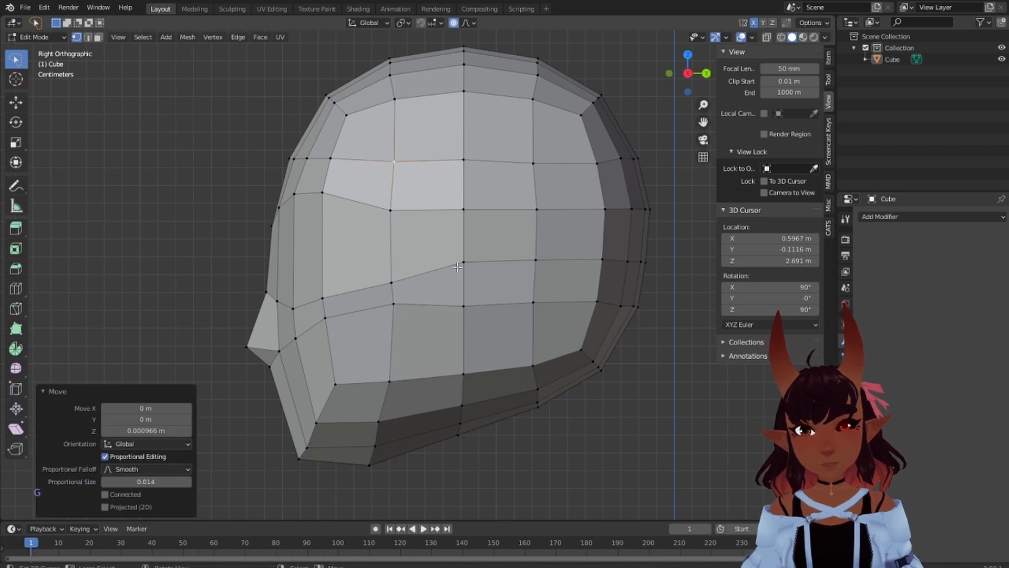
Lower the two cheek vertices on the nose-tip loop, the front one about 0.0074 m and the rear one about 0.0061 m along Z
right_click(324, 321)
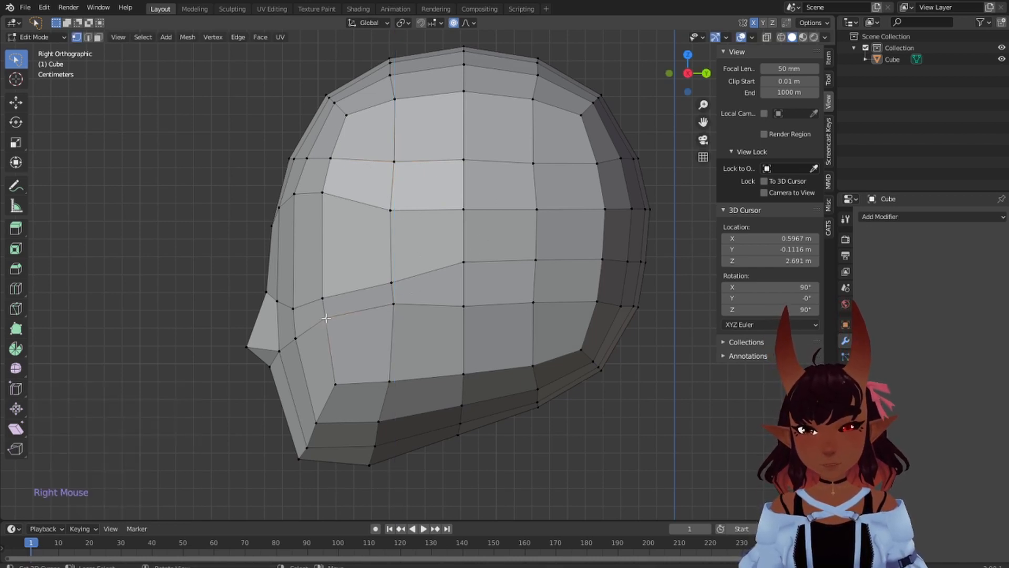
key(g)
key(z)
click(332, 327)
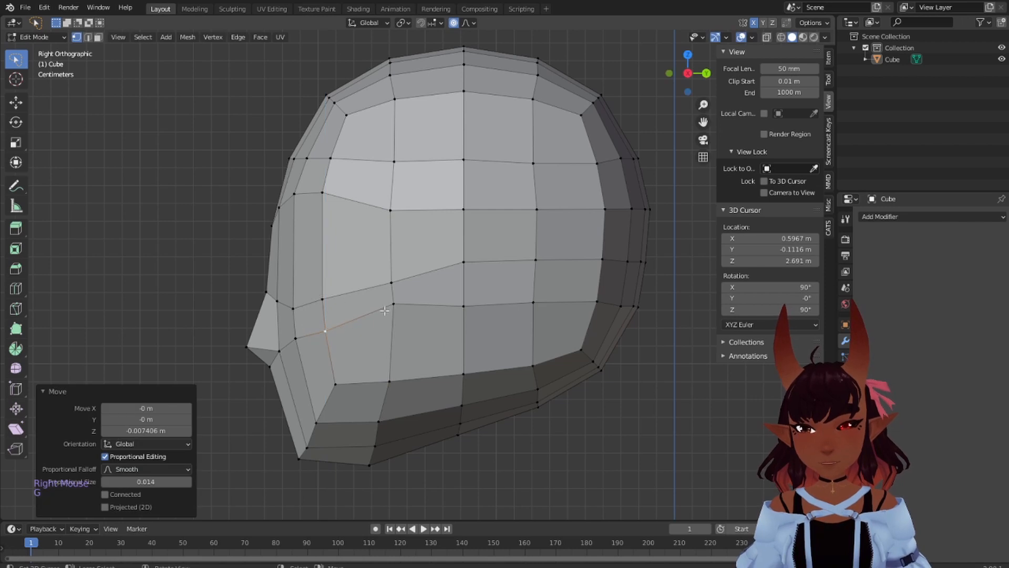
right_click(392, 309)
key(g)
key(z)
right_click(392, 318)
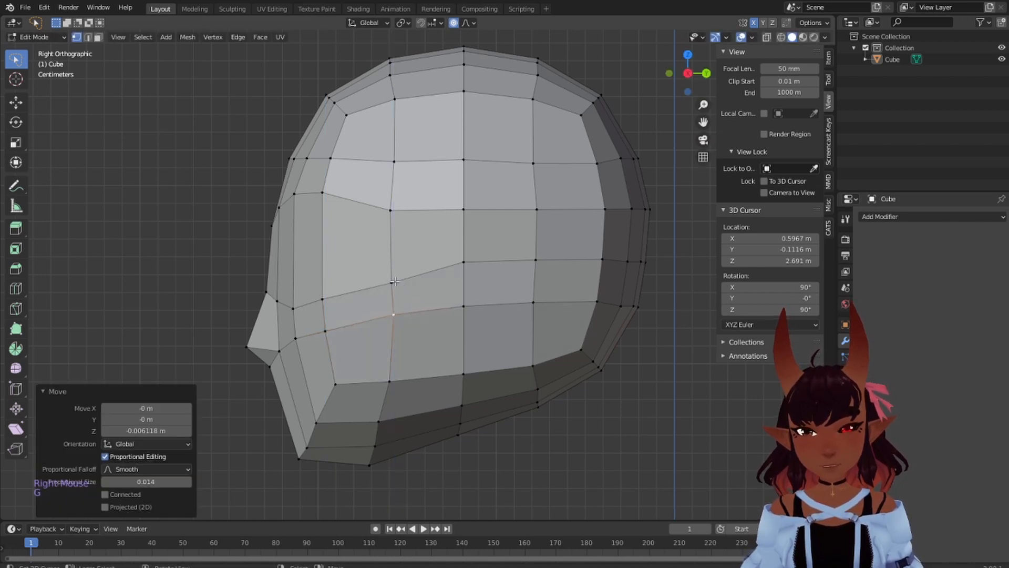
Raise the nose-bridge-loop vertex below the temple about 0.0061 m along Z to even out the side loop
right_click(395, 280)
right_click(394, 280)
key(g)
key(z)
click(394, 277)
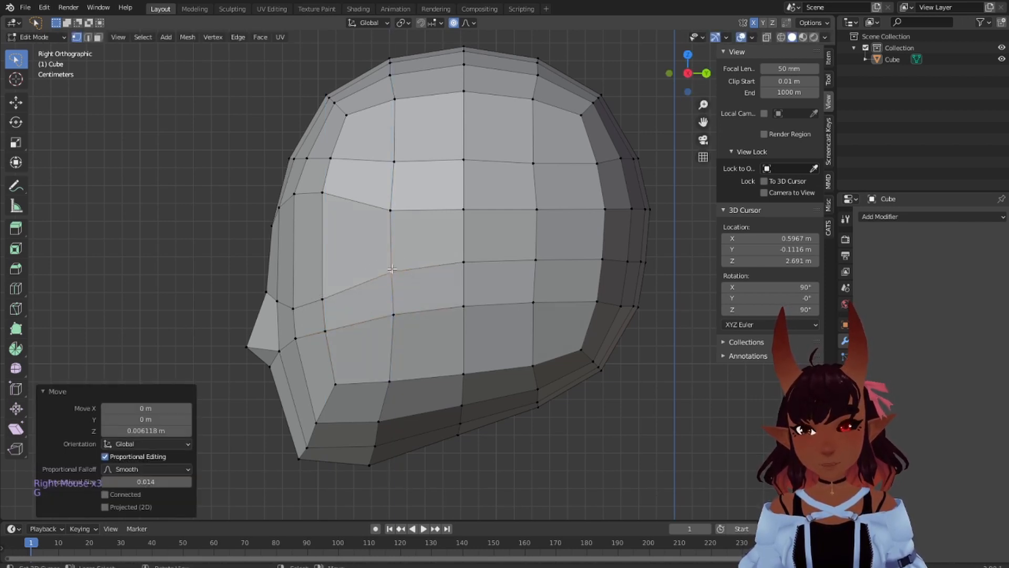
Return to the front view, clear the selection and check the face shape up close
scroll(279, 253, down, 3)
key(KP_1)
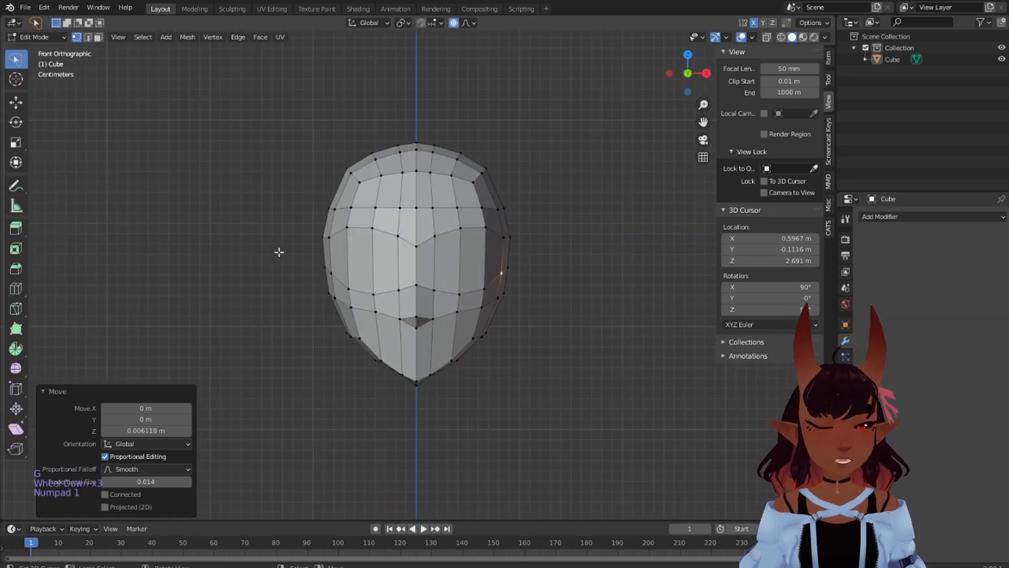
click(575, 232)
key(a)
key(a)
key(a)
scroll(581, 270, up, 4)
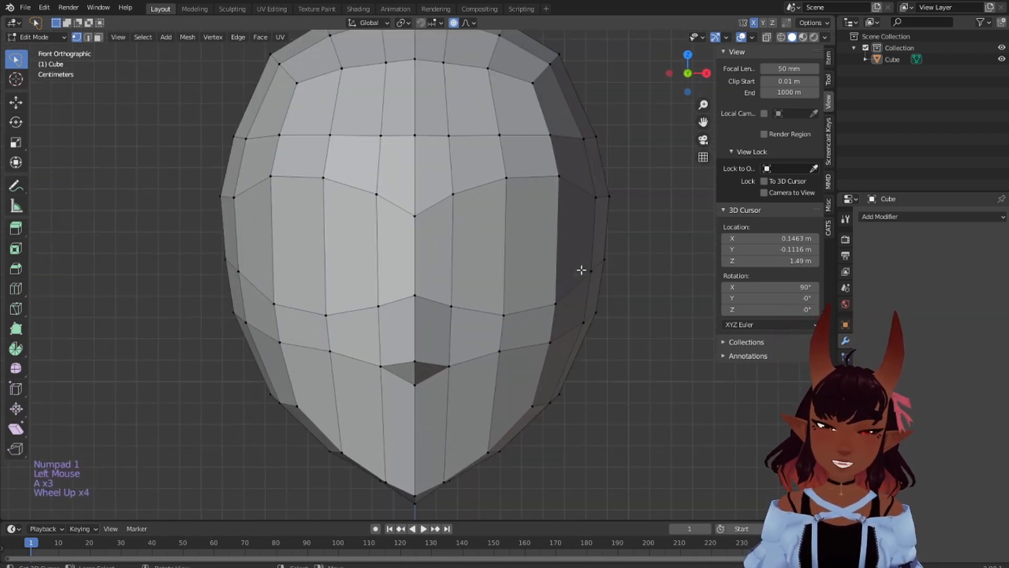
In the right side view, select the vertical edge loop through the middle of the head and start moving it
scroll(581, 270, down, 2)
middle_drag(604, 268, 508, 293)
key(KP_3)
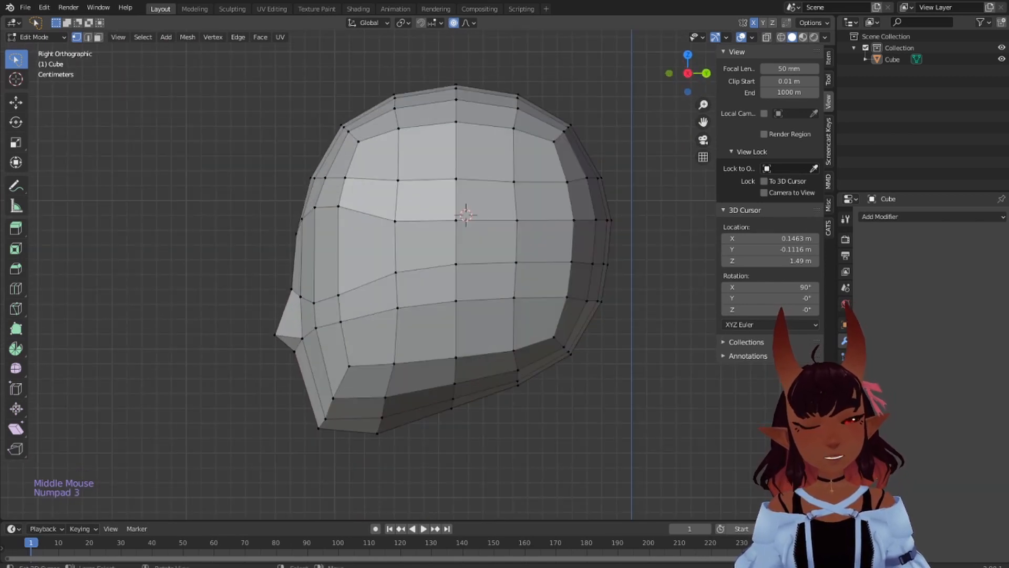
alt+right_click(457, 200)
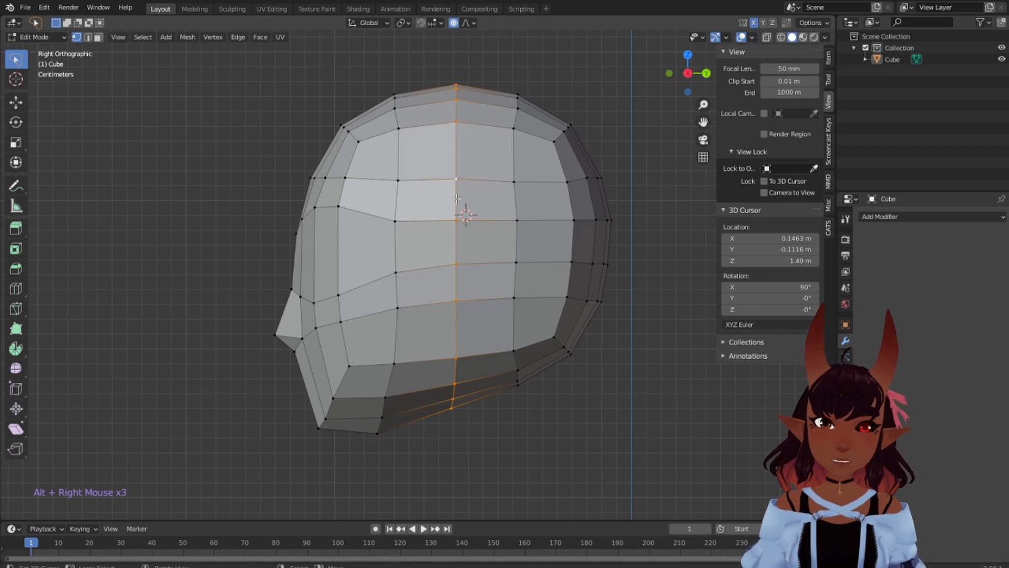
key(g)
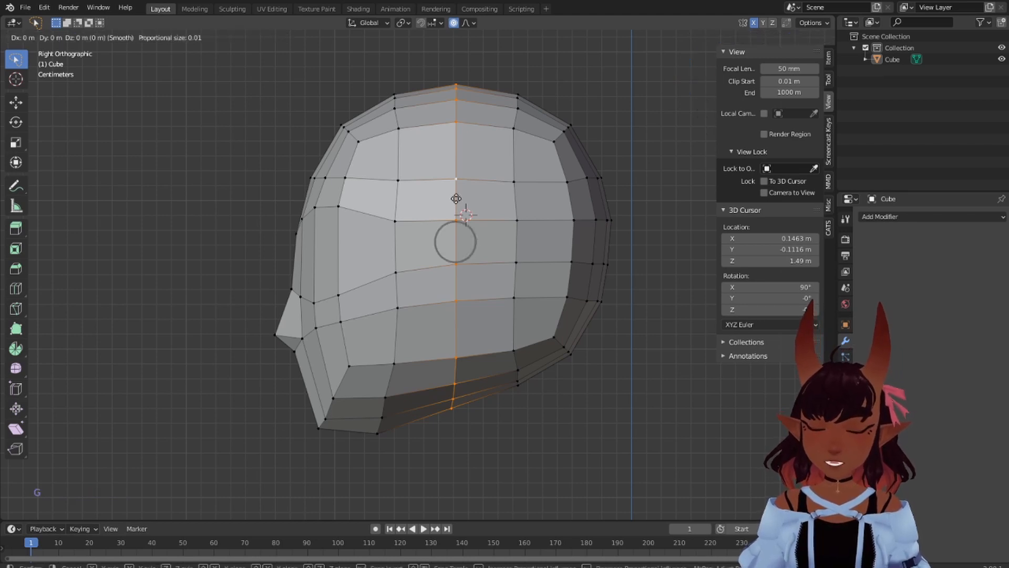
Move the selected vertical edge loop about 0.0097 m along Y and cut a new centred edge loop in front of it
key(y)
click(471, 197)
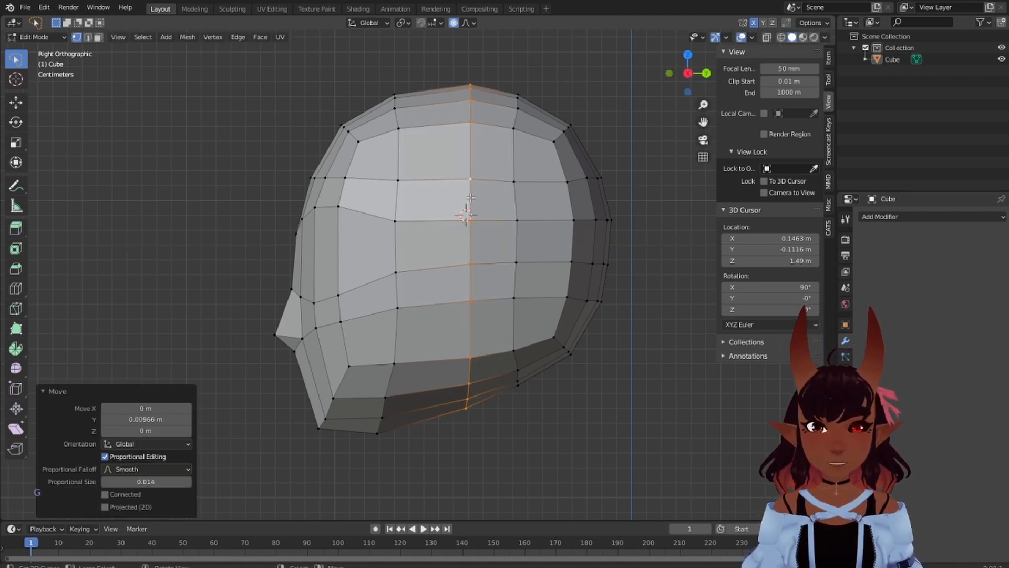
key(ctrl+r)
click(440, 200)
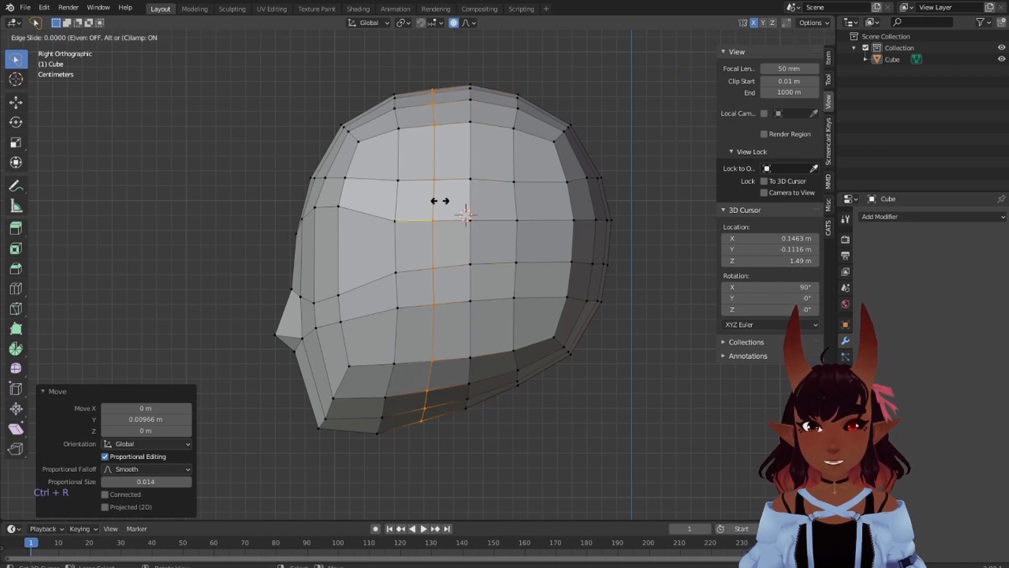
right_click(440, 201)
Scale the new vertical edge loop up to about 1.02 to round out the head, and clear the selection
alt+right_click(436, 165)
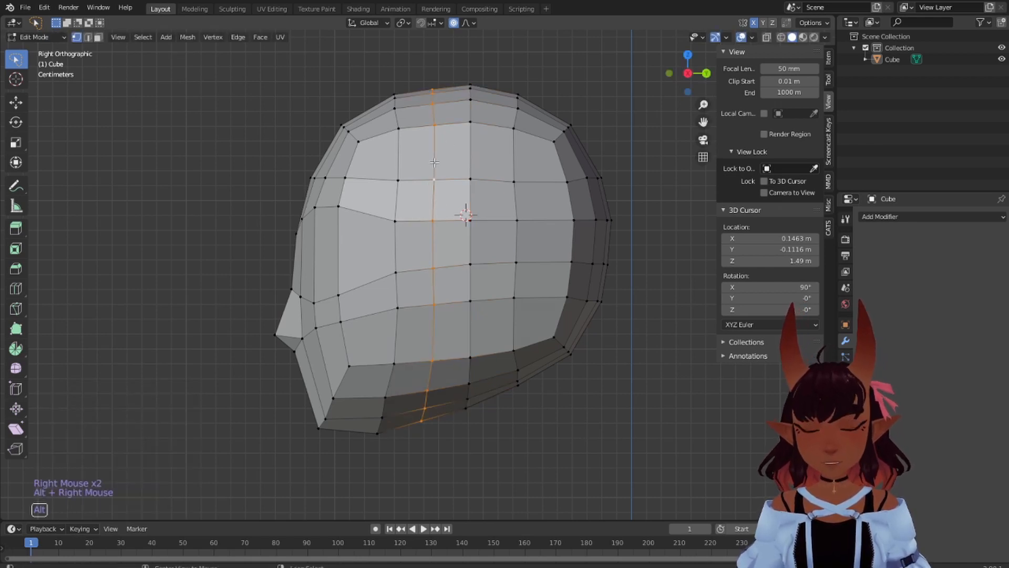
key(s)
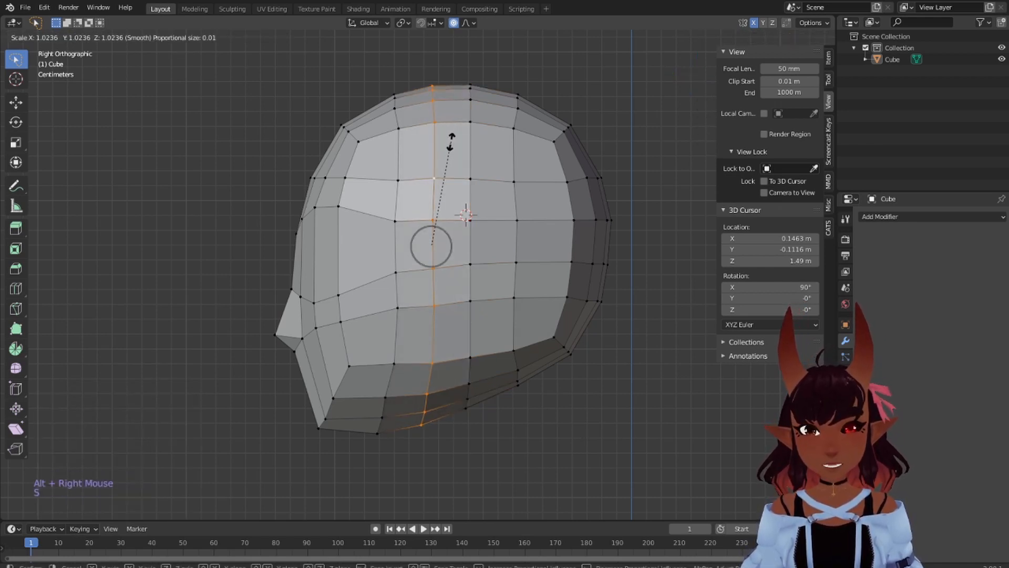
key(a)
key(a)
key(a)
Examine the head's shape and edge layout from the side and the front
scroll(505, 218, up, 3)
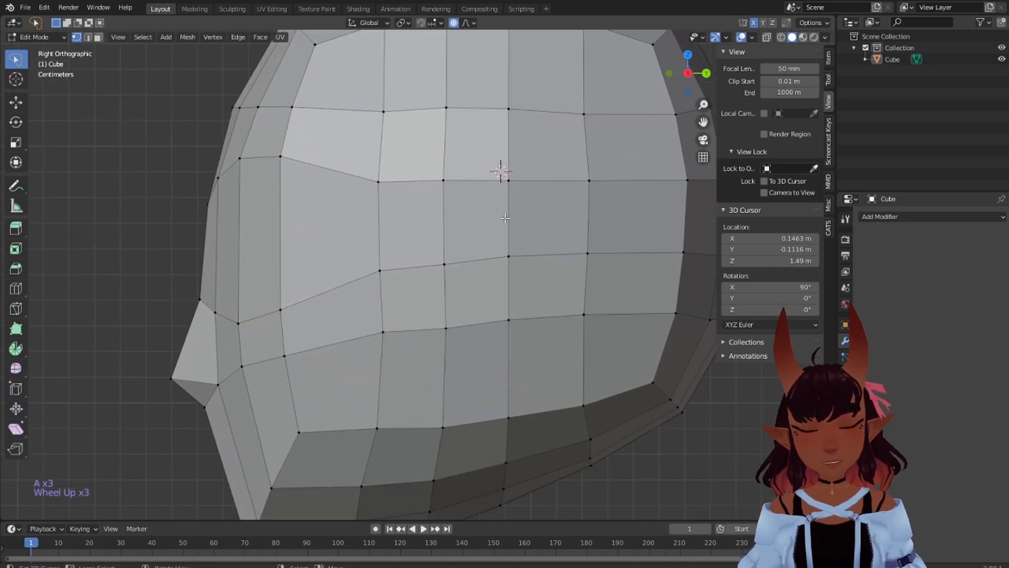
scroll(505, 218, down, 3)
scroll(455, 282, up, 3)
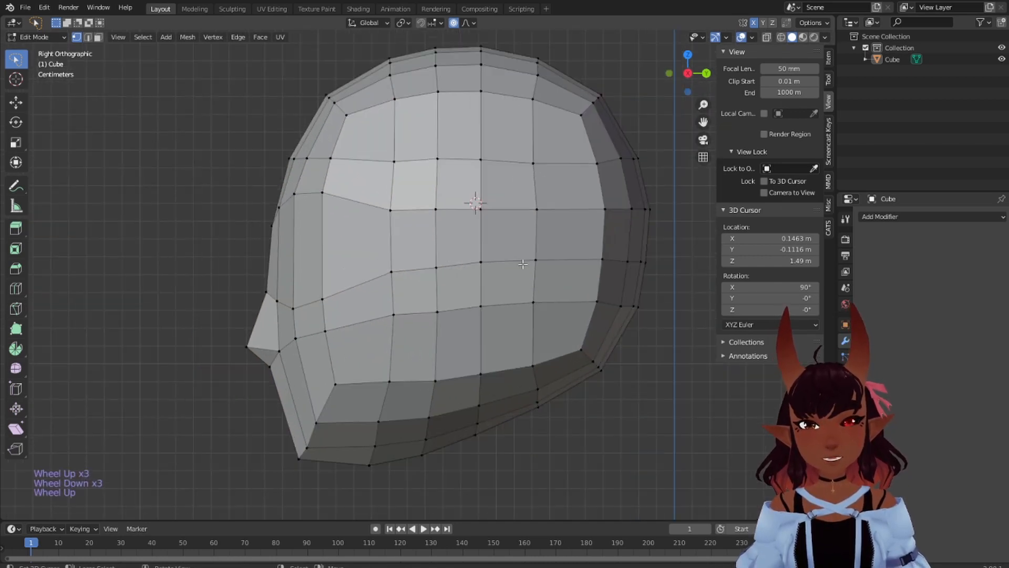
scroll(524, 273, down, 3)
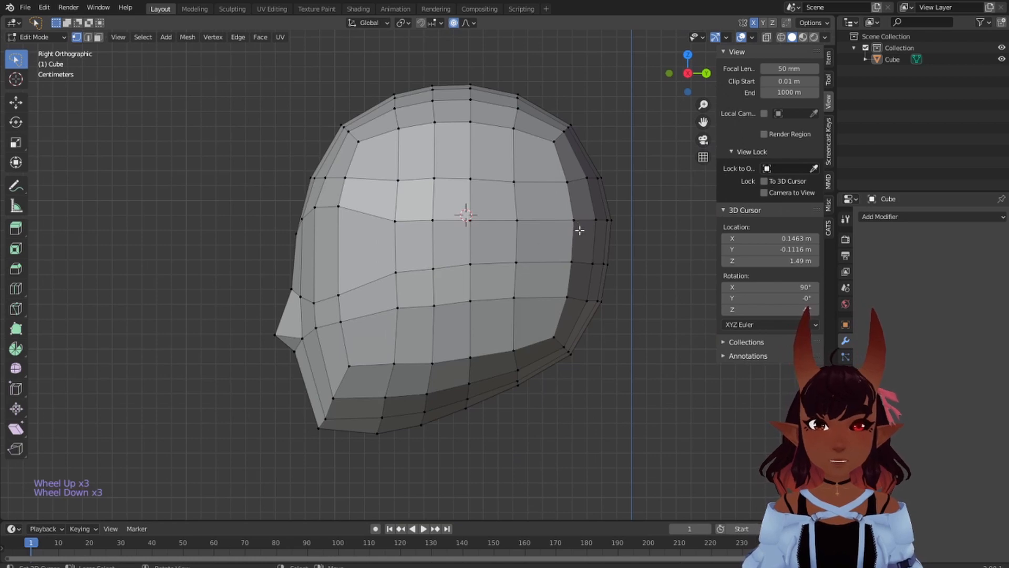
middle_drag(579, 231, 384, 267)
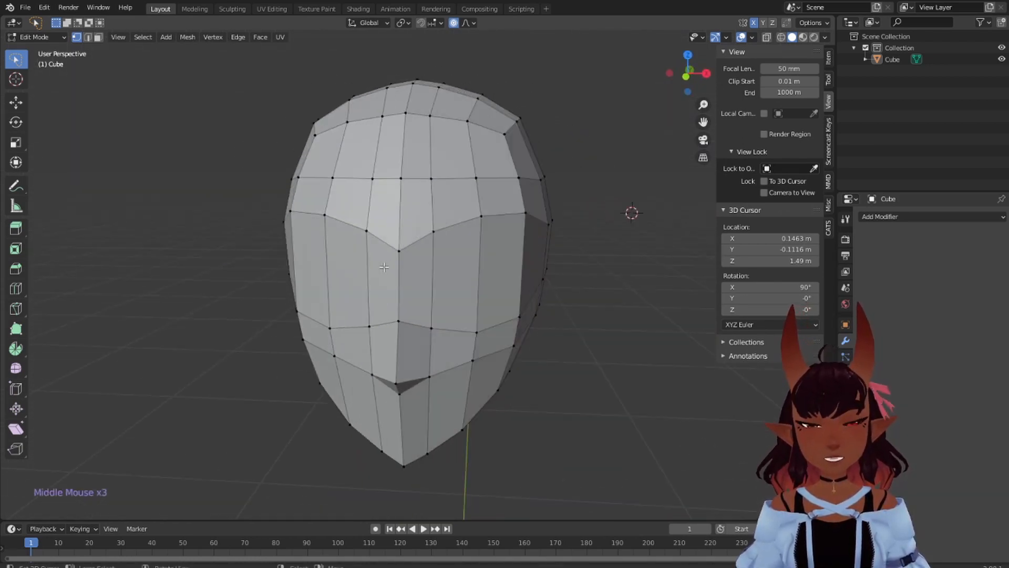
middle_drag(559, 241, 509, 254)
key(KP_3)
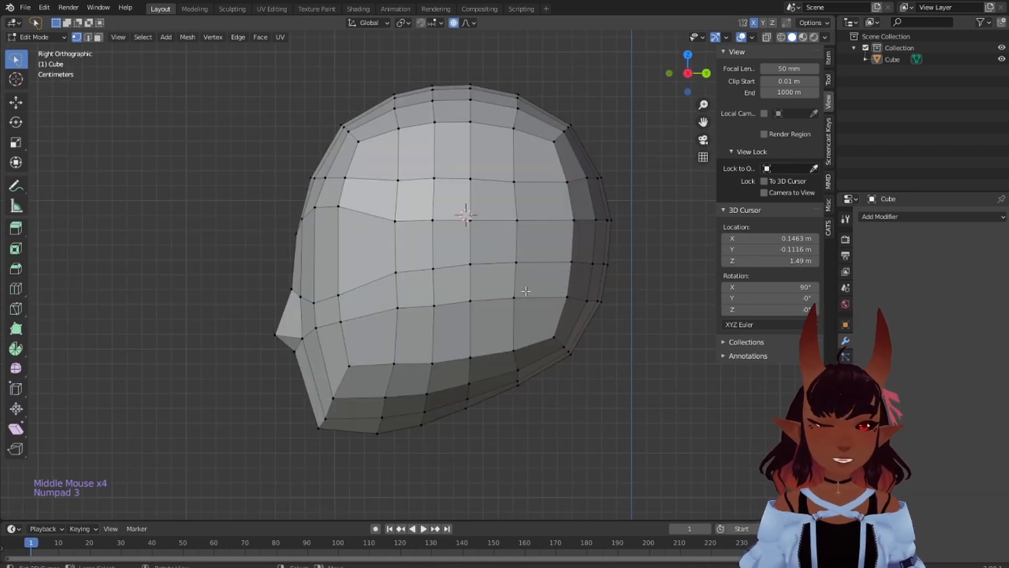
scroll(526, 291, up, 3)
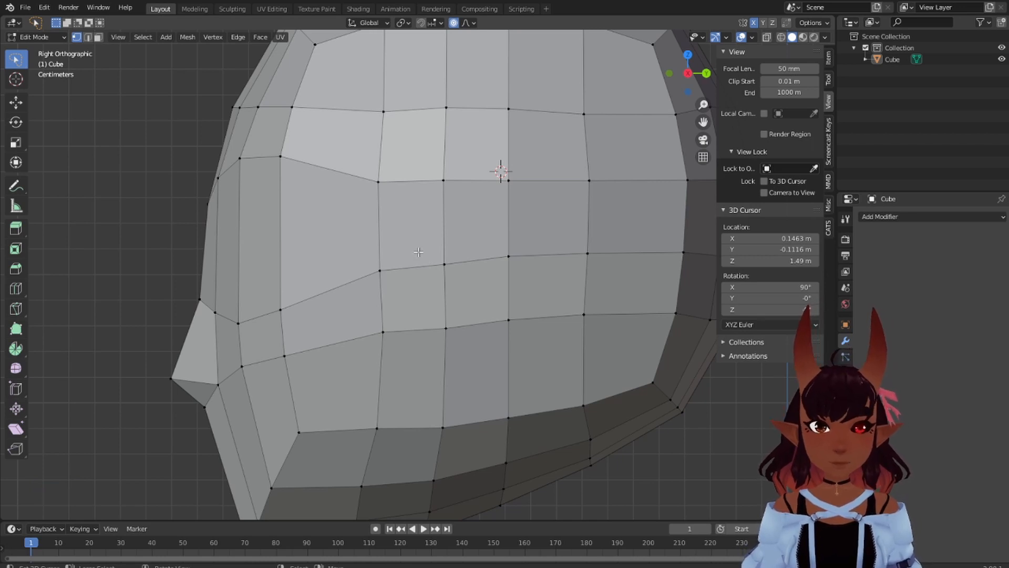
scroll(419, 253, down, 3)
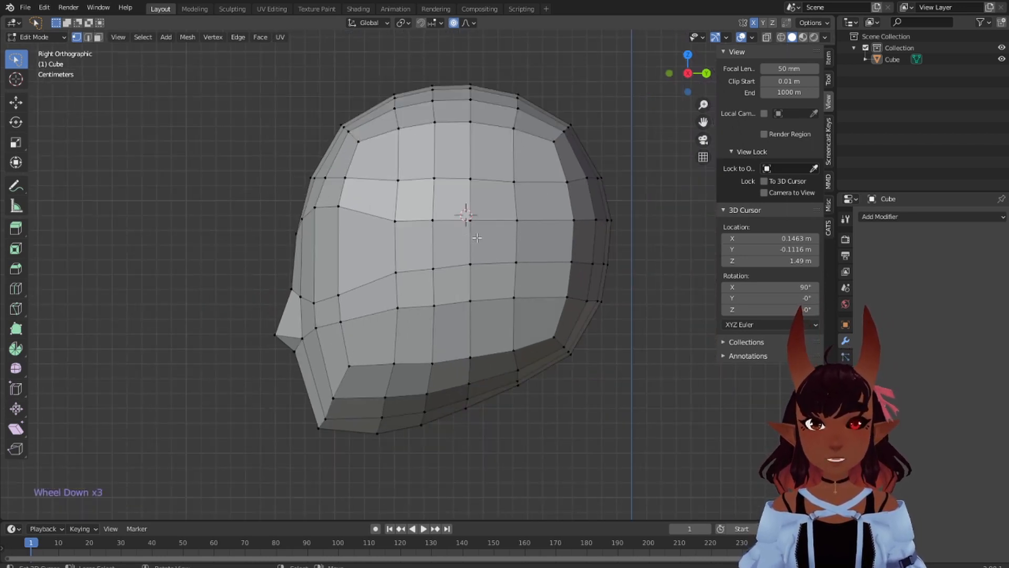
Switch to face selection and select two vertically adjacent faces at the middle of the head's side for the ear
scroll(489, 242, up, 2)
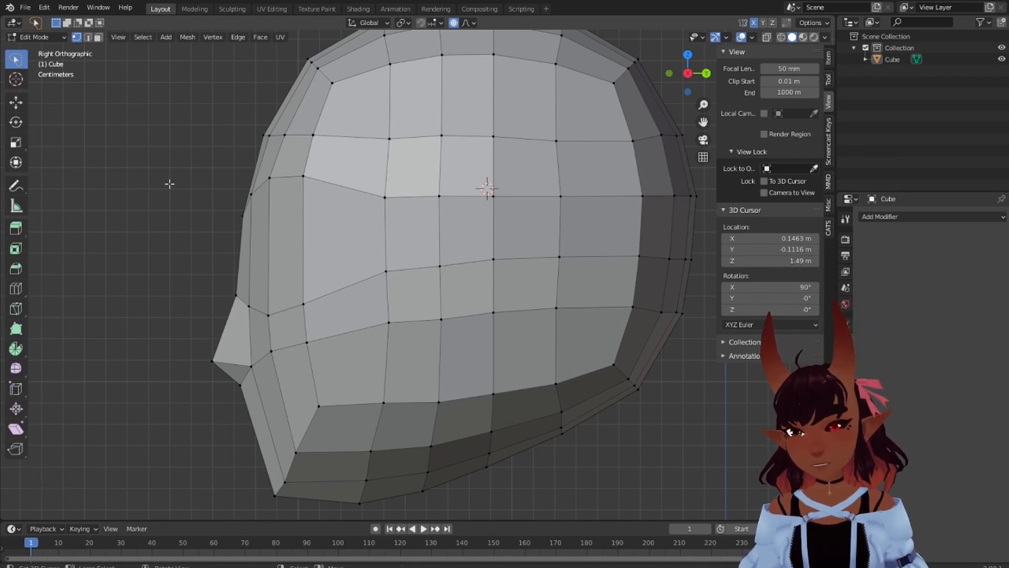
click(98, 38)
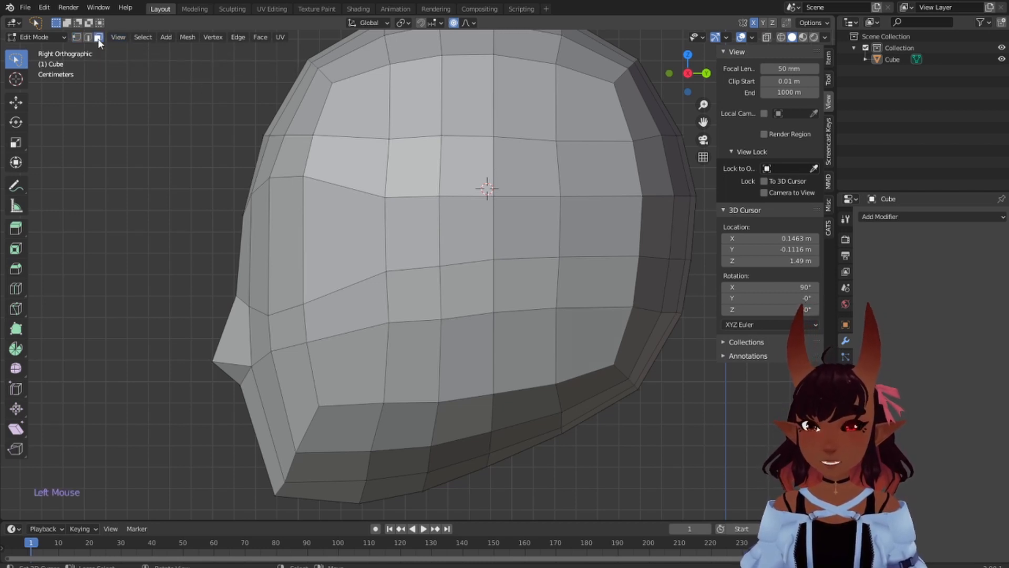
right_click(463, 272)
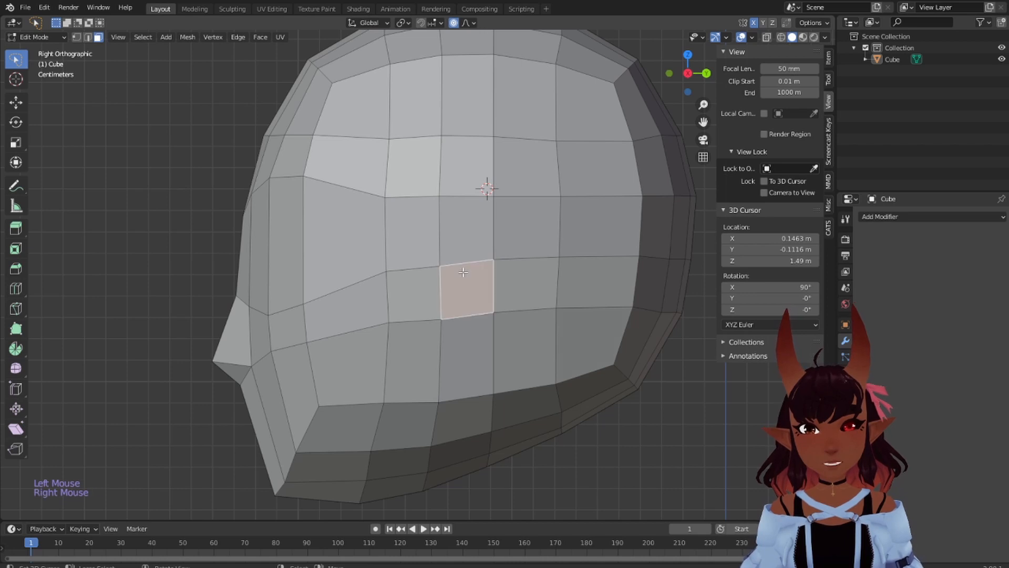
shift+right_click(457, 240)
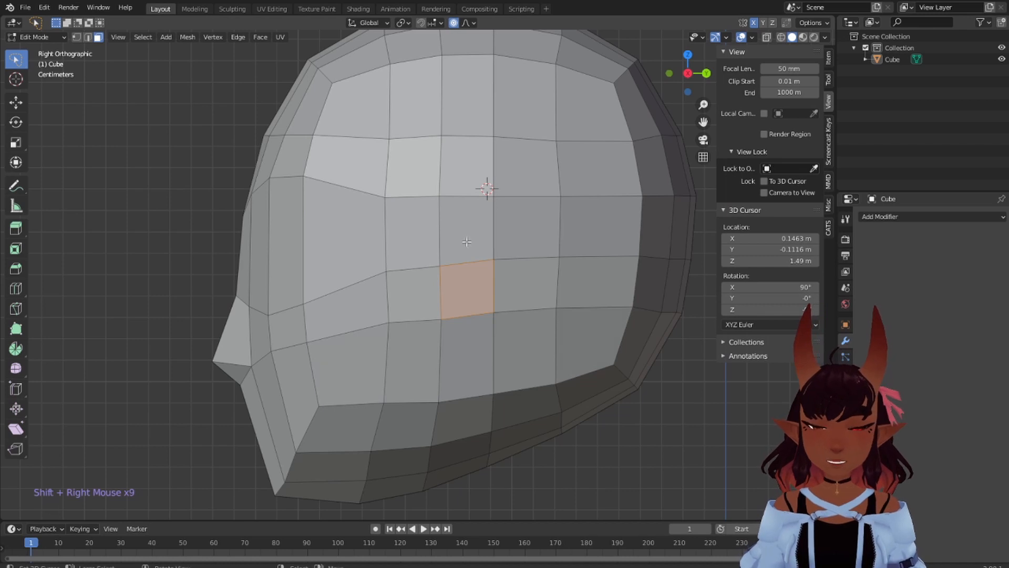
shift+right_click(471, 232)
shift+right_click(471, 232)
shift+right_click(471, 232)
shift+right_click(471, 233)
shift+right_click(471, 233)
shift+right_click(471, 232)
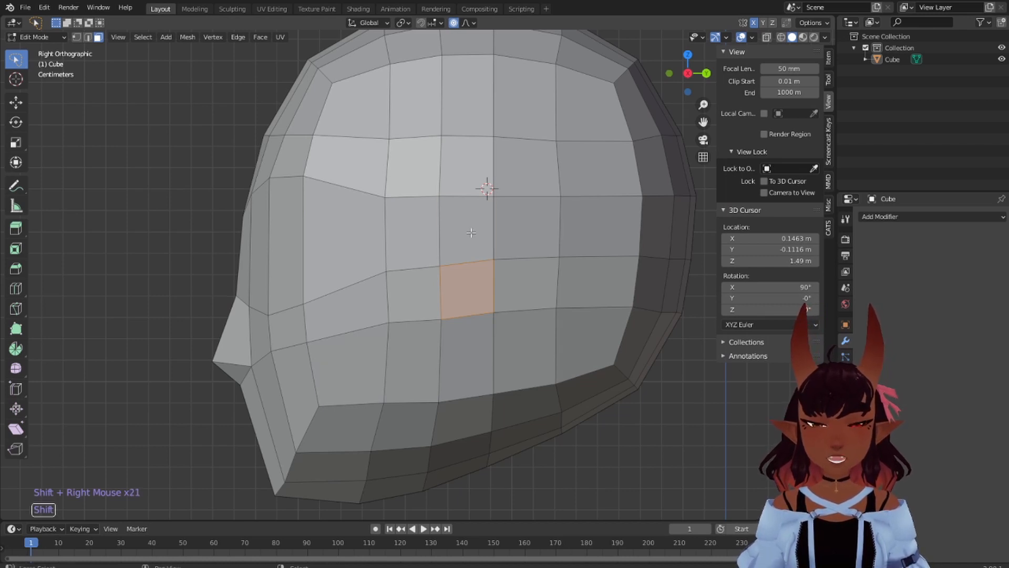
shift+right_click(472, 232)
shift+right_click(471, 233)
shift+right_click(471, 232)
shift+right_click(471, 233)
shift+right_click(471, 232)
shift+right_click(471, 232)
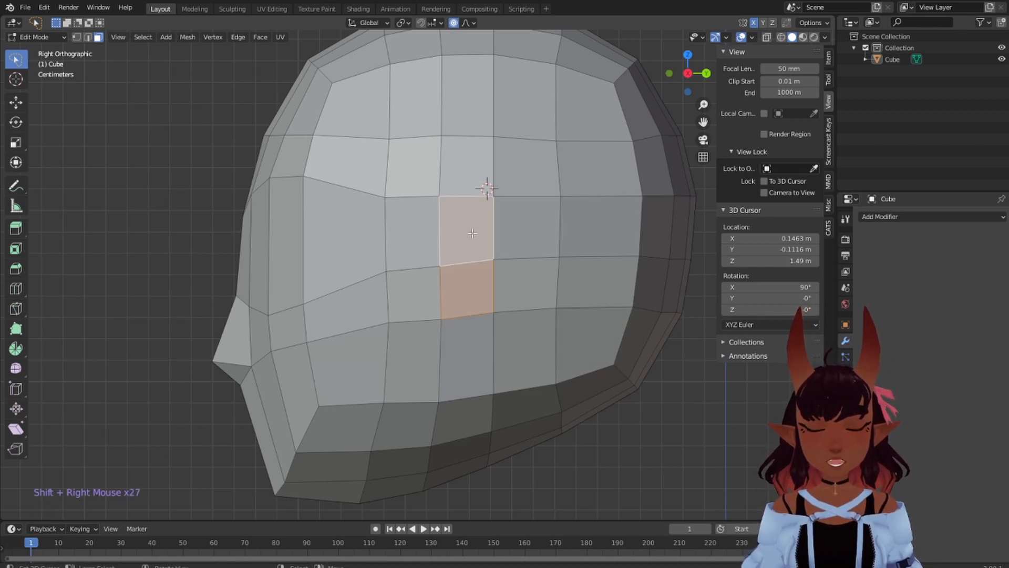
Extrude the two selected ear faces outward from the head by about 0.033 m in the front view
scroll(529, 282, down, 3)
scroll(354, 231, up, 2)
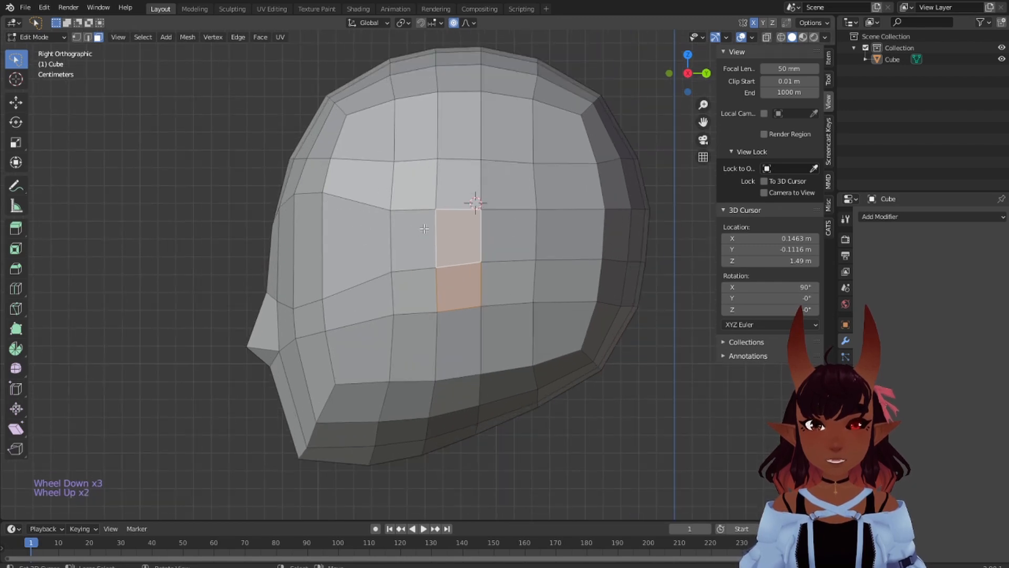
scroll(500, 164, up, 2)
scroll(575, 243, down, 6)
scroll(462, 209, up, 4)
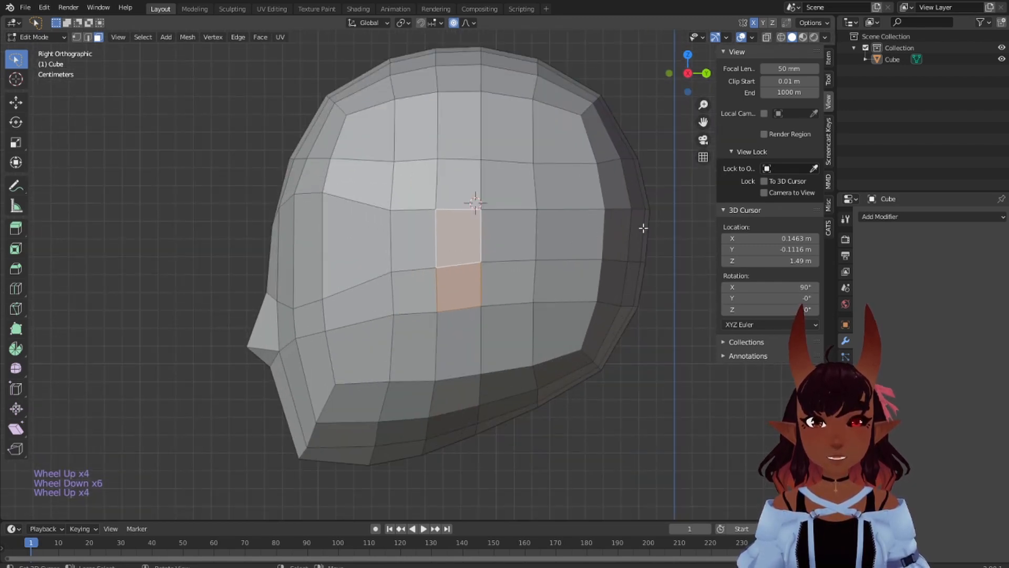
middle_drag(644, 228, 649, 256)
middle_drag(536, 258, 522, 235)
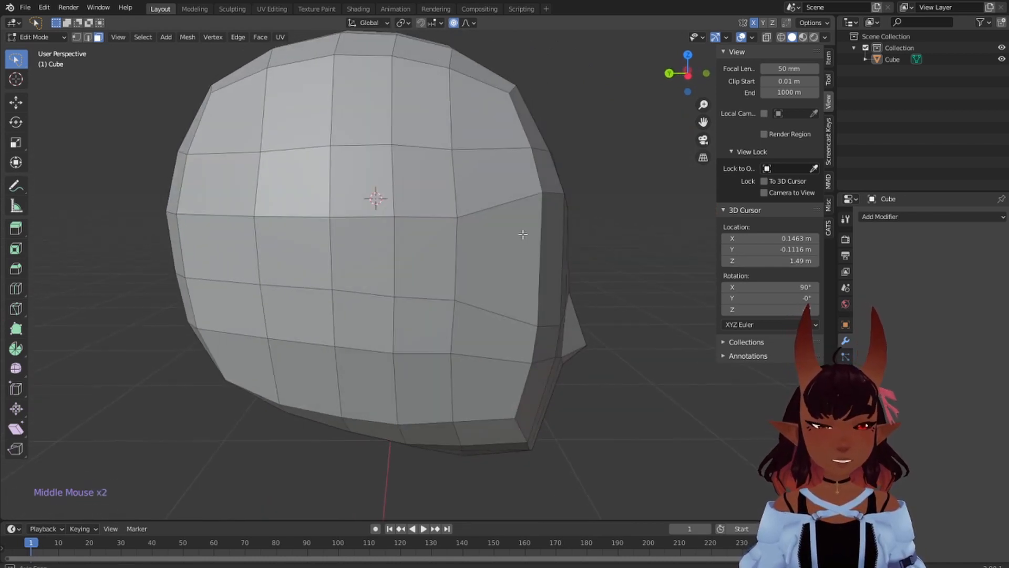
middle_drag(366, 222, 494, 249)
key(KP_1)
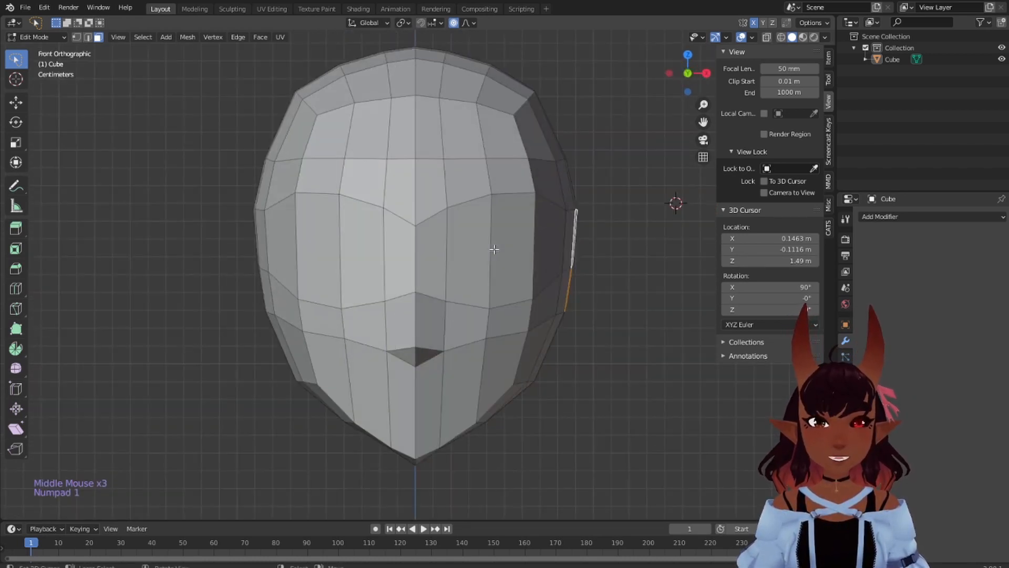
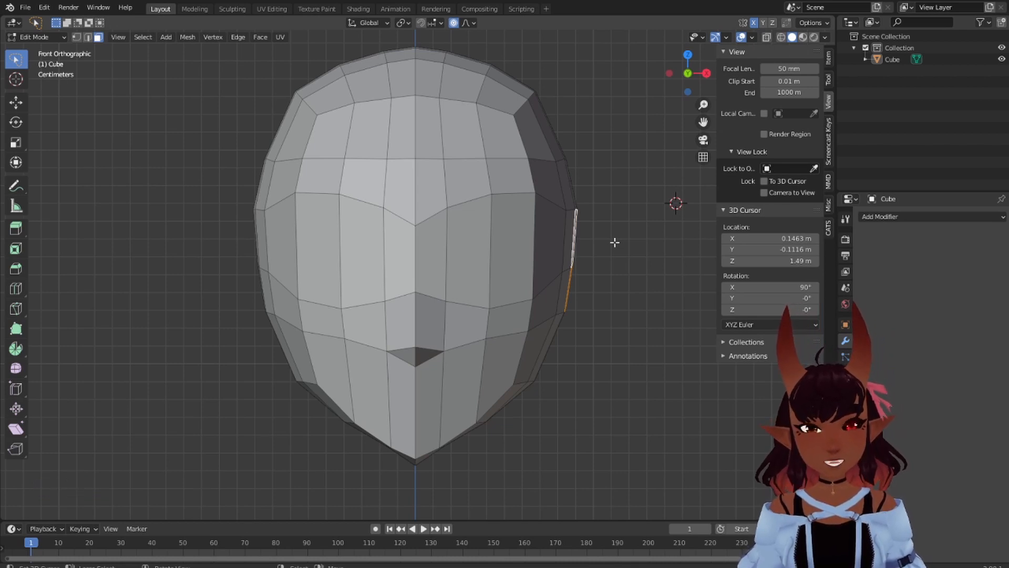
key(e)
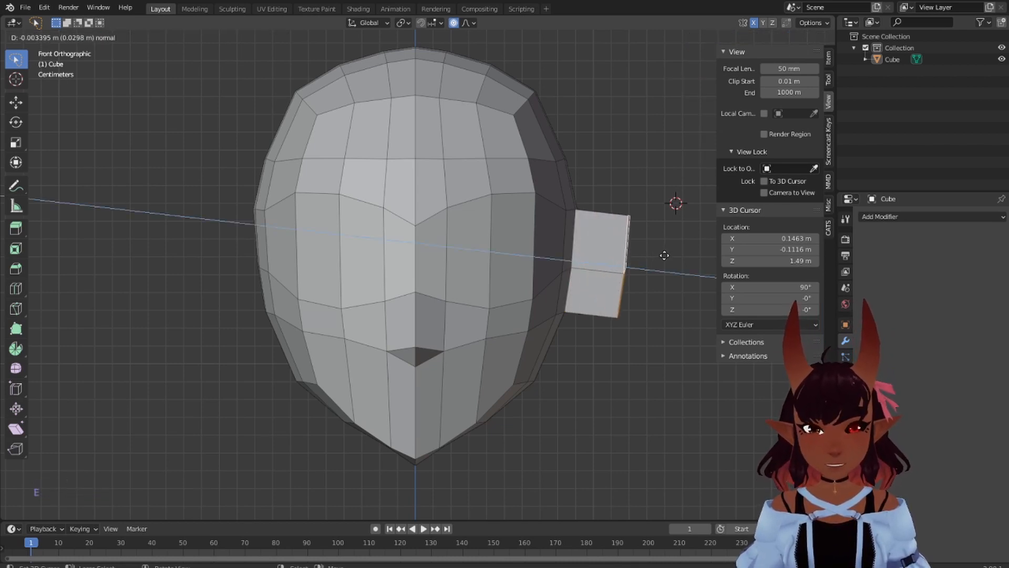
click(663, 257)
scroll(426, 267, down, 4)
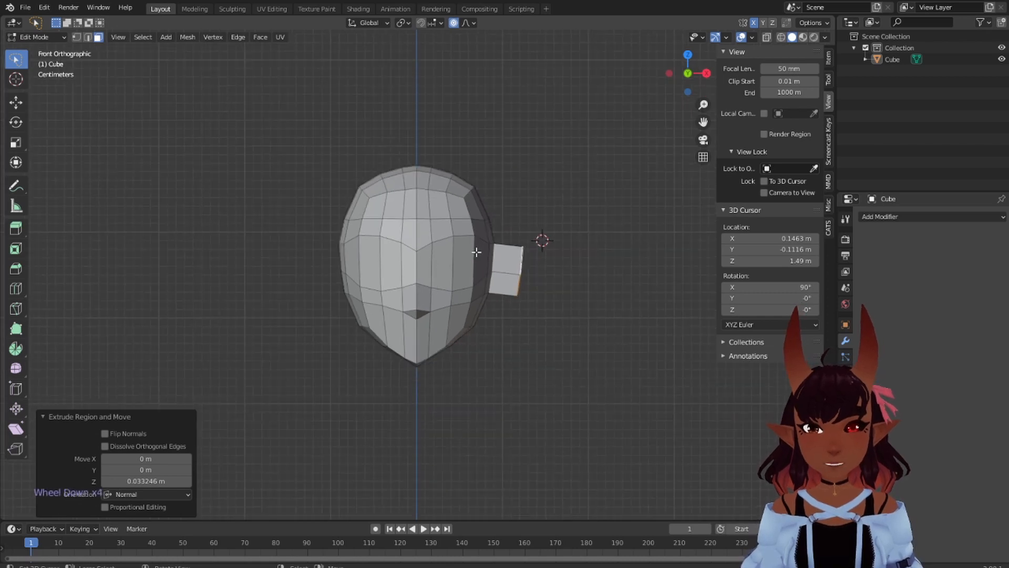
scroll(476, 252, up, 2)
scroll(487, 246, up, 1)
scroll(548, 252, down, 5)
scroll(570, 241, up, 3)
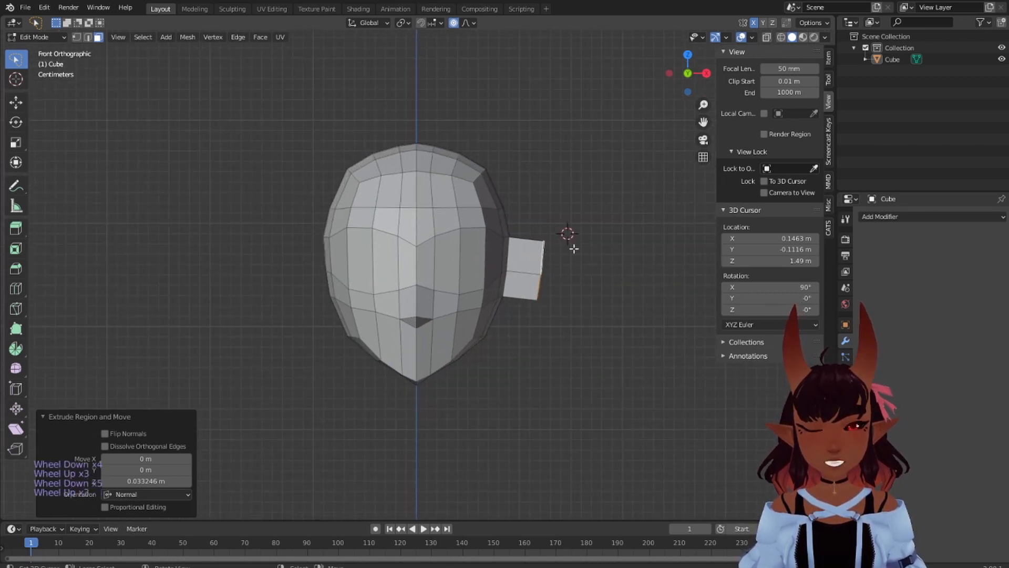
middle_drag(570, 241, 307, 247)
key(KP_1)
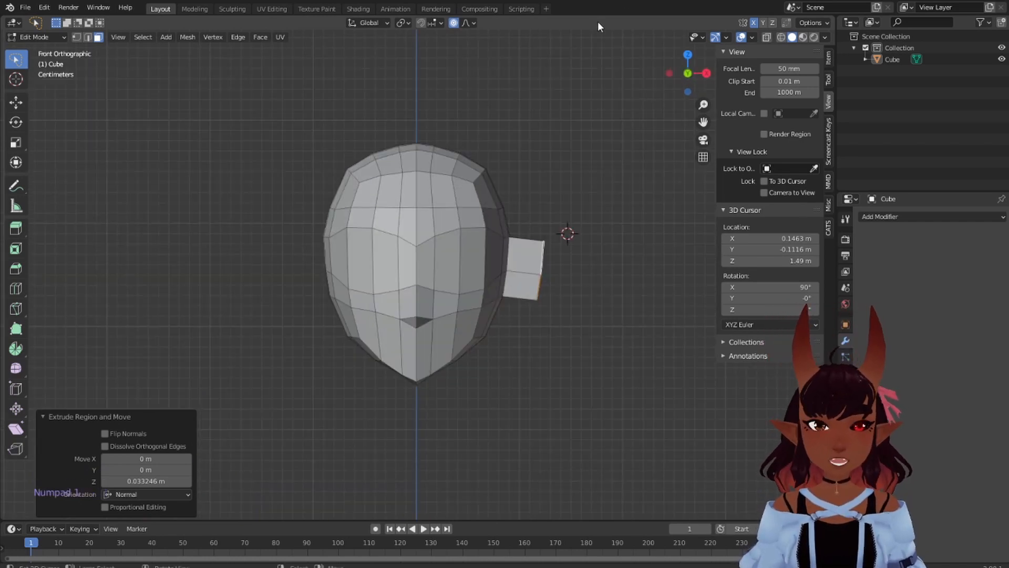
Turn on X-ray, clear the selection and select all faces on the half of the head without the extruded ear
click(766, 37)
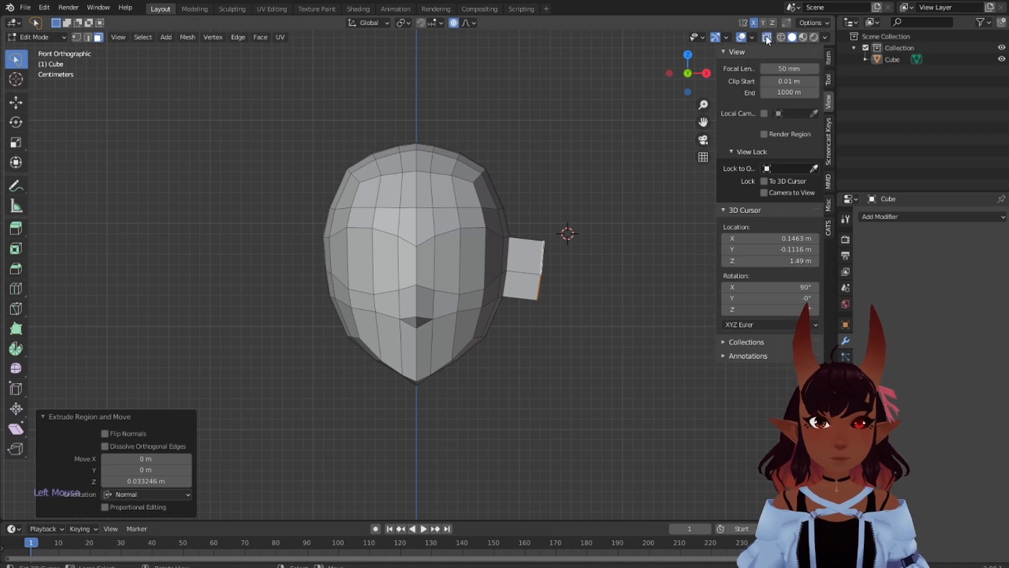
scroll(436, 120, up, 3)
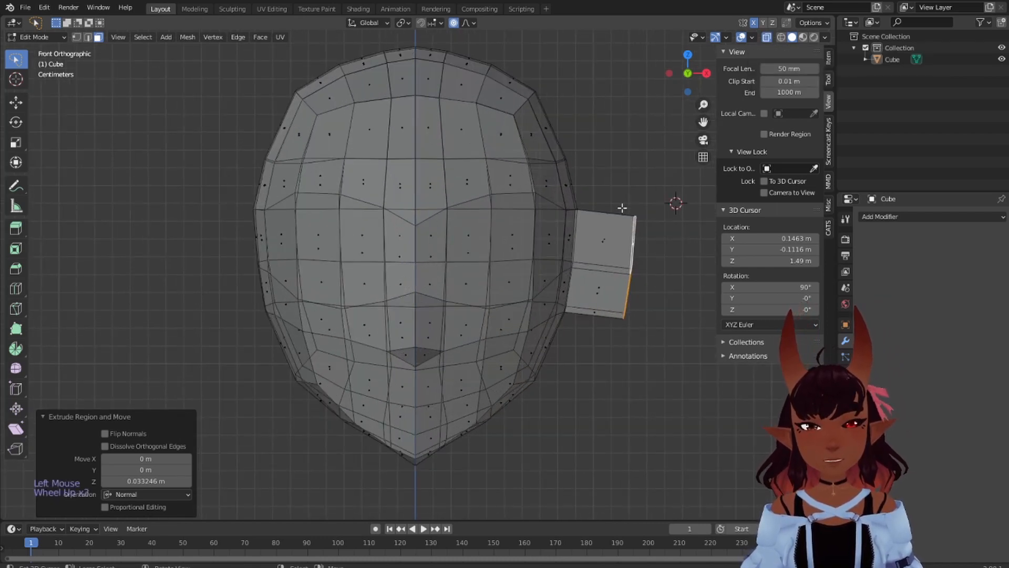
key(a)
key(a)
key(a)
scroll(412, 112, up, 1)
scroll(412, 115, down, 3)
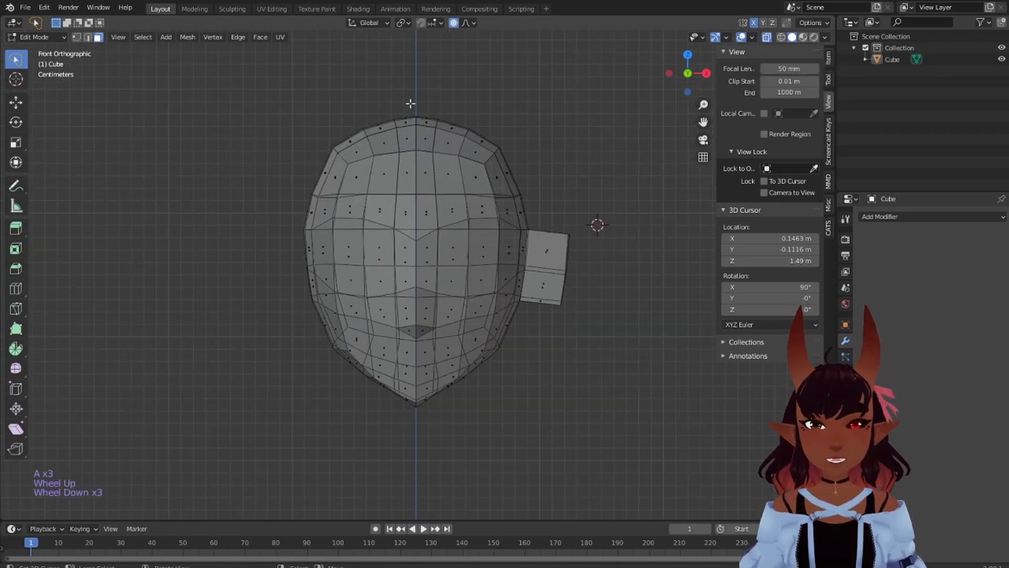
mouse_move(412, 103)
mouse_down()
mouse_move(304, 84)
mouse_move(227, 105)
mouse_move(245, 322)
mouse_move(405, 433)
mouse_move(413, 421)
mouse_up()
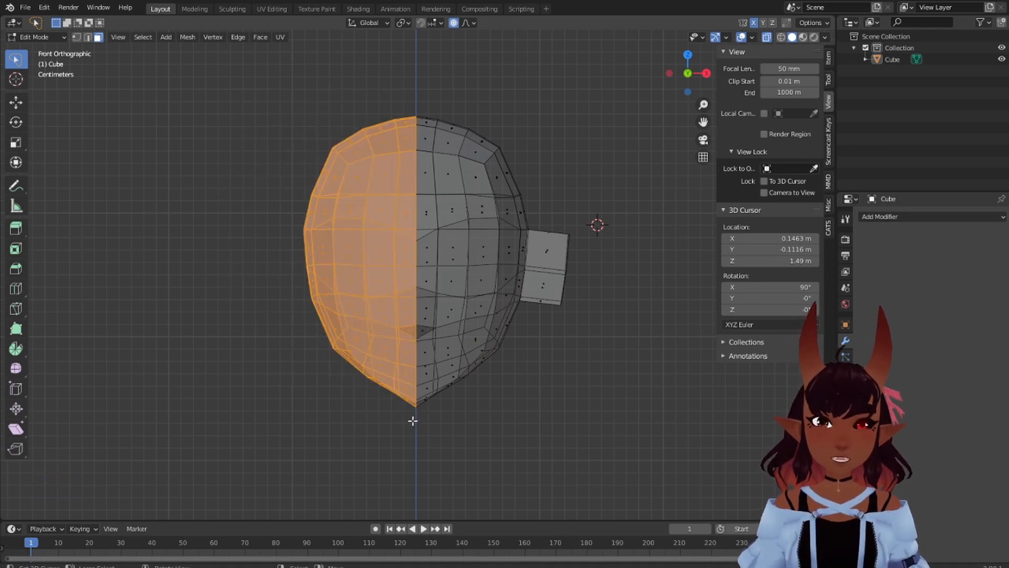
key(x)
click(354, 247)
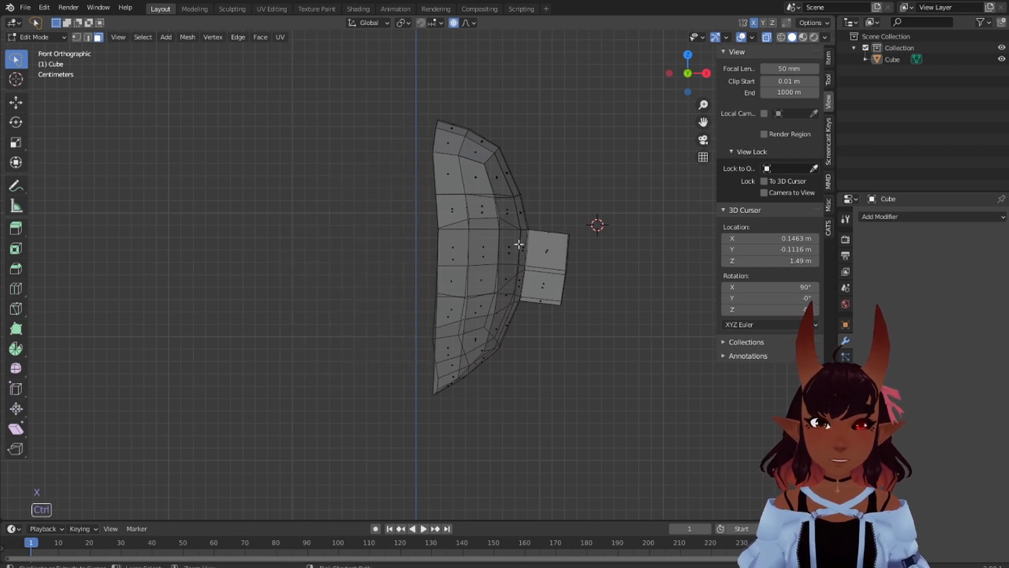
key(ctrl+z)
Delete the selected half's faces and add a Mirror modifier to the head
key(x)
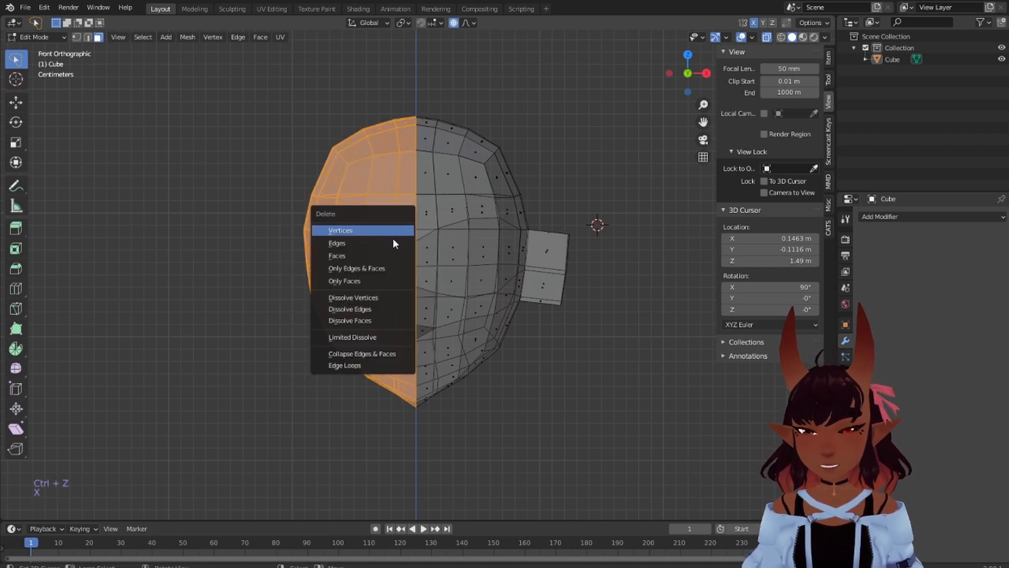
click(376, 258)
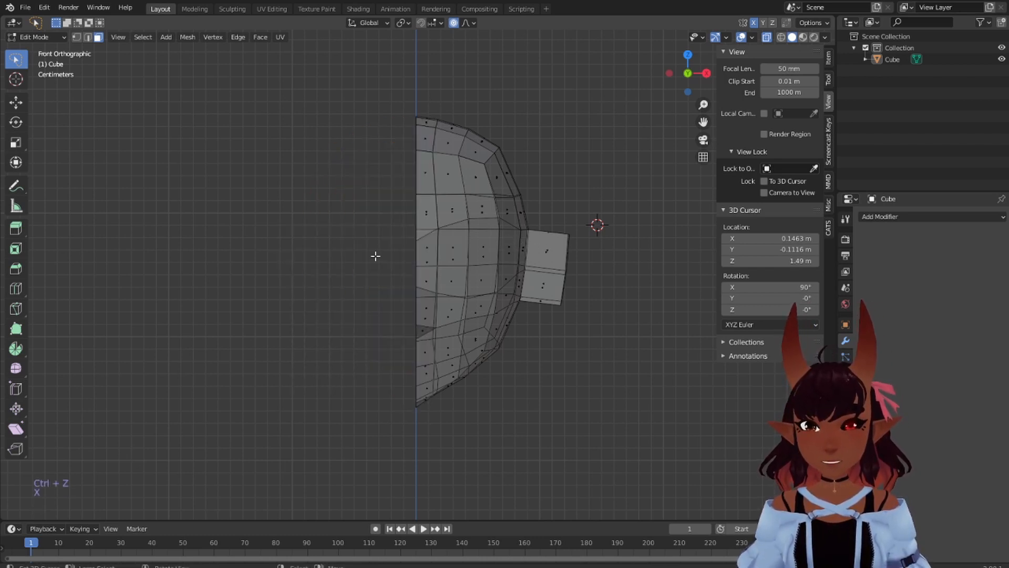
click(878, 217)
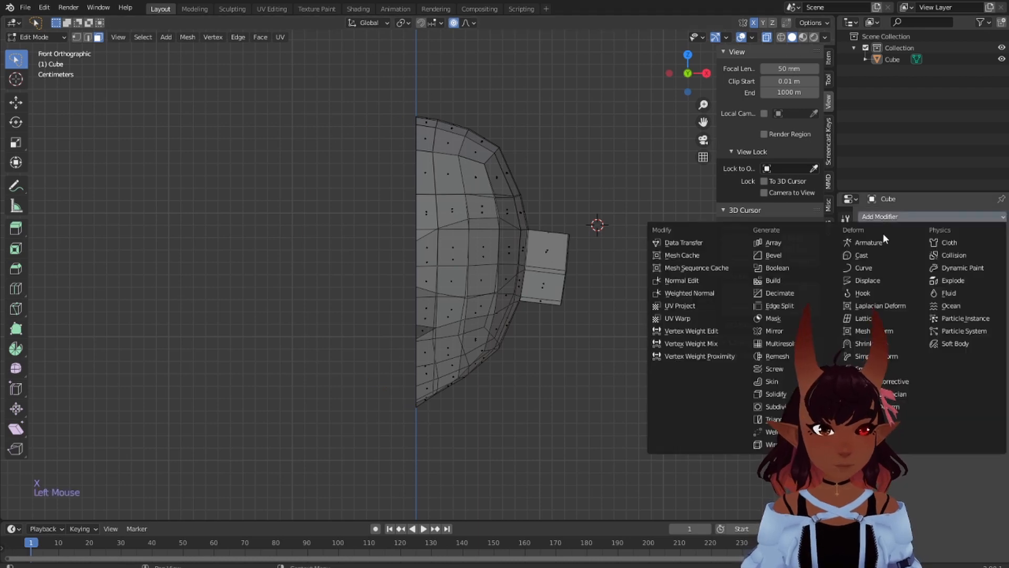
click(792, 333)
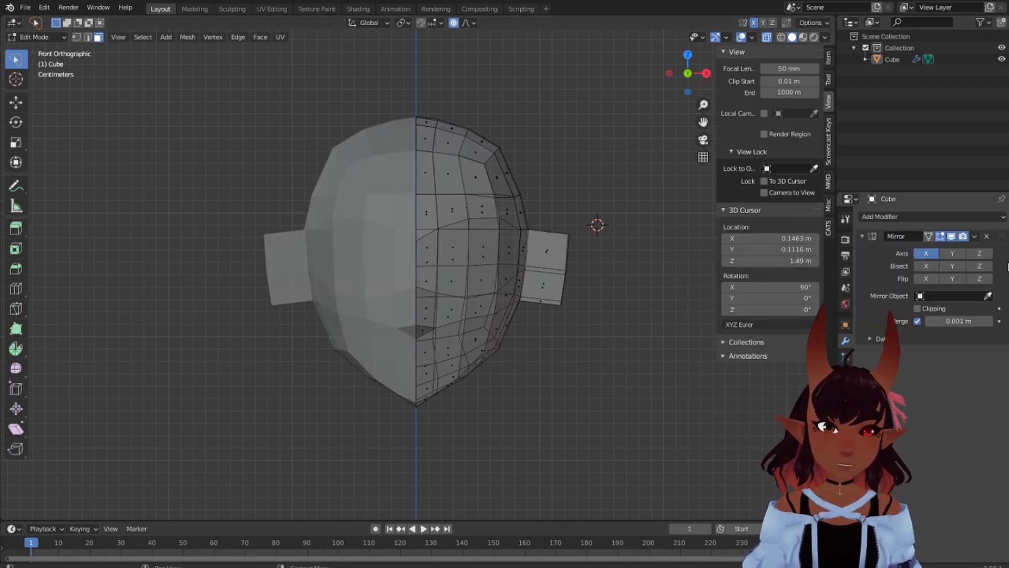
Enable Clipping on the head's Mirror modifier and switch to edge selection
click(918, 308)
scroll(420, 205, up, 2)
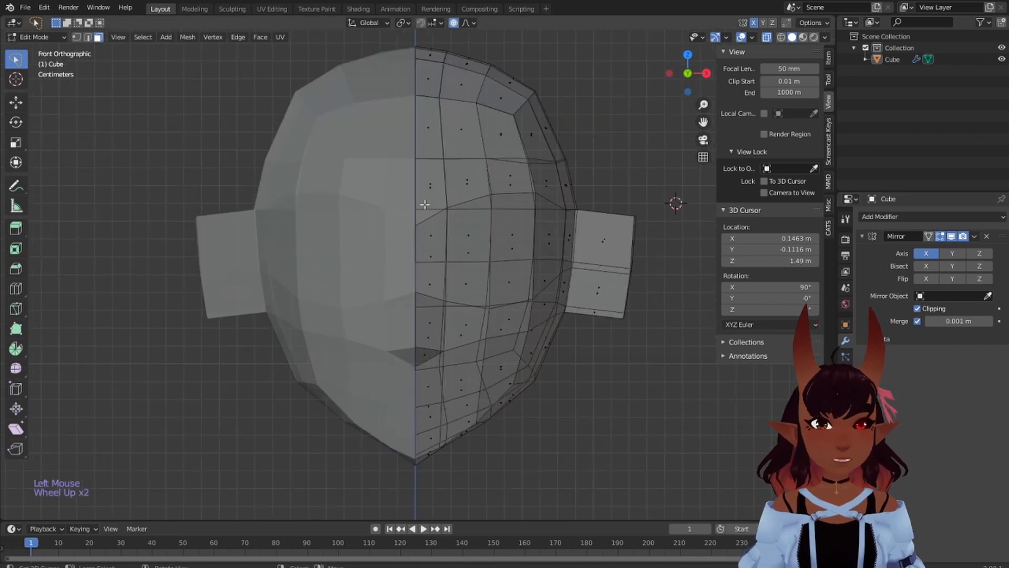
click(88, 37)
scroll(436, 159, up, 2)
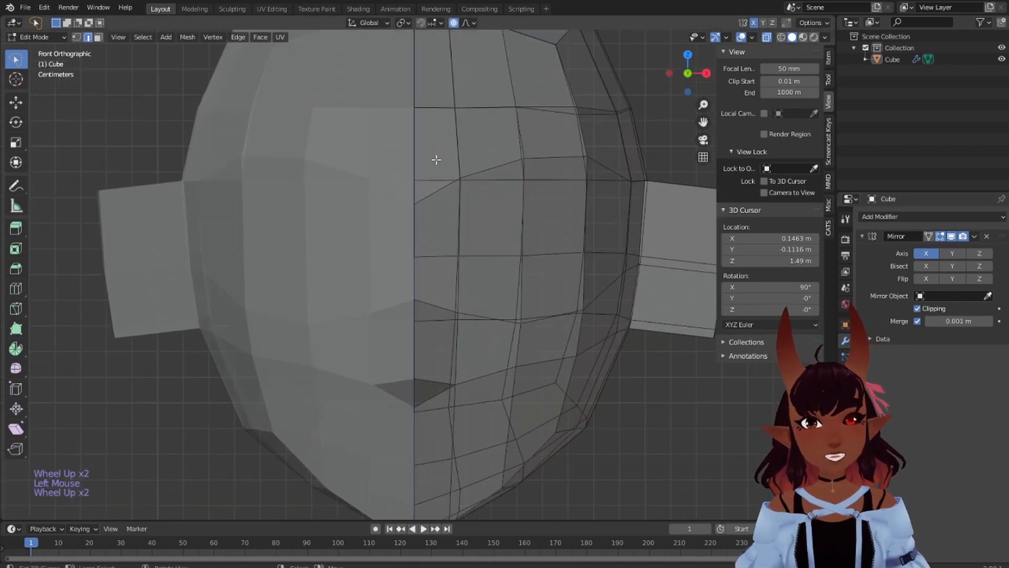
Select the edge loop along the head's mirror seam and try moving it along X to test the clipping
right_click(415, 137)
right_click(416, 137)
right_click(415, 137)
alt+right_click(416, 137)
scroll(423, 142, down, 2)
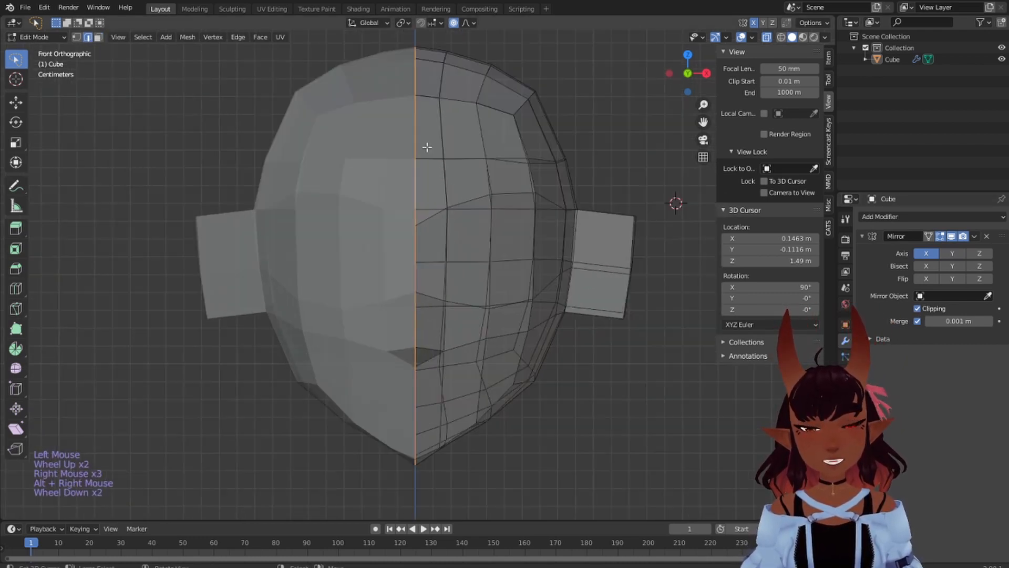
key(g)
key(x)
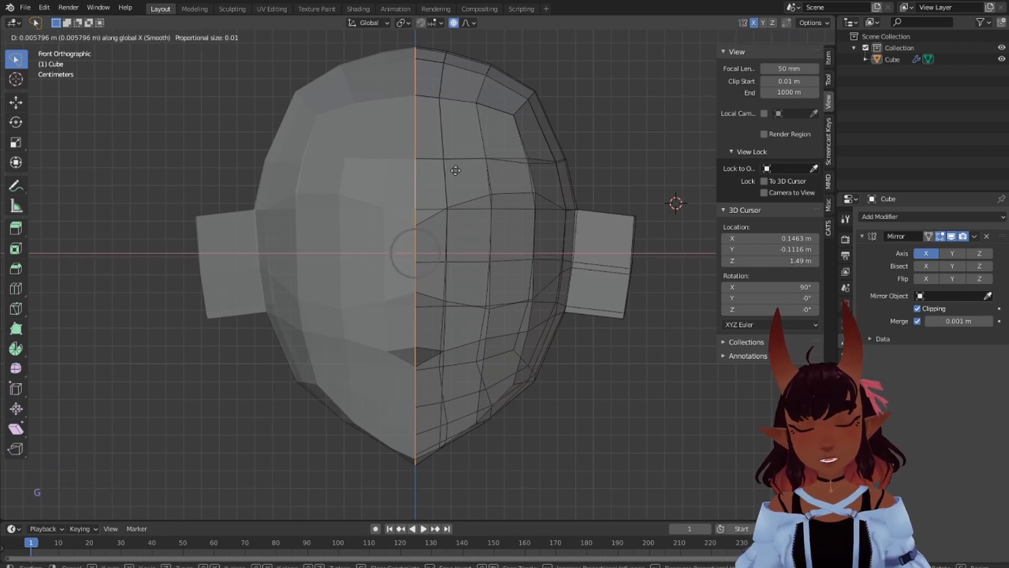
right_click(507, 162)
right_click(507, 162)
scroll(420, 166, down, 2)
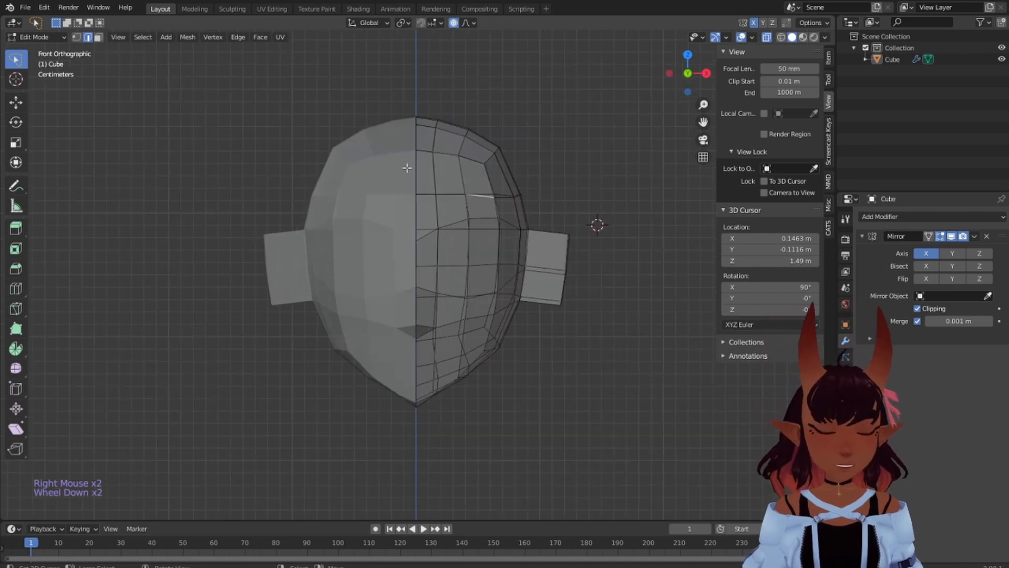
Reselect the seam's edge loop and examine it from an angled view and the front view
scroll(411, 164, up, 1)
right_click(414, 162)
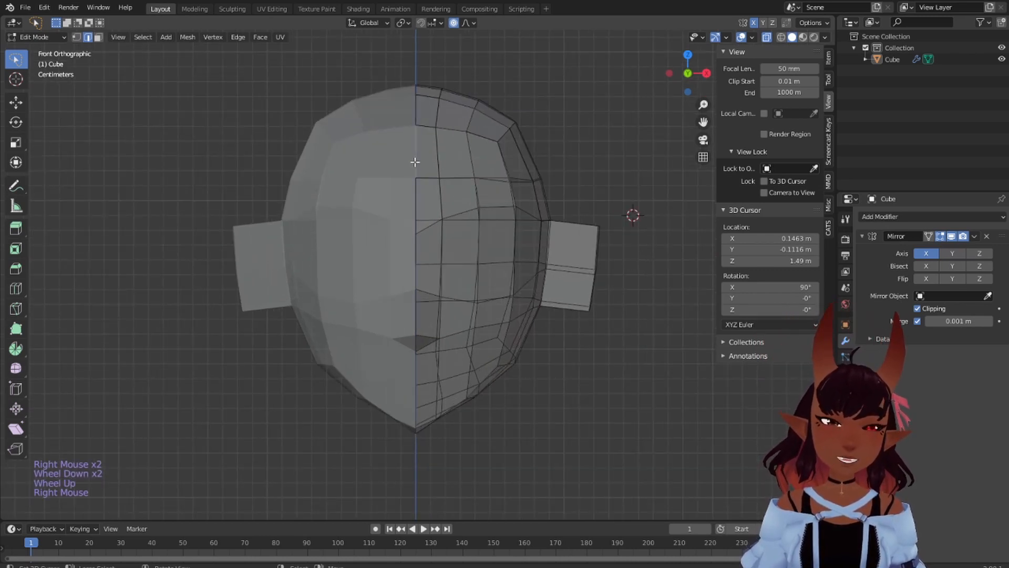
alt+right_click(415, 162)
scroll(564, 183, down, 3)
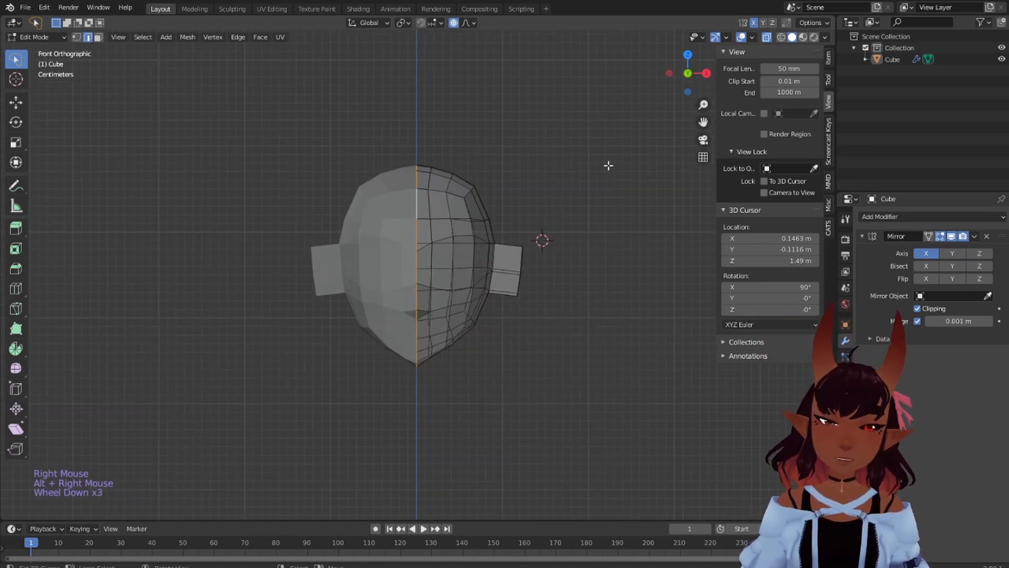
scroll(404, 160, up, 4)
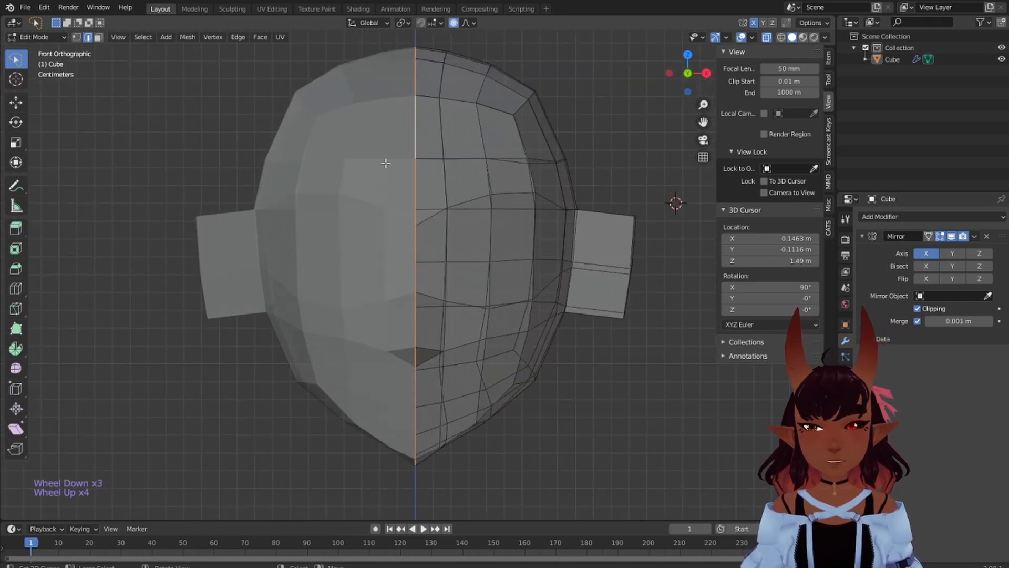
scroll(435, 158, down, 2)
middle_drag(579, 140, 586, 167)
scroll(457, 176, up, 1)
mouse_move(348, 163)
middle_down()
mouse_move(446, 185)
mouse_move(352, 176)
middle_up()
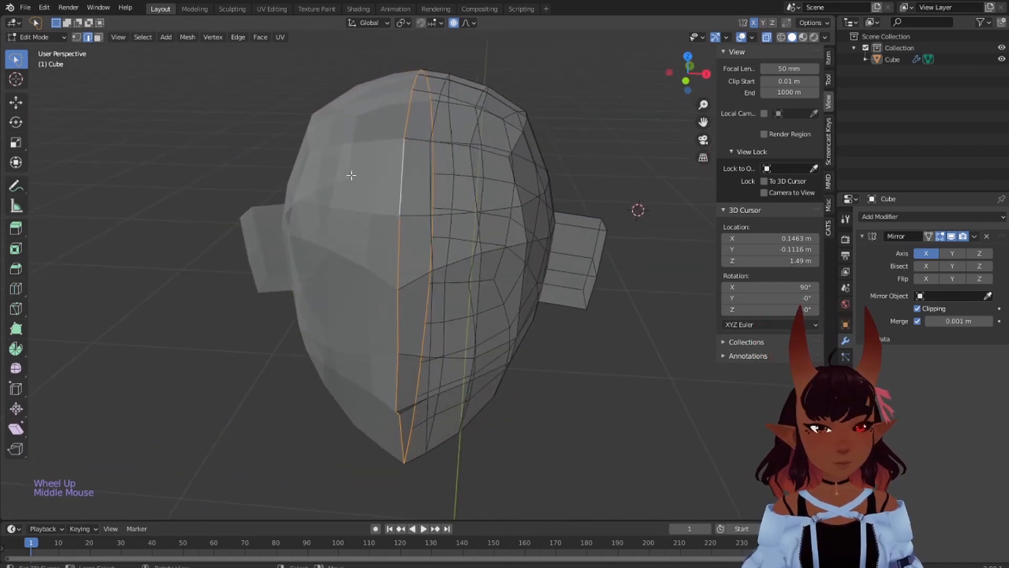
key(KP_1)
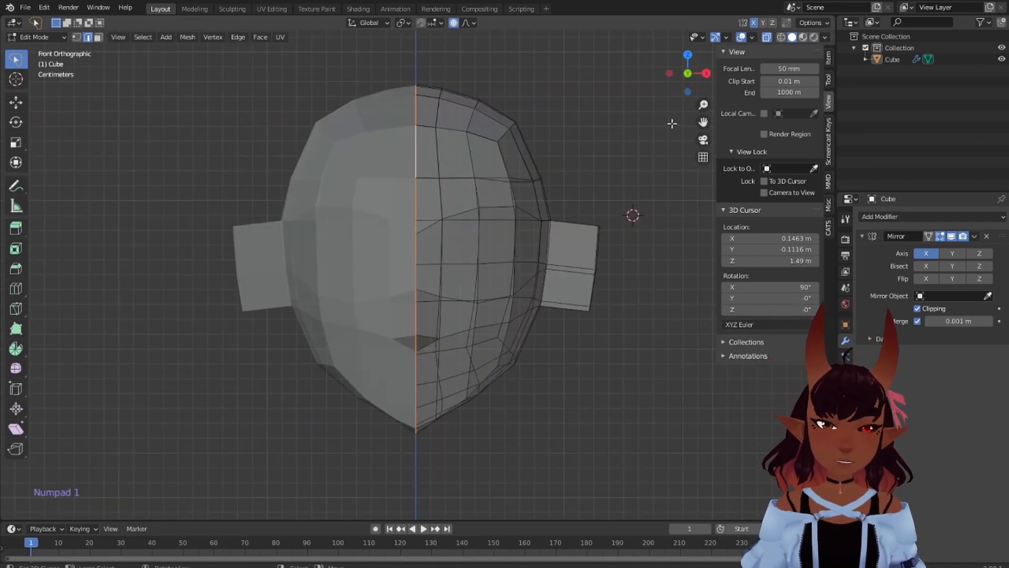
Clear the selection and switch to vertex selection, framing the ear in the front view
key(a)
key(a)
key(a)
scroll(603, 184, up, 2)
shift+middle_drag(604, 185, 461, 149)
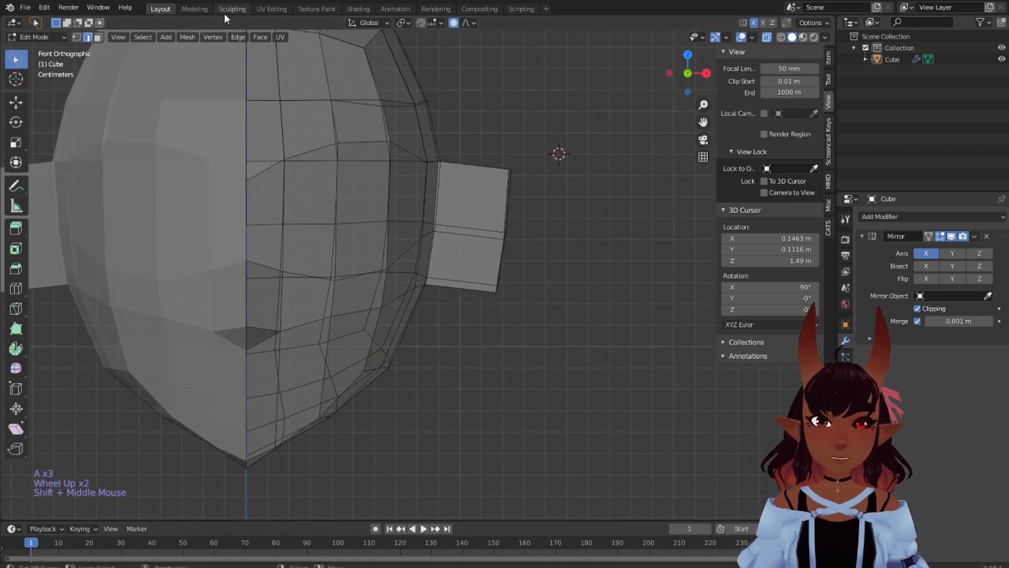
click(76, 38)
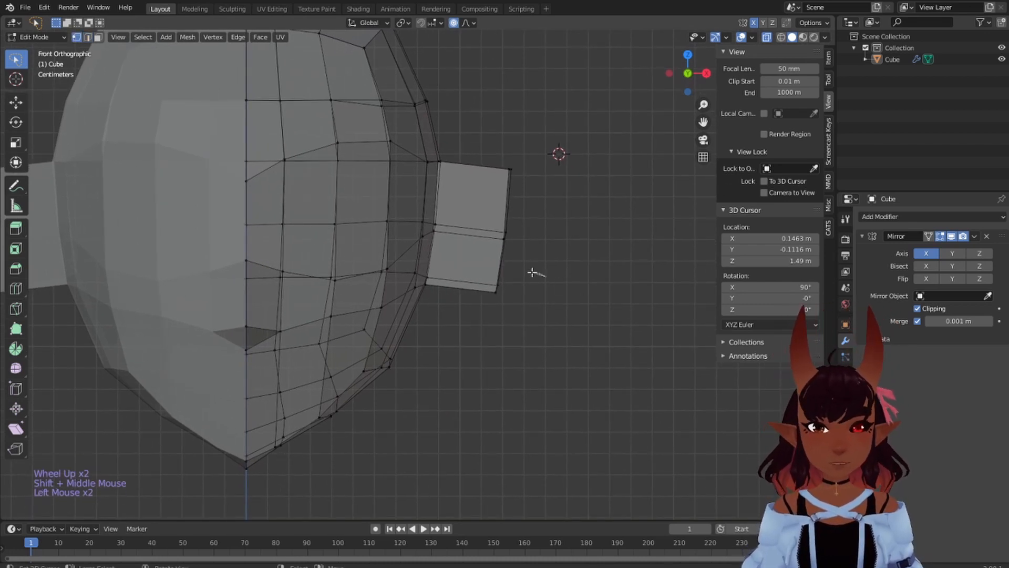
drag(532, 272, 481, 298)
scroll(527, 297, down, 4)
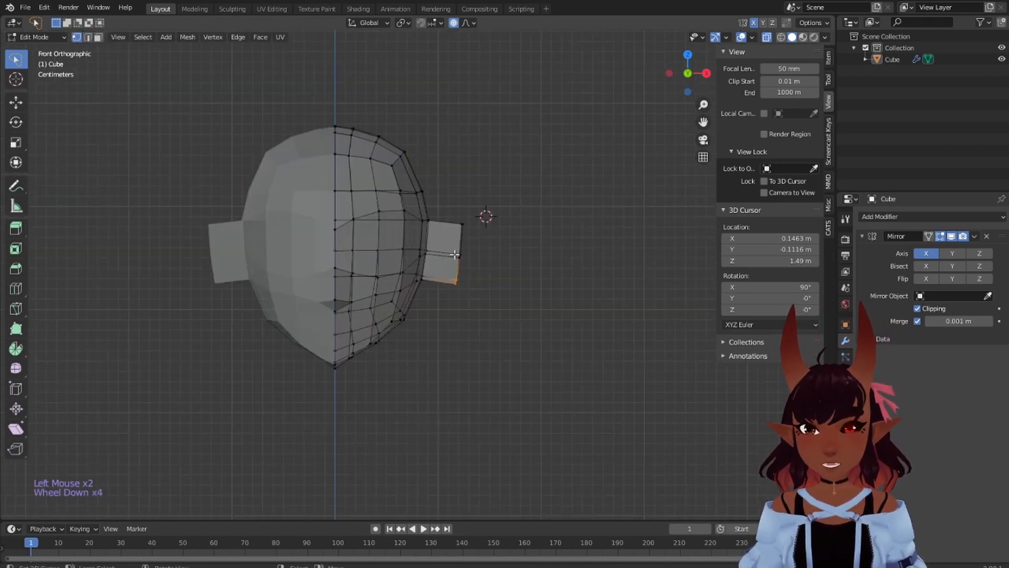
scroll(521, 285, up, 2)
scroll(481, 273, up, 2)
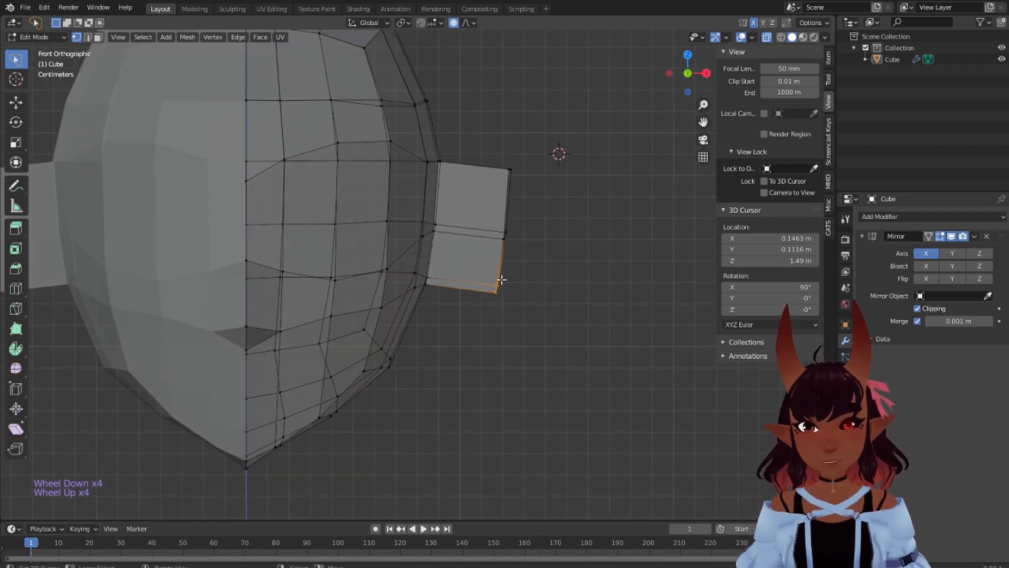
scroll(501, 279, down, 1)
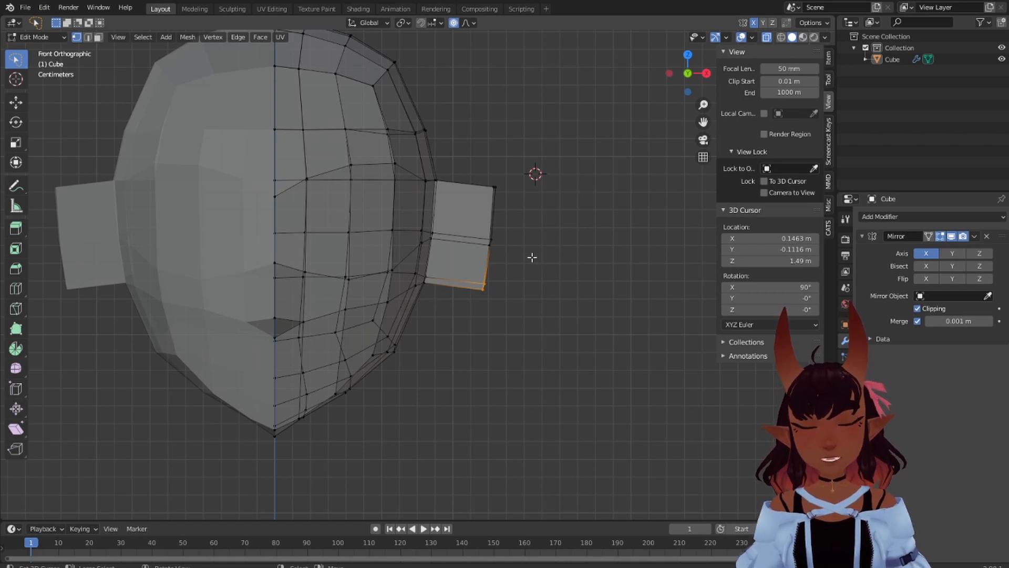
key(g)
right_click(480, 280)
right_click(479, 281)
click(506, 272)
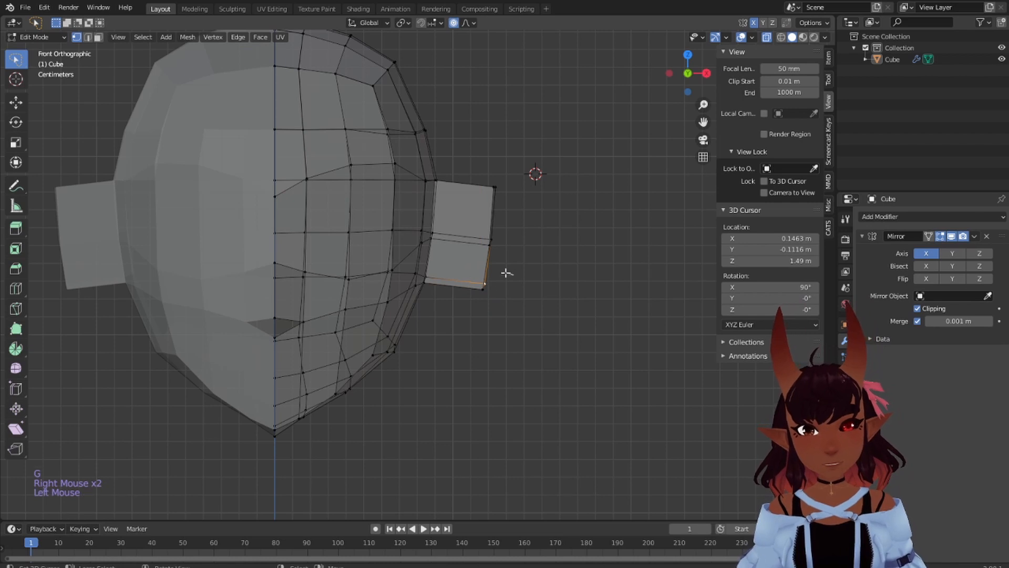
Move the ear's lower outer vertices about 0.025 m inward along X
drag(506, 273, 461, 320)
key(g)
key(x)
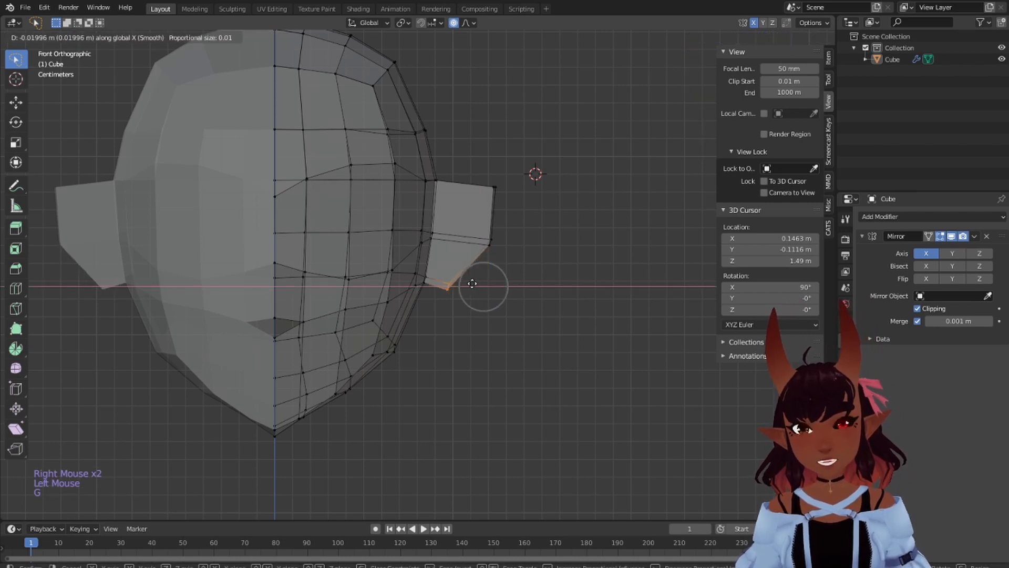
click(463, 284)
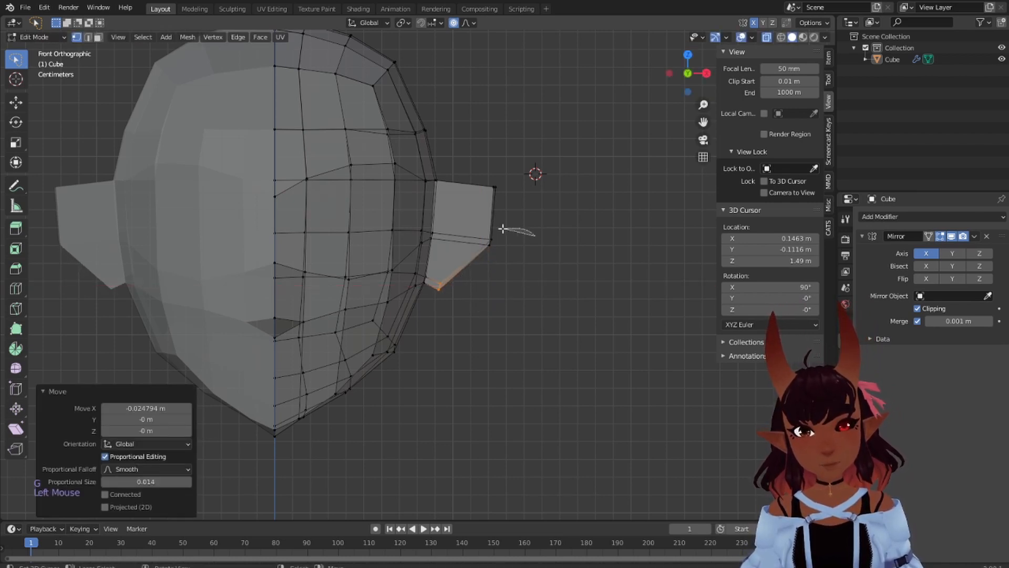
Move the ear's middle outer vertices inward along X to taper its outer edge
click(518, 254)
key(g)
key(x)
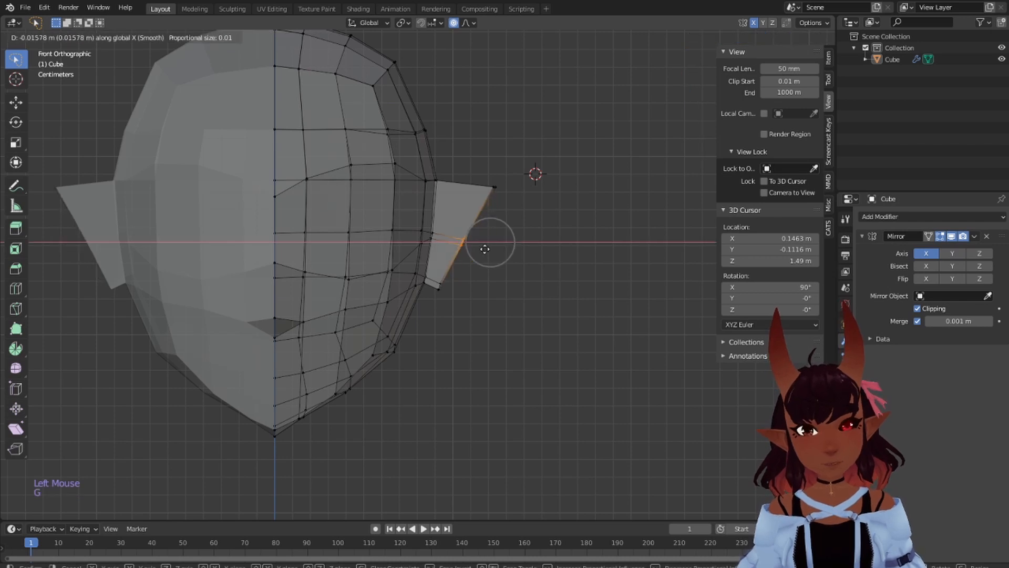
click(492, 243)
Move the ear's upper outer vertices about 0.012 m inward along X and clear the selection
click(530, 198)
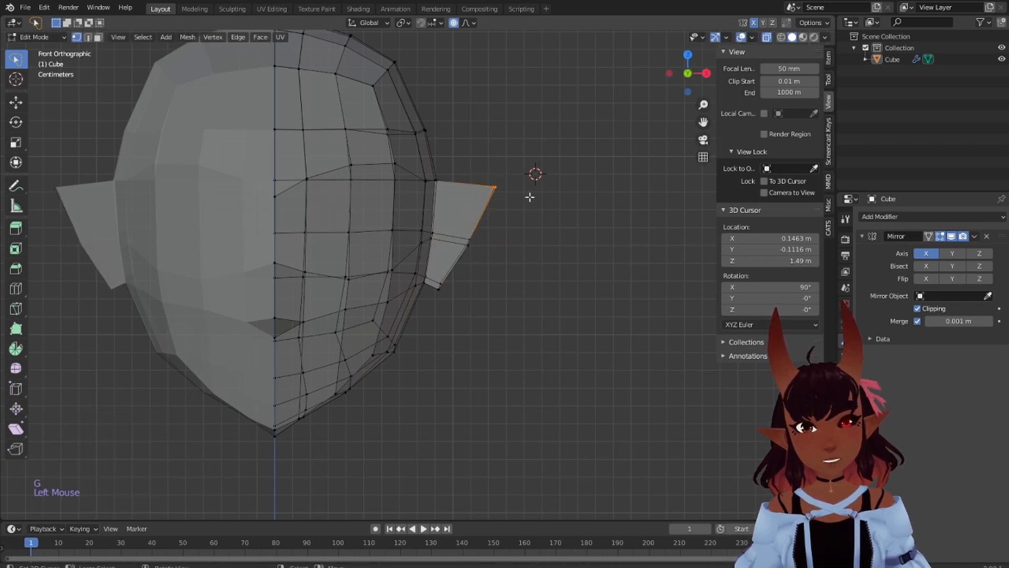
key(g)
key(x)
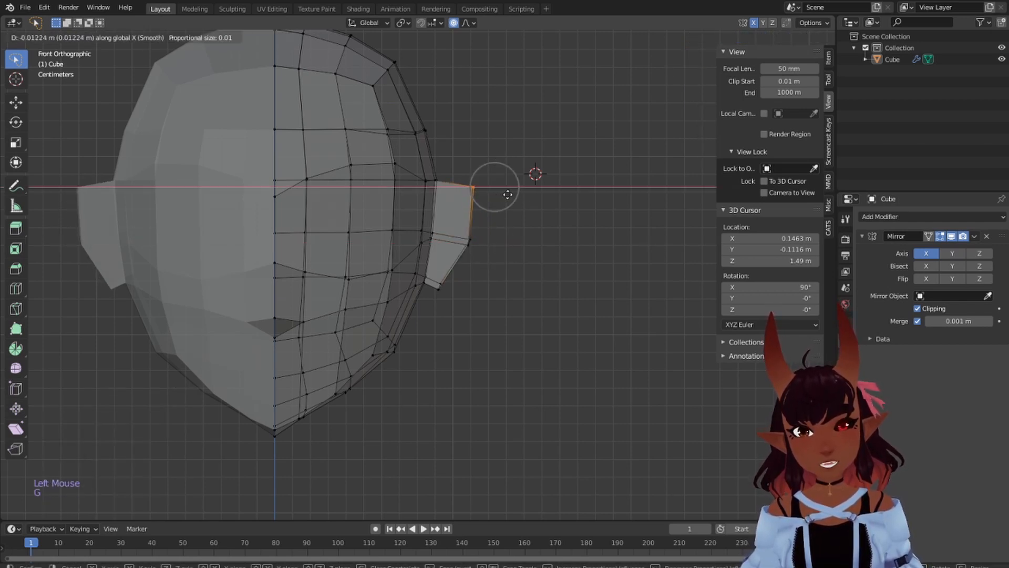
click(508, 195)
scroll(553, 226, down, 4)
key(a)
key(a)
key(a)
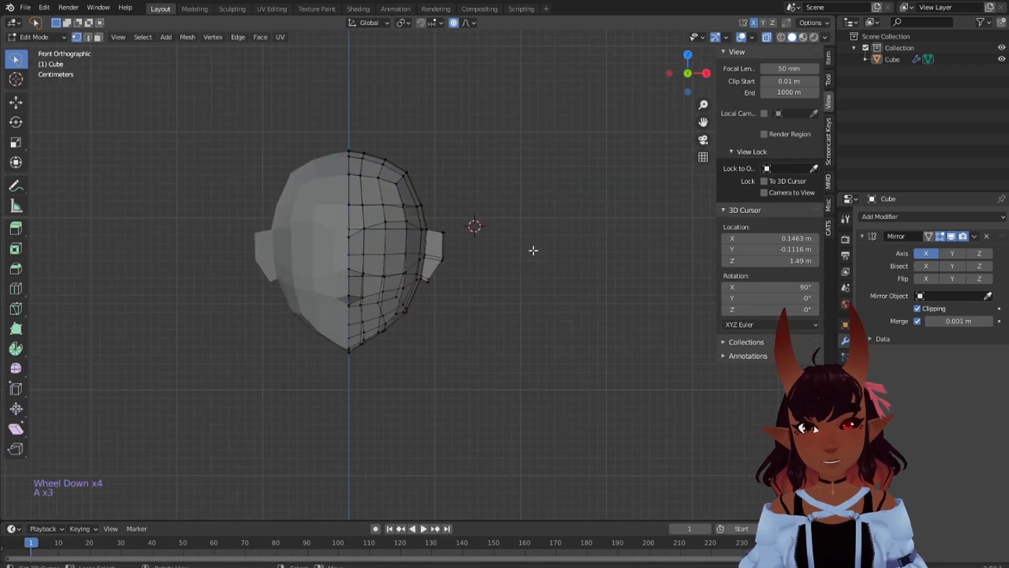
Examine the ear's shape and its connection to the head from the front and angled views
scroll(513, 300, down, 2)
scroll(512, 301, up, 4)
middle_drag(557, 251, 295, 275)
scroll(359, 253, up, 1)
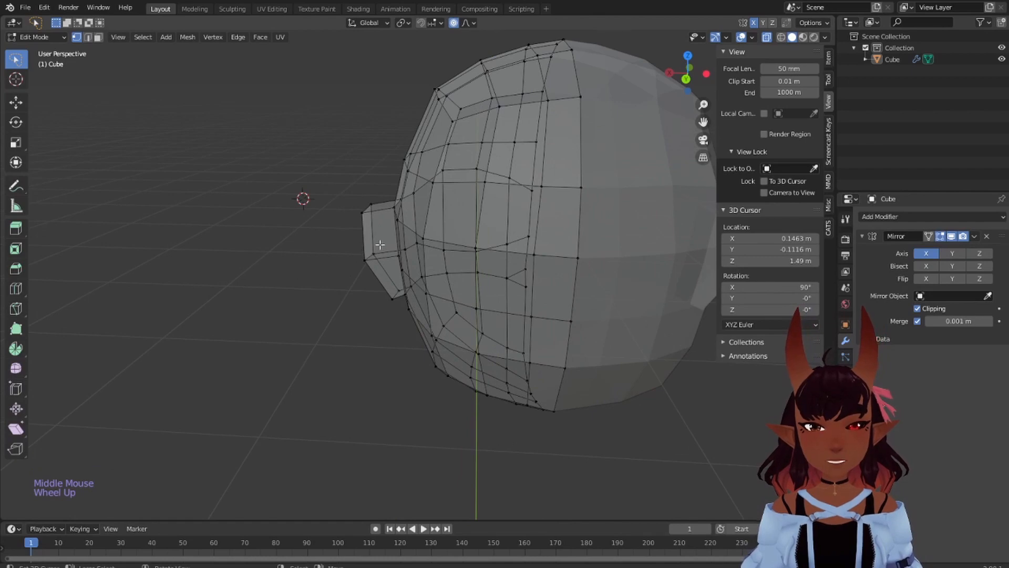
middle_drag(380, 245, 489, 256)
scroll(481, 229, down, 2)
key(KP_1)
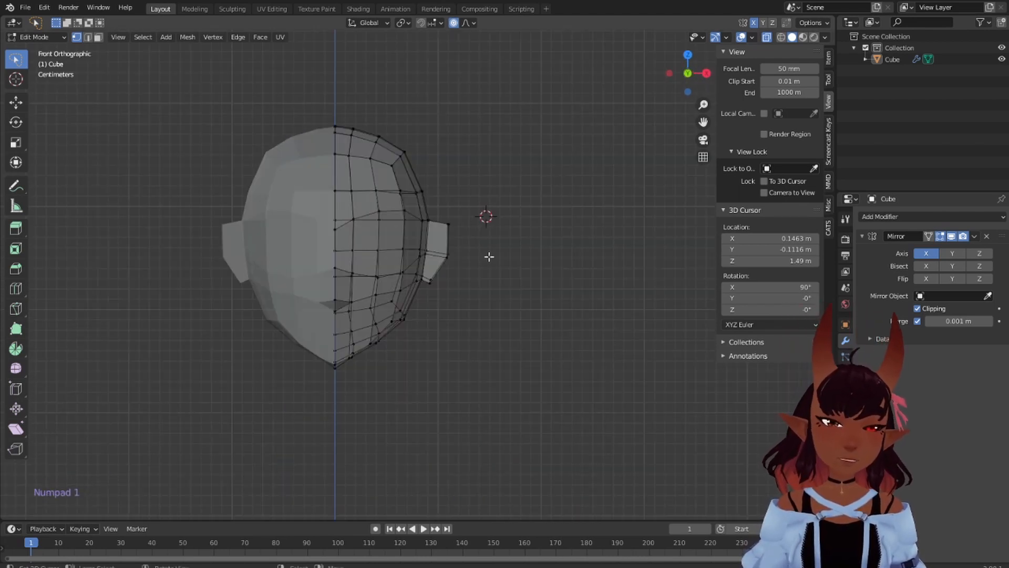
click(513, 169)
key(a)
key(a)
key(a)
scroll(397, 167, up, 4)
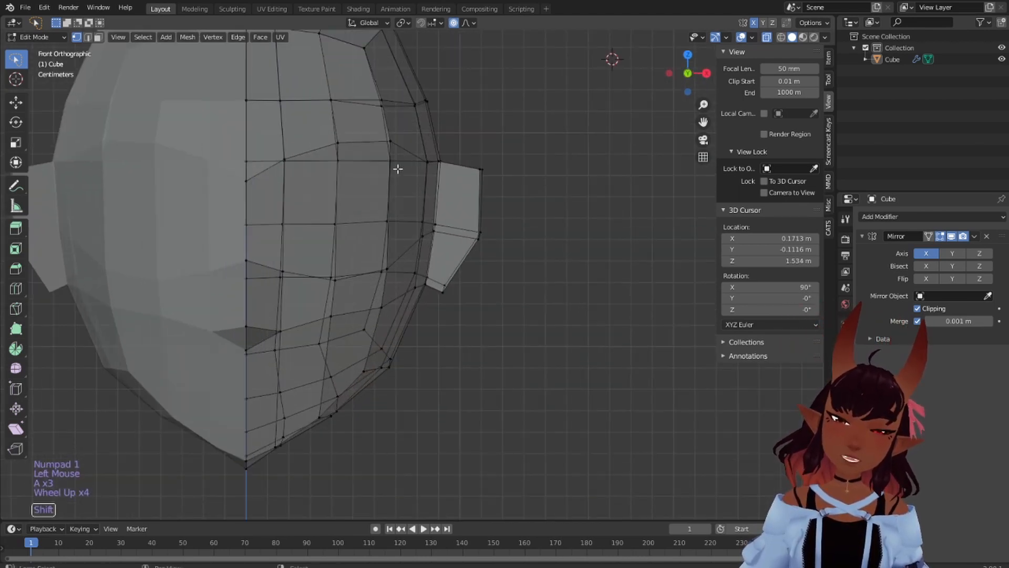
shift+middle_drag(396, 166, 491, 214)
scroll(571, 214, down, 3)
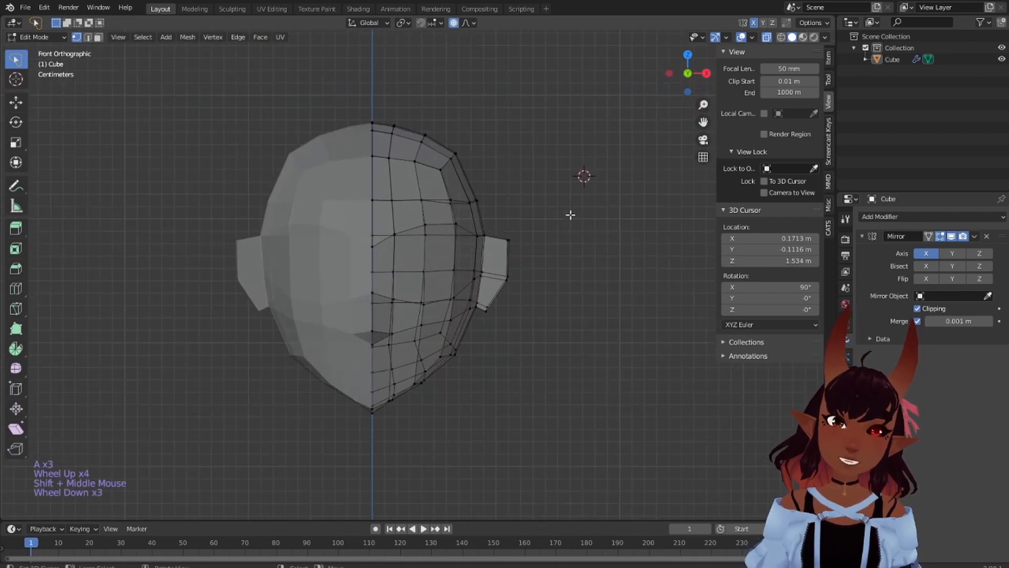
scroll(571, 214, up, 3)
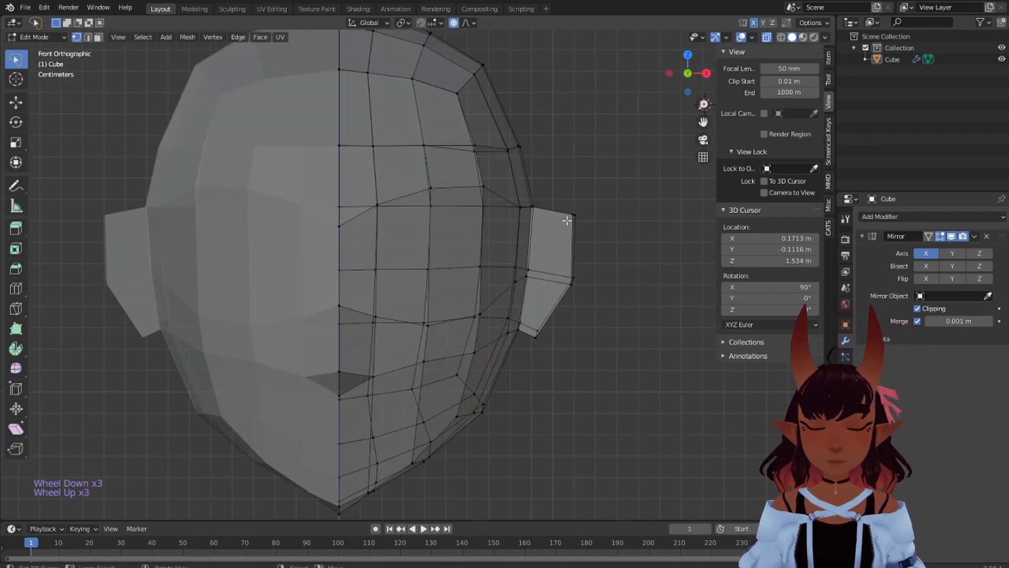
mouse_move(567, 221)
middle_down()
mouse_move(491, 266)
mouse_move(471, 249)
mouse_move(381, 241)
mouse_move(608, 241)
mouse_move(555, 231)
middle_up()
Select all the ear's outer vertices in the front view and delete them
key(KP_1)
scroll(613, 242, up, 3)
mouse_move(652, 177)
mouse_down()
mouse_move(574, 143)
mouse_move(486, 366)
mouse_move(520, 415)
mouse_up()
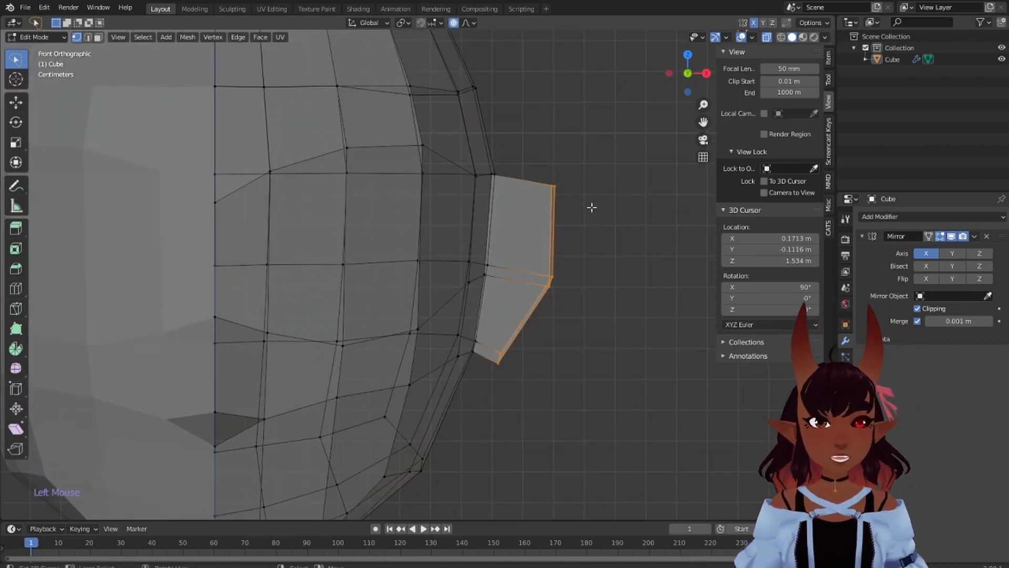
key(x)
click(574, 180)
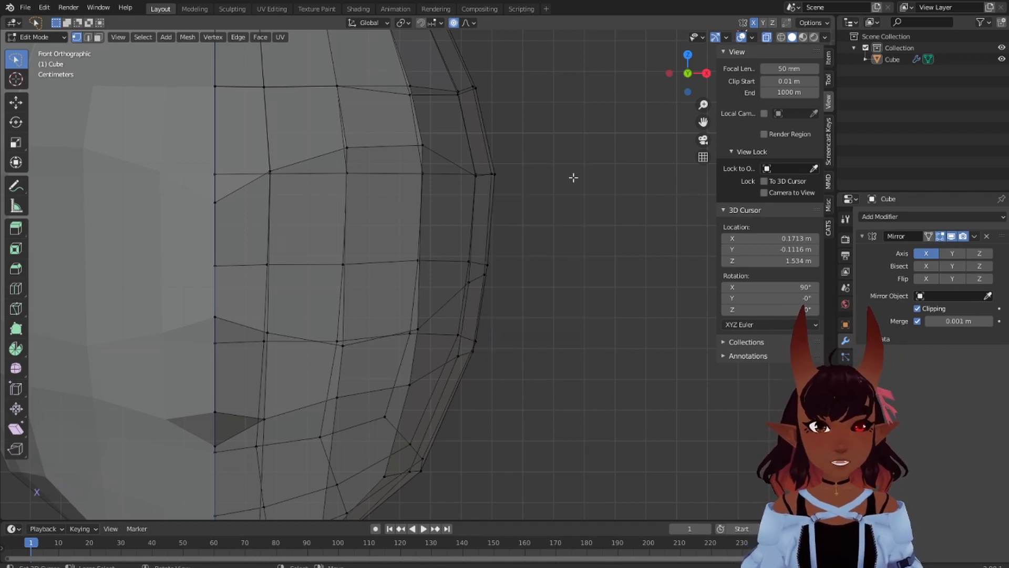
Select the four vertices around the upper half of the hole in the head's side and fill them with a face
scroll(572, 178, down, 5)
middle_drag(541, 254, 448, 247)
scroll(448, 246, up, 4)
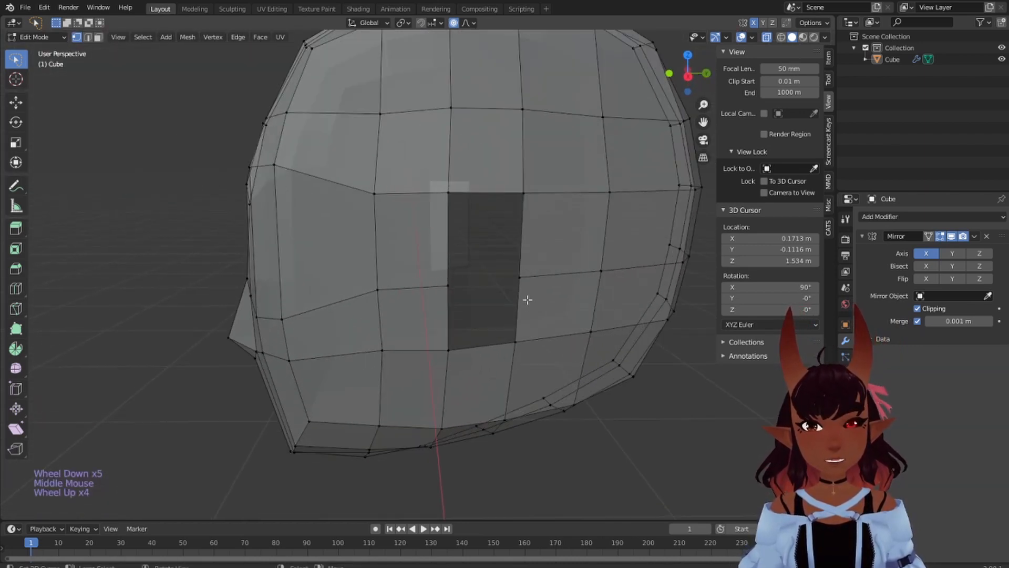
middle_drag(524, 281, 390, 279)
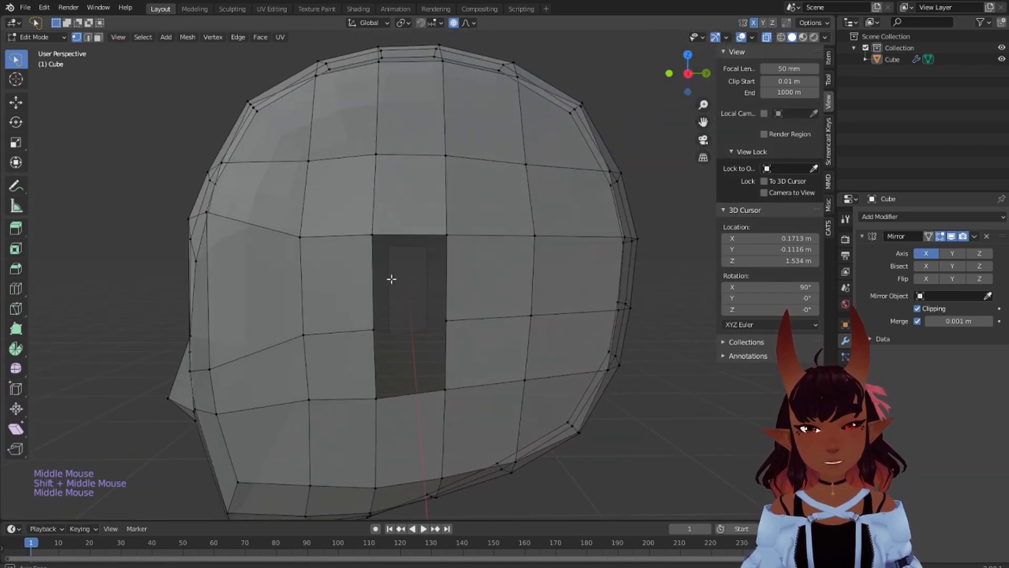
right_click(375, 236)
right_click(375, 236)
right_click(375, 236)
shift+right_click(381, 331)
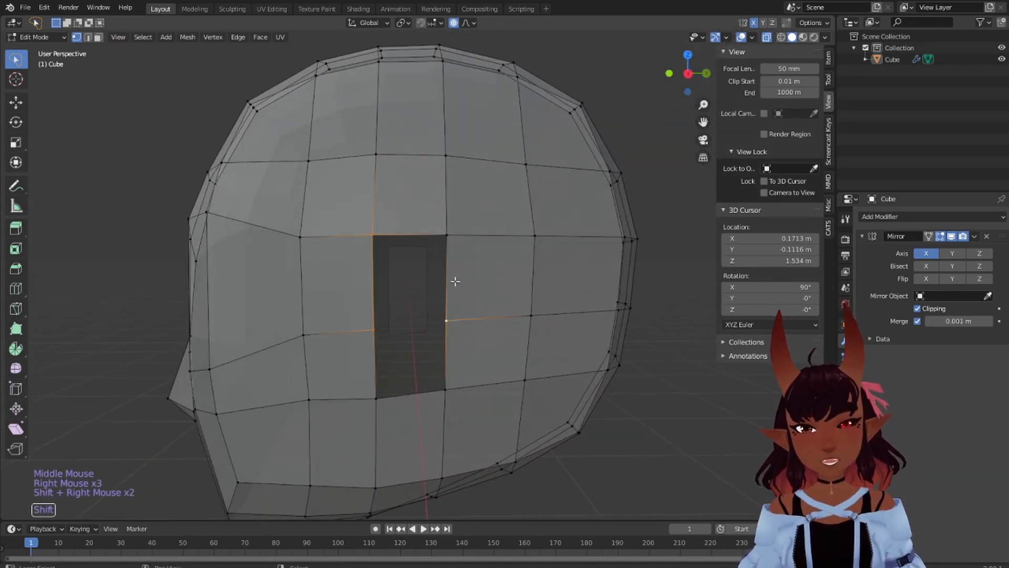
shift+right_click(453, 234)
shift+right_click(452, 233)
shift+right_click(452, 232)
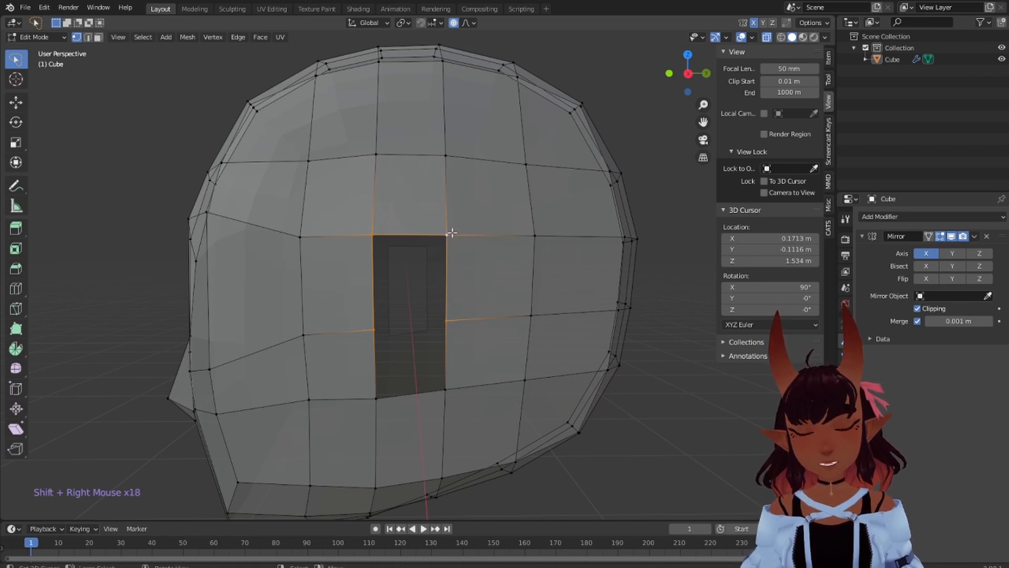
key(f)
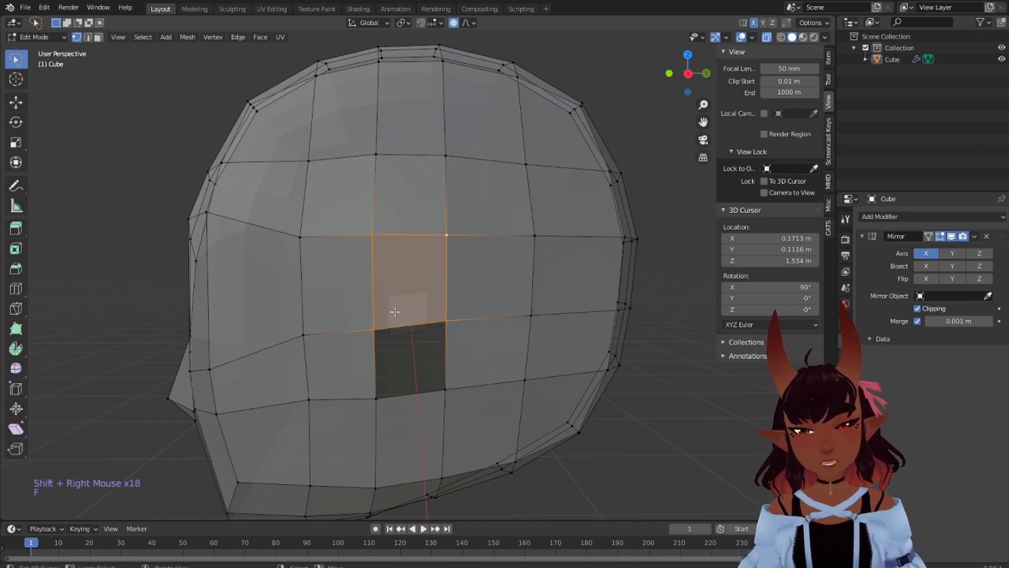
Fill the remaining lower half of the hole in the head's side from its four corner vertices and clear the selection
right_click(376, 338)
right_click(376, 338)
right_click(376, 337)
shift+right_click(373, 400)
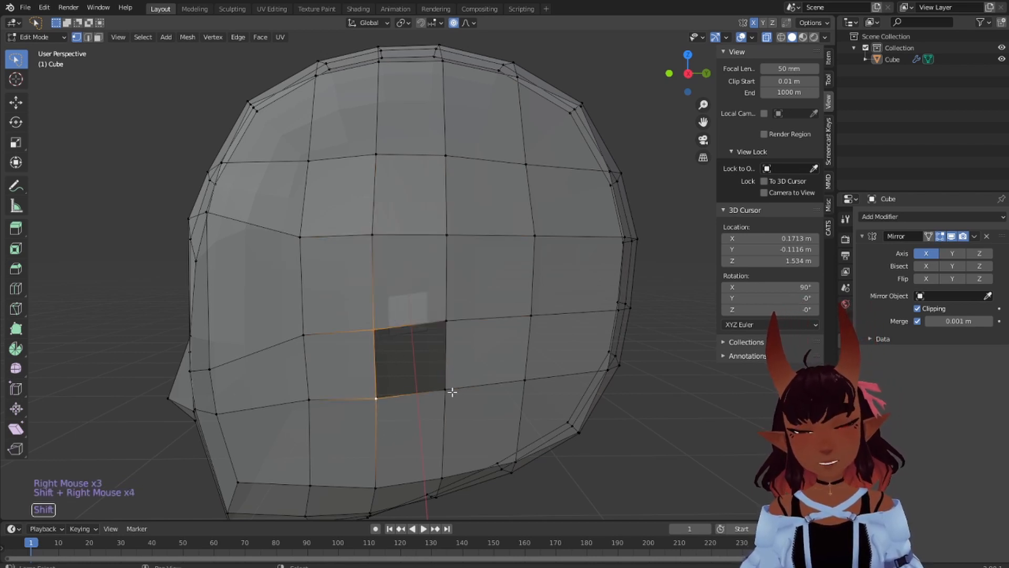
key(f)
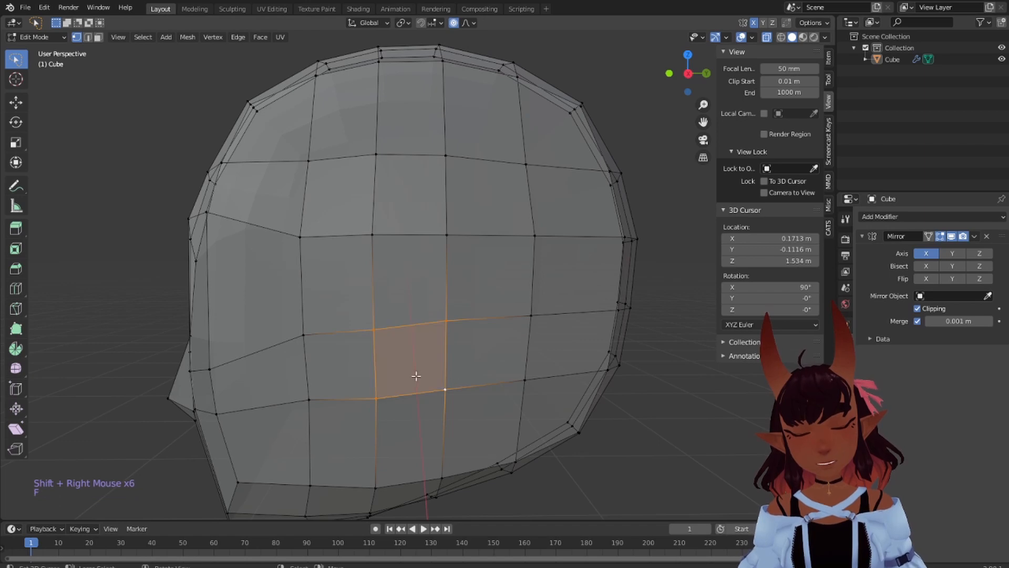
key(a)
key(a)
key(a)
Examine the closed side of the head from angled, front and side views
scroll(547, 331, down, 4)
middle_drag(548, 331, 603, 347)
middle_drag(387, 374, 431, 352)
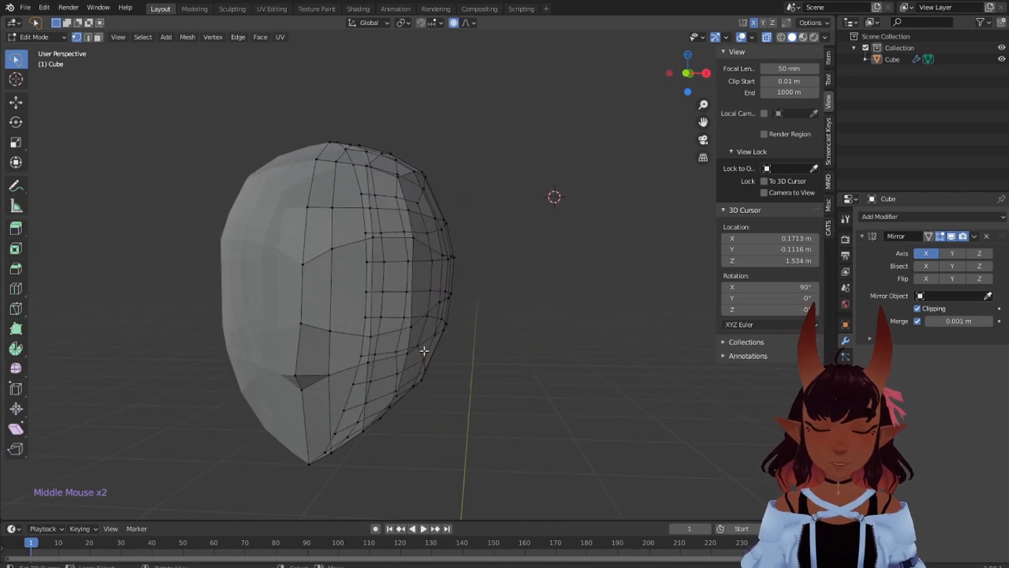
key(KP_1)
scroll(453, 341, down, 4)
scroll(455, 340, up, 6)
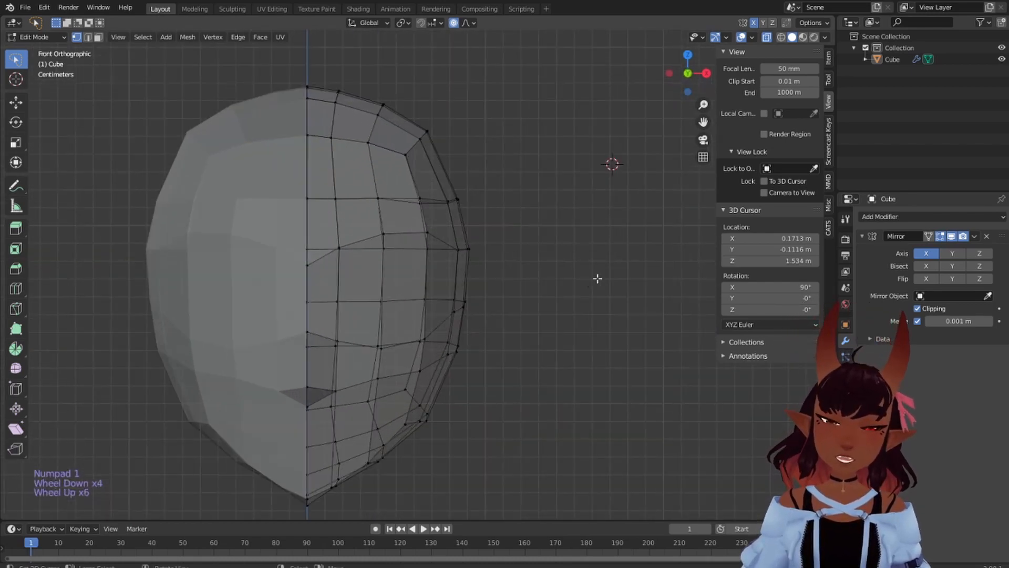
middle_drag(598, 279, 458, 308)
scroll(466, 309, up, 1)
scroll(459, 307, up, 2)
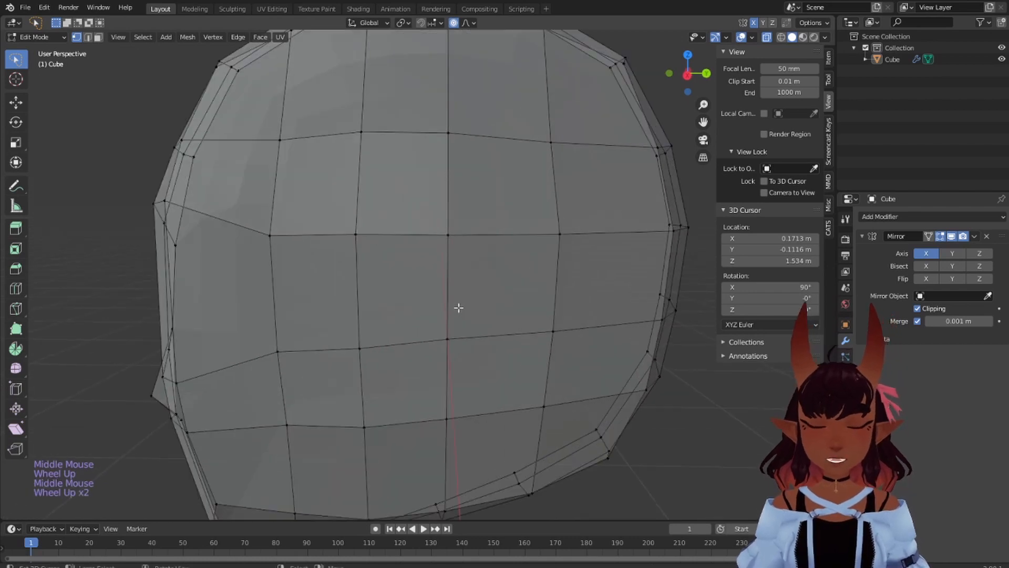
Select the six vertices of the two faces that close the former ear hole
right_click(356, 235)
right_click(357, 235)
right_click(357, 235)
shift+right_click(359, 348)
shift+right_click(447, 339)
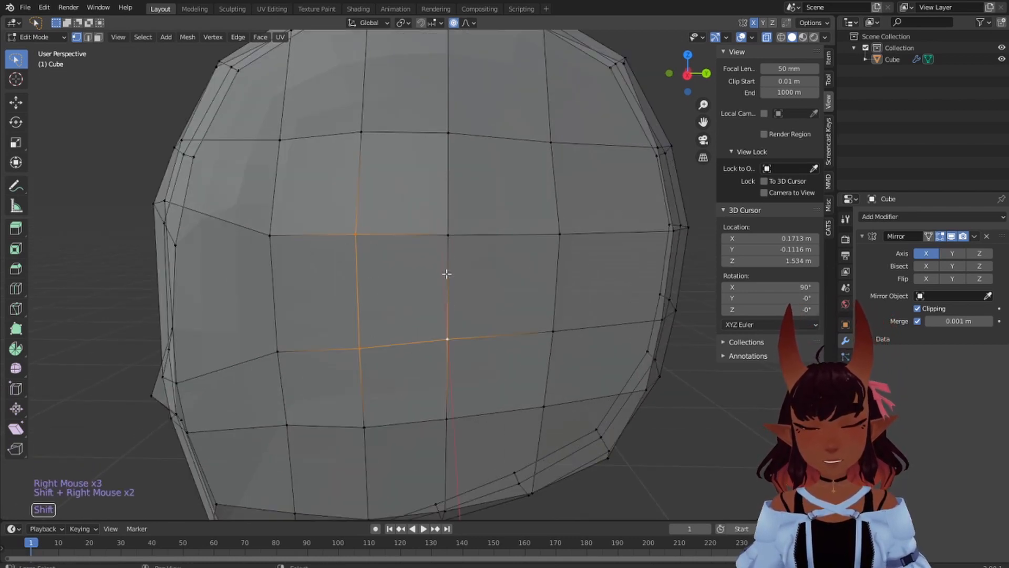
shift+right_click(448, 247)
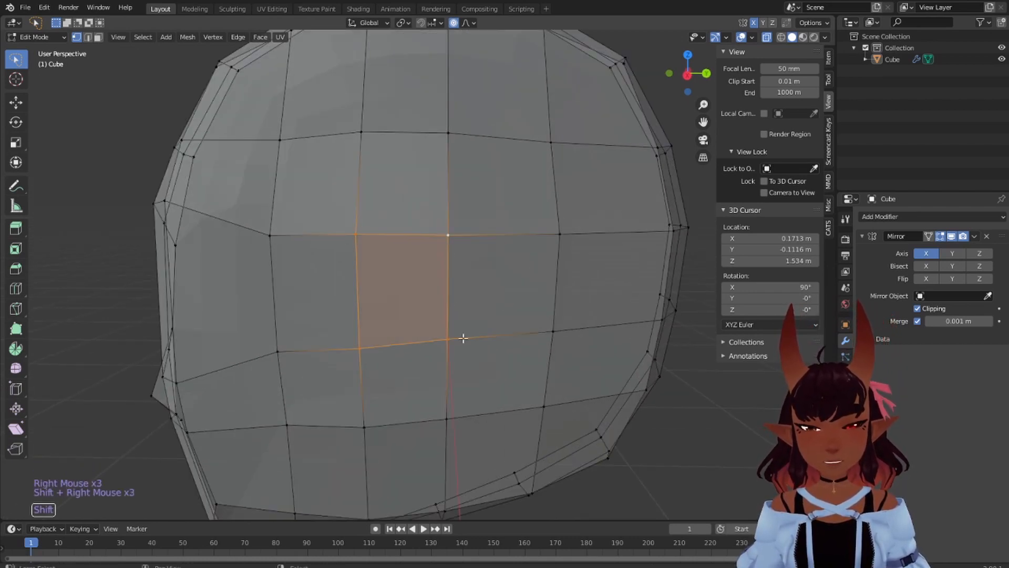
shift+right_click(450, 420)
shift+right_click(450, 420)
shift+right_click(452, 420)
shift+right_click(450, 419)
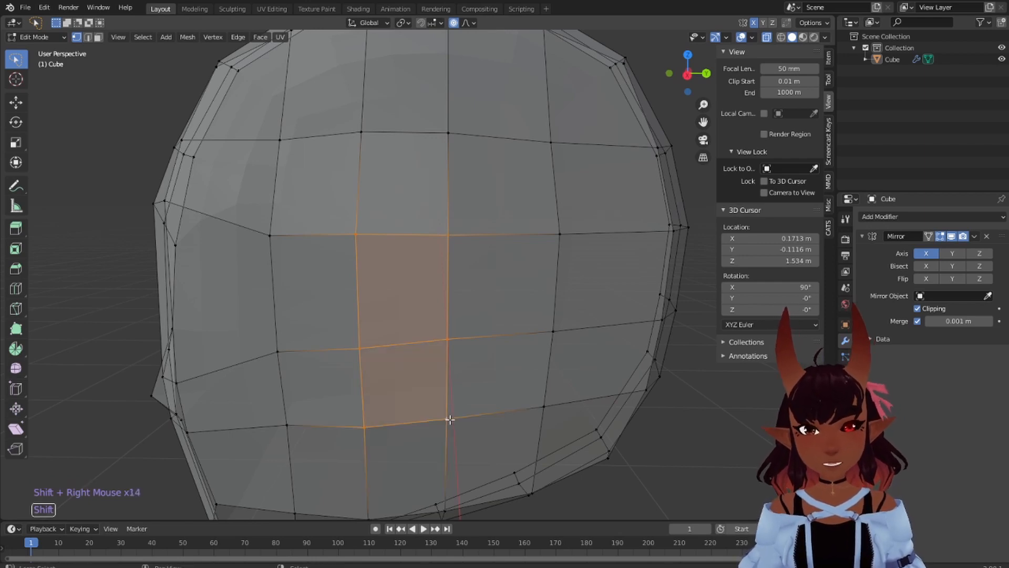
Duplicate the two selected faces in place in the front view and turn off proportional editing
key(KP_1)
scroll(480, 391, down, 5)
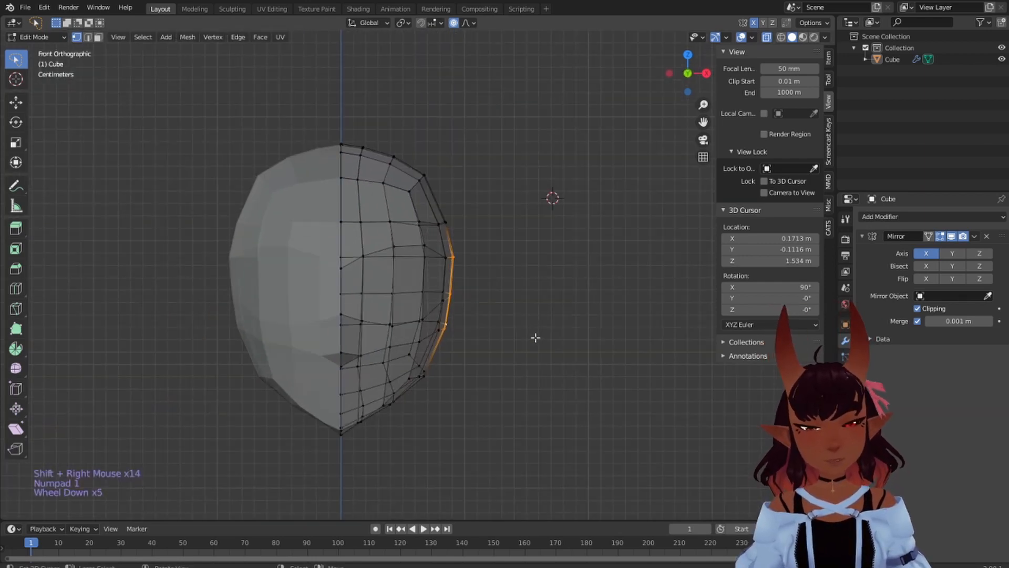
scroll(534, 338, up, 2)
shift+middle_drag(545, 360, 505, 318)
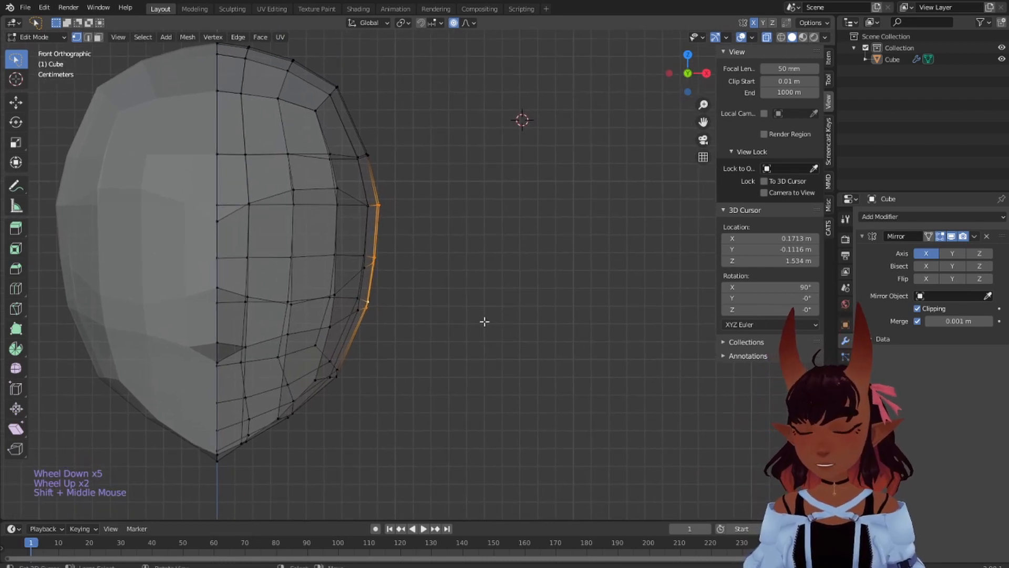
key(shift+d)
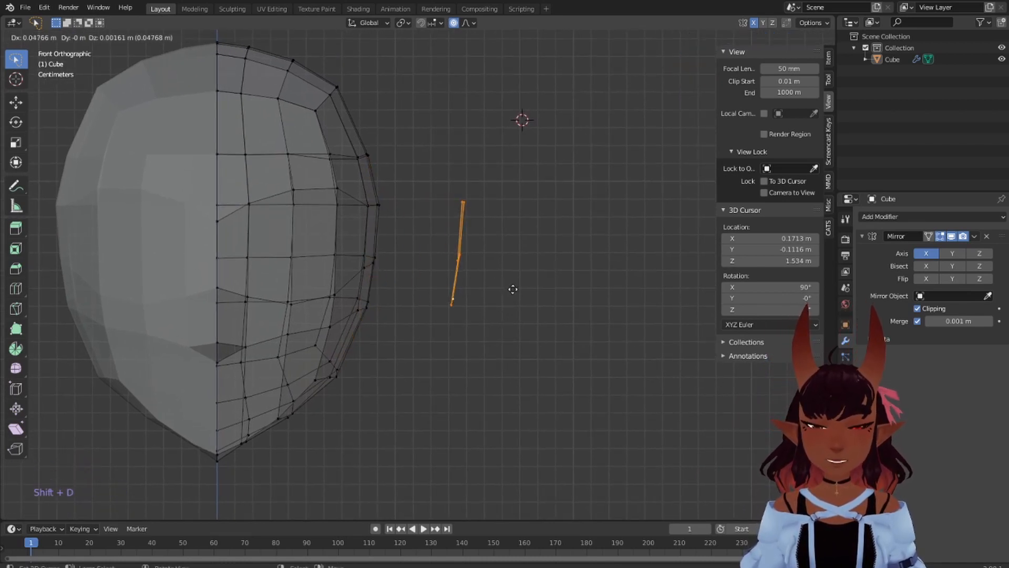
right_click(539, 292)
right_click(540, 293)
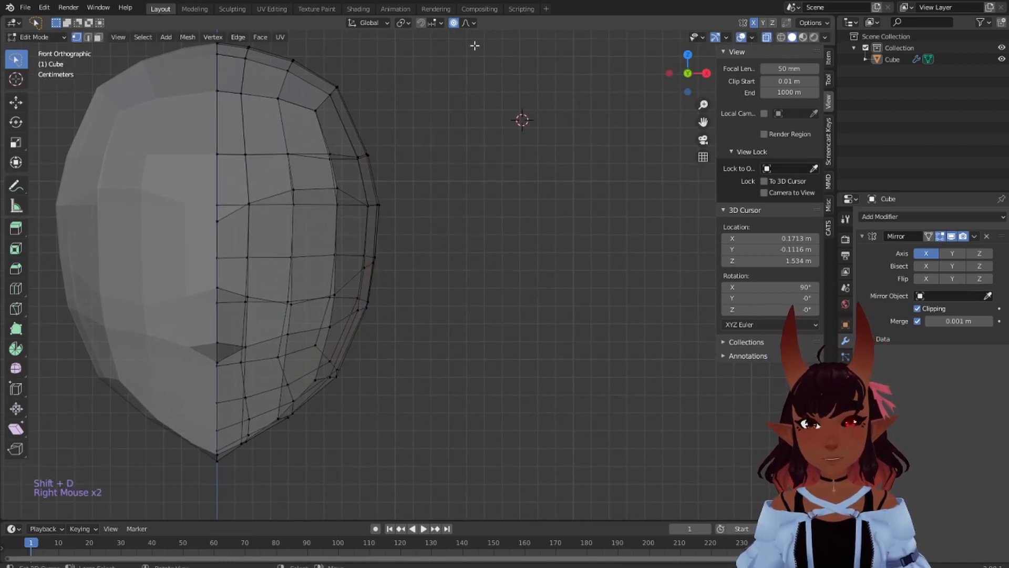
key(ctrl+z)
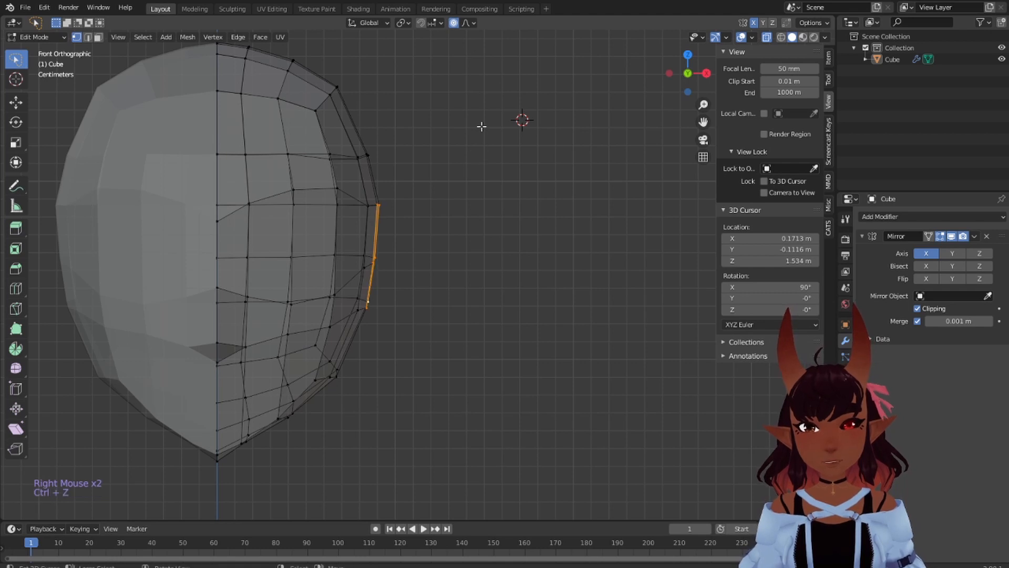
click(455, 24)
Move the duplicated faces about 0.042 m outward from the head along X
key(g)
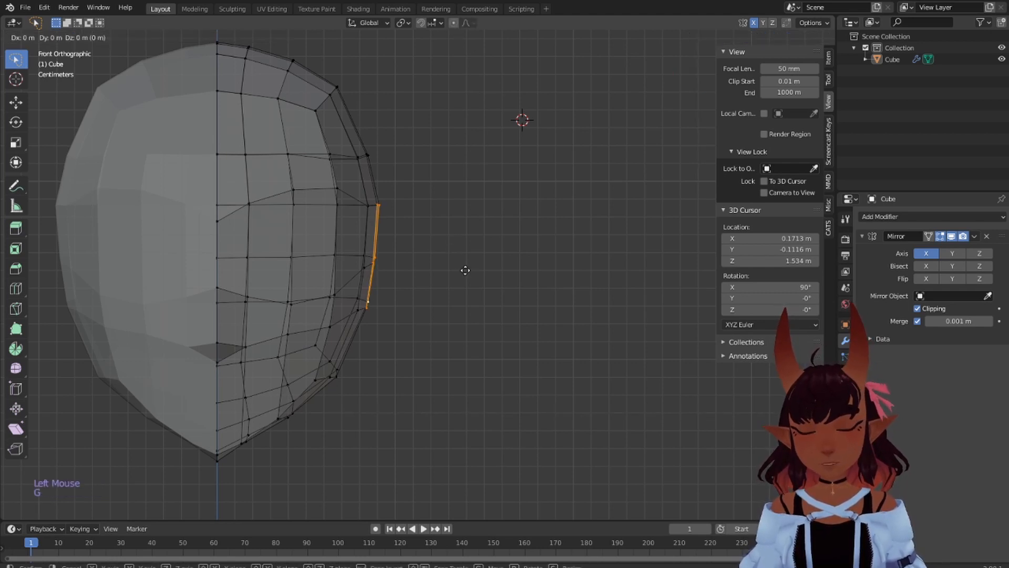
key(x)
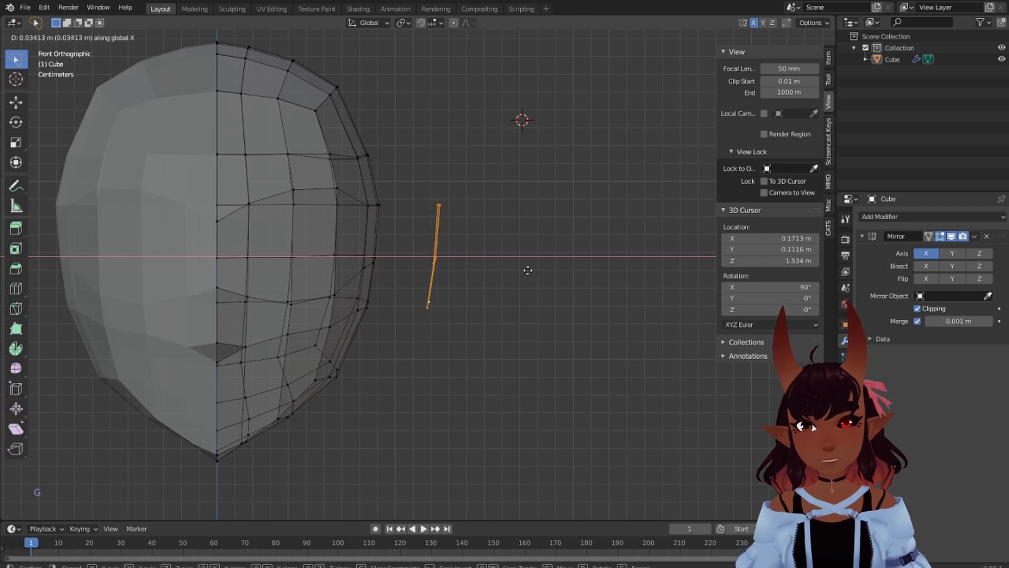
click(542, 271)
Try to extrude the detached faces outward away from the head in the front view
key(e)
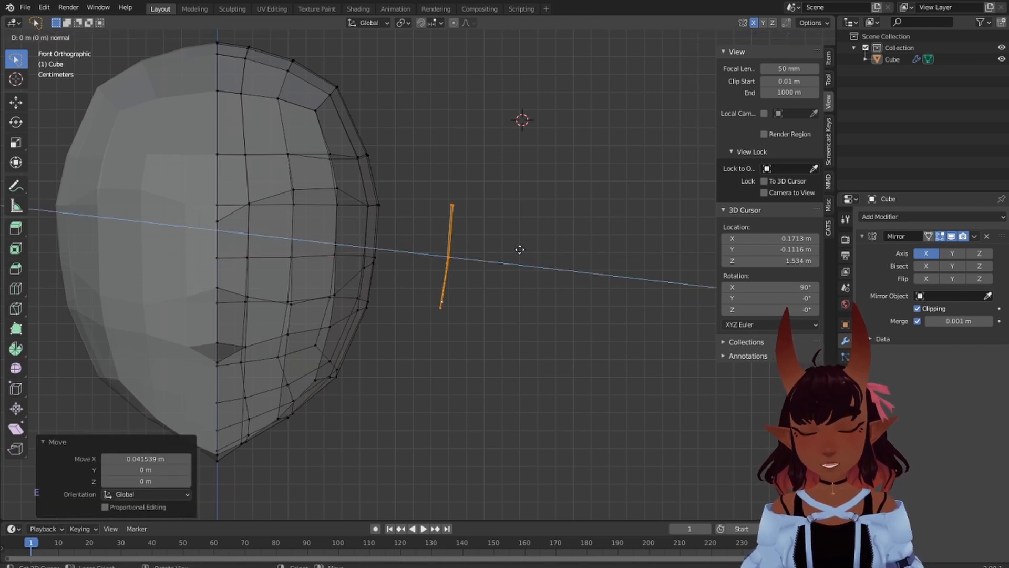
key(x)
right_click(548, 249)
right_click(530, 250)
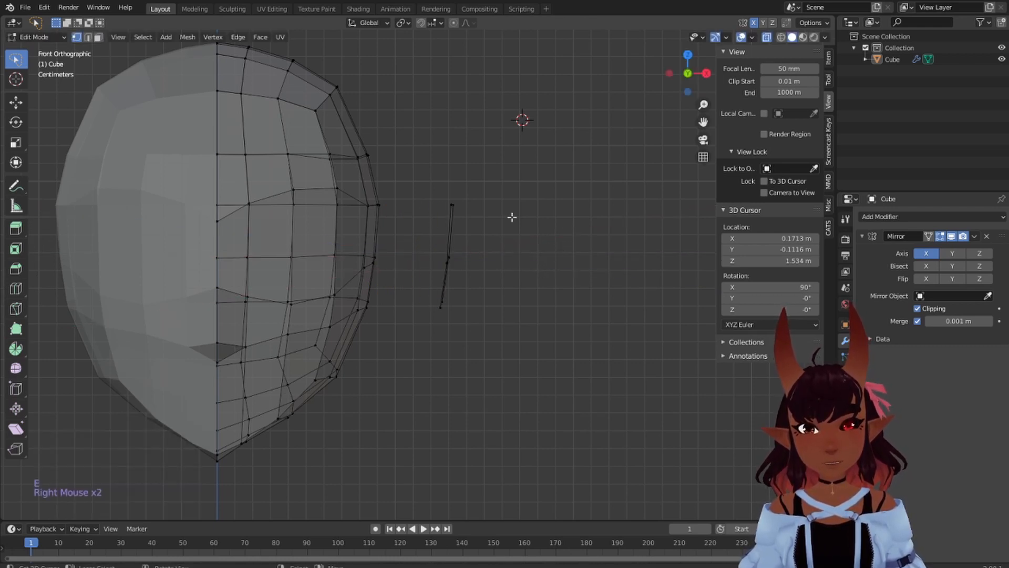
mouse_move(506, 160)
mouse_down()
mouse_move(451, 377)
mouse_move(498, 252)
mouse_up()
key(e)
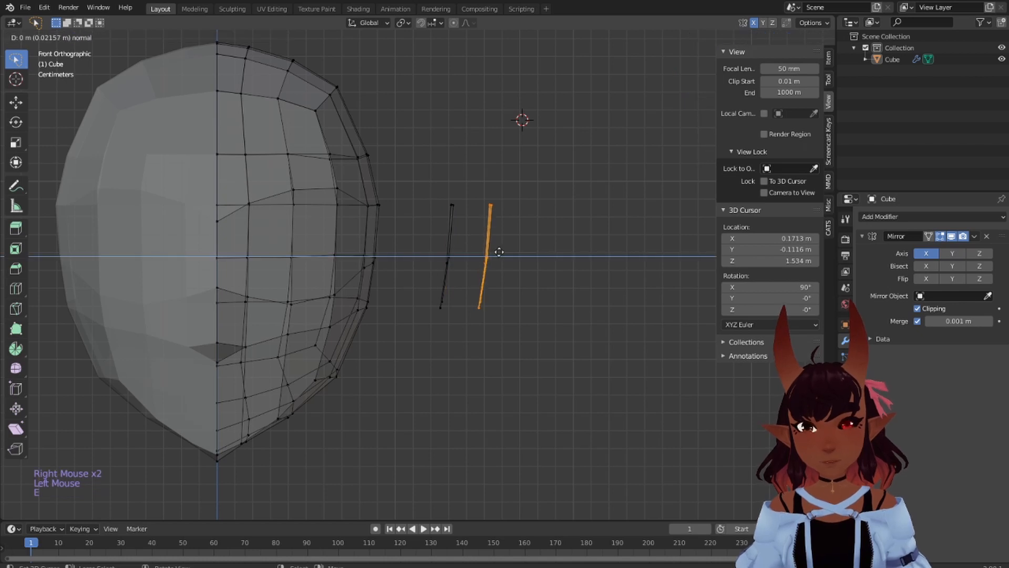
key(ctrl+z)
key(ctrl+z)
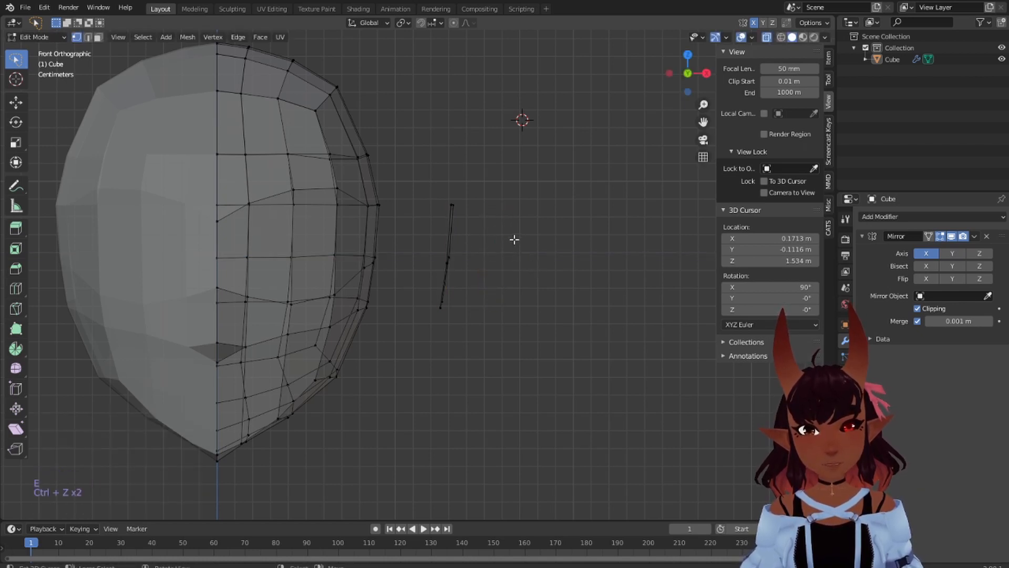
Extrude the detached faces about 0.033 m outward, inspect them from below and try to delete the extruded part
mouse_move(514, 239)
mouse_down()
mouse_move(406, 255)
mouse_move(436, 315)
mouse_up()
key(e)
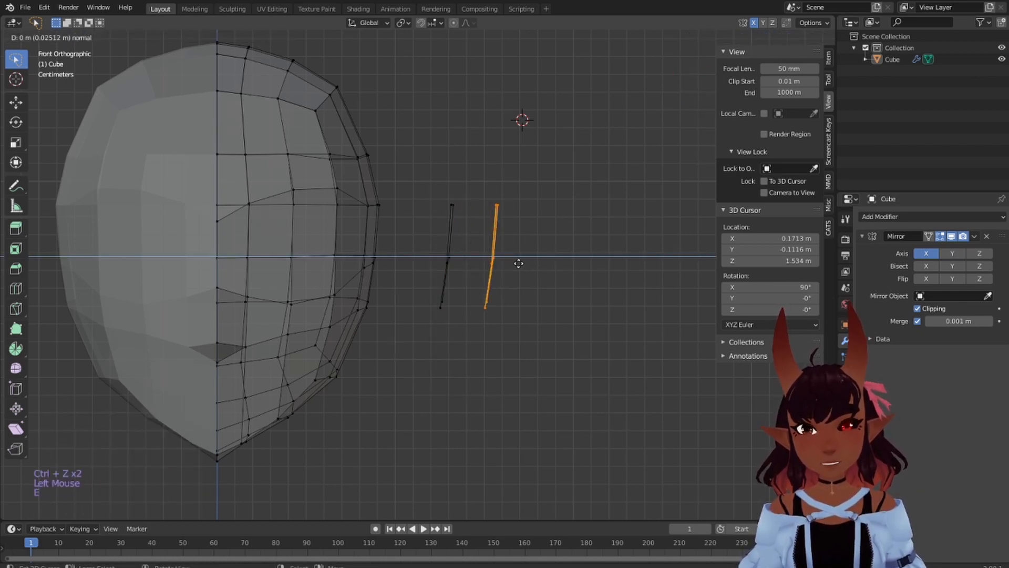
click(552, 258)
middle_drag(552, 258, 520, 354)
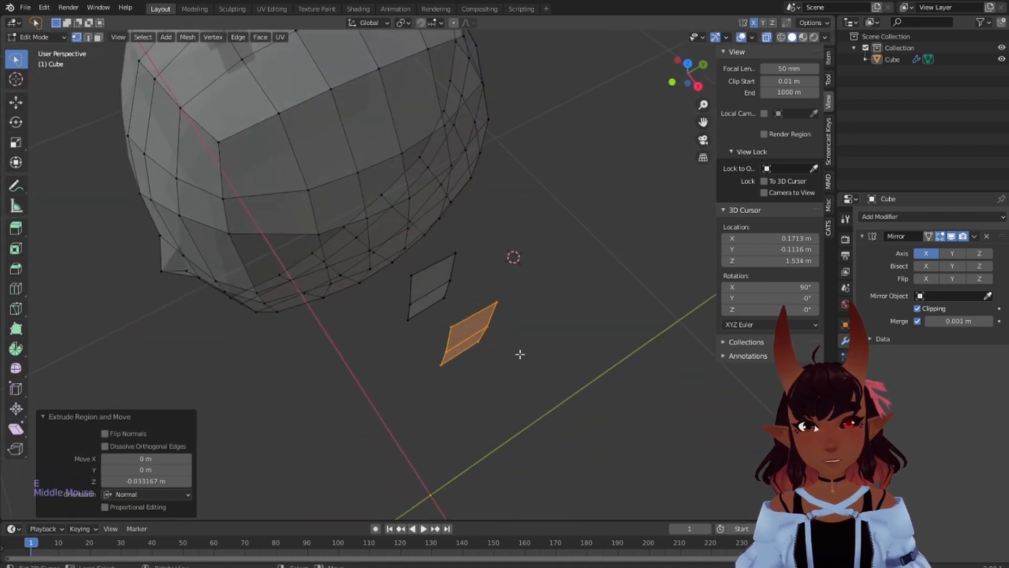
key(x)
click(520, 355)
Reselect the detached geometry from the angled view and extrude it about 0.028 m along its normal
mouse_move(496, 246)
mouse_down()
mouse_move(466, 241)
mouse_move(382, 309)
mouse_move(491, 340)
mouse_up()
key(e)
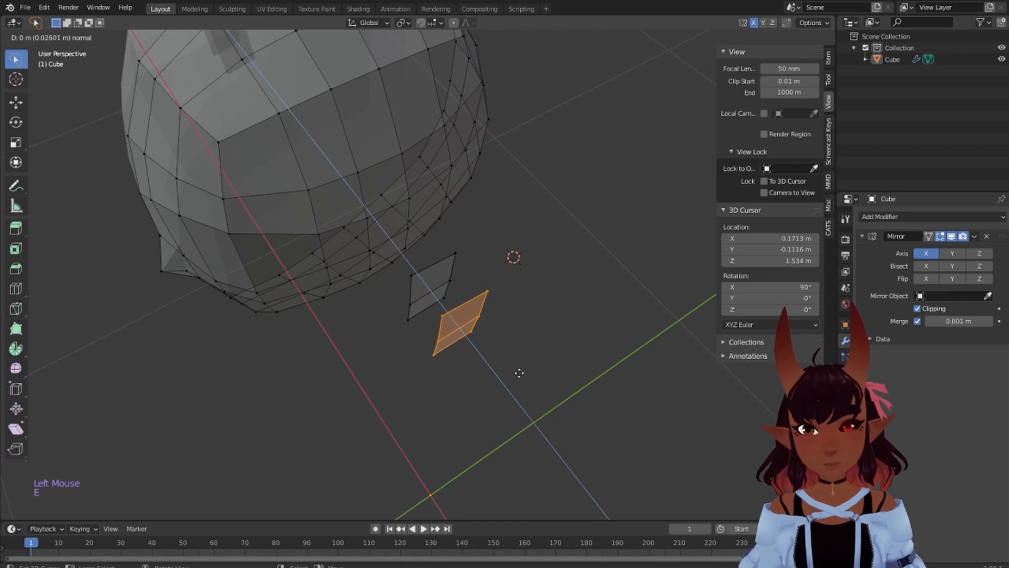
click(519, 372)
middle_drag(403, 332, 425, 269)
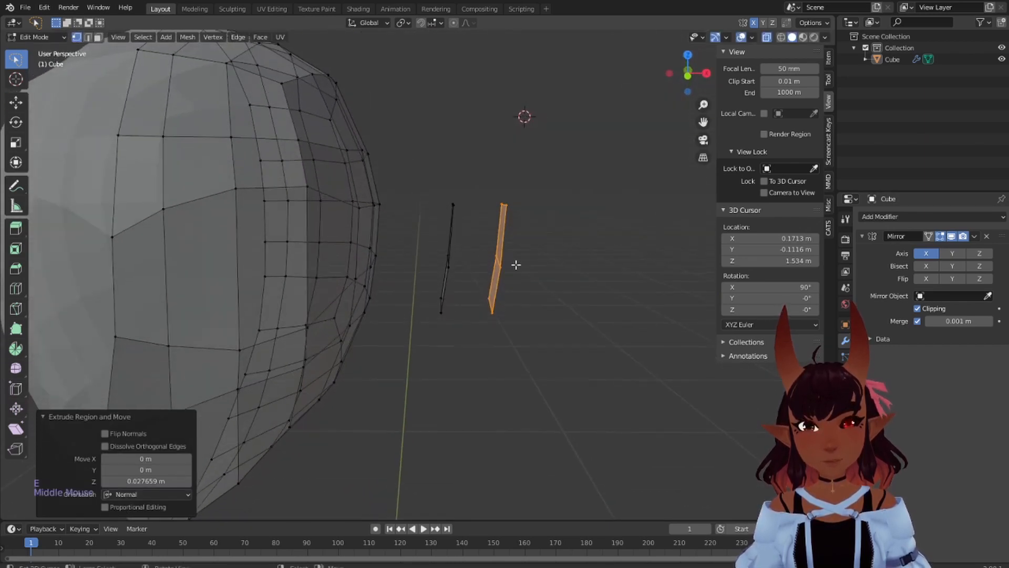
Undo the extrusions, the move and the duplication, back to the two selected faces on the head
key(ctrl+z)
key(ctrl+z)
key(ctrl+z)
key(ctrl+z)
key(ctrl+z)
key(ctrl+z)
key(ctrl+z)
key(ctrl+z)
key(ctrl+z)
key(ctrl+z)
key(ctrl+z)
key(ctrl+z)
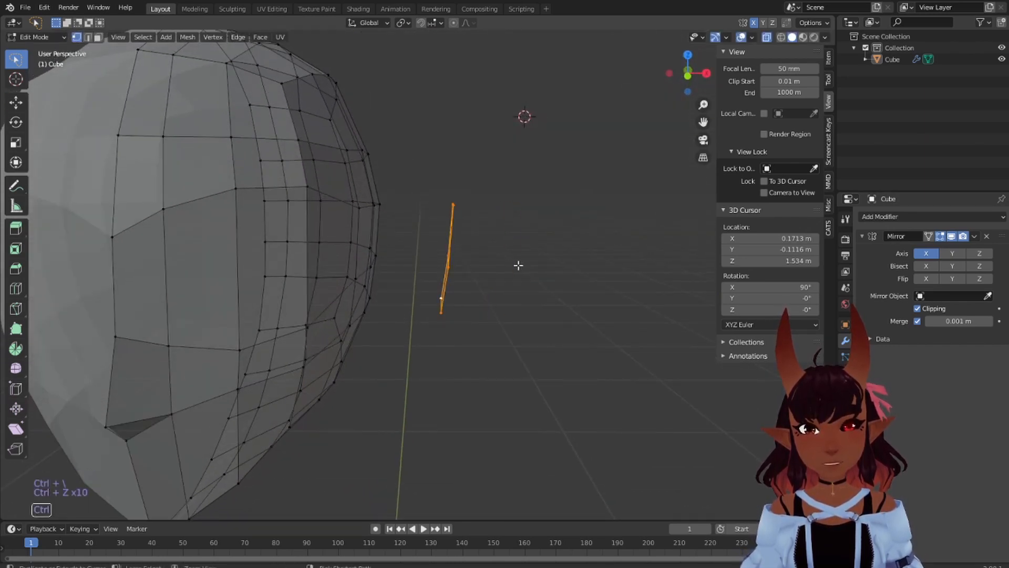
middle_drag(501, 294, 462, 311)
key(ctrl+z)
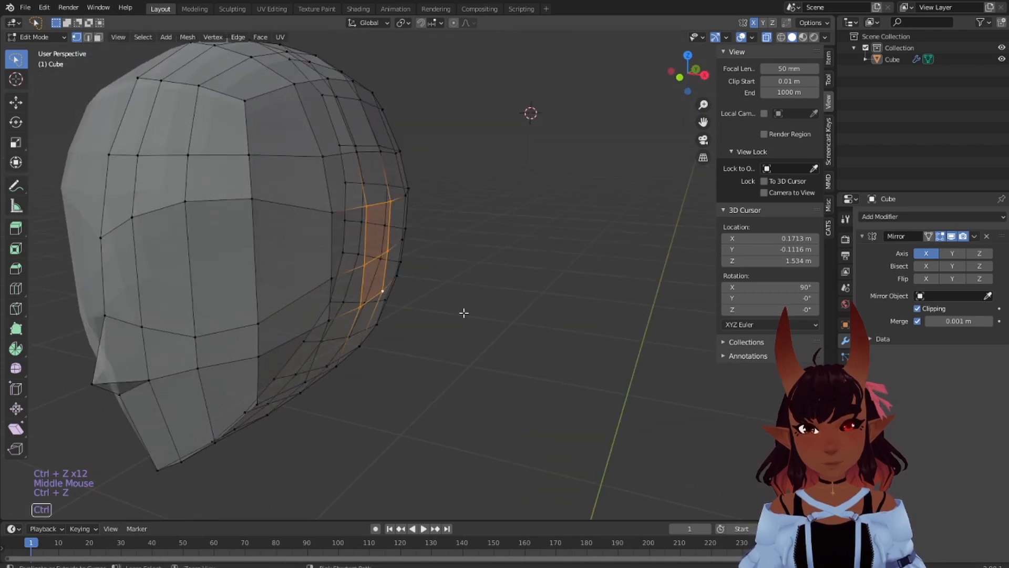
Duplicate the two side faces again in the front view, leaving the copy in place and selected
key(KP_1)
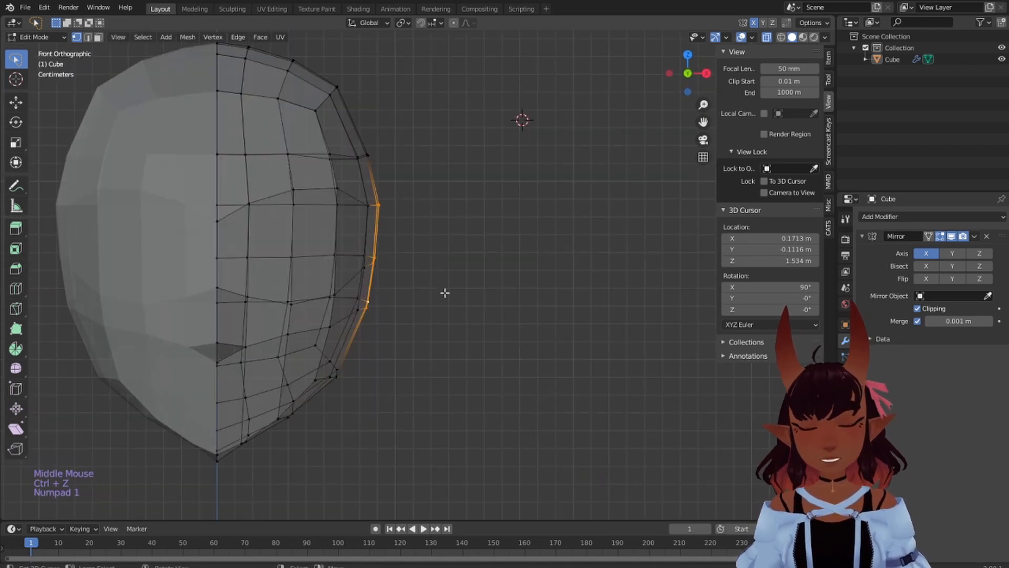
key(shift+d)
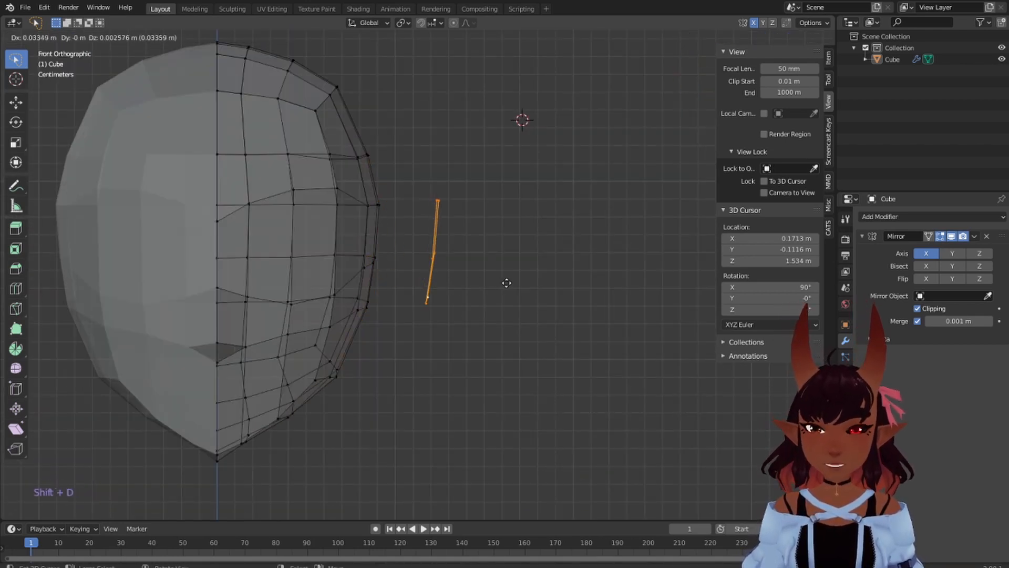
right_click(519, 290)
right_click(519, 290)
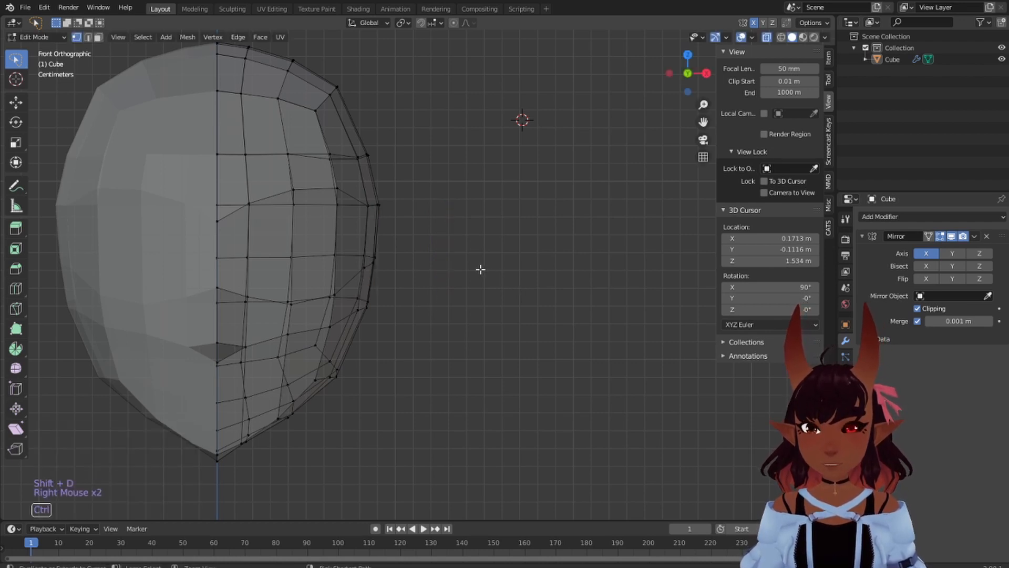
key(ctrl+z)
Move the duplicated faces about 0.035 m outward along X and extrude them about 0.031 m along their normal
key(g)
key(x)
click(544, 272)
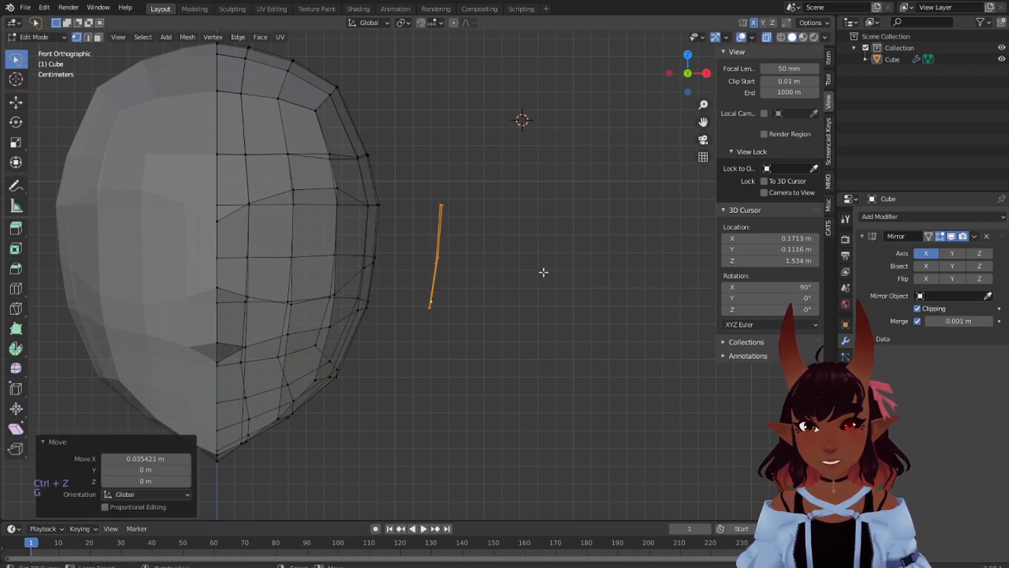
key(e)
click(603, 272)
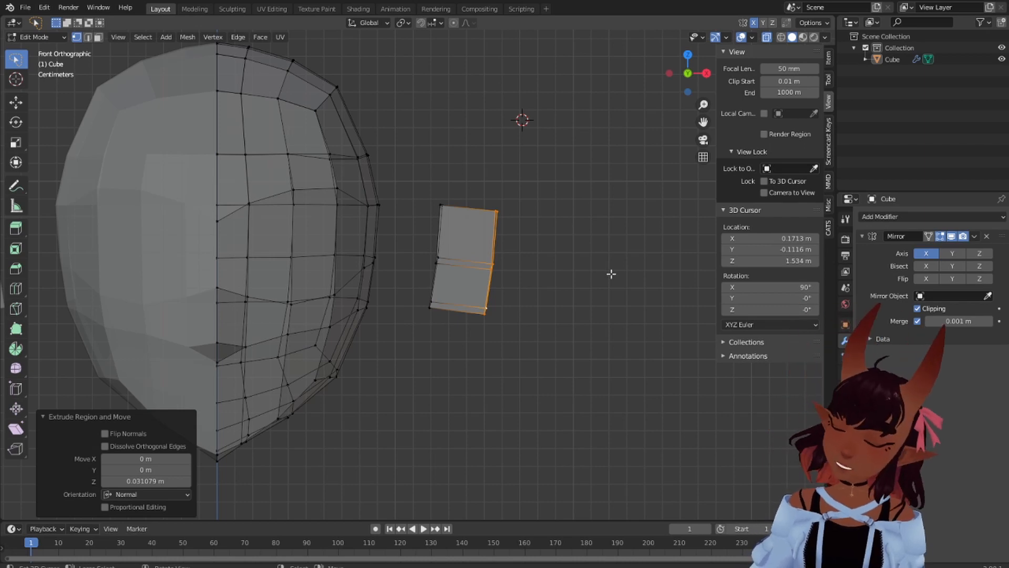
Delete the two faces of the extruded ear block that face the head, working in face selection mode
scroll(485, 236, up, 2)
scroll(485, 236, down, 1)
middle_drag(485, 236, 607, 243)
scroll(458, 261, up, 4)
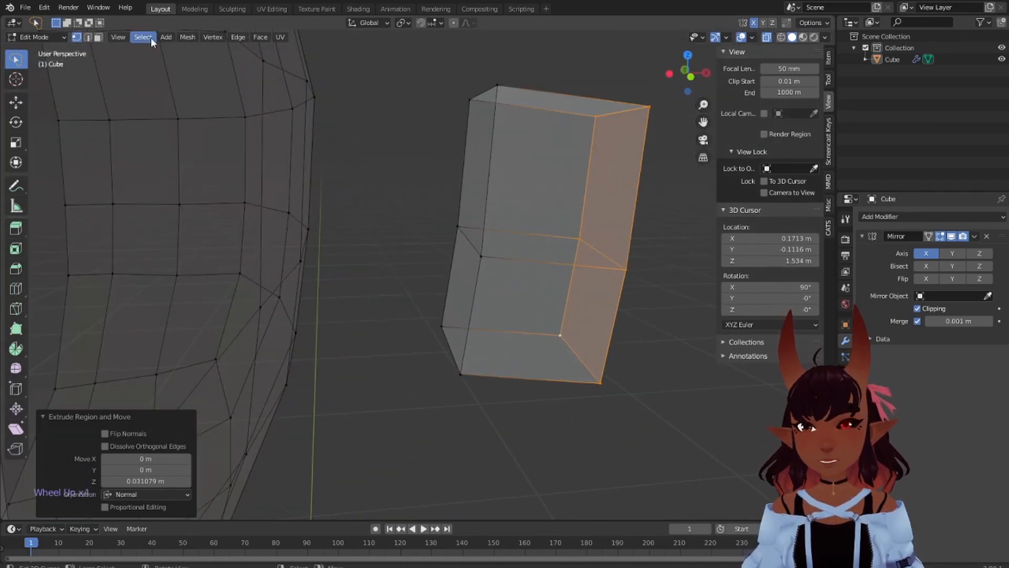
click(99, 36)
right_click(472, 161)
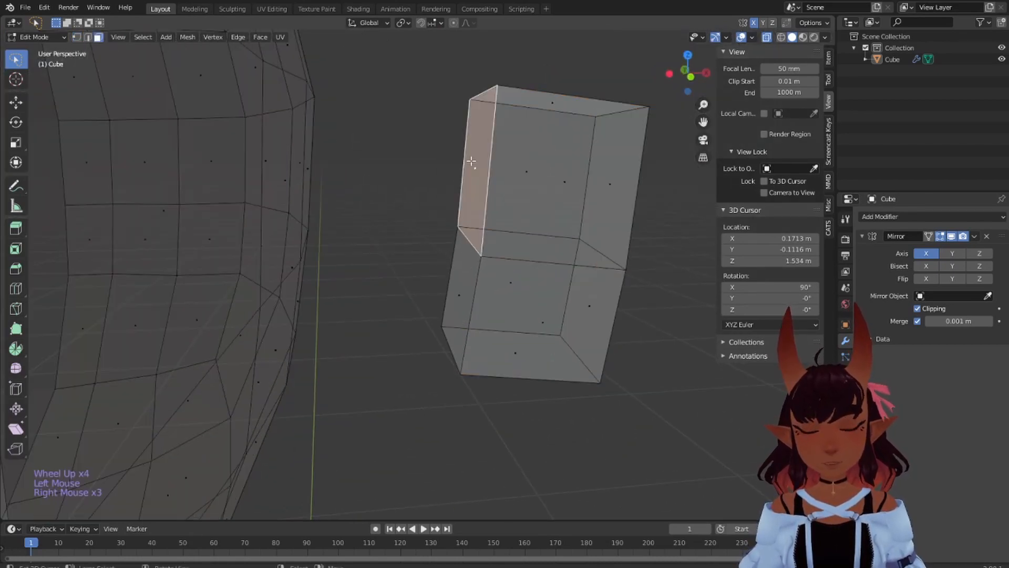
shift+right_click(456, 295)
key(x)
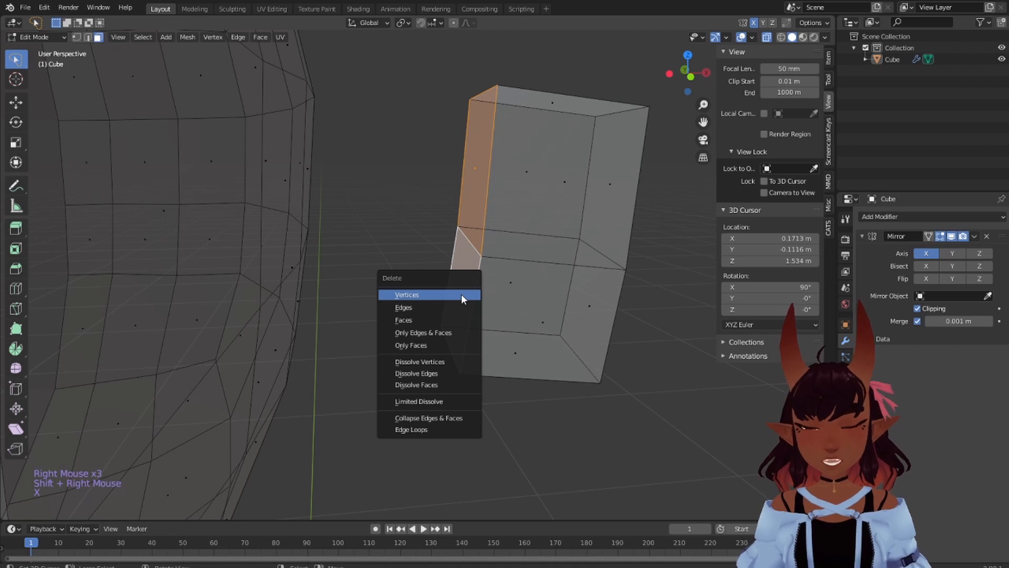
click(411, 320)
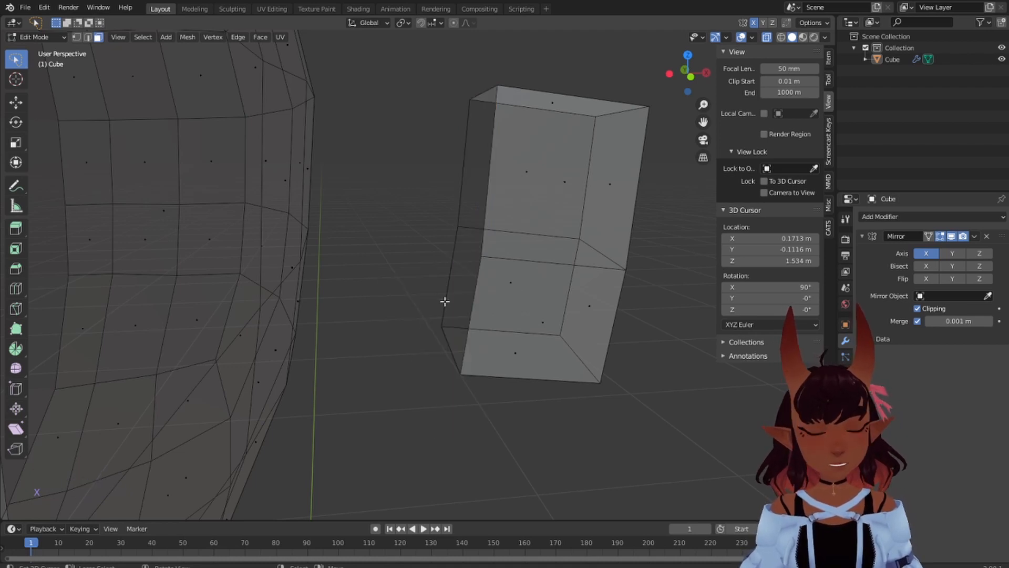
Select the whole ear block and flatten it to about 0.32 of its depth along Y
key(KP_1)
scroll(482, 266, down, 3)
mouse_move(594, 226)
mouse_down()
mouse_move(417, 192)
mouse_move(622, 309)
mouse_up()
middle_drag(603, 287, 478, 405)
key(s)
key(y)
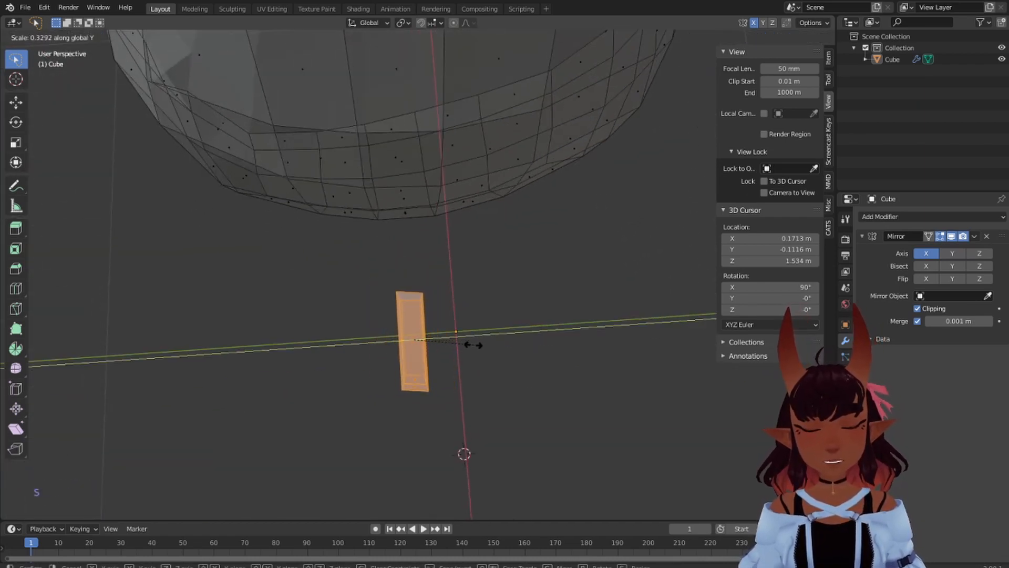
click(472, 345)
key(KP_1)
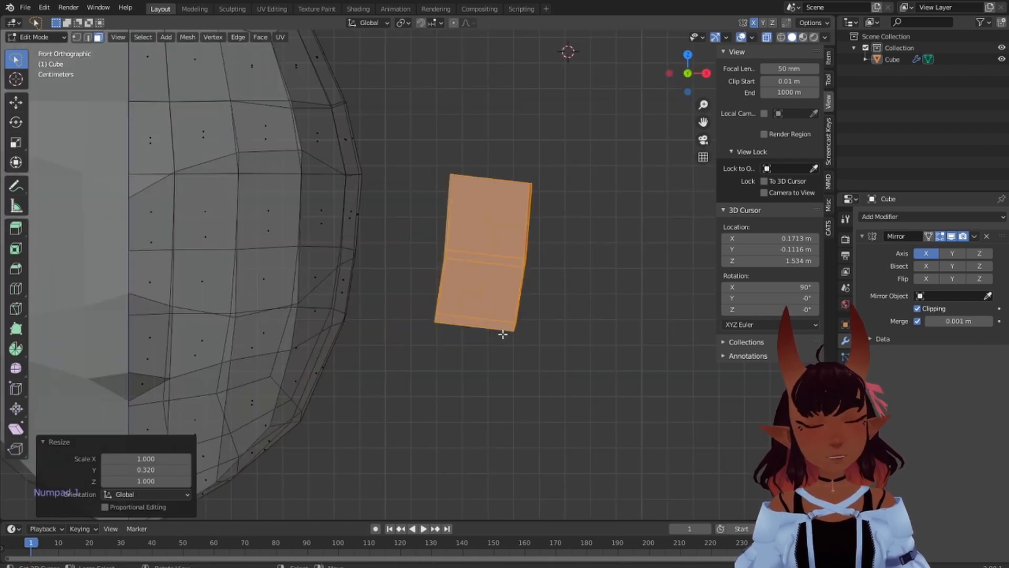
Add one centred loop cut around the ear block's narrow sides and enlarge the loop uniformly by about 1.09
middle_drag(606, 200, 491, 301)
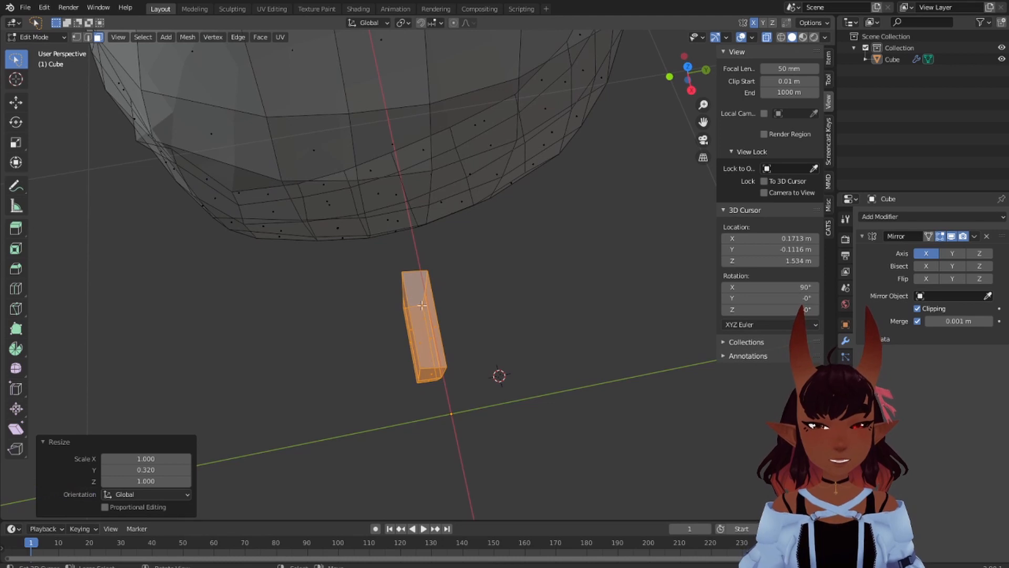
middle_drag(442, 323, 409, 324)
key(ctrl+r)
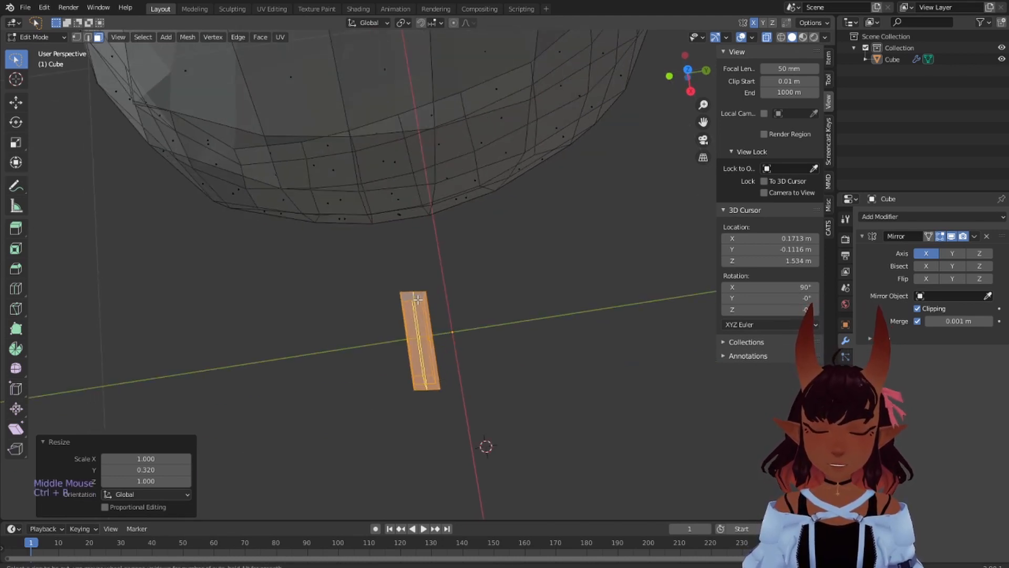
click(418, 298)
right_click(418, 297)
key(KP_1)
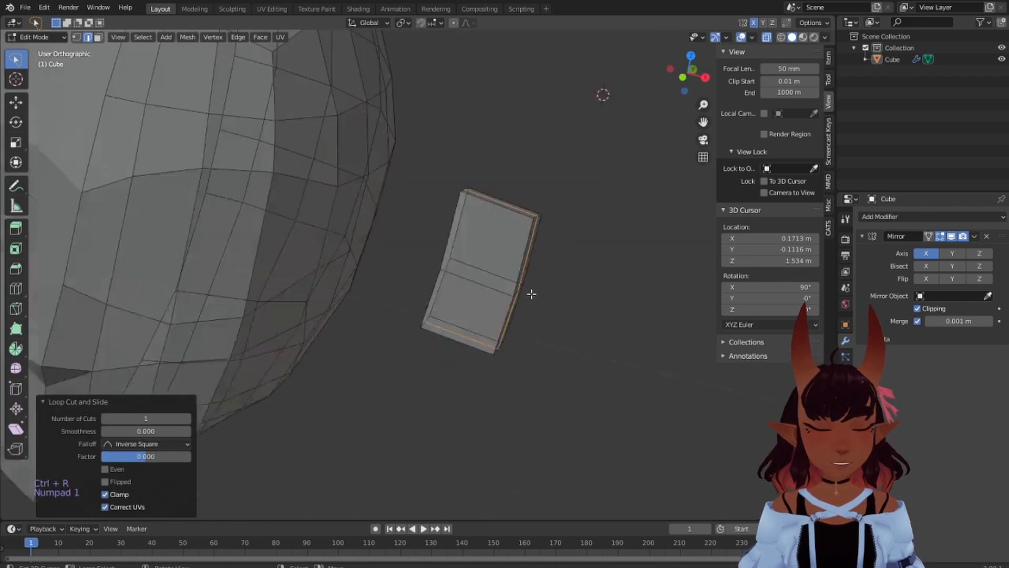
key(s)
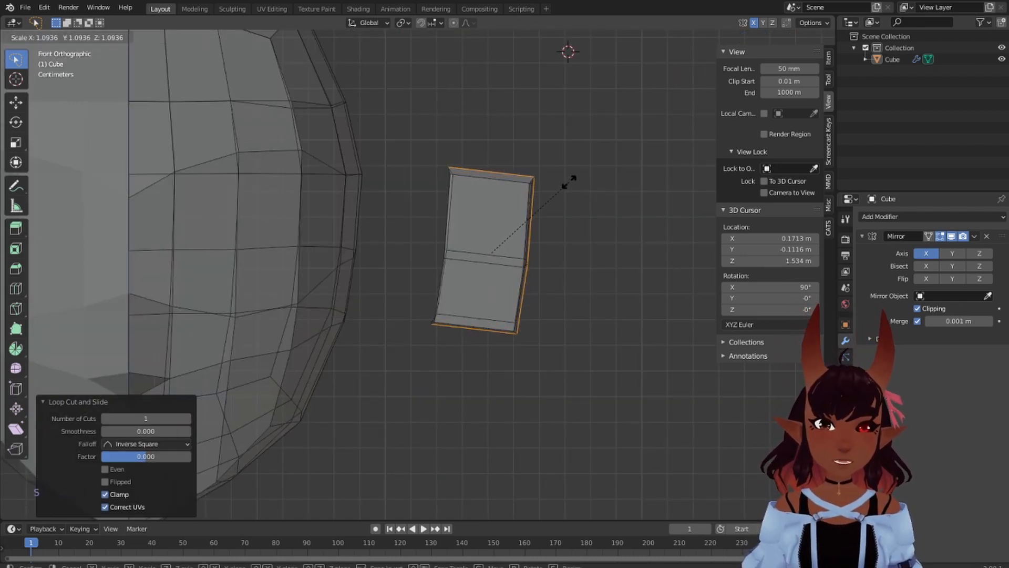
click(569, 181)
Select the ear's edges facing the head and scale them to about 0.47 along X
mouse_move(462, 130)
mouse_down()
mouse_move(417, 361)
mouse_move(461, 360)
mouse_up()
key(s)
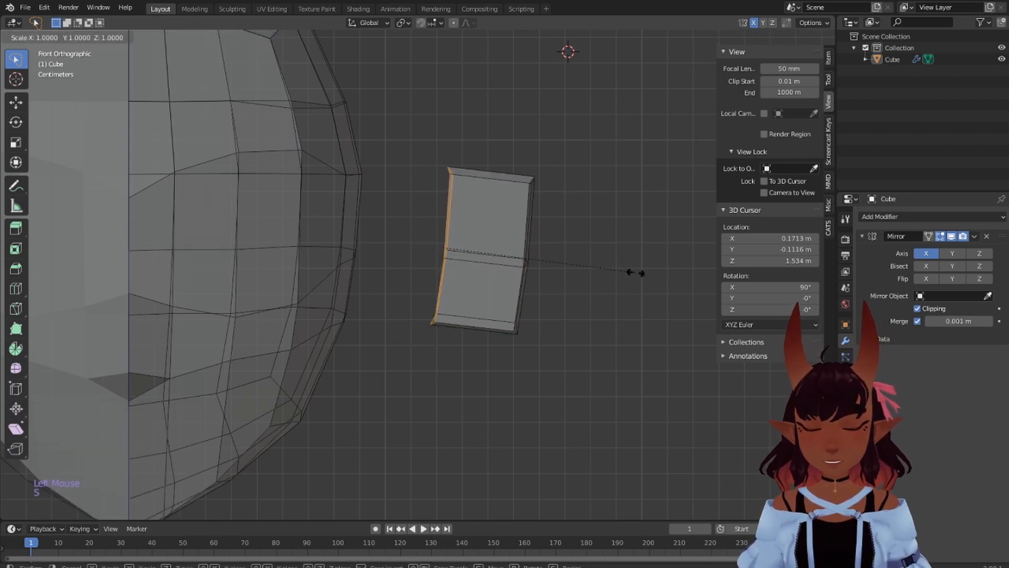
key(x)
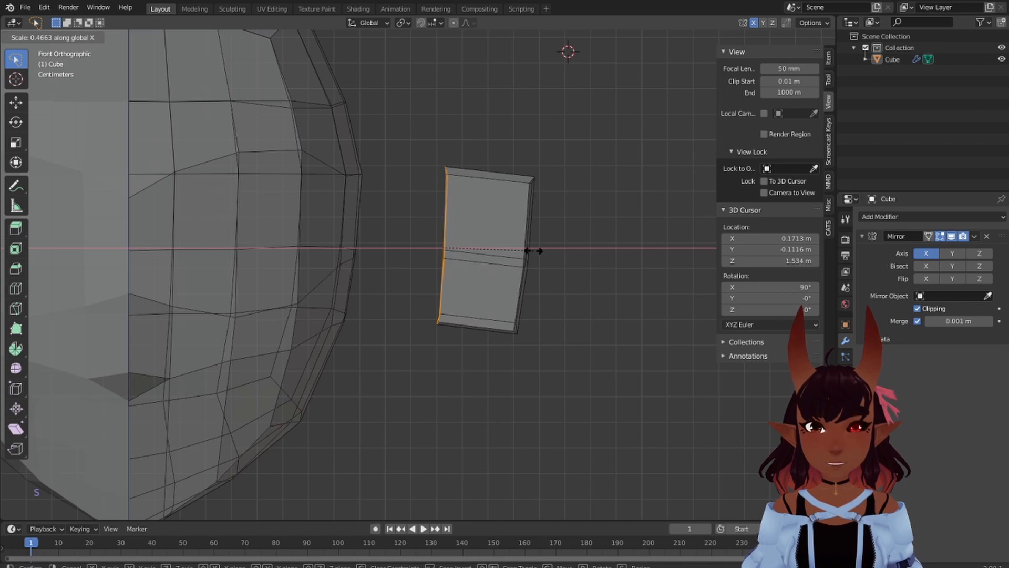
click(533, 250)
In vertex selection mode, move the ear's middle outer vertices about 0.0098 m outward along X
scroll(563, 270, up, 3)
shift+middle_drag(631, 237, 547, 232)
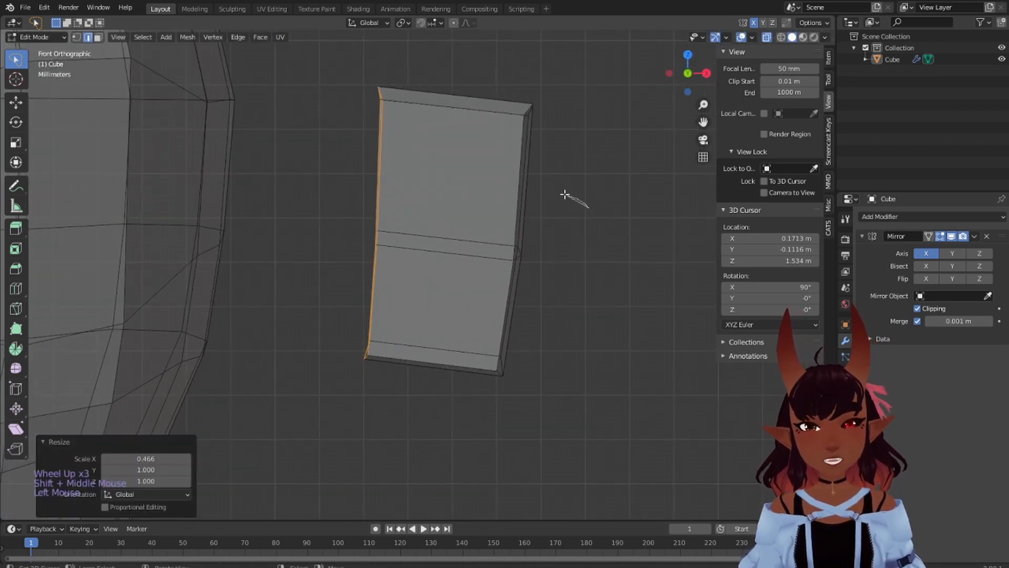
click(580, 265)
drag(582, 234, 581, 289)
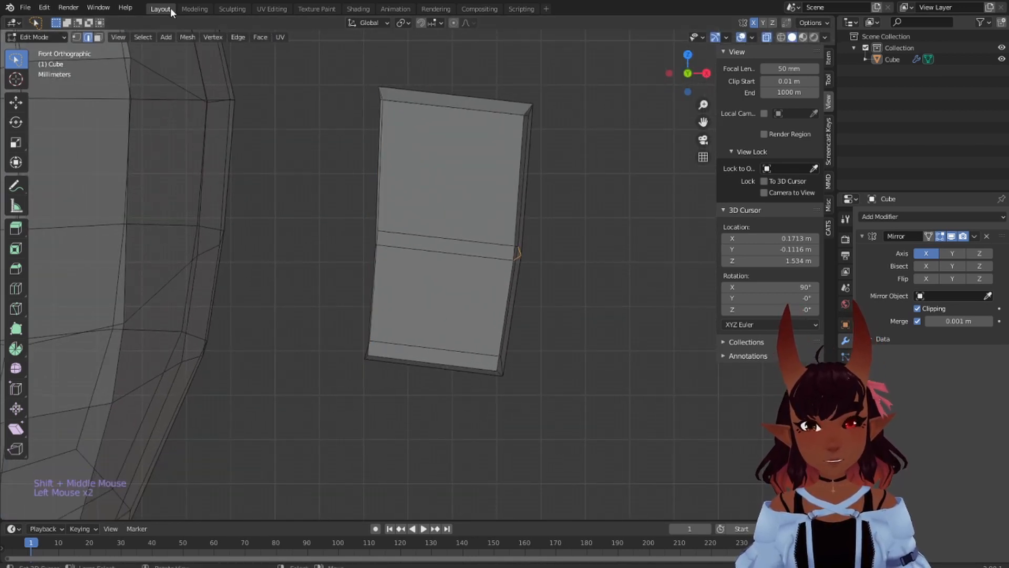
click(77, 38)
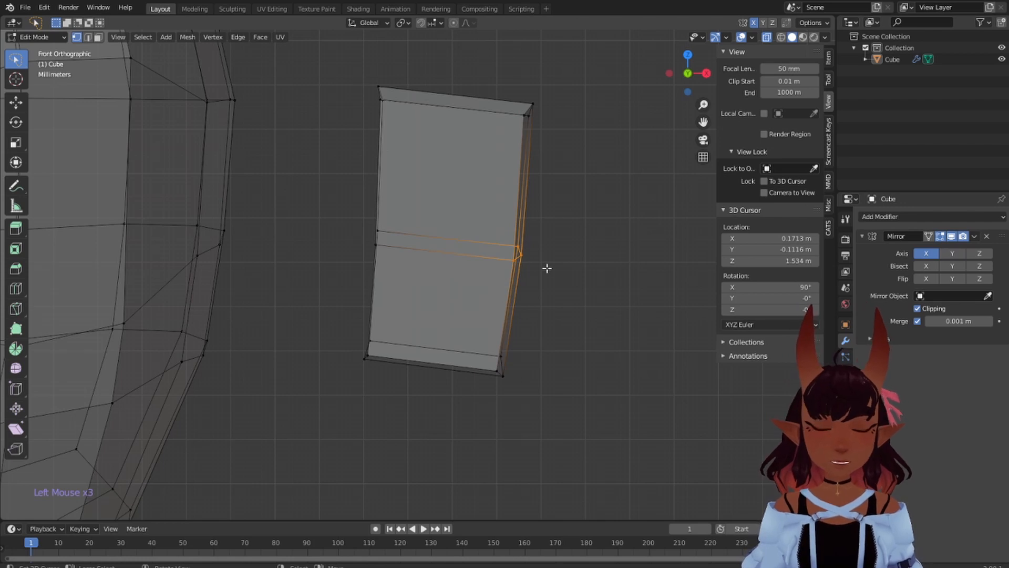
key(g)
key(x)
click(583, 355)
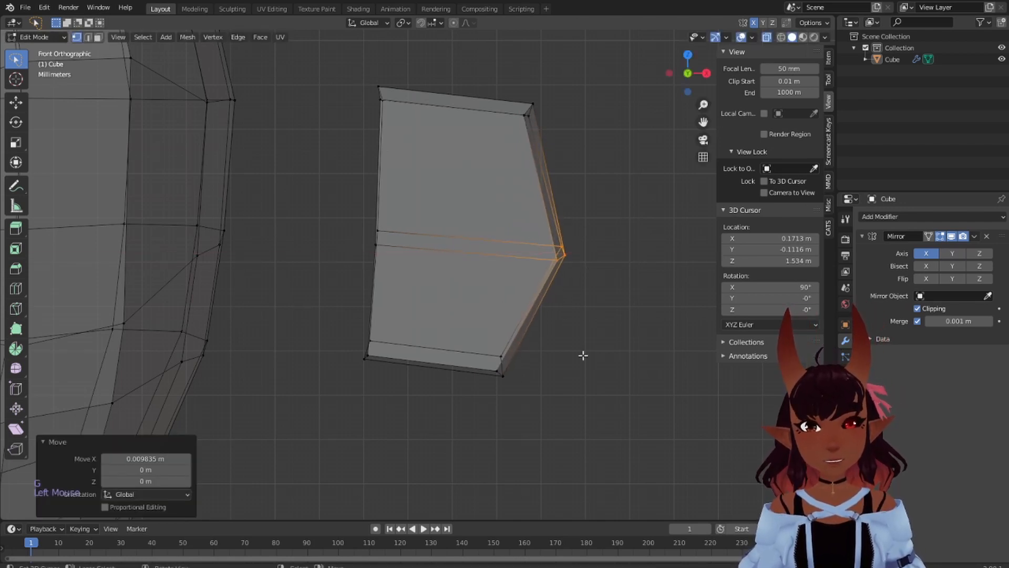
Move the ear's lower outer corner vertices about 0.01 m toward the head along X
drag(583, 345, 574, 397)
key(g)
key(x)
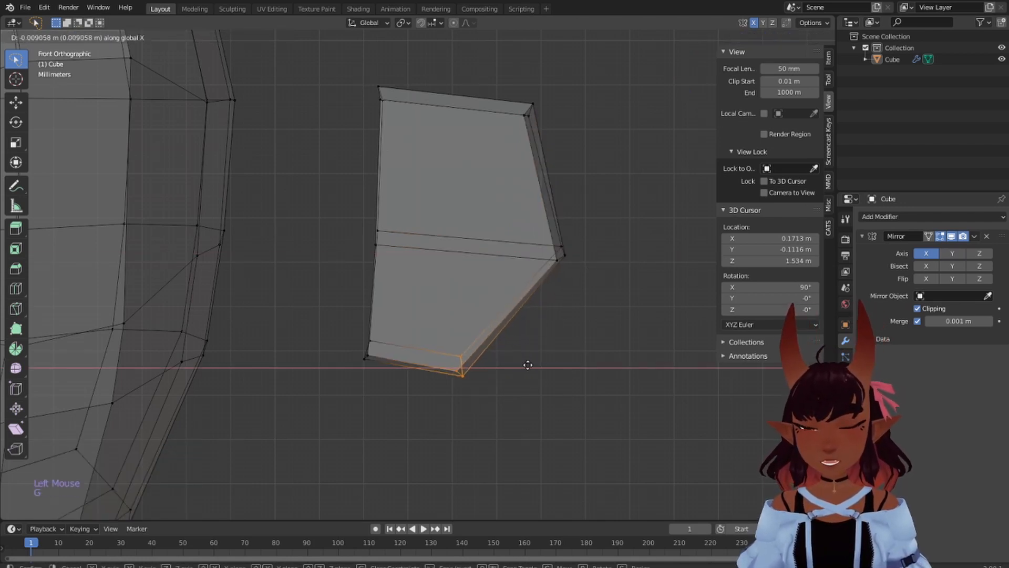
click(525, 365)
Lower the ear's upper corner vertices nearest the head by about 0.0079 m along Z
drag(388, 57, 425, 122)
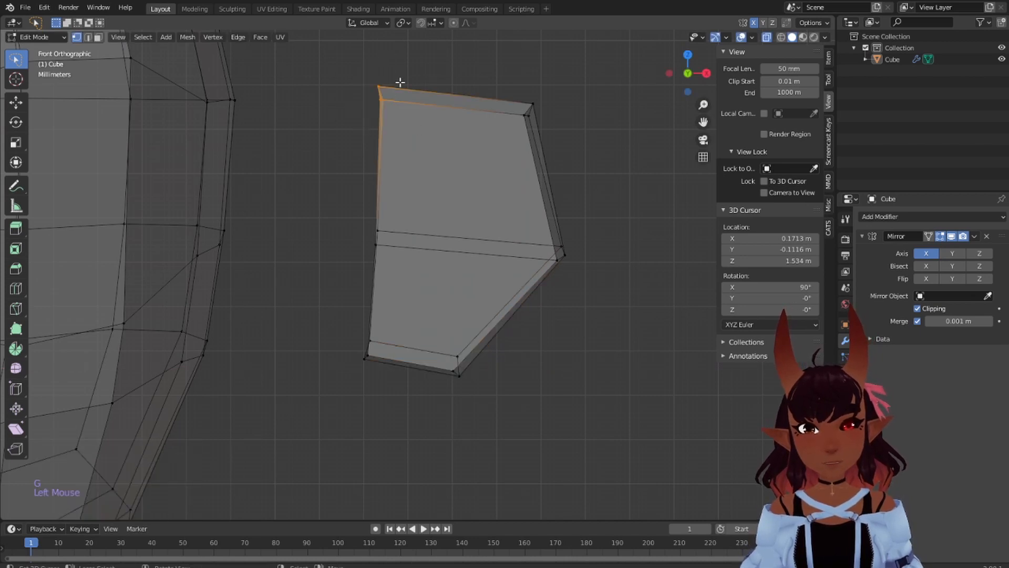
key(g)
key(z)
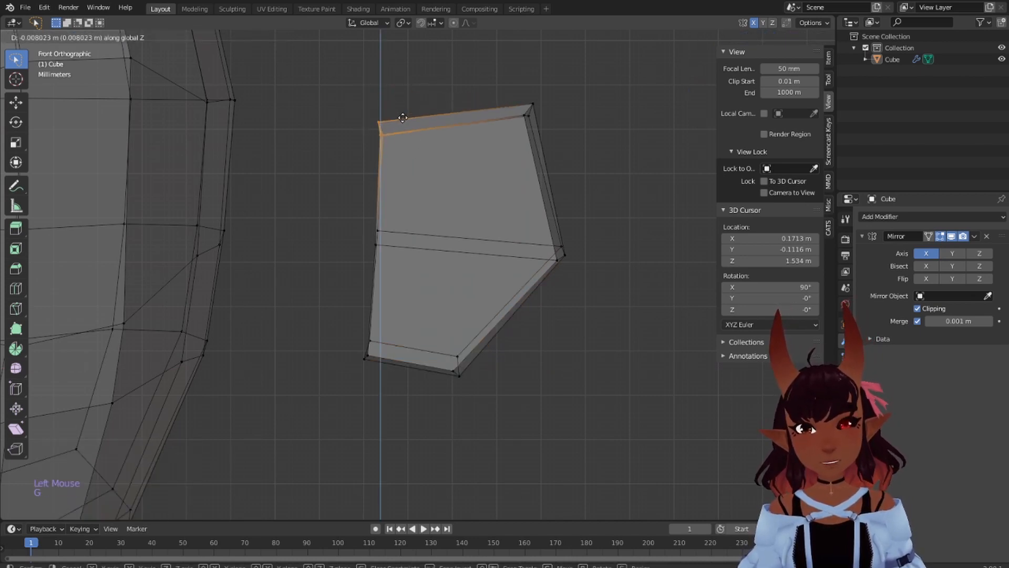
click(402, 118)
Add a centred vertical loop cut through the ear and raise its top vertices about 0.0056 m along Z
key(ctrl+r)
click(448, 210)
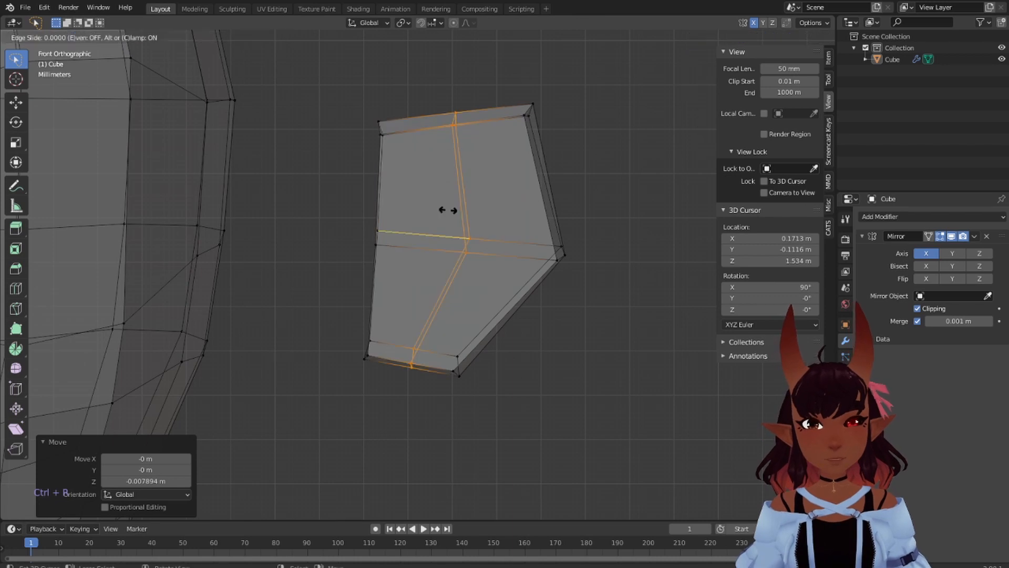
right_click(448, 210)
scroll(471, 122, down, 2)
mouse_move(471, 121)
mouse_down()
mouse_move(497, 188)
mouse_move(494, 176)
mouse_up()
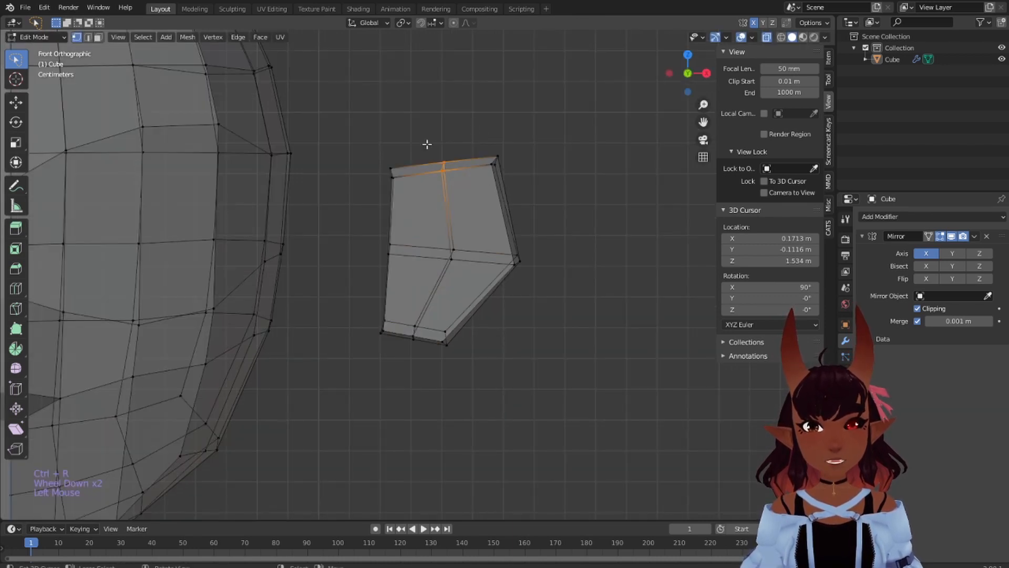
key(g)
key(z)
click(428, 125)
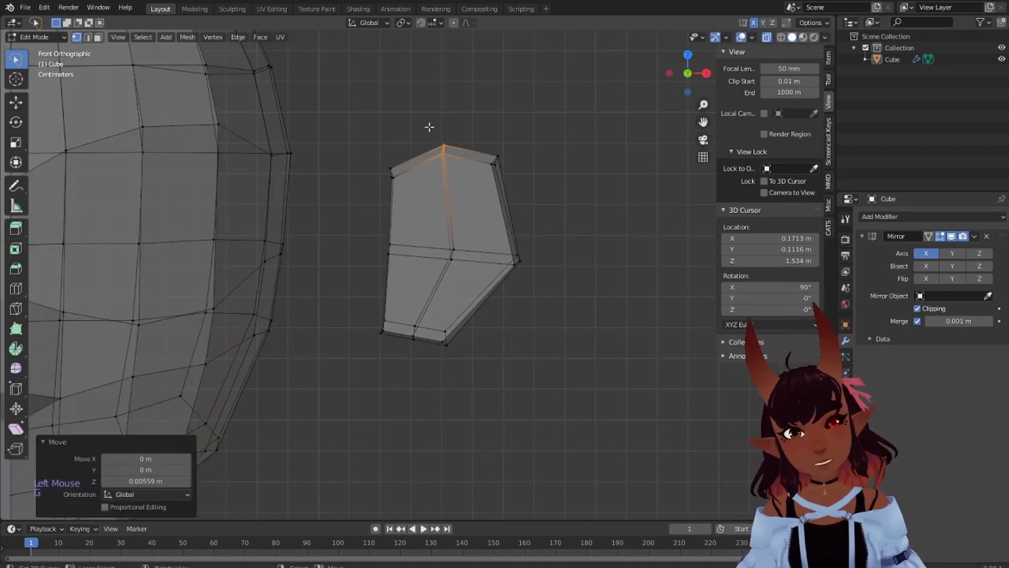
Lower the bottom vertices of the ear's vertical loop about 0.0024 m along Z and clear the selection
mouse_move(424, 315)
mouse_down()
mouse_move(427, 371)
mouse_move(416, 328)
mouse_up()
key(g)
key(z)
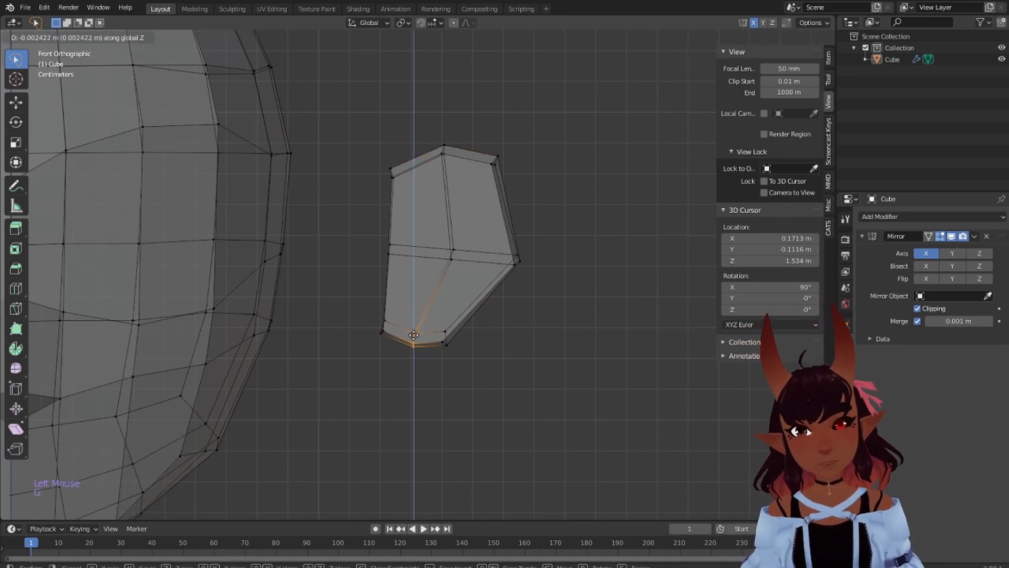
click(415, 341)
key(a)
key(a)
key(a)
Turn off the X-ray display and check the ear's shape beside the head in the front view
mouse_move(540, 286)
middle_down()
mouse_move(552, 274)
mouse_move(412, 311)
mouse_move(276, 288)
mouse_move(394, 268)
mouse_move(399, 333)
mouse_move(390, 284)
mouse_move(300, 301)
mouse_move(555, 278)
middle_up()
key(KP_1)
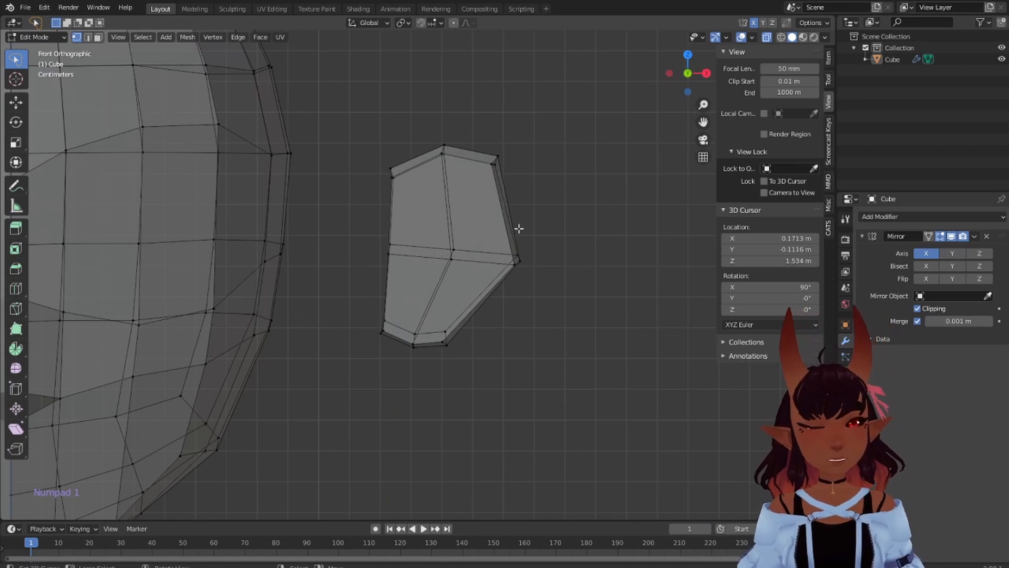
scroll(519, 229, up, 4)
scroll(591, 166, down, 2)
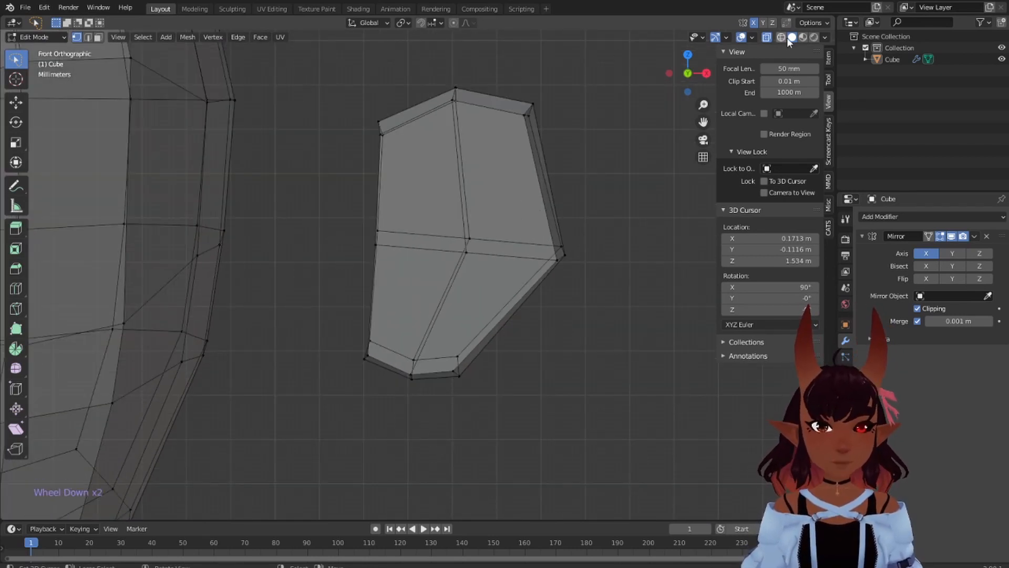
click(767, 38)
scroll(332, 187, down, 6)
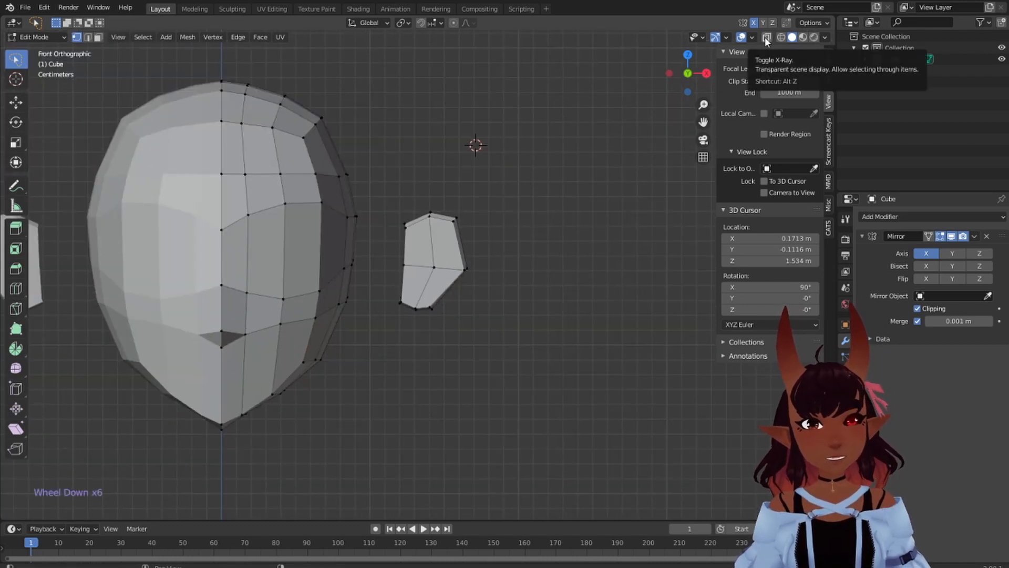
scroll(505, 189, up, 6)
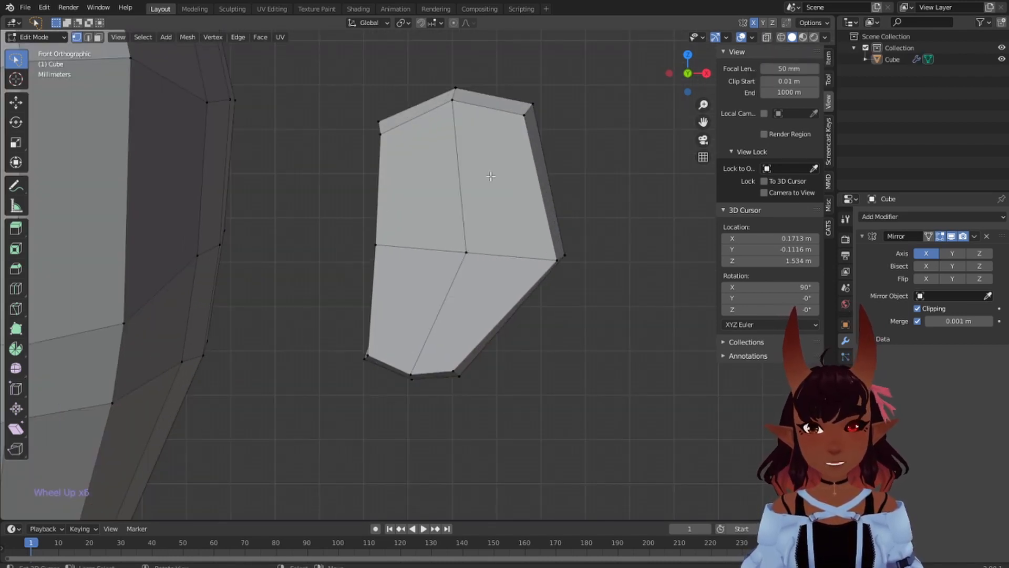
Select the four front faces of the ear in face mode and inset them about 0.0032 m
click(99, 37)
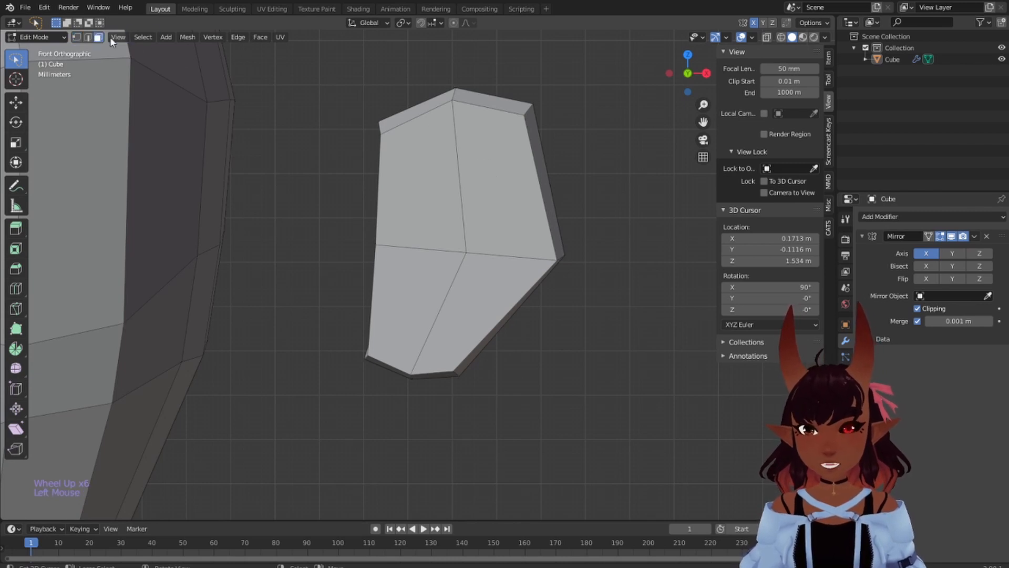
right_click(413, 158)
shift+right_click(519, 189)
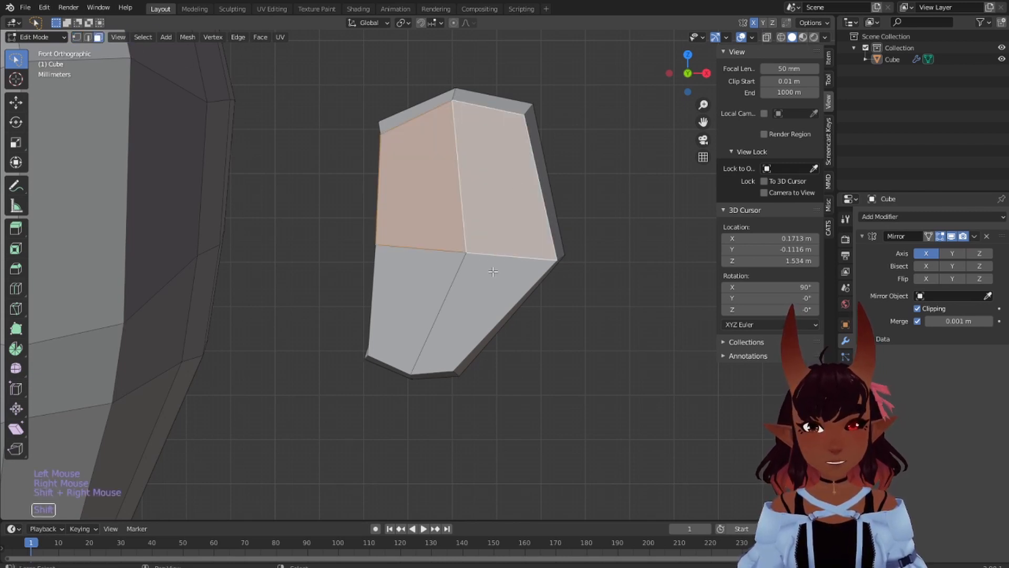
shift+right_click(427, 285)
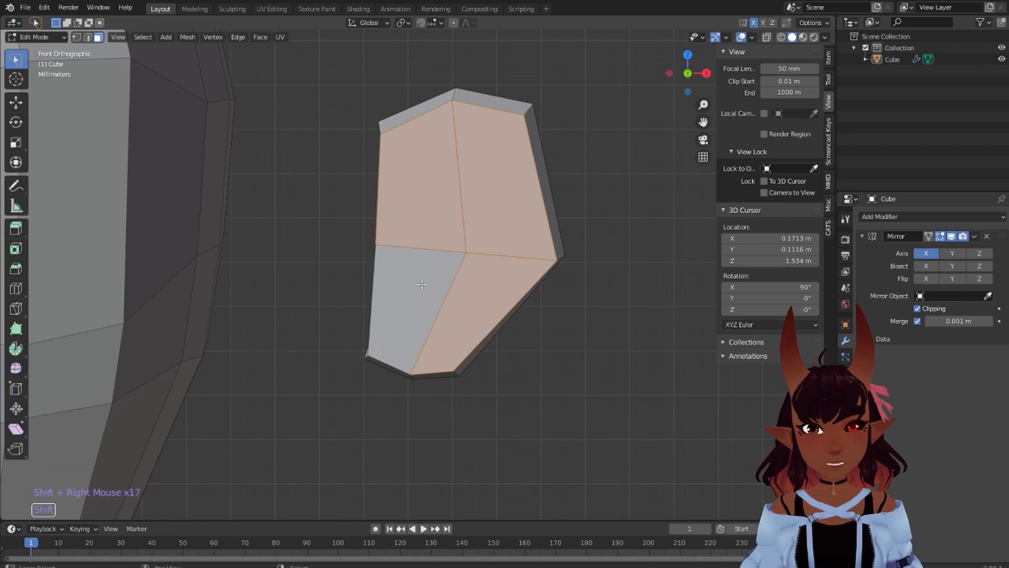
shift+right_click(422, 284)
key(i)
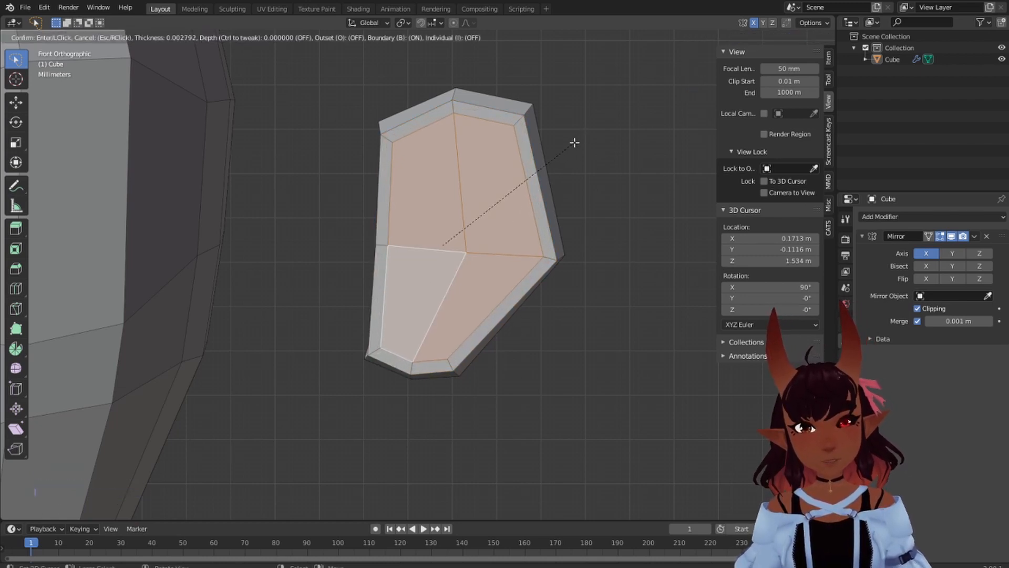
click(573, 144)
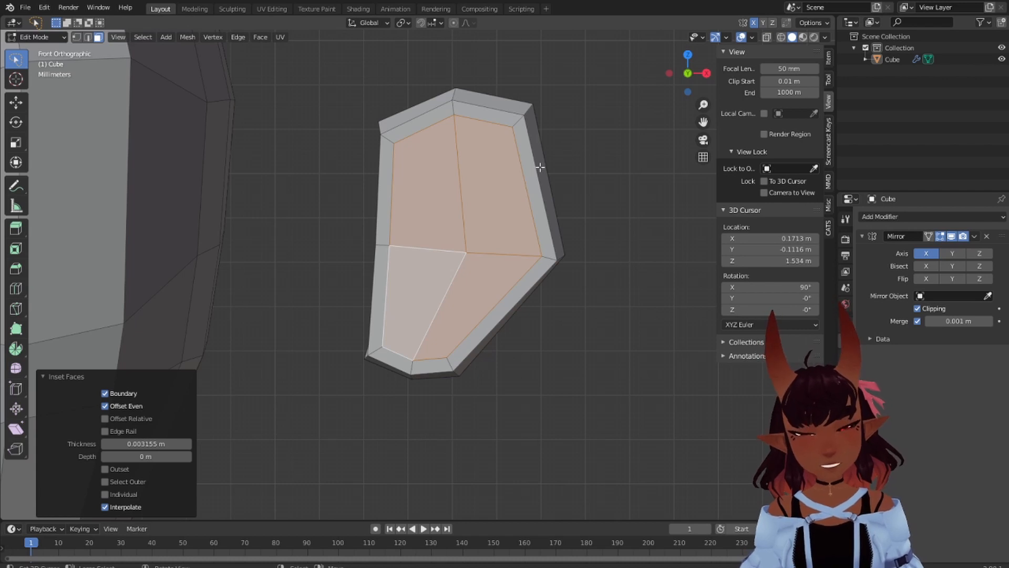
Clear the inset face selection and add a centred horizontal loop cut across the ear's lower half in vertex mode
scroll(422, 241, up, 2)
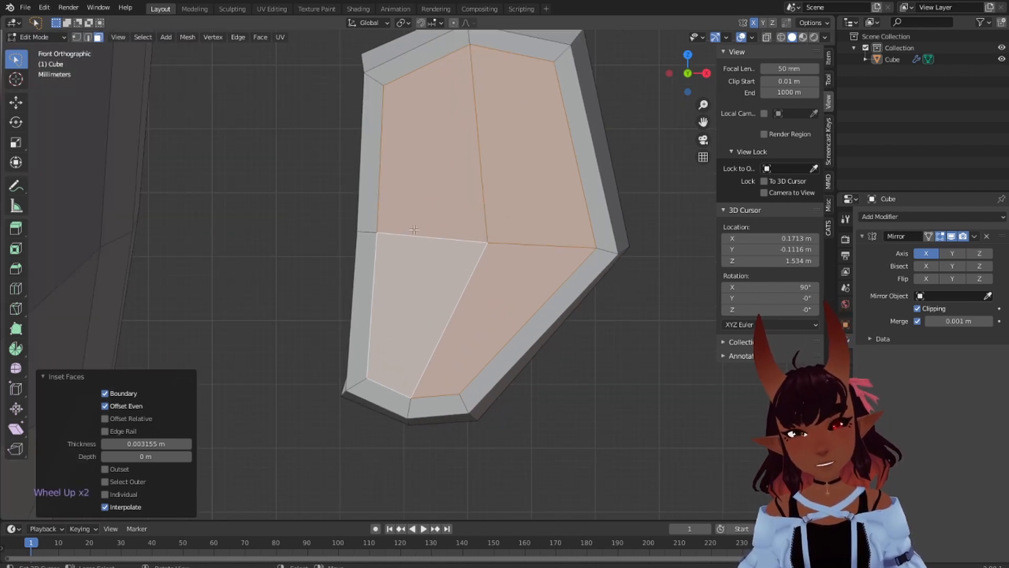
click(317, 188)
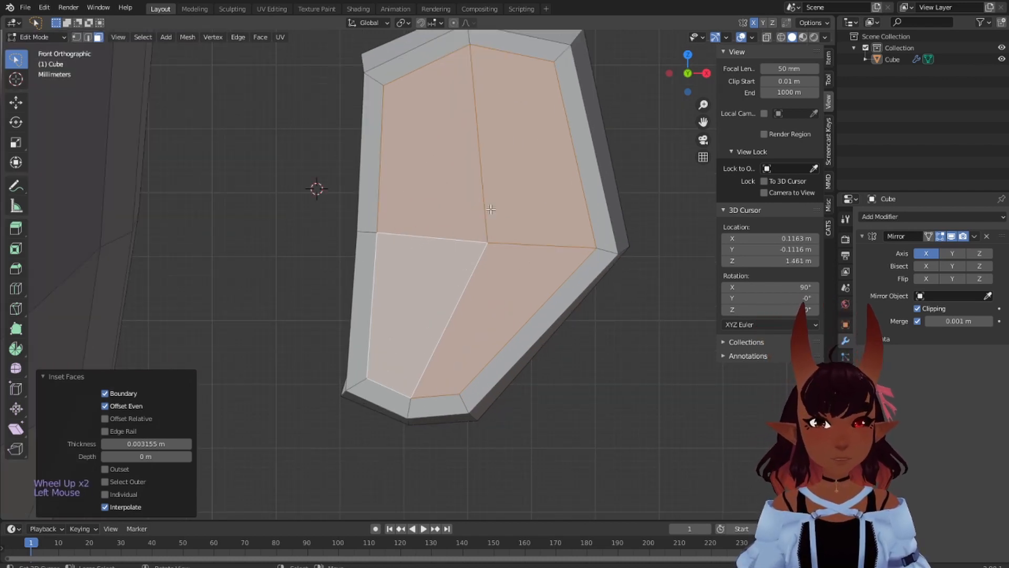
key(a)
key(a)
key(a)
scroll(487, 209, down, 2)
scroll(496, 221, up, 1)
right_click(437, 198)
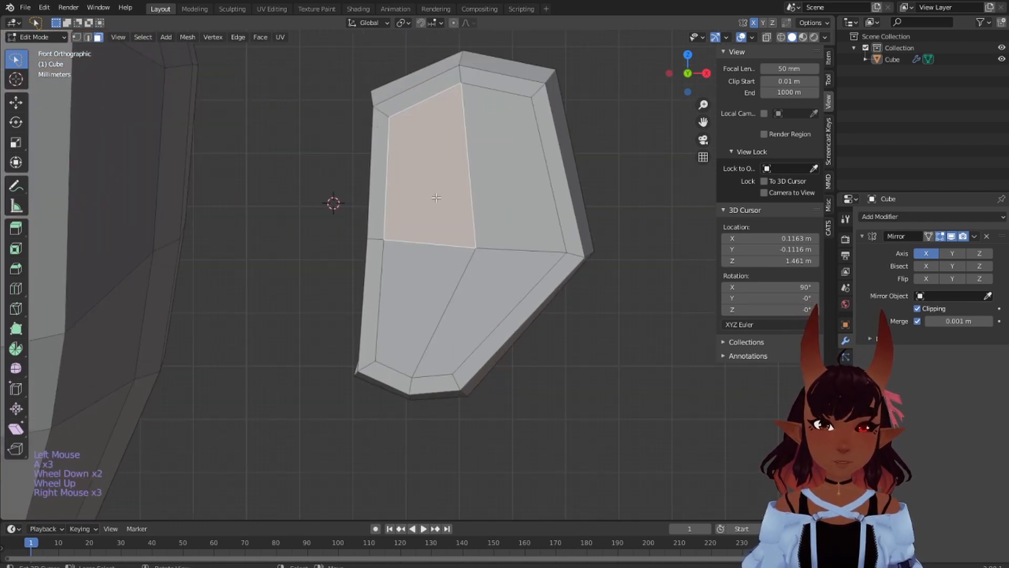
scroll(434, 239, up, 1)
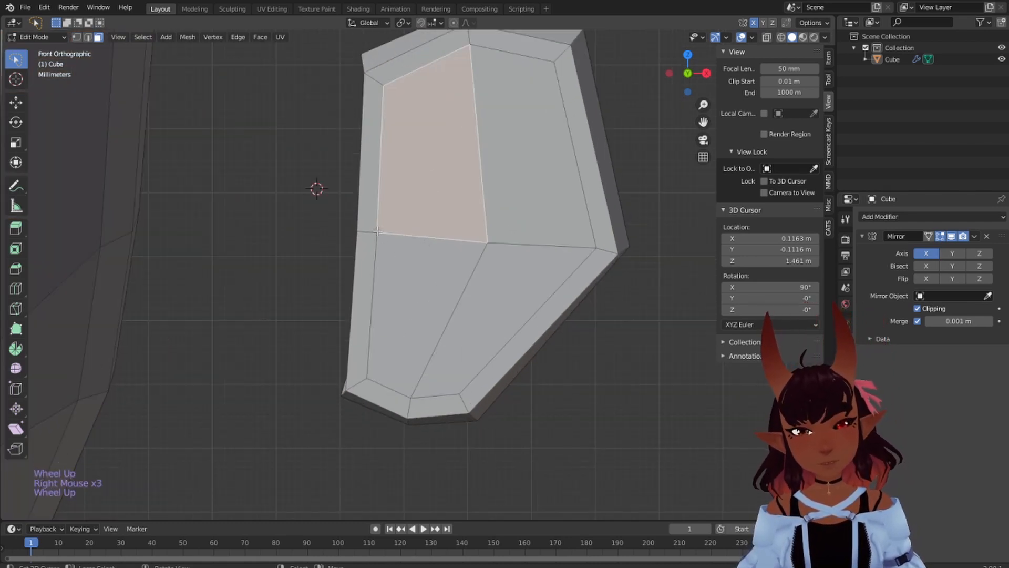
click(79, 37)
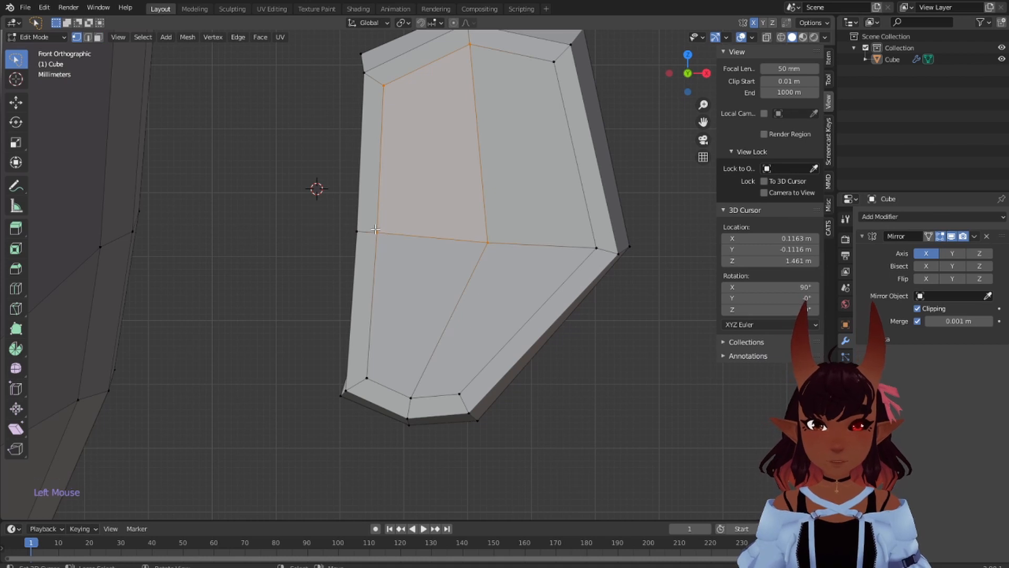
key(ctrl+r)
right_click(436, 330)
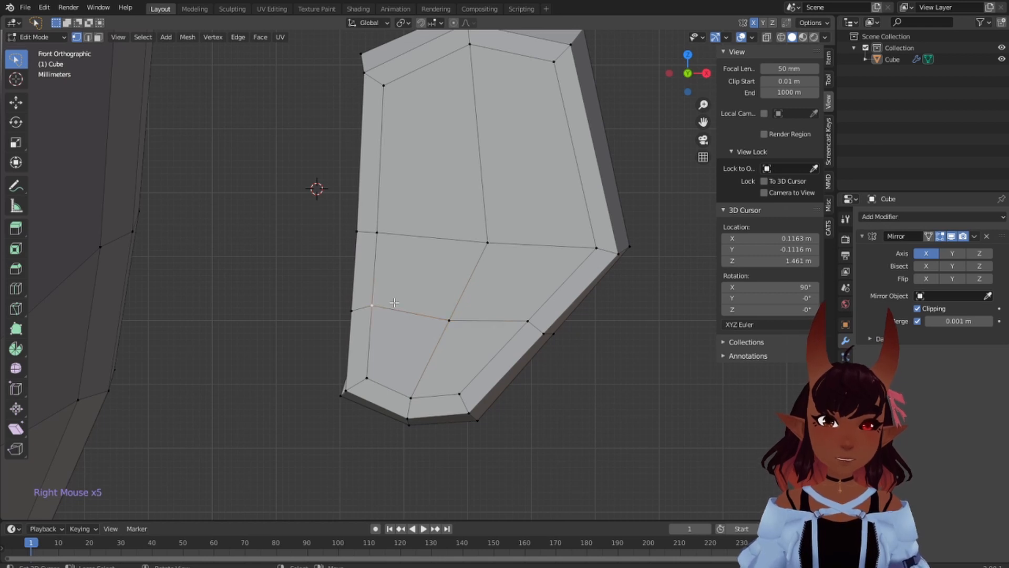
Slide the ear front's inner vertex on the lower cut's head-facing side toward the centre by a factor of about 0.6
key(g)
key(g)
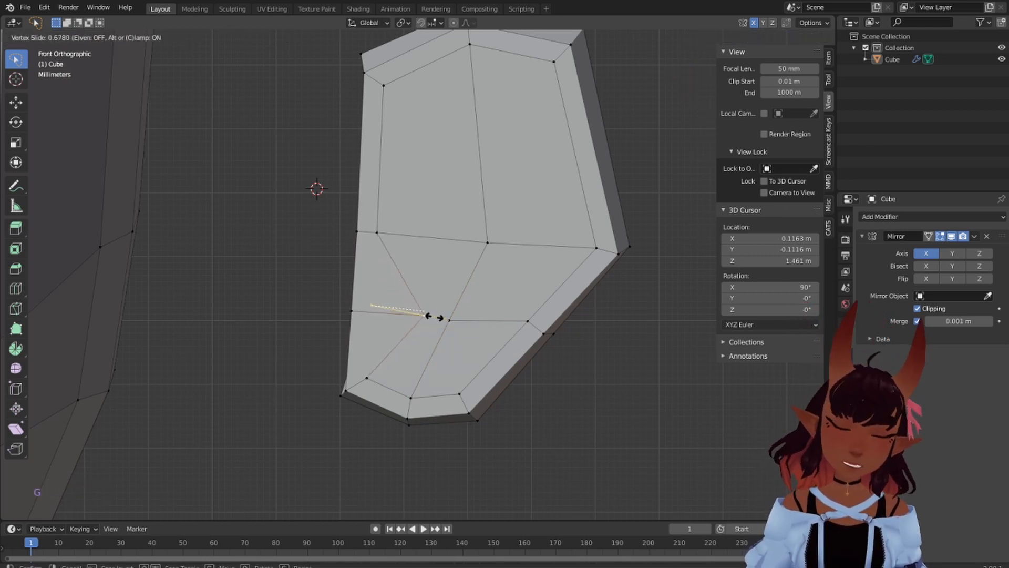
click(420, 315)
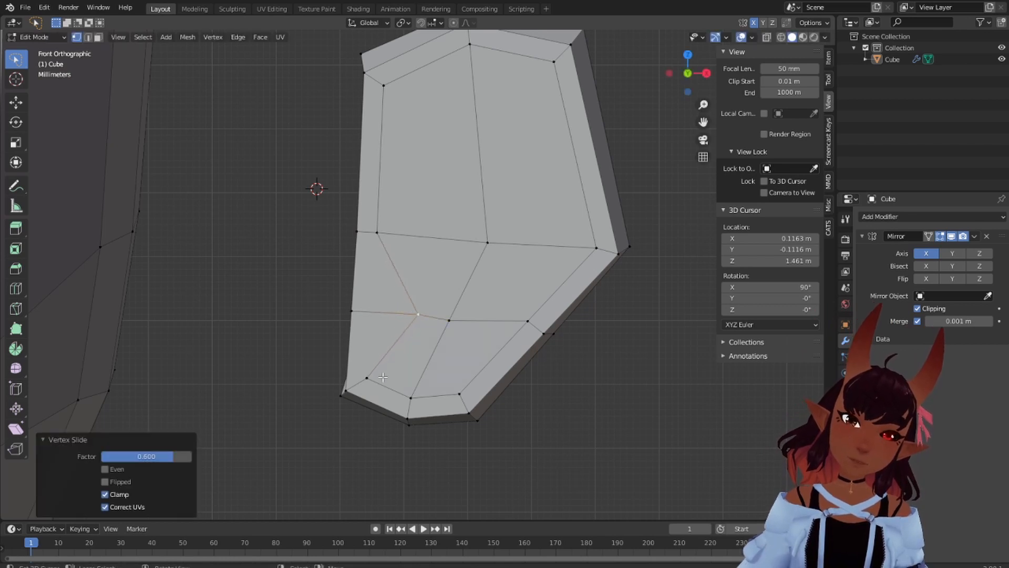
Slide the inset's lower corner vertex nearest the head up along its edge by a factor of about 0.354 and clear the selection
click(377, 371)
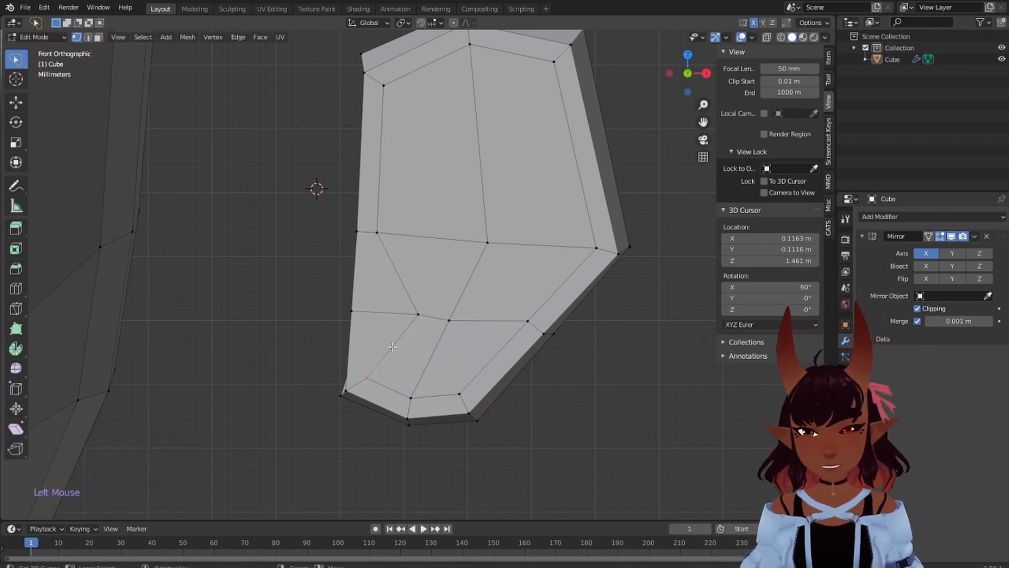
key(g)
key(g)
click(418, 322)
scroll(502, 300, down, 3)
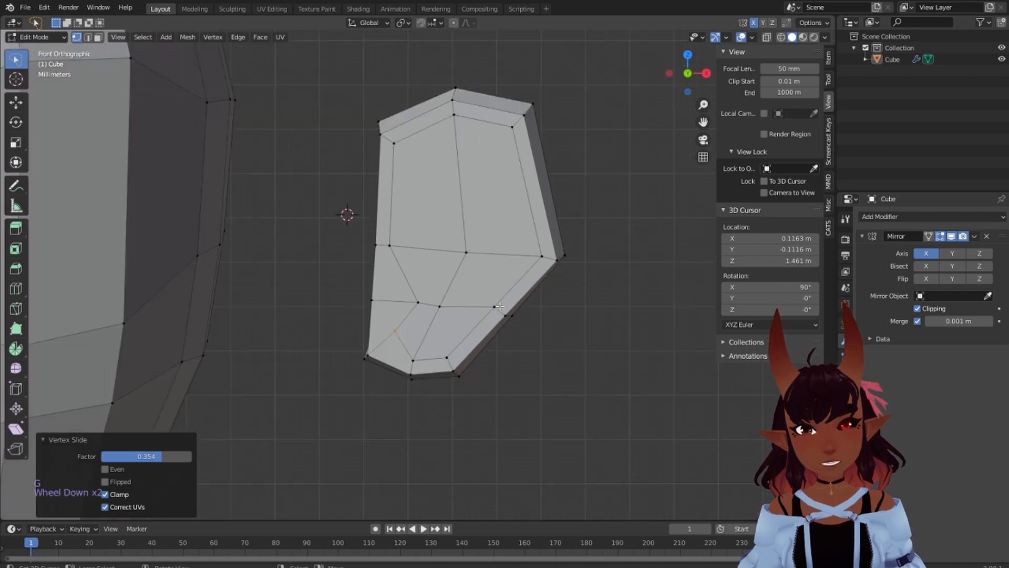
key(a)
key(a)
key(a)
scroll(497, 307, up, 3)
right_click(379, 231)
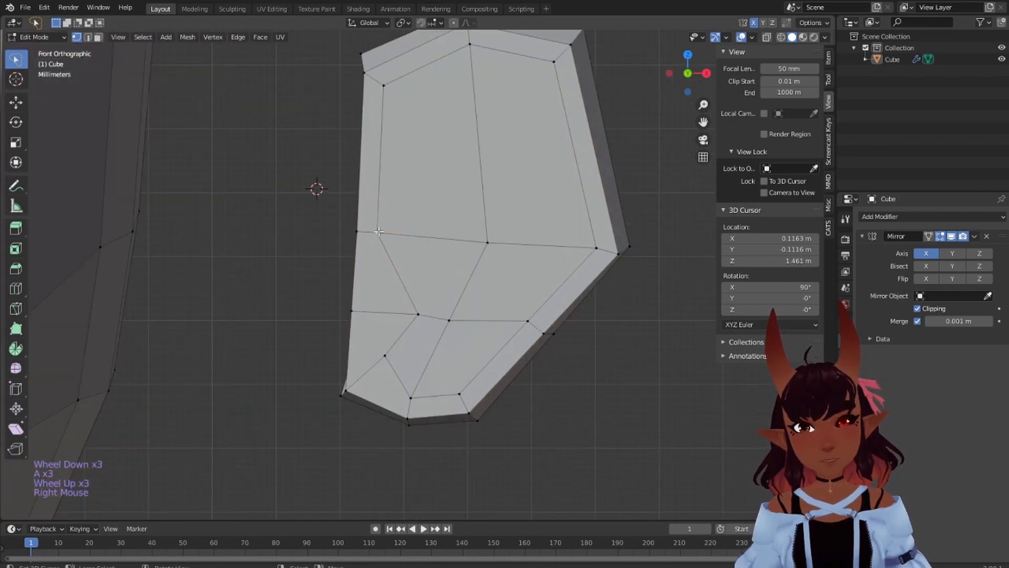
shift+right_click(357, 231)
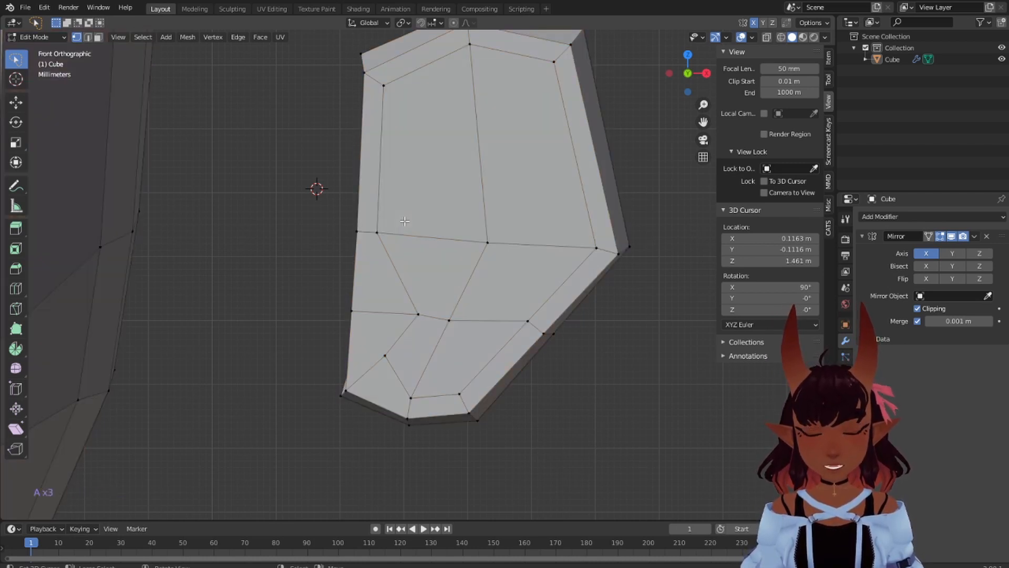
scroll(404, 221, down, 2)
scroll(405, 220, up, 3)
scroll(394, 86, down, 2)
Move the inset's upper corner vertex nearest the head about 0.0022 m along X and -0.0009 m along Z
shift+middle_drag(393, 85, 398, 205)
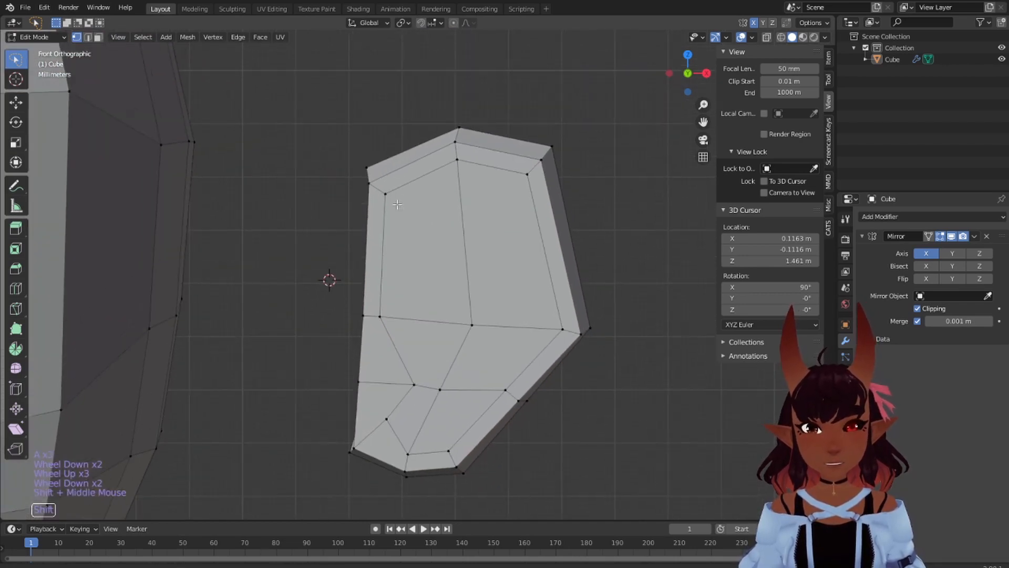
click(393, 200)
key(g)
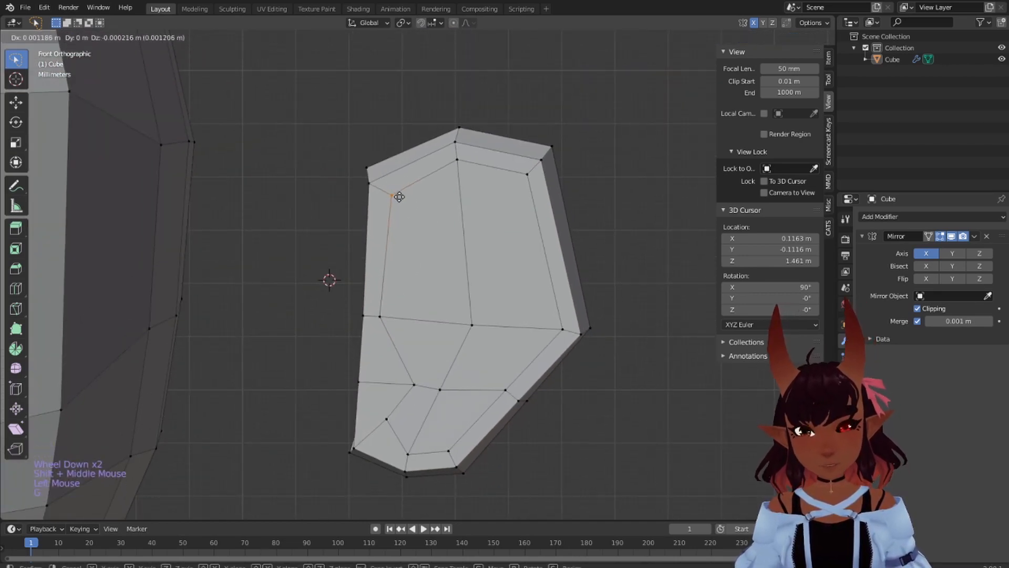
click(403, 200)
Select the six inner front faces of the ear in face mode and push them back about 0.0016 m along Y
scroll(404, 205, down, 4)
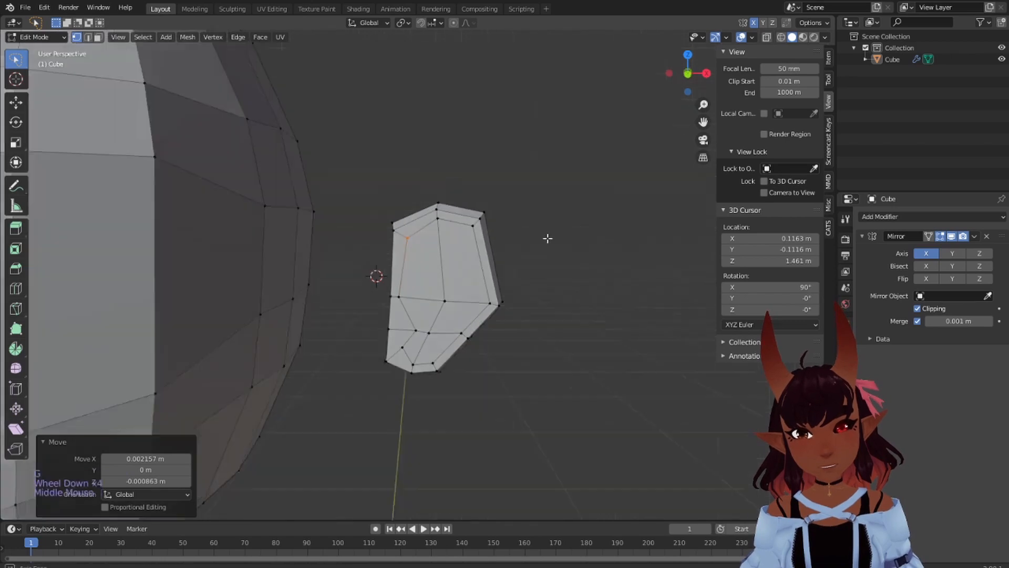
middle_drag(404, 205, 544, 239)
click(99, 38)
scroll(445, 247, up, 4)
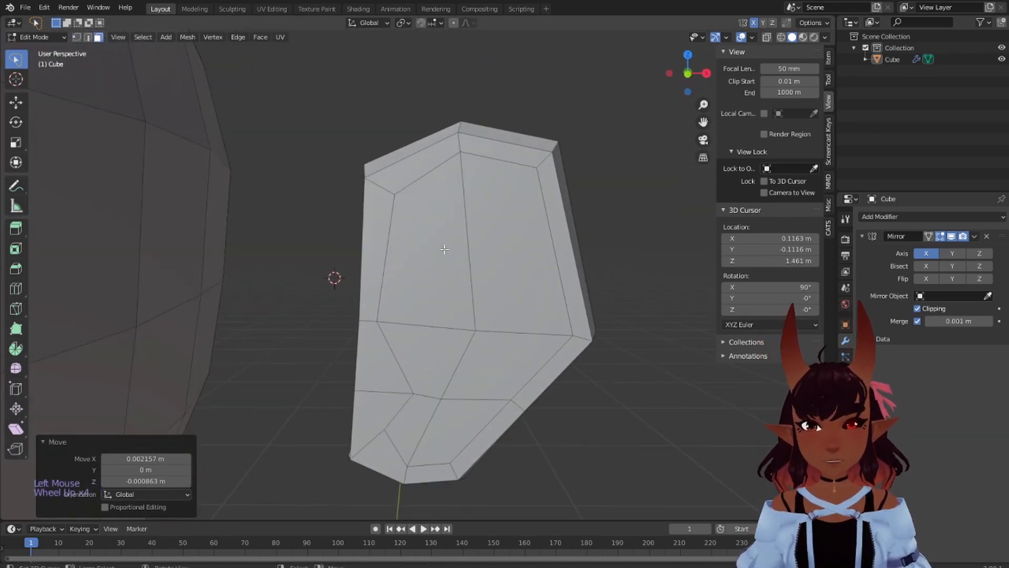
right_click(445, 247)
shift+right_click(504, 288)
shift+right_click(502, 353)
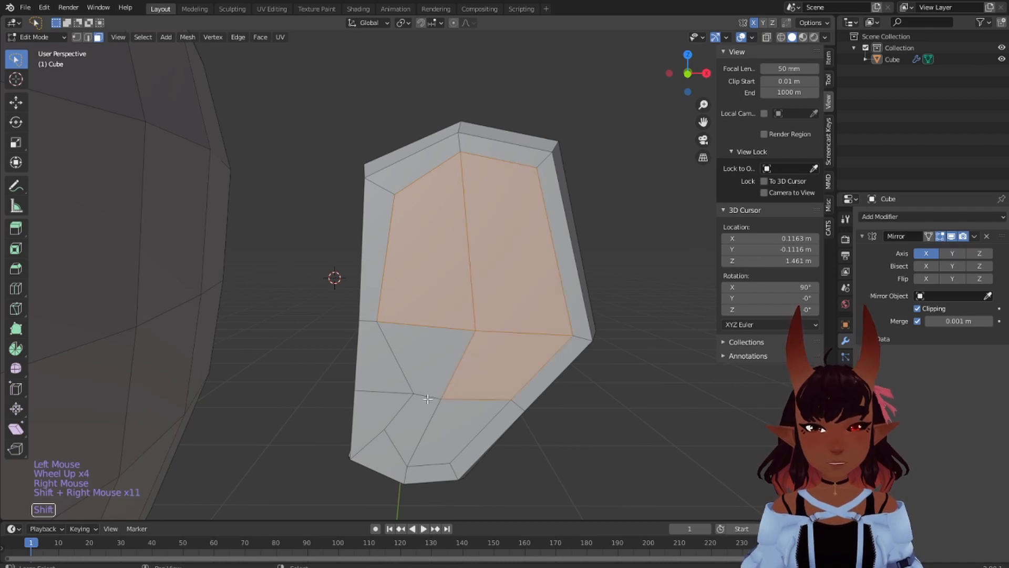
shift+right_click(434, 419)
shift+right_click(416, 418)
shift+right_click(426, 363)
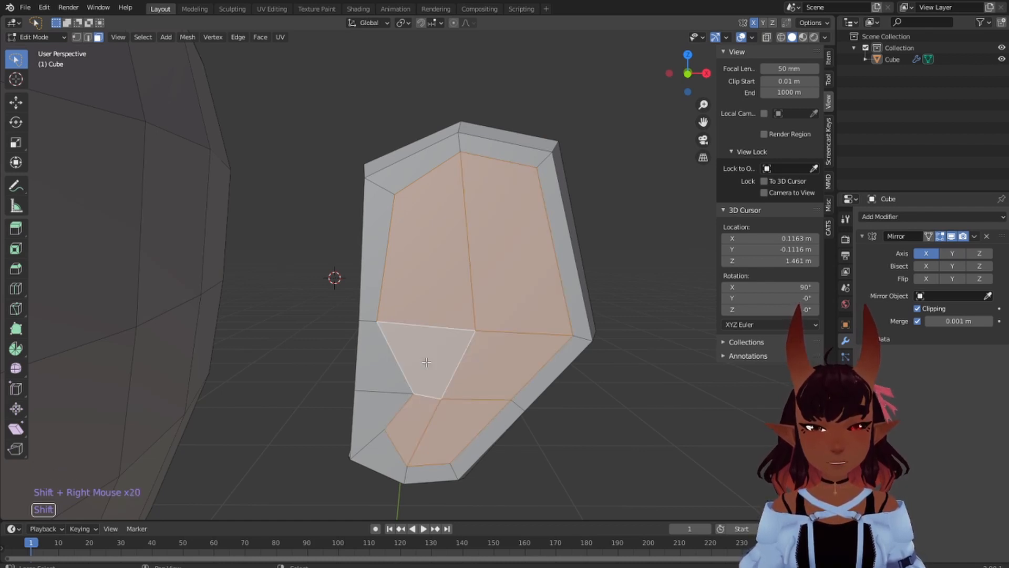
scroll(538, 279, down, 3)
middle_drag(538, 280, 430, 352)
scroll(431, 353, up, 3)
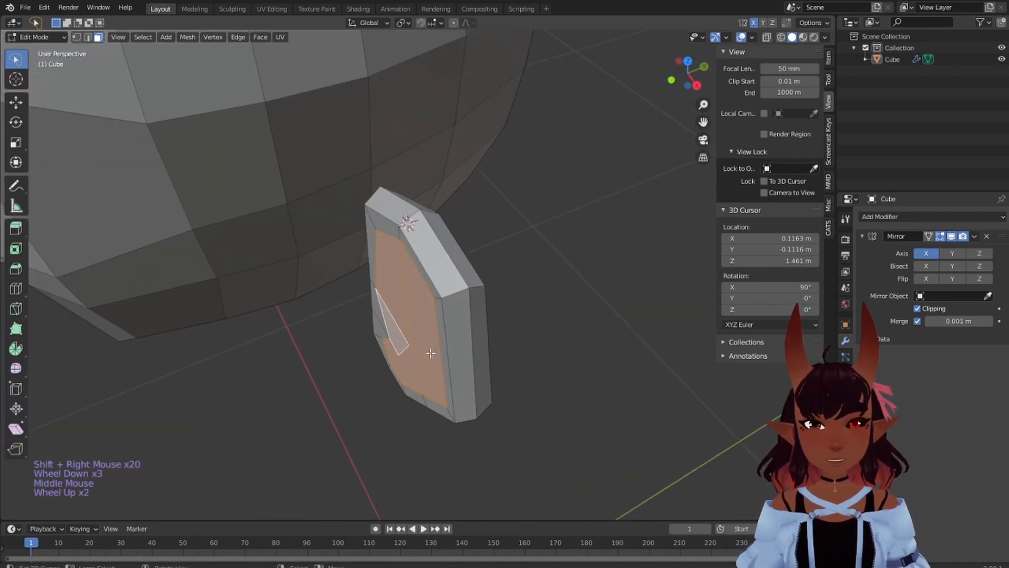
key(g)
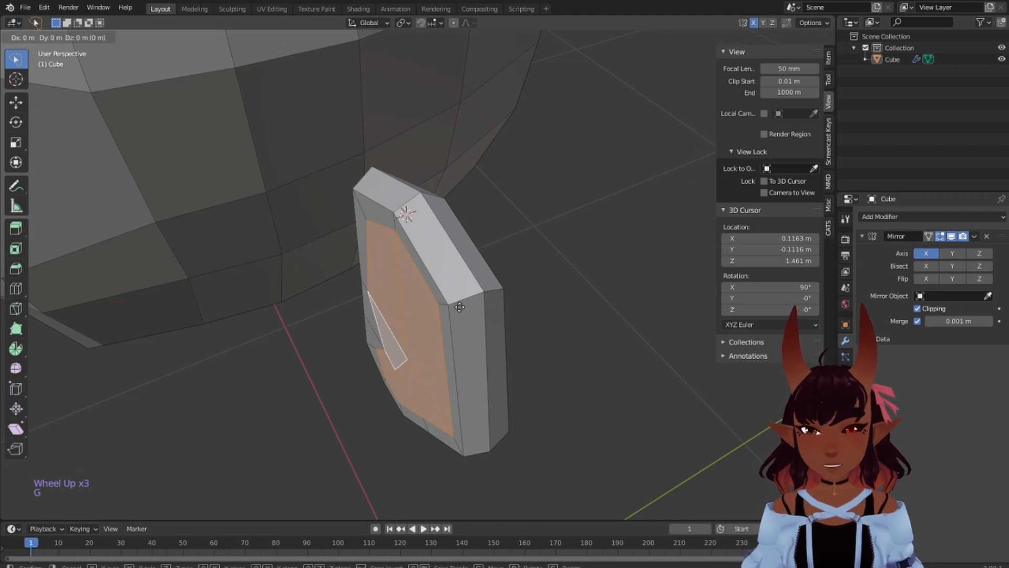
key(y)
click(460, 306)
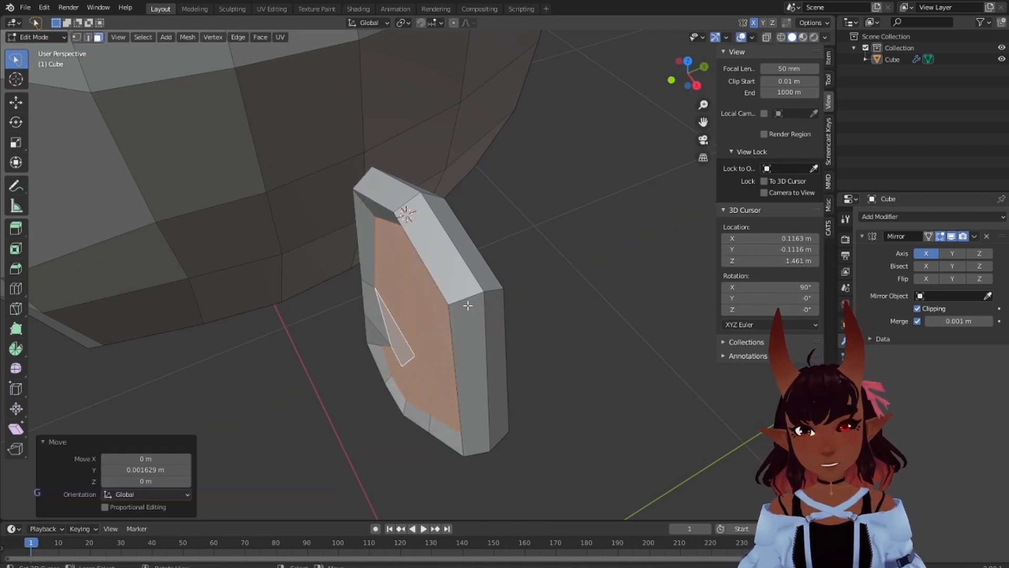
With X-ray on, select the lower cut's vertices on the ear's outer edge and move them about 0.0035 m along X
scroll(460, 306, down, 1)
middle_drag(460, 306, 563, 266)
scroll(564, 266, up, 1)
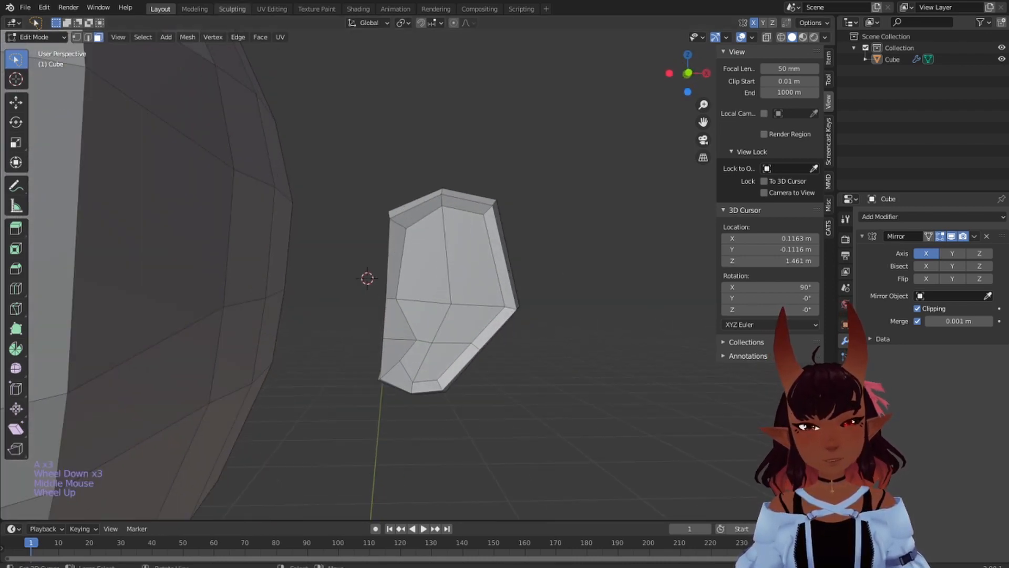
click(80, 37)
click(474, 345)
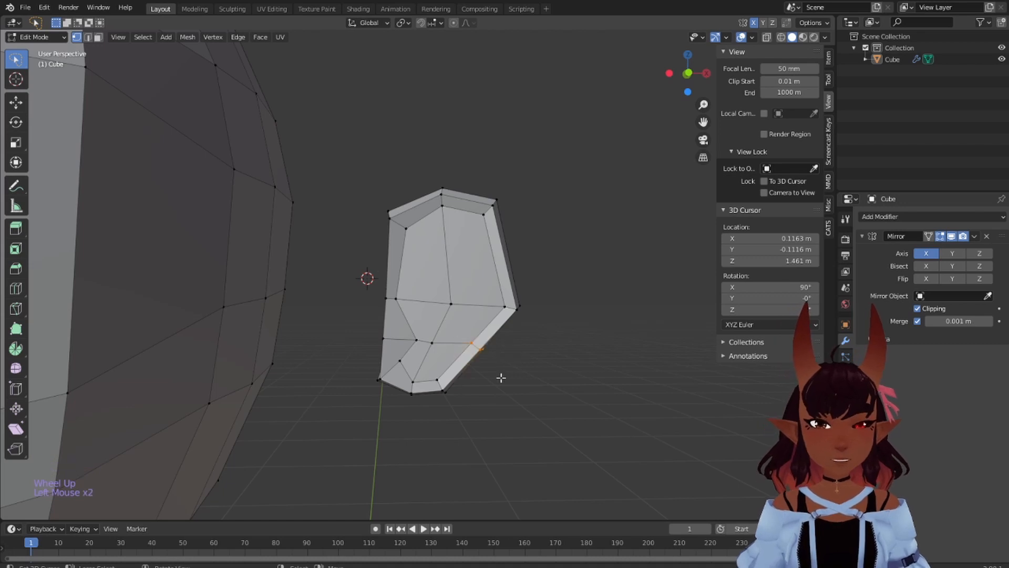
click(766, 38)
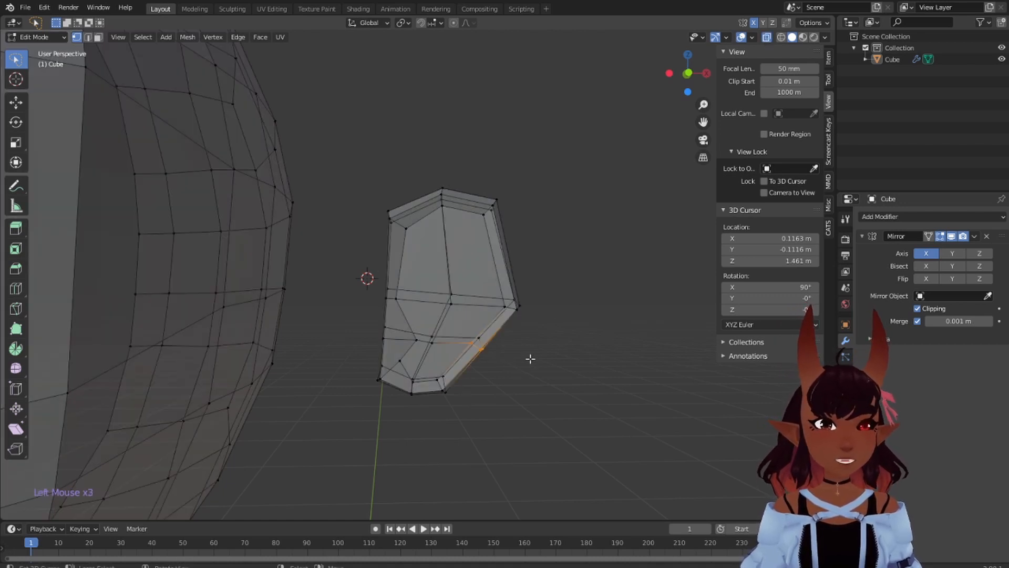
key(g)
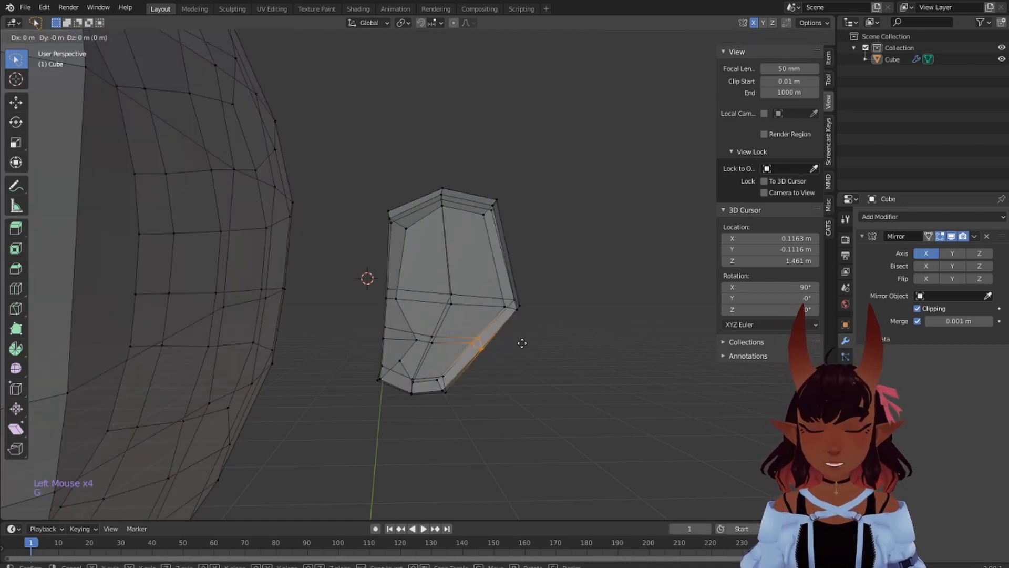
key(x)
click(533, 346)
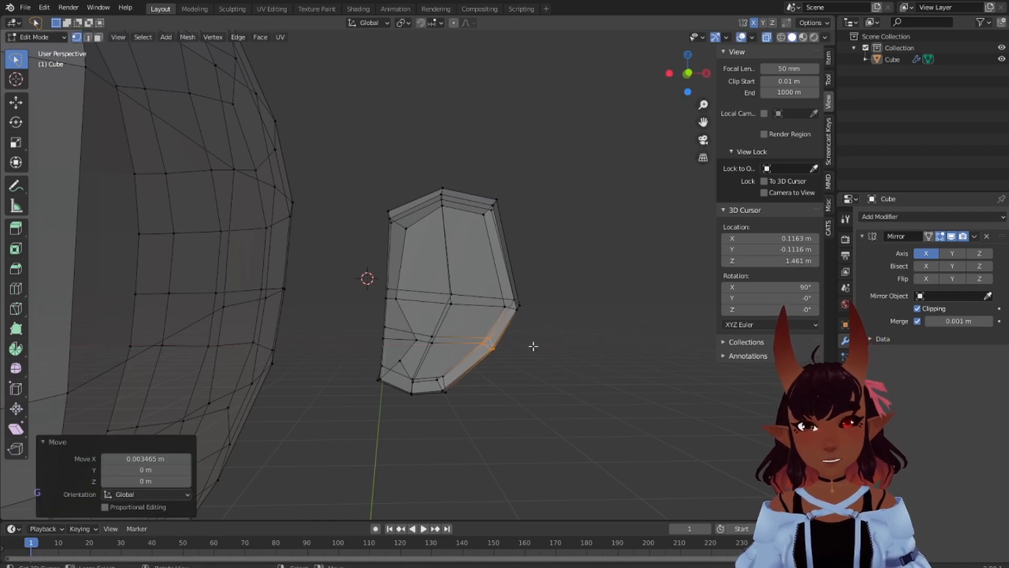
Lower the selected outer-edge vertices about 0.0029 m along Z and clear the selection
key(g)
key(z)
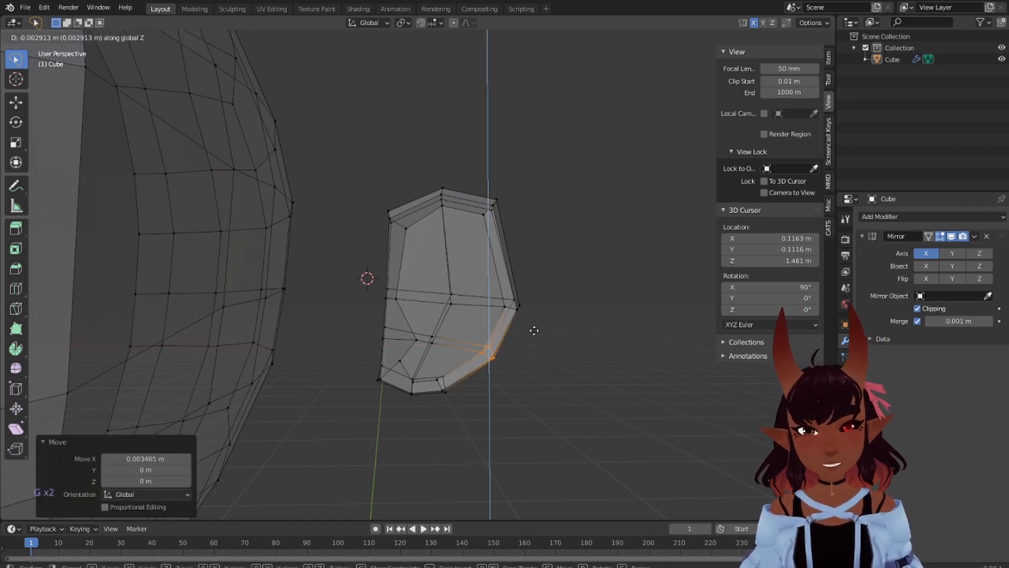
click(534, 330)
scroll(536, 292, down, 2)
scroll(568, 273, up, 4)
key(a)
key(a)
key(a)
Turn off the X-ray display and bring the back of the ear into view
scroll(601, 245, down, 4)
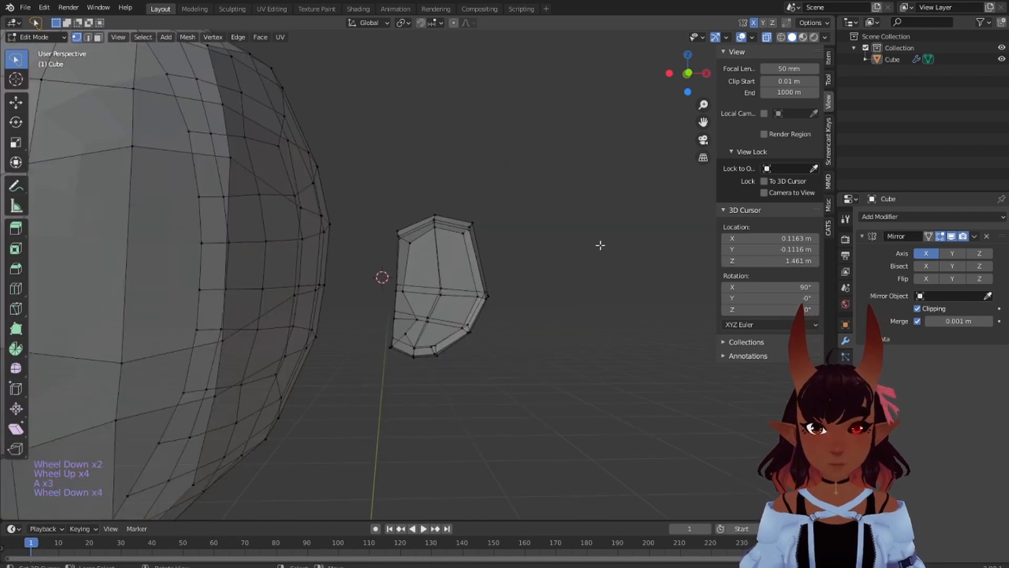
middle_drag(601, 245, 349, 274)
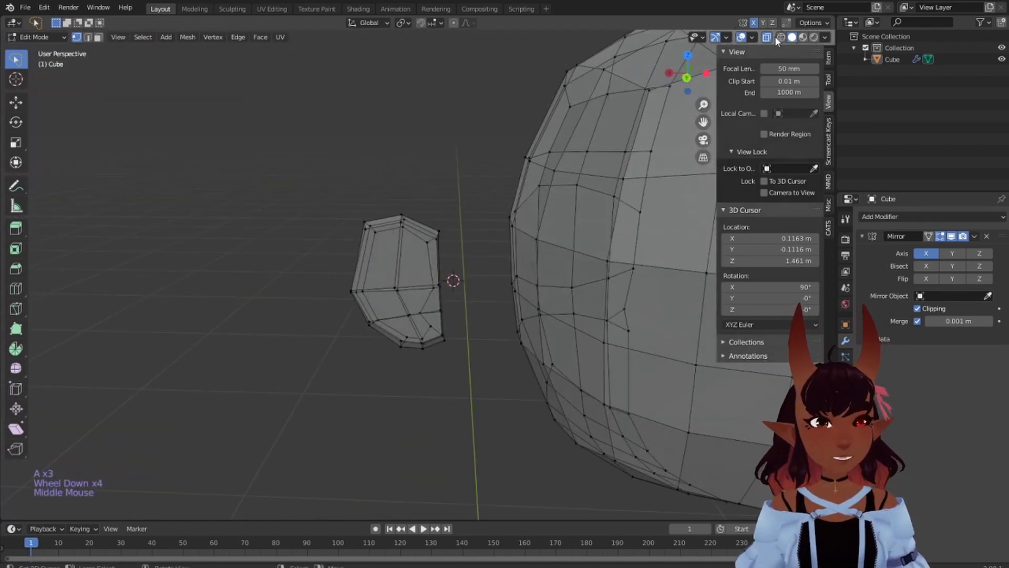
click(768, 38)
scroll(420, 239, up, 4)
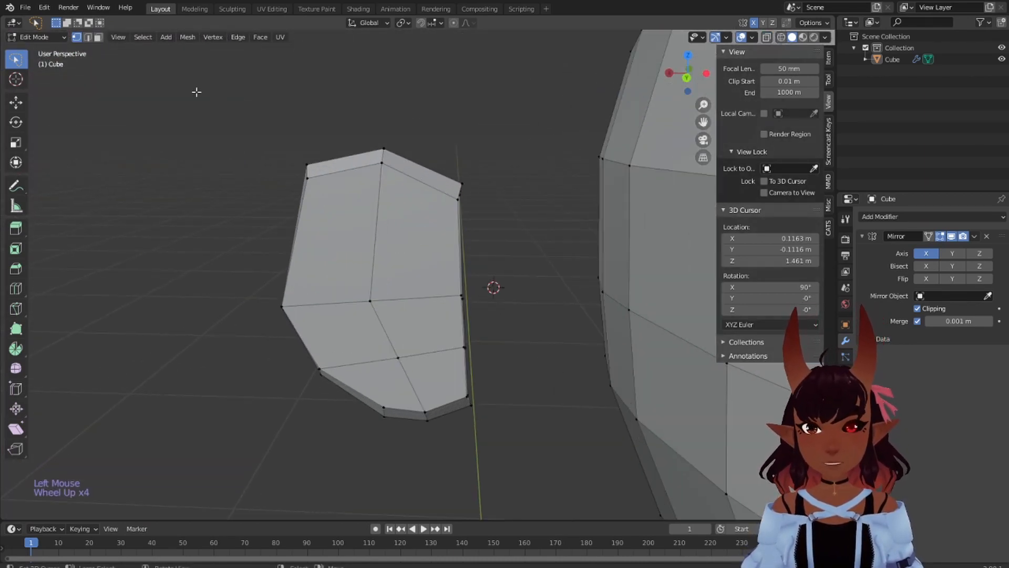
Select the six back faces of the ear in face mode and inset them about 0.0057 m
click(99, 37)
right_click(351, 250)
shift+right_click(415, 237)
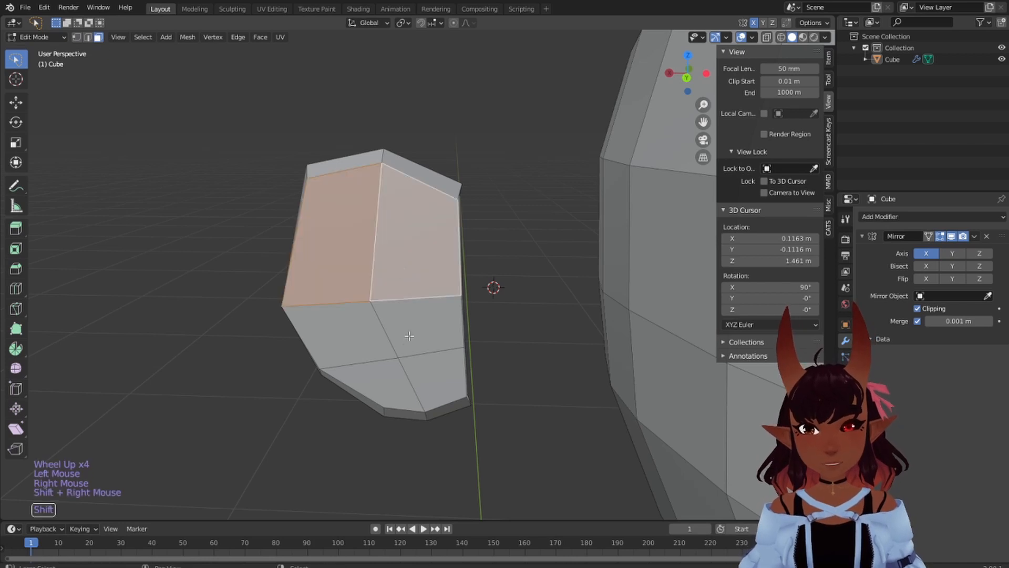
shift+right_click(357, 346)
shift+right_click(398, 383)
shift+right_click(436, 375)
shift+right_click(416, 336)
shift+right_click(437, 371)
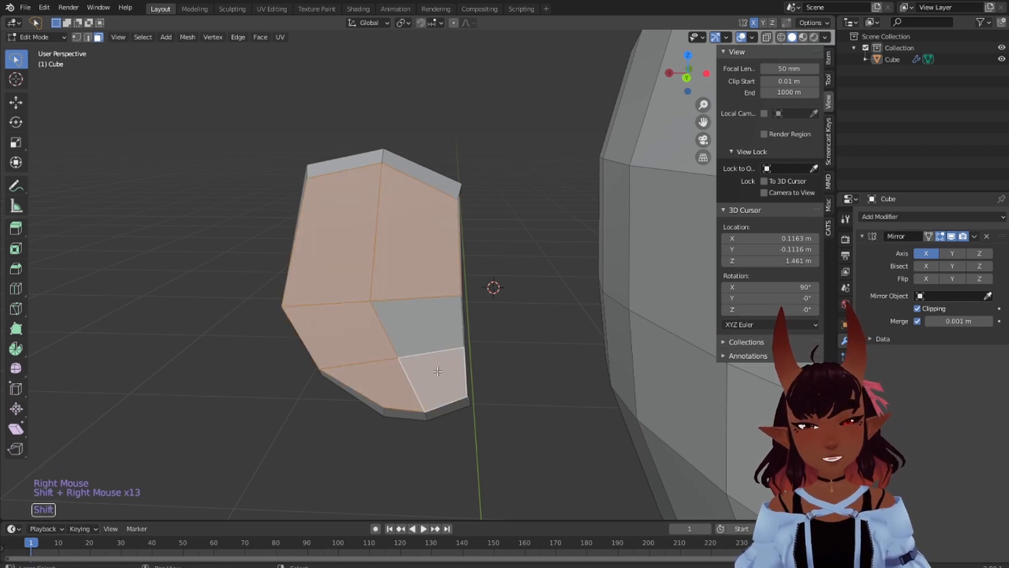
shift+right_click(428, 337)
shift+right_click(428, 337)
shift+right_click(428, 337)
shift+right_click(428, 337)
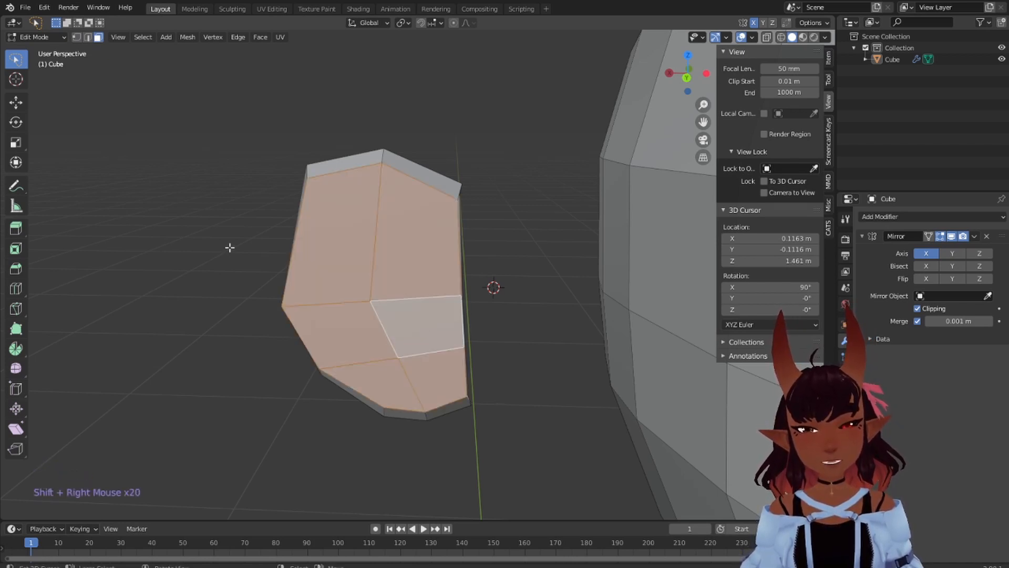
scroll(229, 246, down, 1)
middle_drag(230, 246, 257, 250)
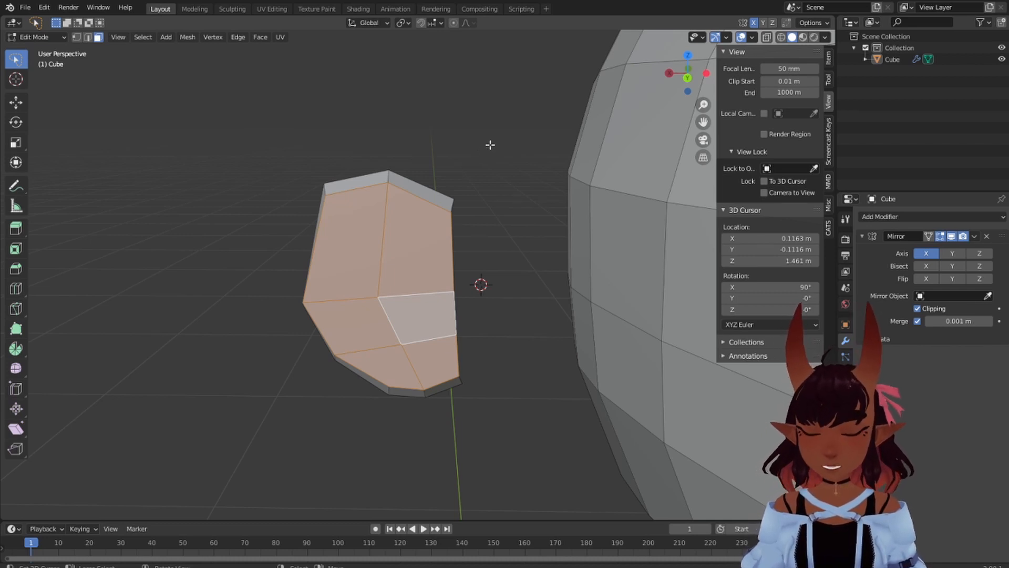
key(i)
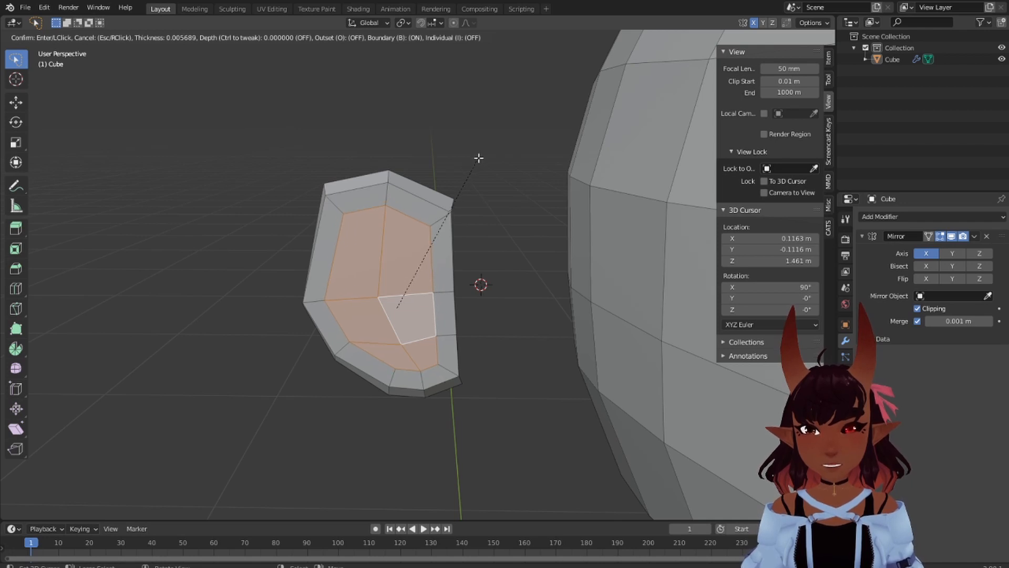
click(478, 158)
scroll(469, 273, up, 3)
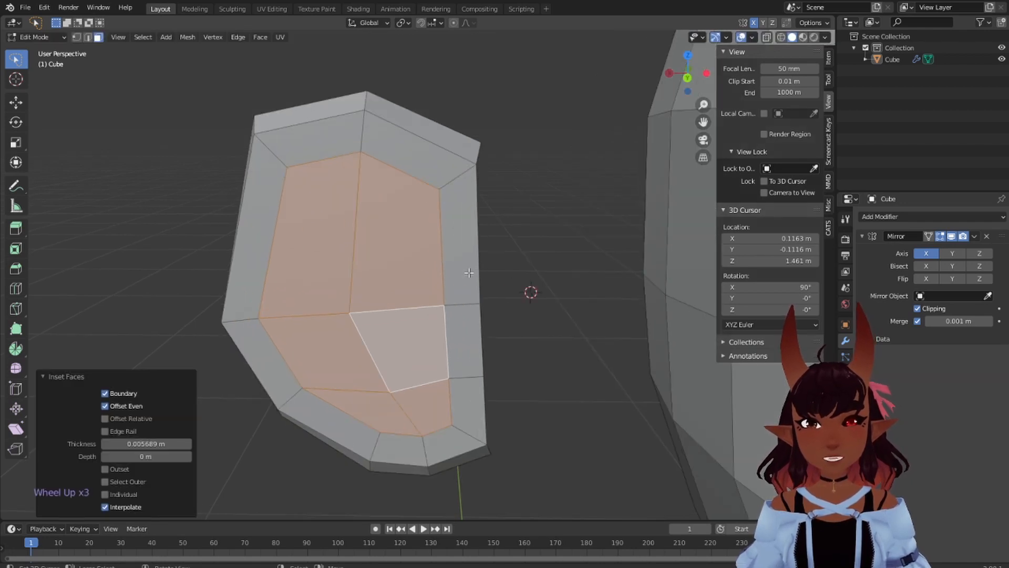
click(75, 36)
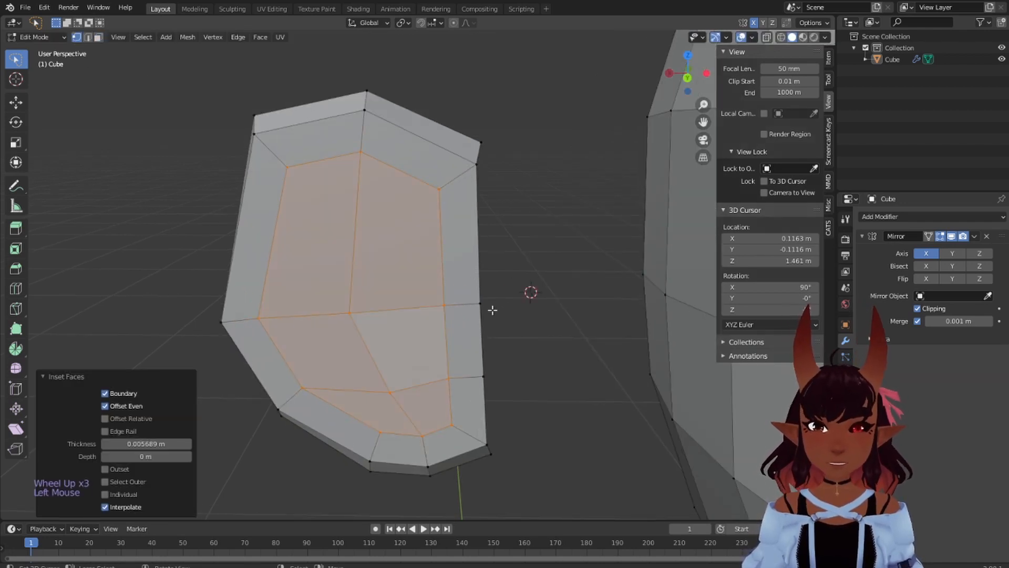
click(88, 37)
right_click(476, 278)
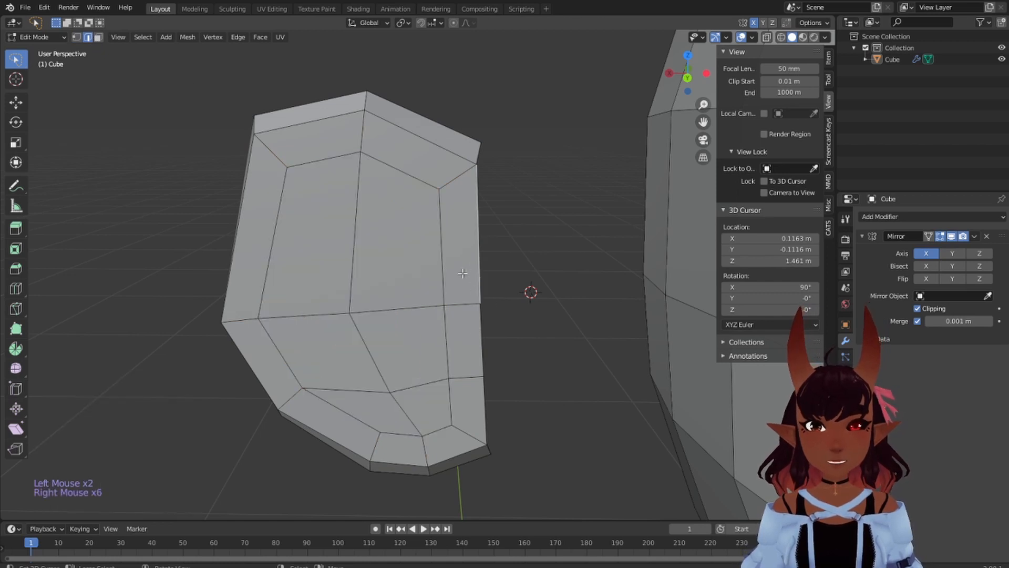
In face mode, select the three inset border faces along the head-facing side of the ear's back and delete them
scroll(502, 298, down, 1)
middle_drag(501, 298, 503, 302)
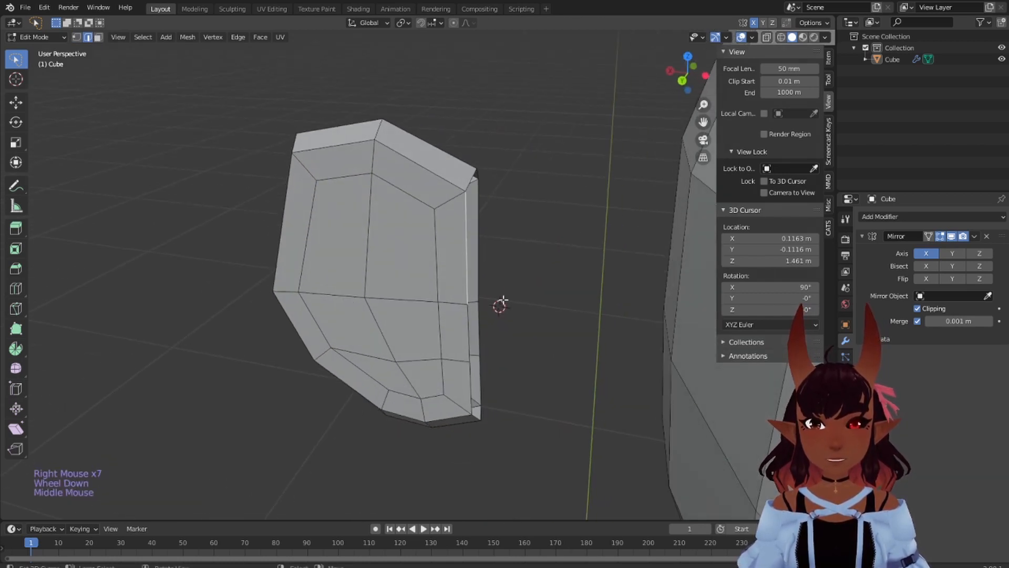
click(98, 37)
right_click(461, 267)
shift+right_click(460, 376)
shift+right_click(459, 377)
shift+right_click(460, 376)
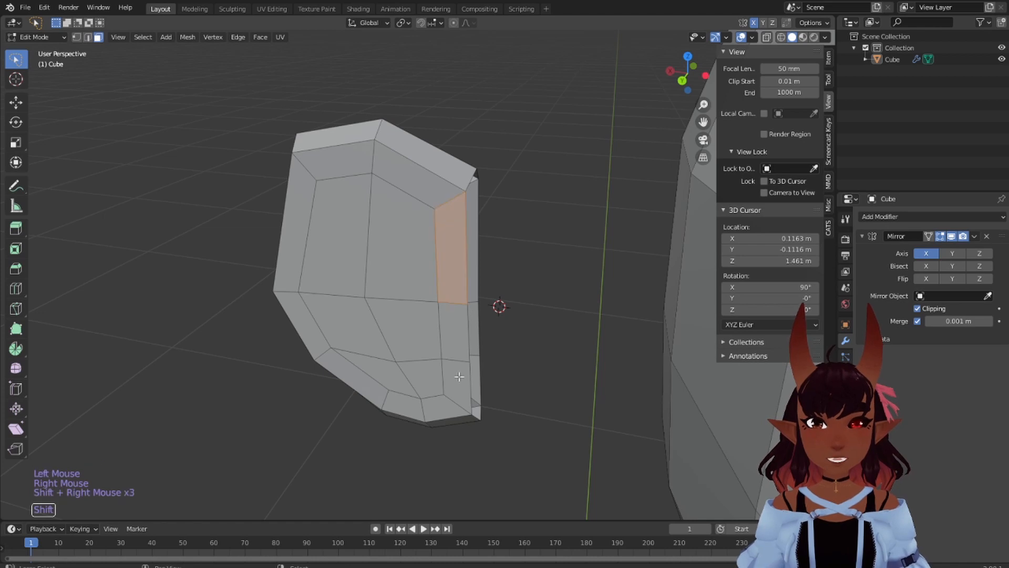
shift+right_click(457, 358)
shift+right_click(458, 357)
shift+right_click(457, 357)
shift+right_click(458, 357)
shift+right_click(458, 363)
shift+right_click(458, 362)
shift+right_click(458, 362)
shift+right_click(459, 362)
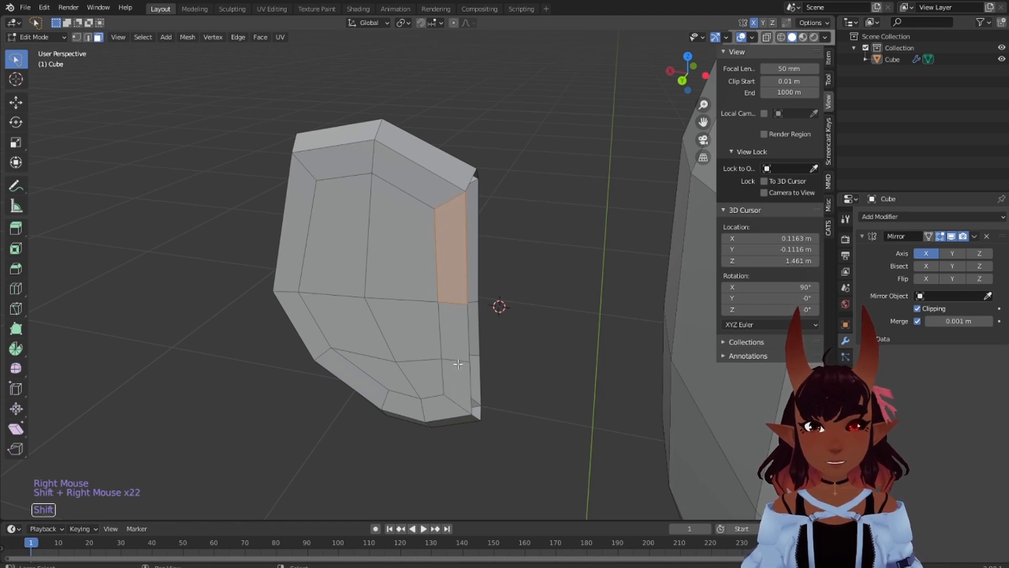
shift+right_click(458, 362)
shift+right_click(459, 374)
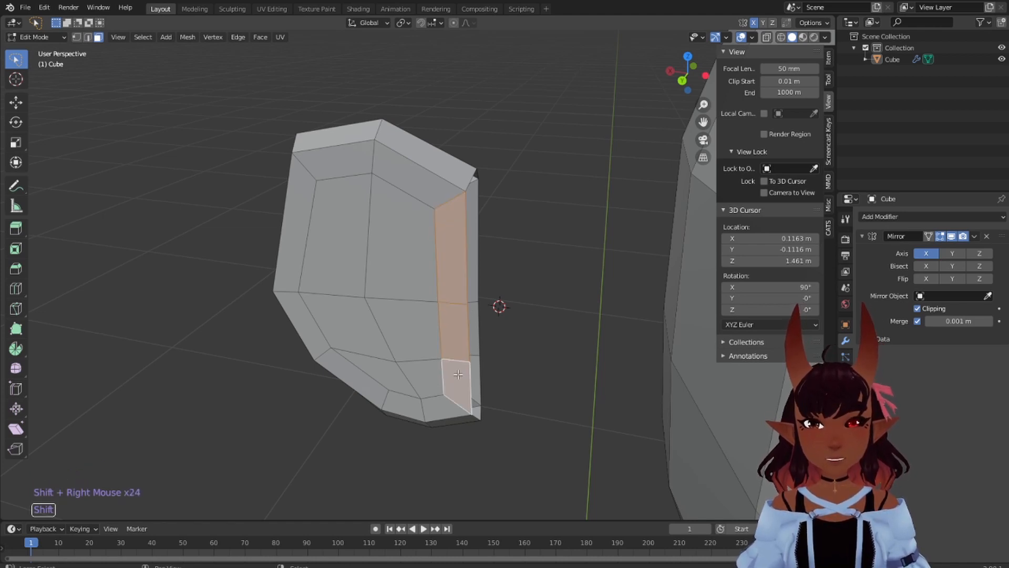
key(x)
click(505, 311)
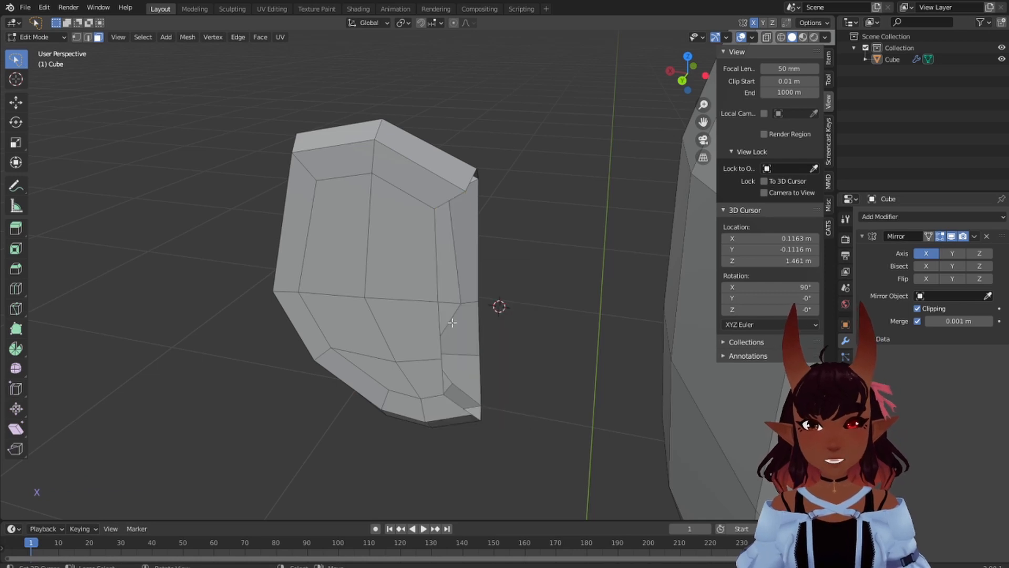
Select the edge loop around the ear's open head-facing side and scale it to about 0.075 along X
click(88, 36)
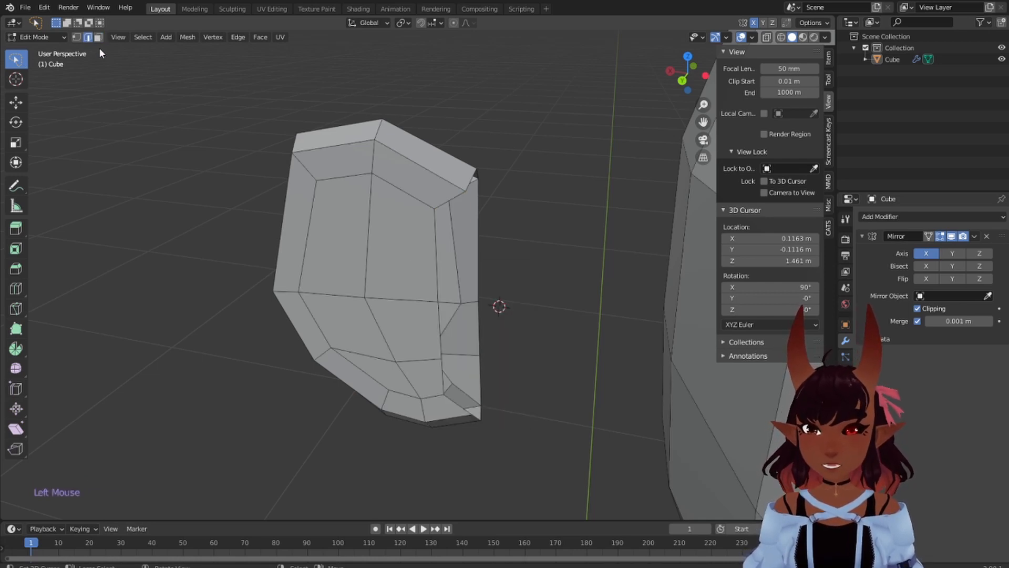
alt+right_click(440, 309)
middle_drag(573, 299, 619, 282)
key(s)
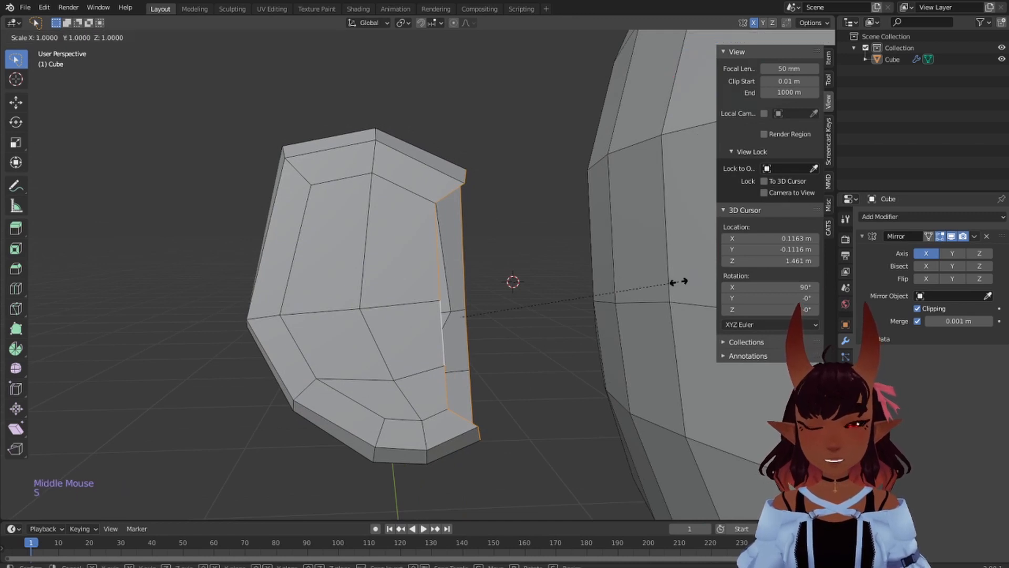
key(x)
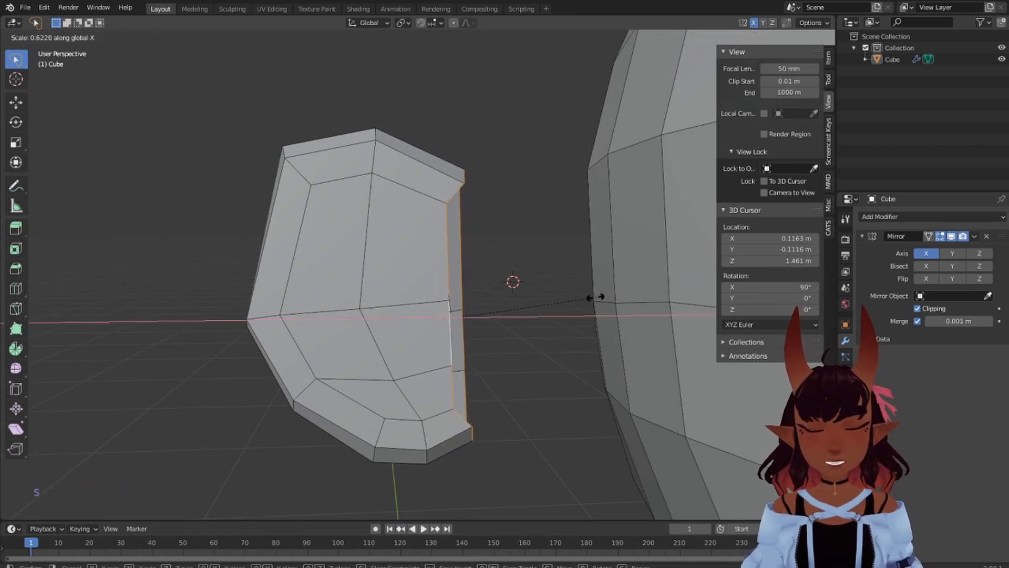
click(476, 309)
mouse_move(504, 294)
middle_down()
mouse_move(439, 291)
mouse_move(521, 293)
mouse_move(518, 282)
middle_up()
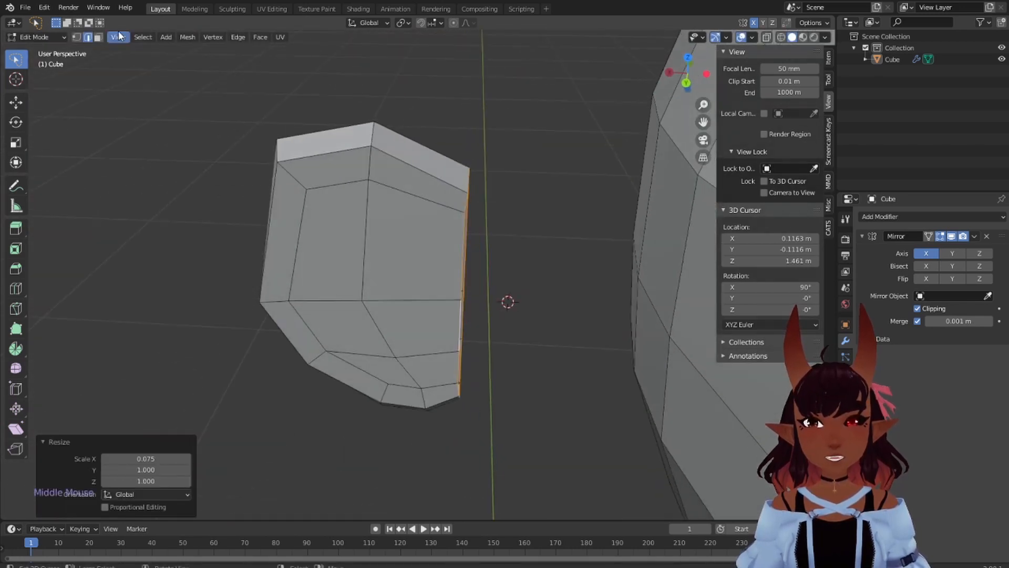
Select the inner faces of the ear's back, move them about 0.003 m outward along Y, and clear the selection
click(97, 39)
right_click(330, 236)
shift+right_click(420, 276)
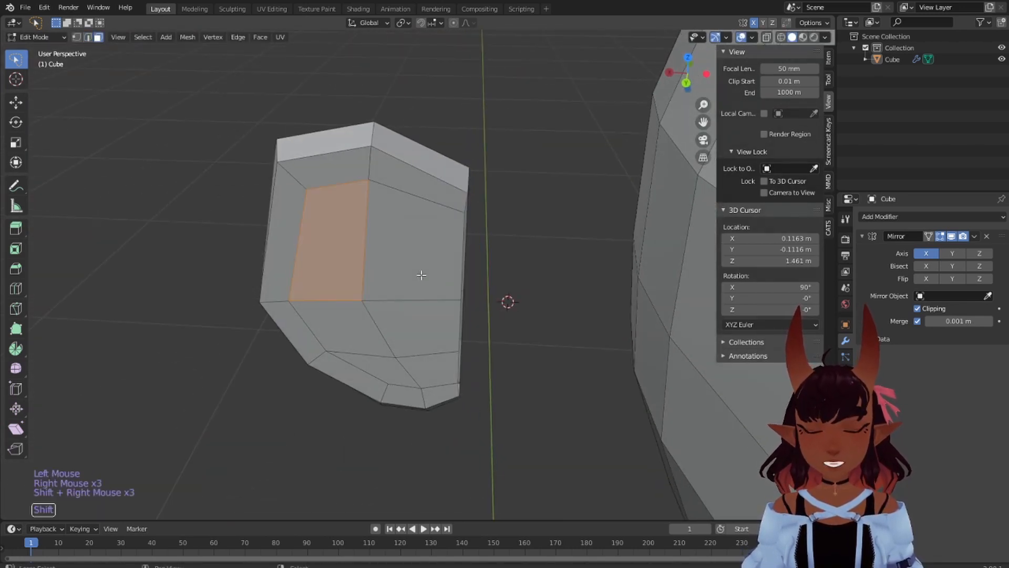
shift+right_click(423, 322)
shift+right_click(374, 321)
shift+right_click(374, 321)
shift+right_click(404, 270)
shift+right_click(397, 316)
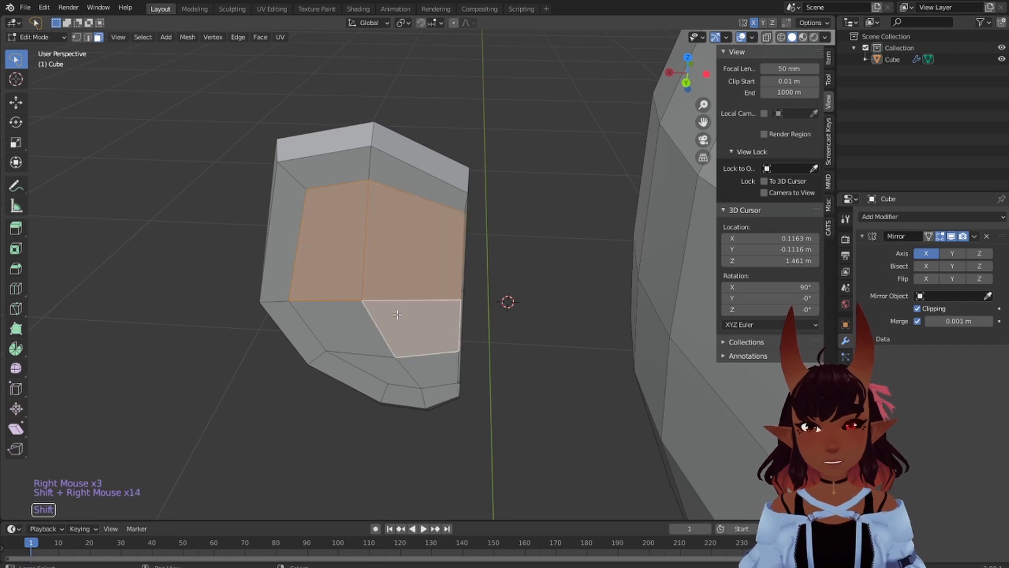
shift+right_click(365, 327)
shift+right_click(393, 360)
shift+right_click(393, 360)
shift+right_click(371, 334)
shift+right_click(371, 334)
shift+right_click(382, 338)
shift+right_click(381, 338)
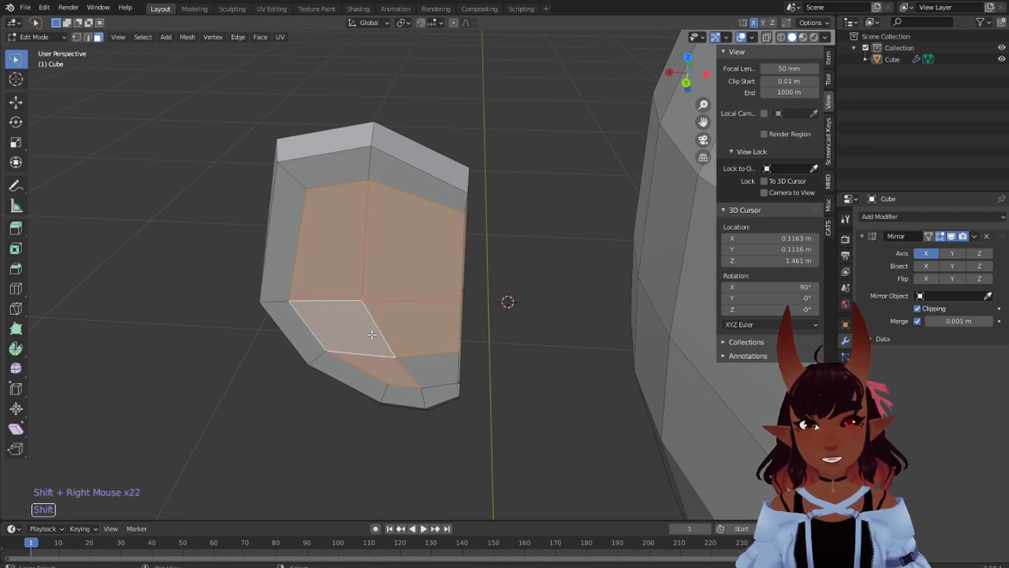
shift+right_click(417, 365)
shift+right_click(417, 365)
shift+right_click(417, 365)
middle_drag(552, 257, 518, 268)
key(g)
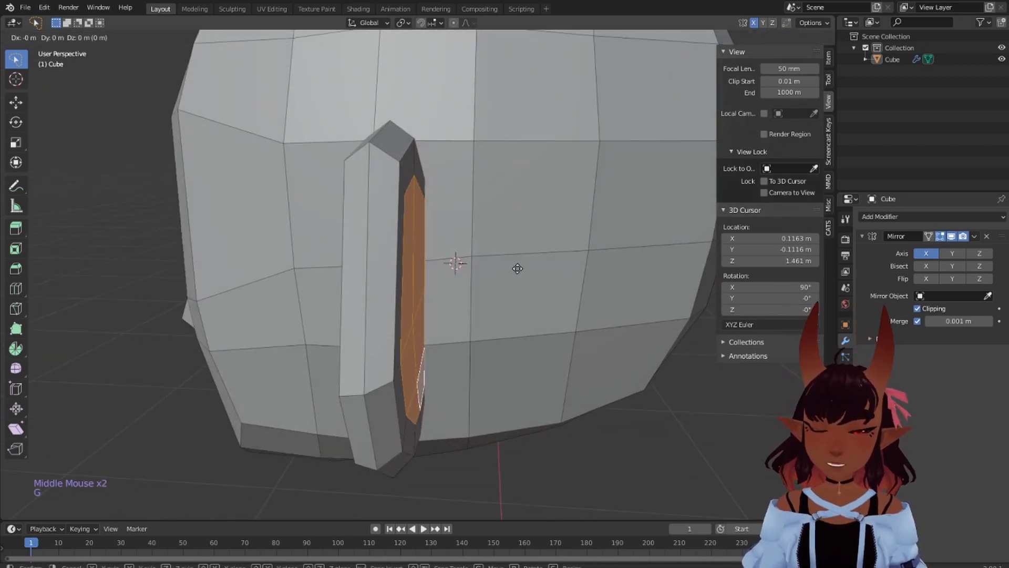
click(532, 268)
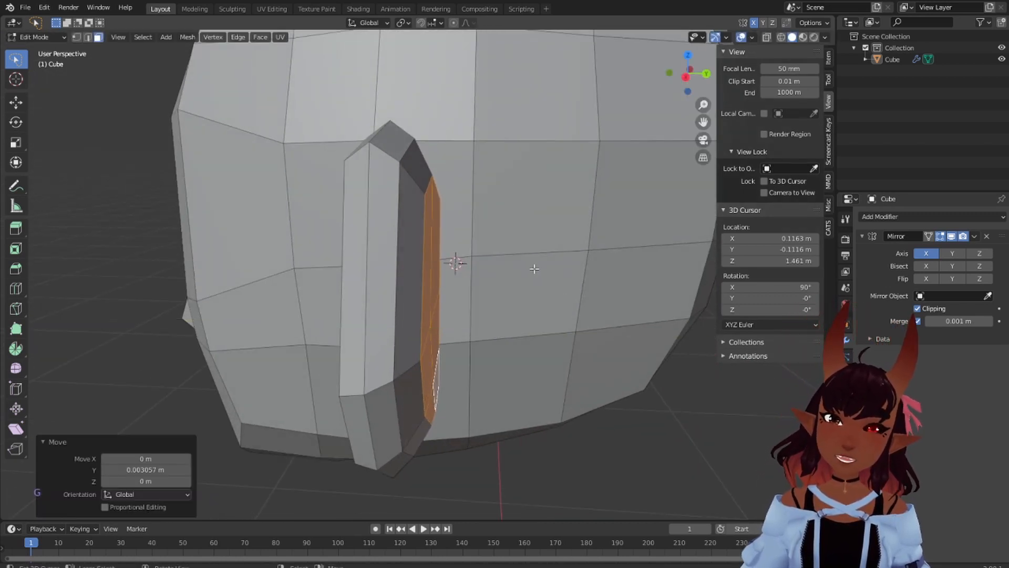
middle_drag(532, 268, 507, 338)
scroll(536, 302, down, 7)
key(a)
key(a)
key(a)
In front view with X-ray on, select the whole ear and rotate it about 8.8°
middle_drag(503, 234, 549, 247)
scroll(446, 207, down, 4)
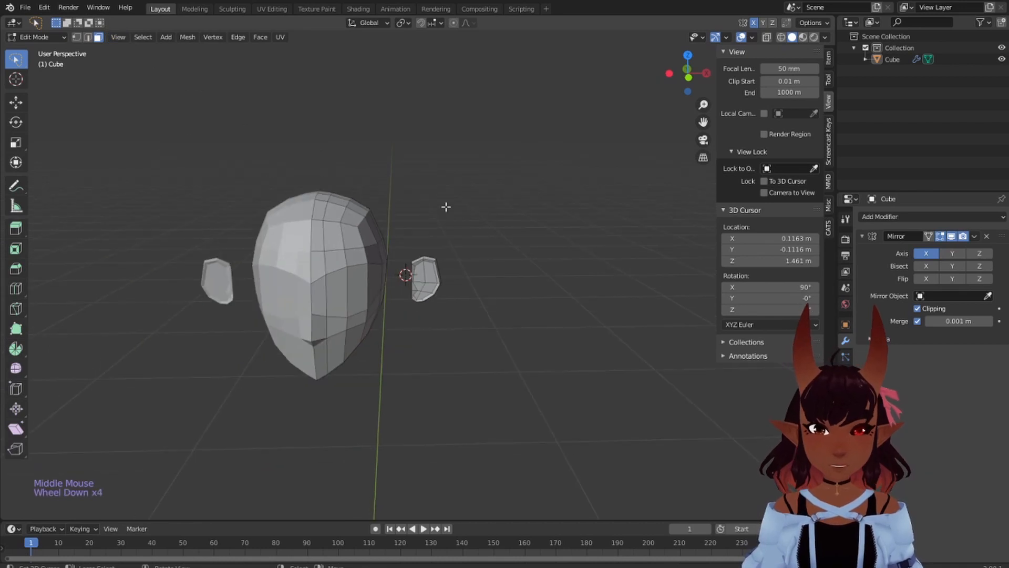
key(KP_1)
scroll(421, 273, up, 5)
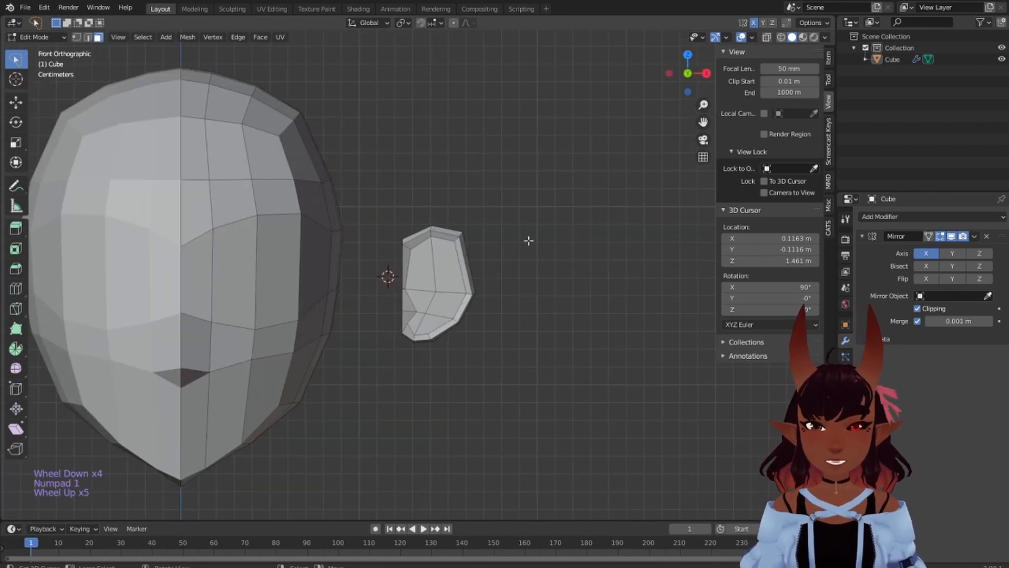
mouse_move(527, 239)
mouse_down()
mouse_move(349, 266)
mouse_move(520, 331)
mouse_up()
shift+middle_drag(395, 326, 498, 295)
click(767, 37)
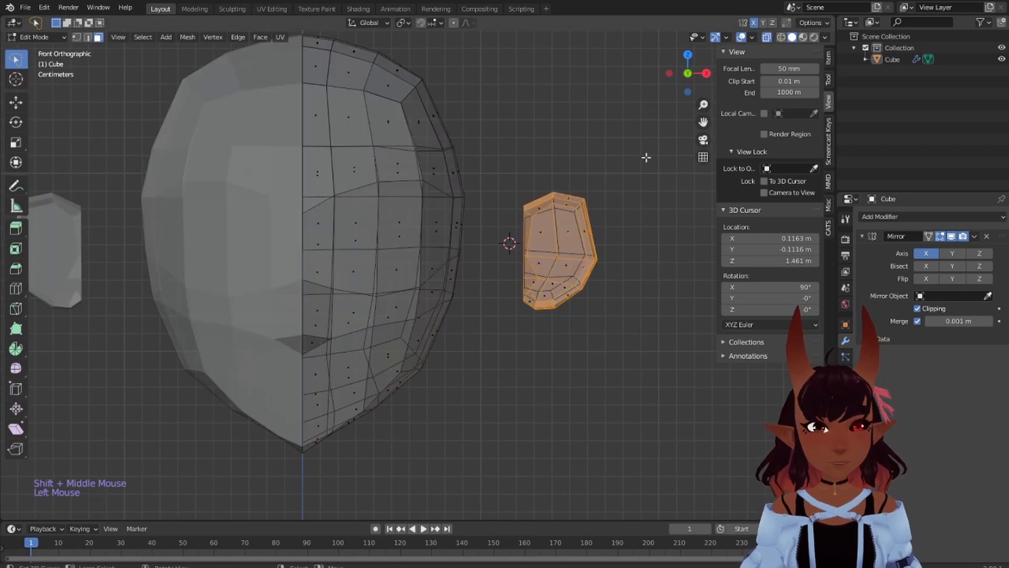
mouse_move(663, 153)
mouse_down()
mouse_move(500, 221)
mouse_move(667, 294)
mouse_move(665, 268)
mouse_up()
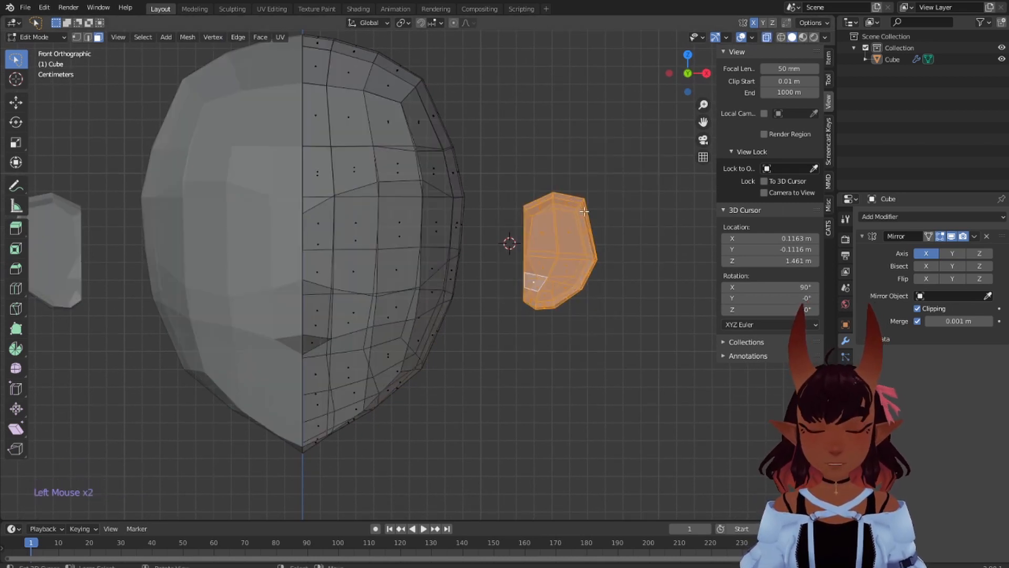
key(r)
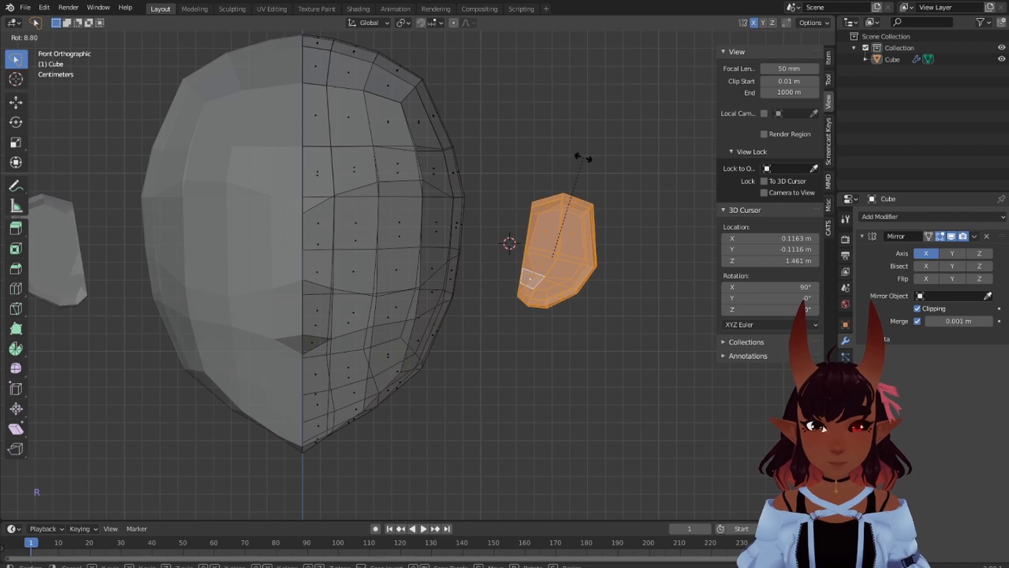
click(583, 157)
Move the rotated ear inward until it sits close against the side of the head, and clear the selection
key(g)
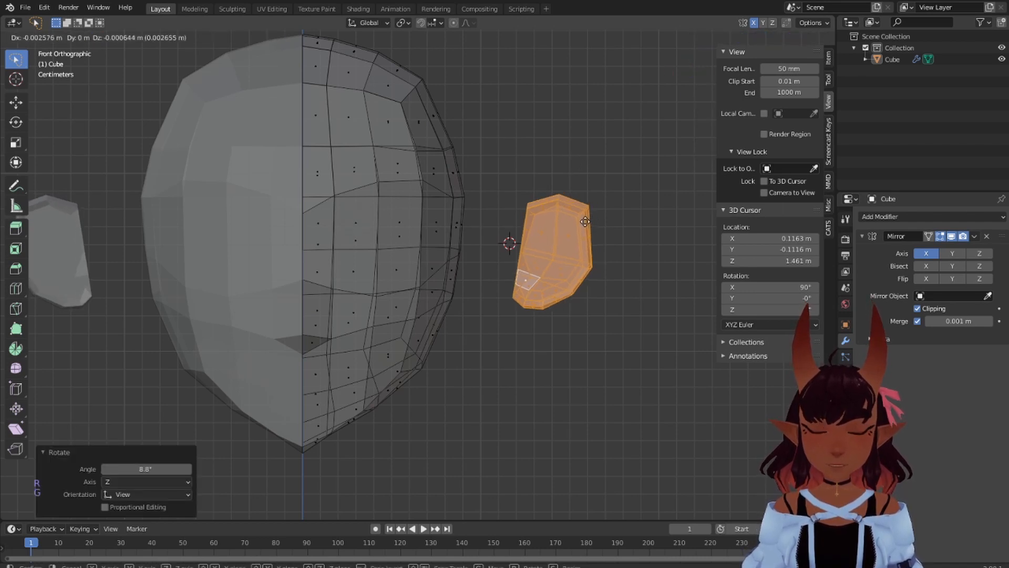
click(531, 240)
scroll(570, 184, down, 5)
key(a)
key(a)
key(a)
Examine the ear's placement and tilt relative to the head and face from the front, side and three-quarter angles
middle_drag(570, 183, 466, 219)
scroll(404, 226, up, 4)
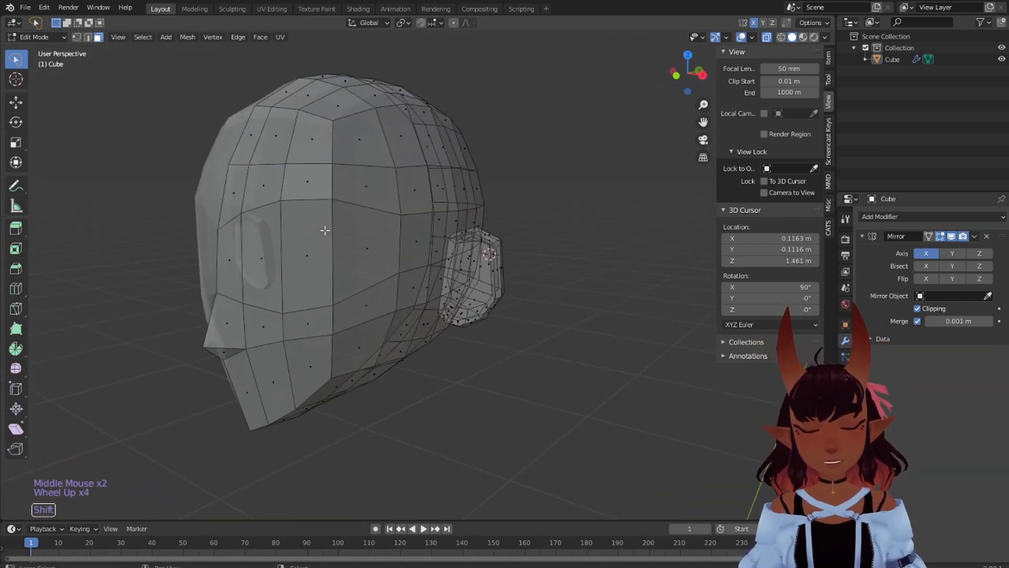
shift+middle_drag(325, 230, 349, 187)
scroll(463, 196, down, 2)
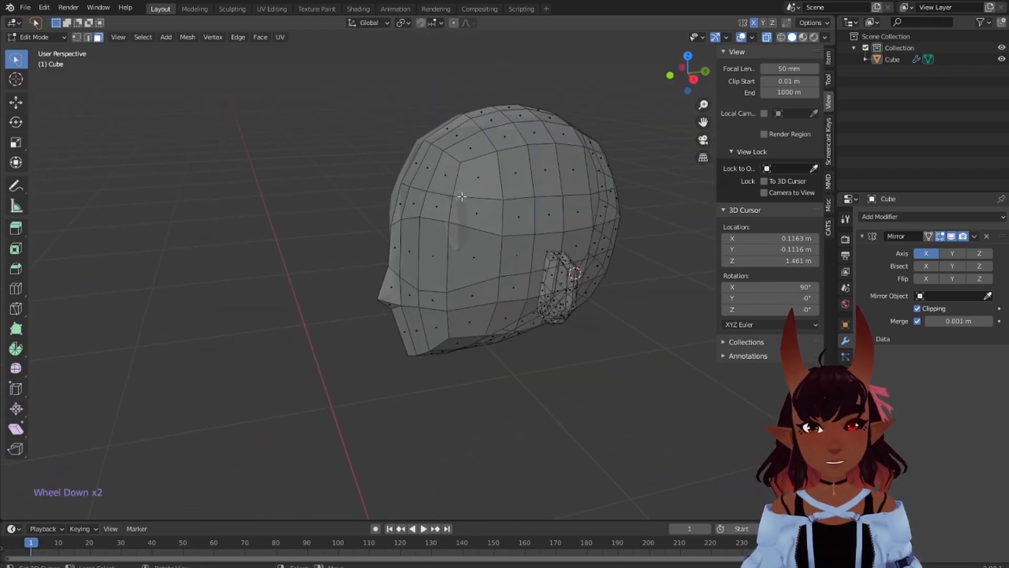
middle_drag(462, 196, 469, 222)
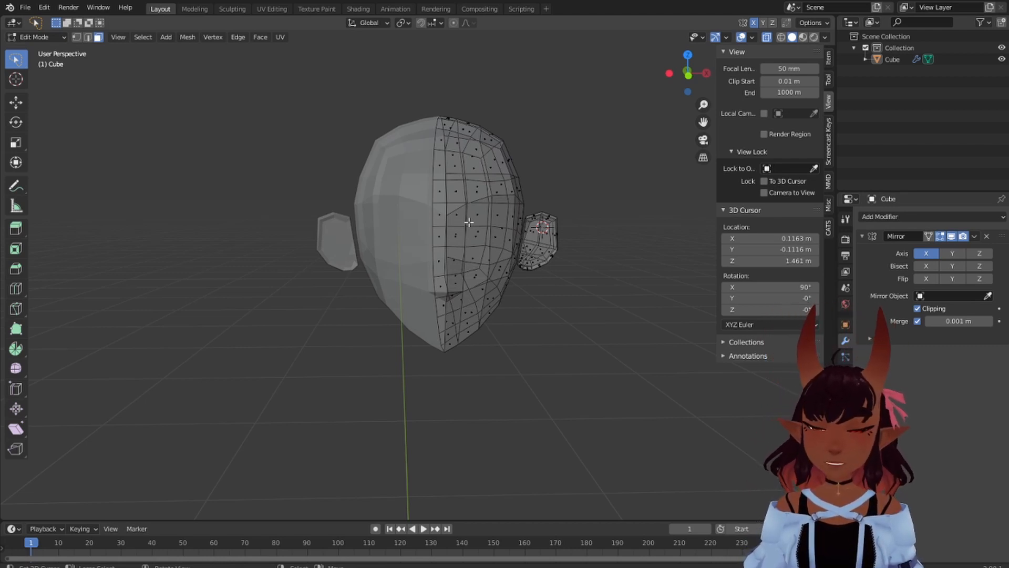
scroll(564, 167, up, 4)
middle_drag(565, 167, 589, 176)
scroll(589, 176, down, 4)
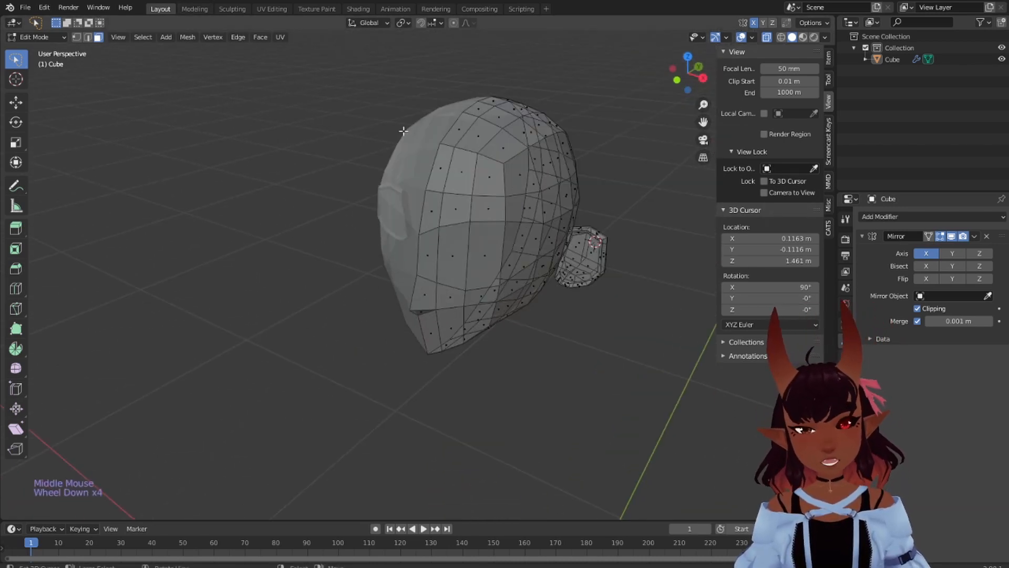
scroll(574, 324, up, 2)
middle_drag(574, 324, 537, 313)
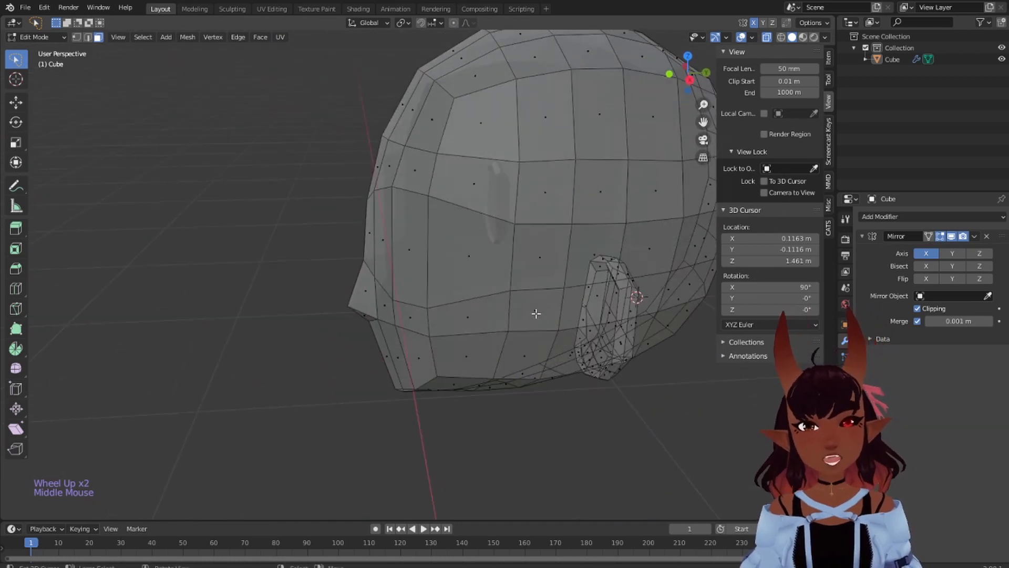
scroll(537, 313, down, 3)
middle_drag(617, 293, 504, 316)
scroll(613, 296, up, 2)
scroll(465, 339, down, 1)
scroll(424, 341, down, 1)
scroll(424, 340, up, 1)
scroll(543, 365, up, 1)
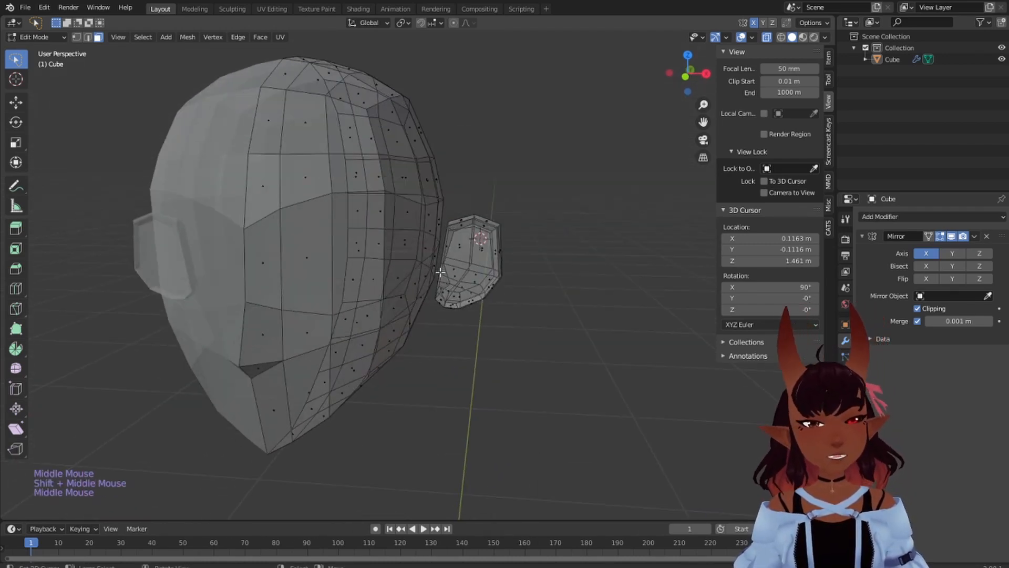
scroll(447, 275, up, 2)
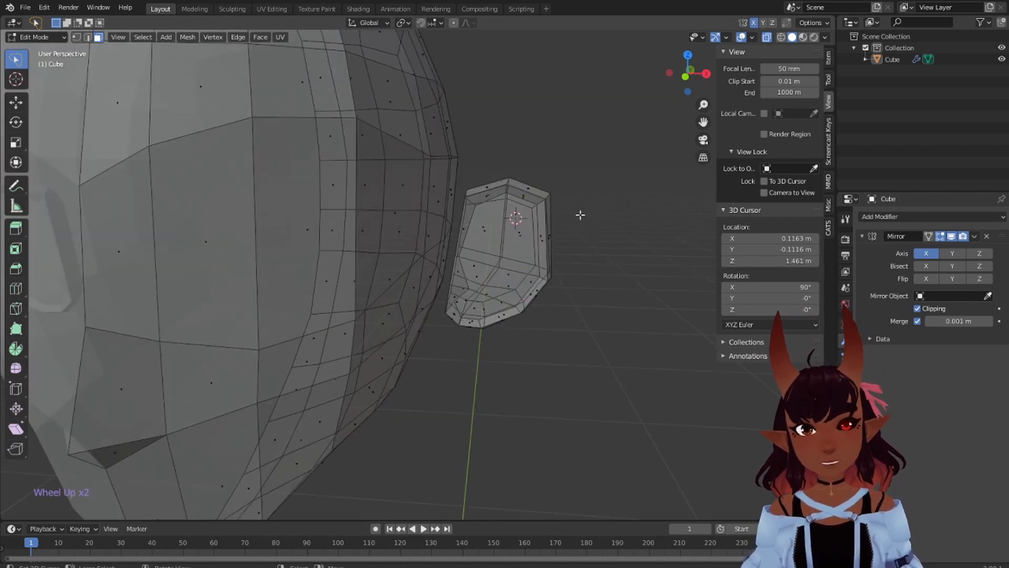
middle_drag(582, 214, 561, 198)
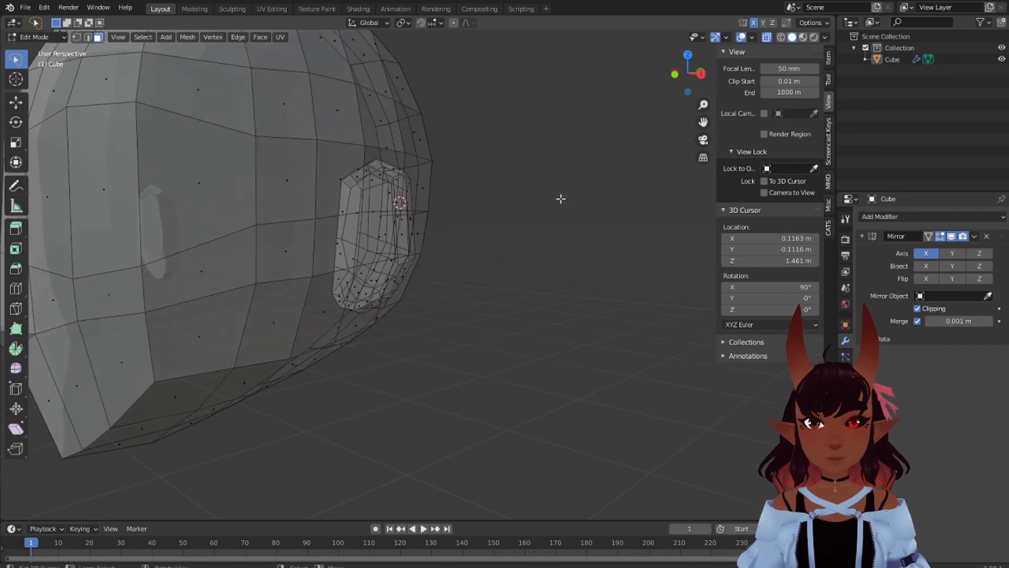
middle_drag(427, 209, 454, 198)
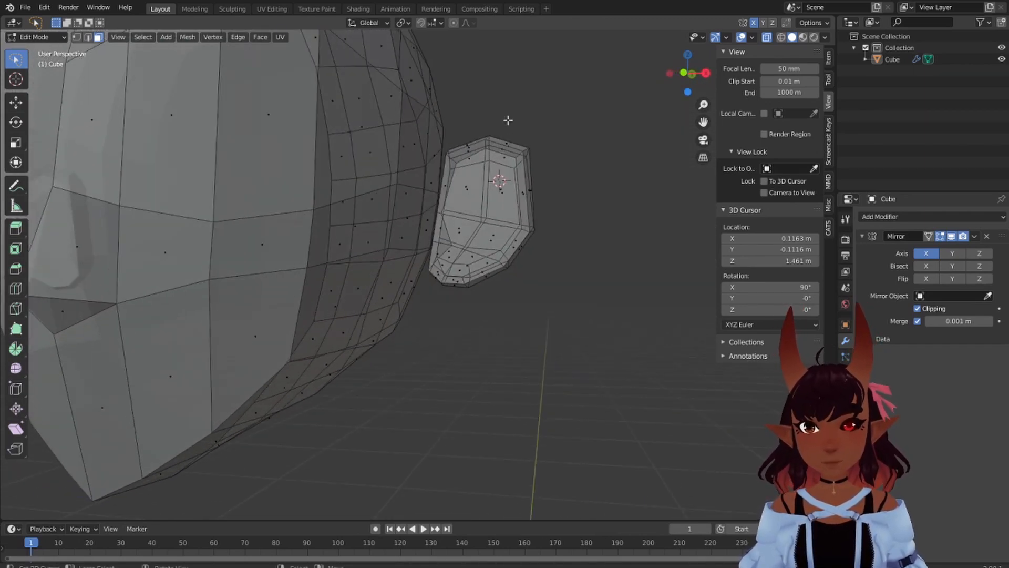
middle_drag(512, 125, 516, 144)
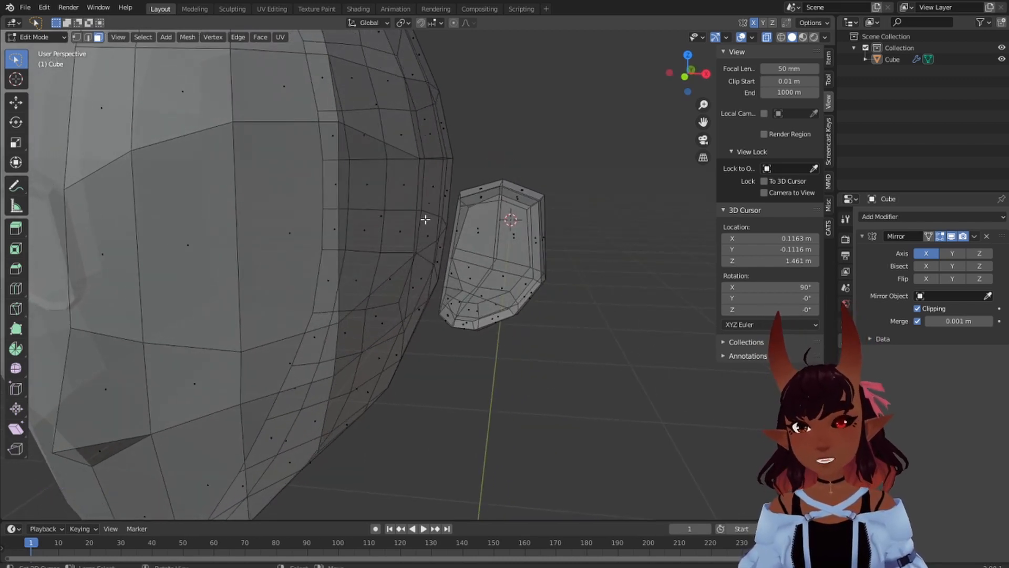
middle_drag(555, 158, 493, 164)
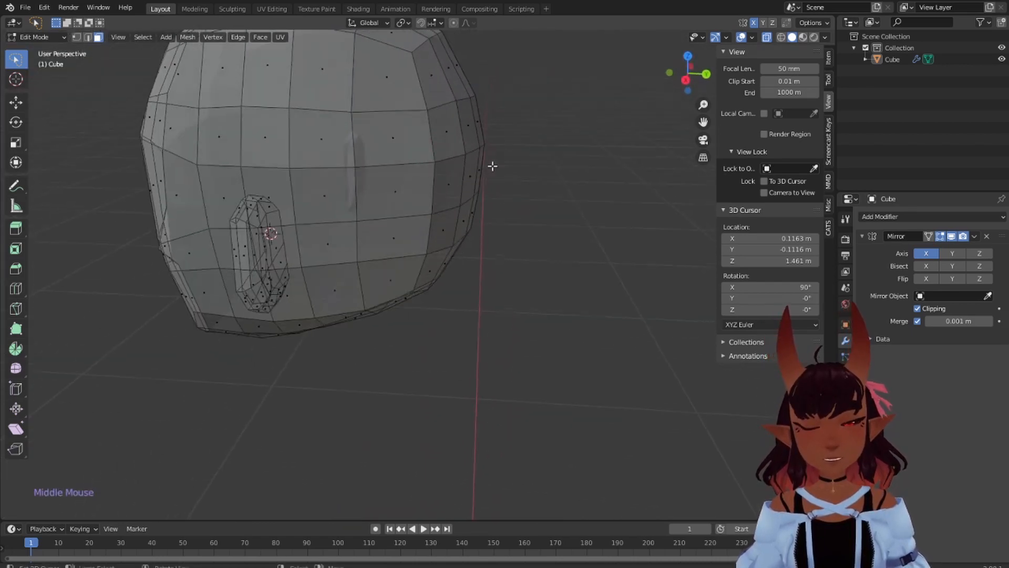
scroll(420, 178, down, 3)
middle_drag(420, 178, 278, 244)
scroll(424, 256, up, 2)
scroll(424, 255, up, 2)
scroll(424, 256, down, 2)
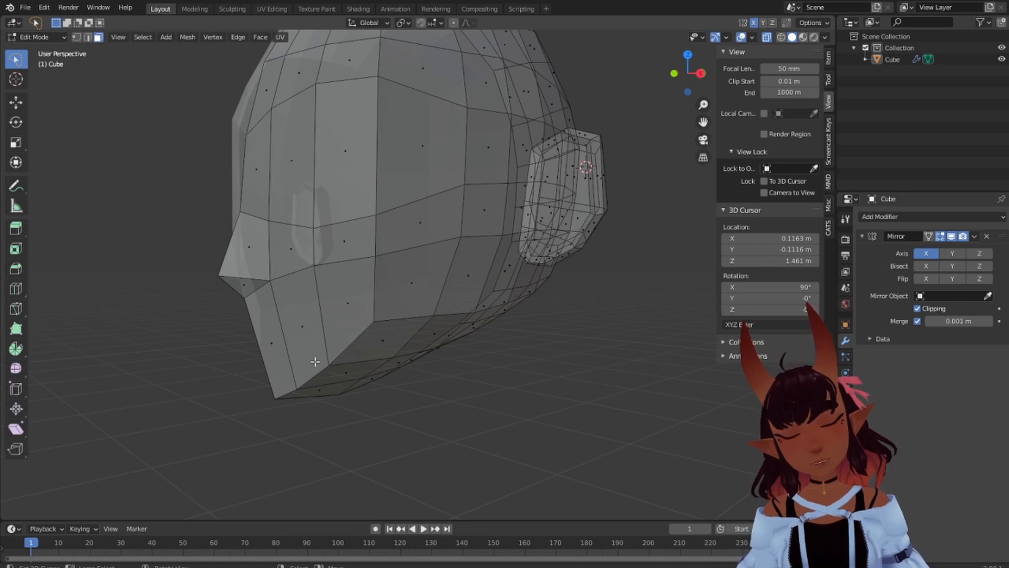
middle_drag(228, 238, 276, 263)
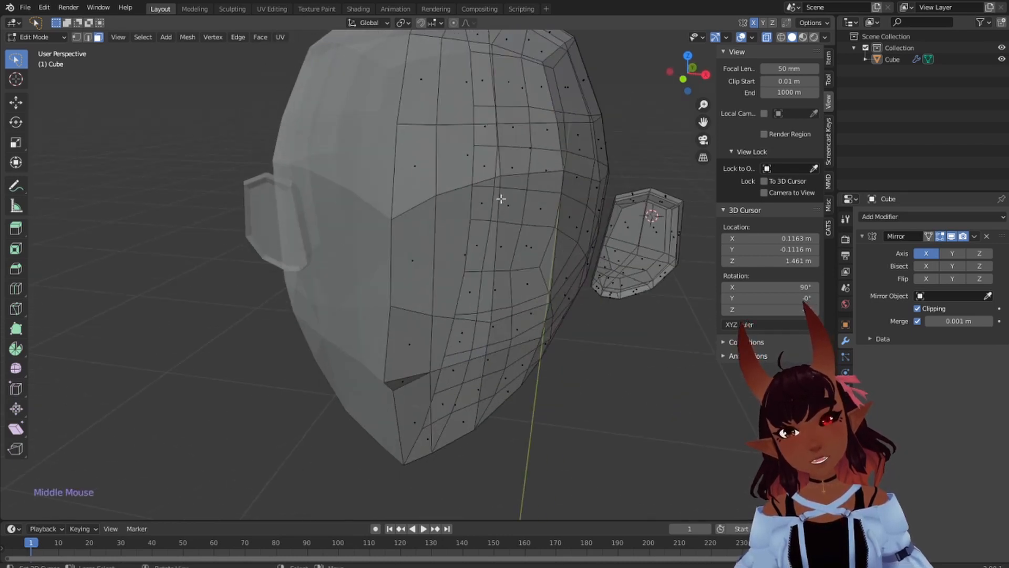
middle_drag(501, 199, 464, 189)
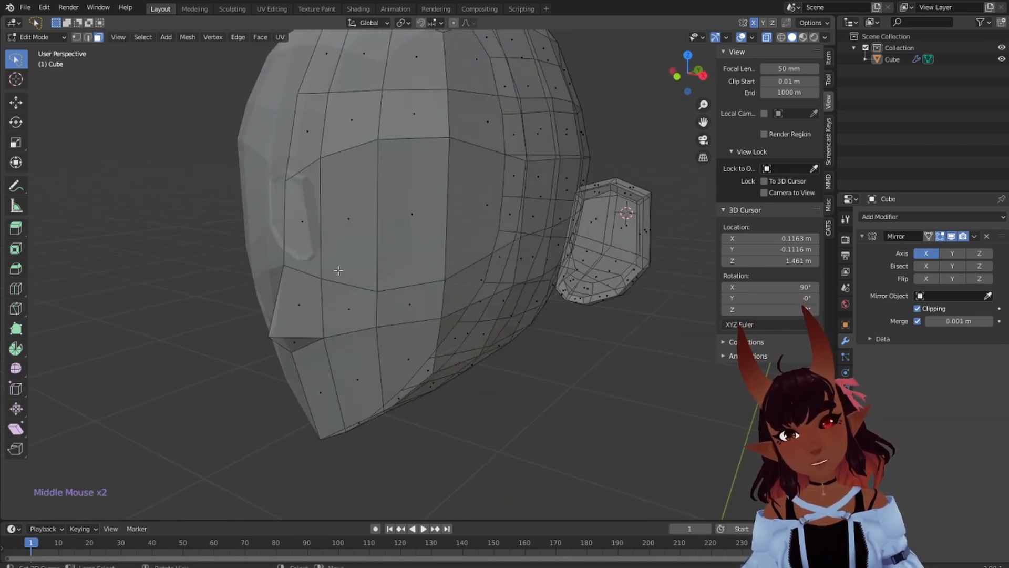
middle_drag(311, 307, 368, 305)
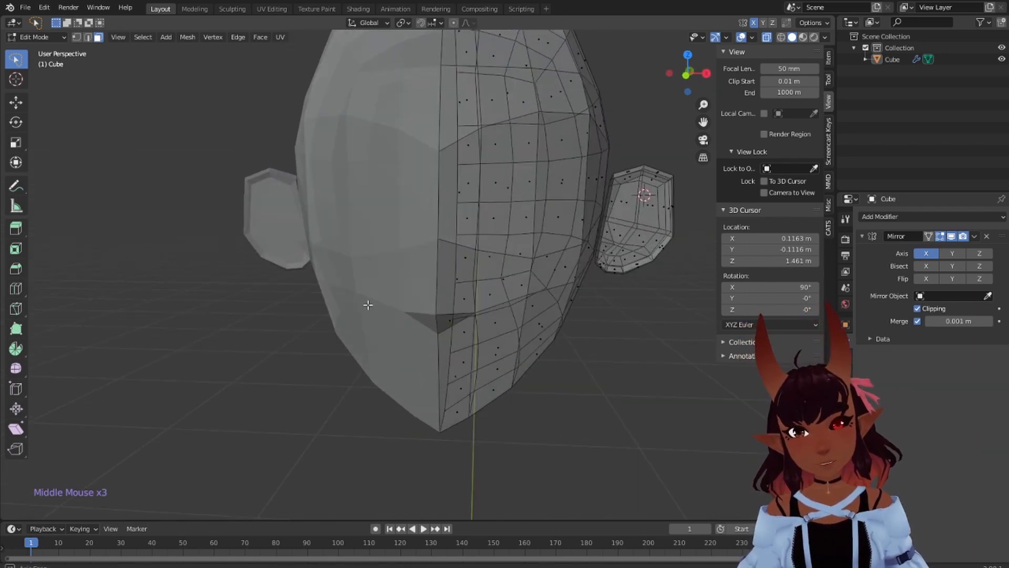
Review the head with both mirrored ears from several angles, ending in a distant front view that includes the world origin below
middle_drag(431, 276, 181, 281)
scroll(350, 265, down, 1)
scroll(350, 264, down, 1)
scroll(257, 277, up, 2)
middle_drag(376, 251, 475, 311)
key(KP_1)
scroll(479, 331, down, 6)
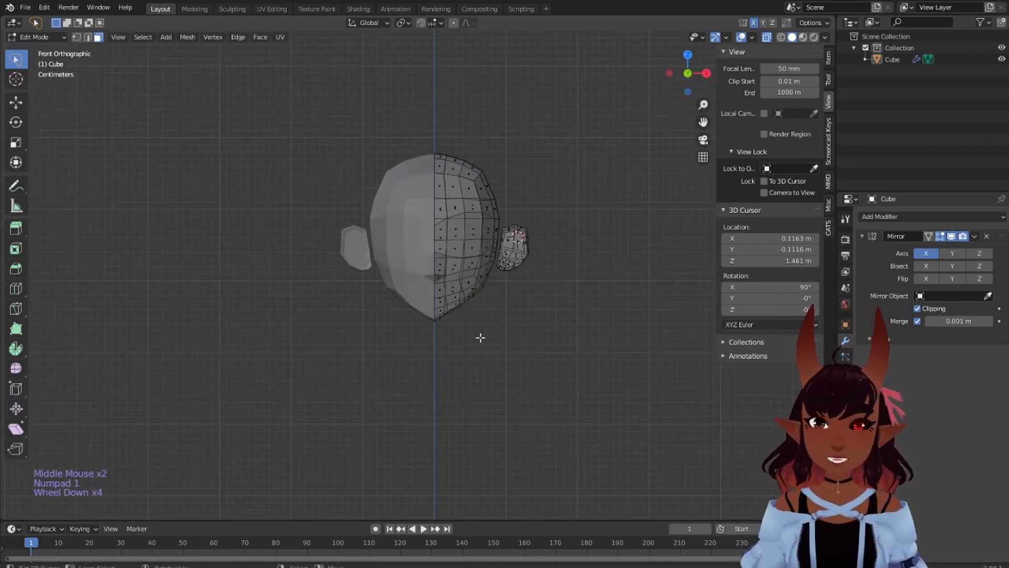
shift+middle_drag(467, 368, 444, 284)
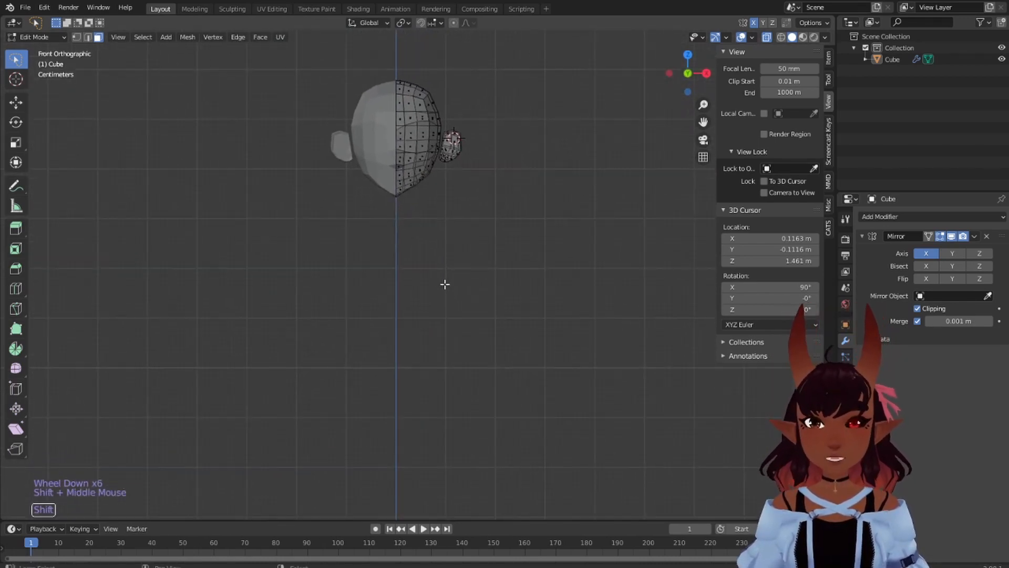
scroll(428, 293, down, 7)
scroll(431, 305, up, 2)
scroll(434, 315, up, 1)
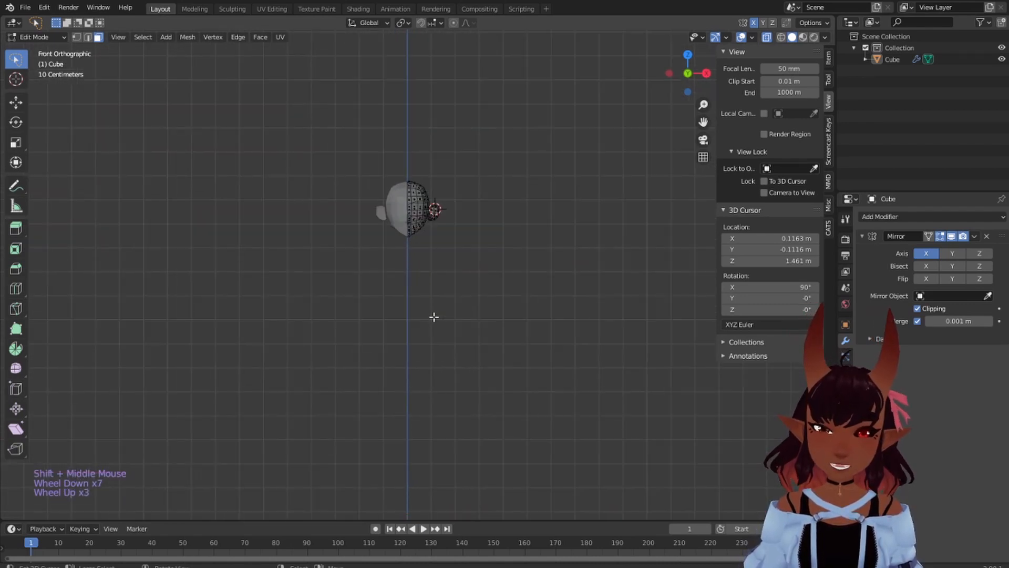
scroll(434, 326, down, 1)
scroll(434, 336, up, 1)
shift+middle_drag(435, 336, 440, 277)
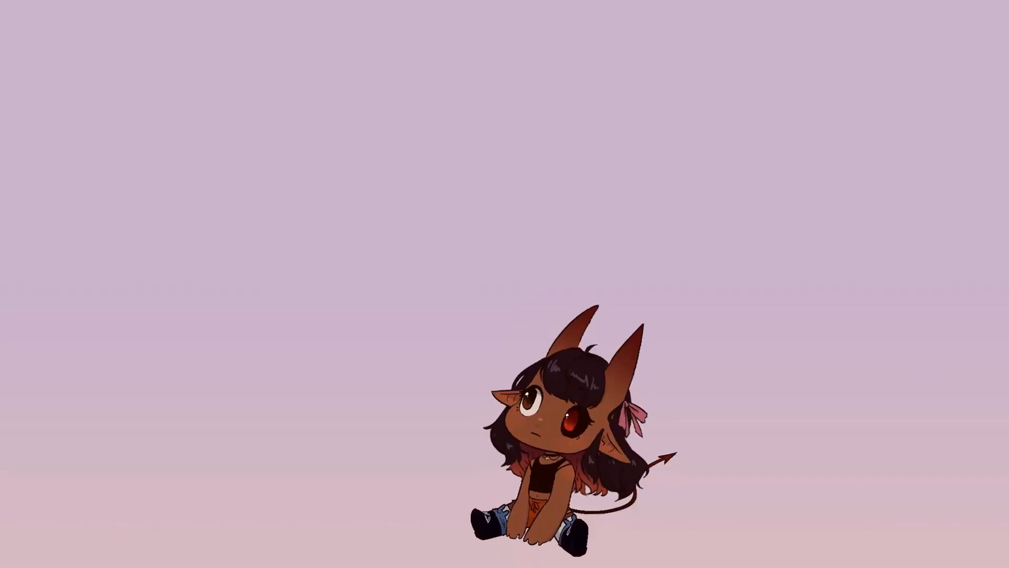
Save the current file containing the head and ear model
click(503, 342)
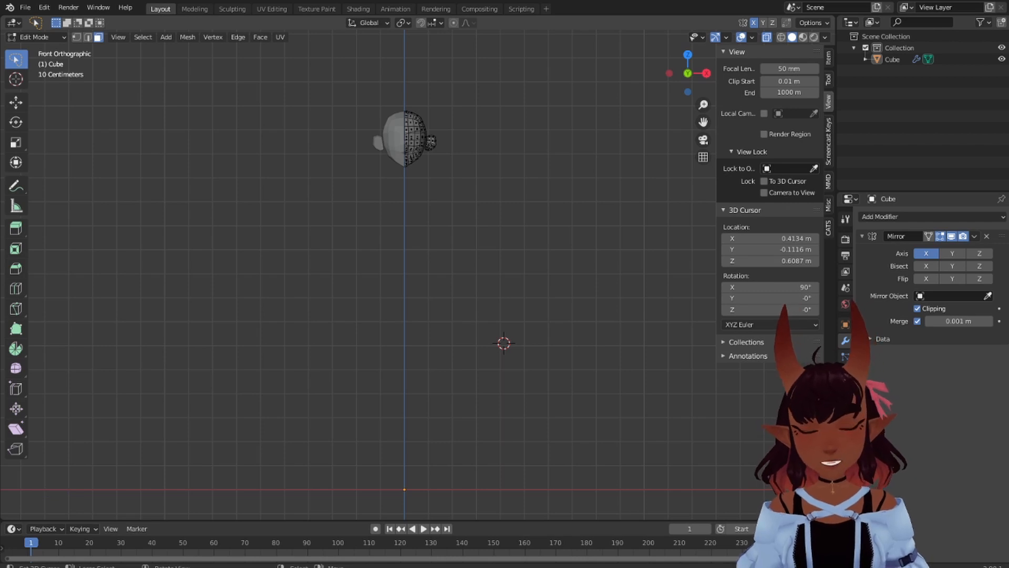
click(25, 7)
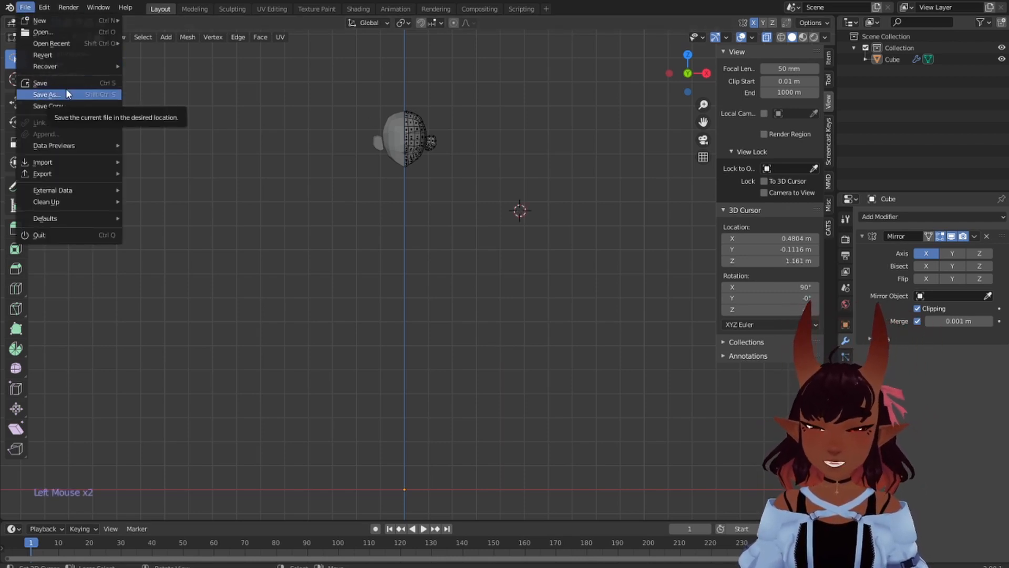
click(81, 79)
click(258, 176)
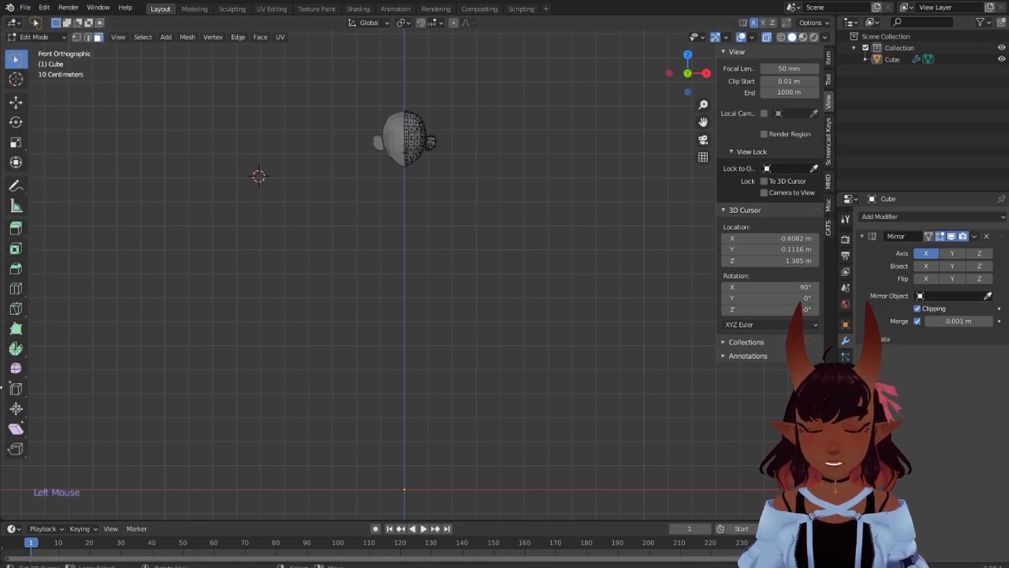